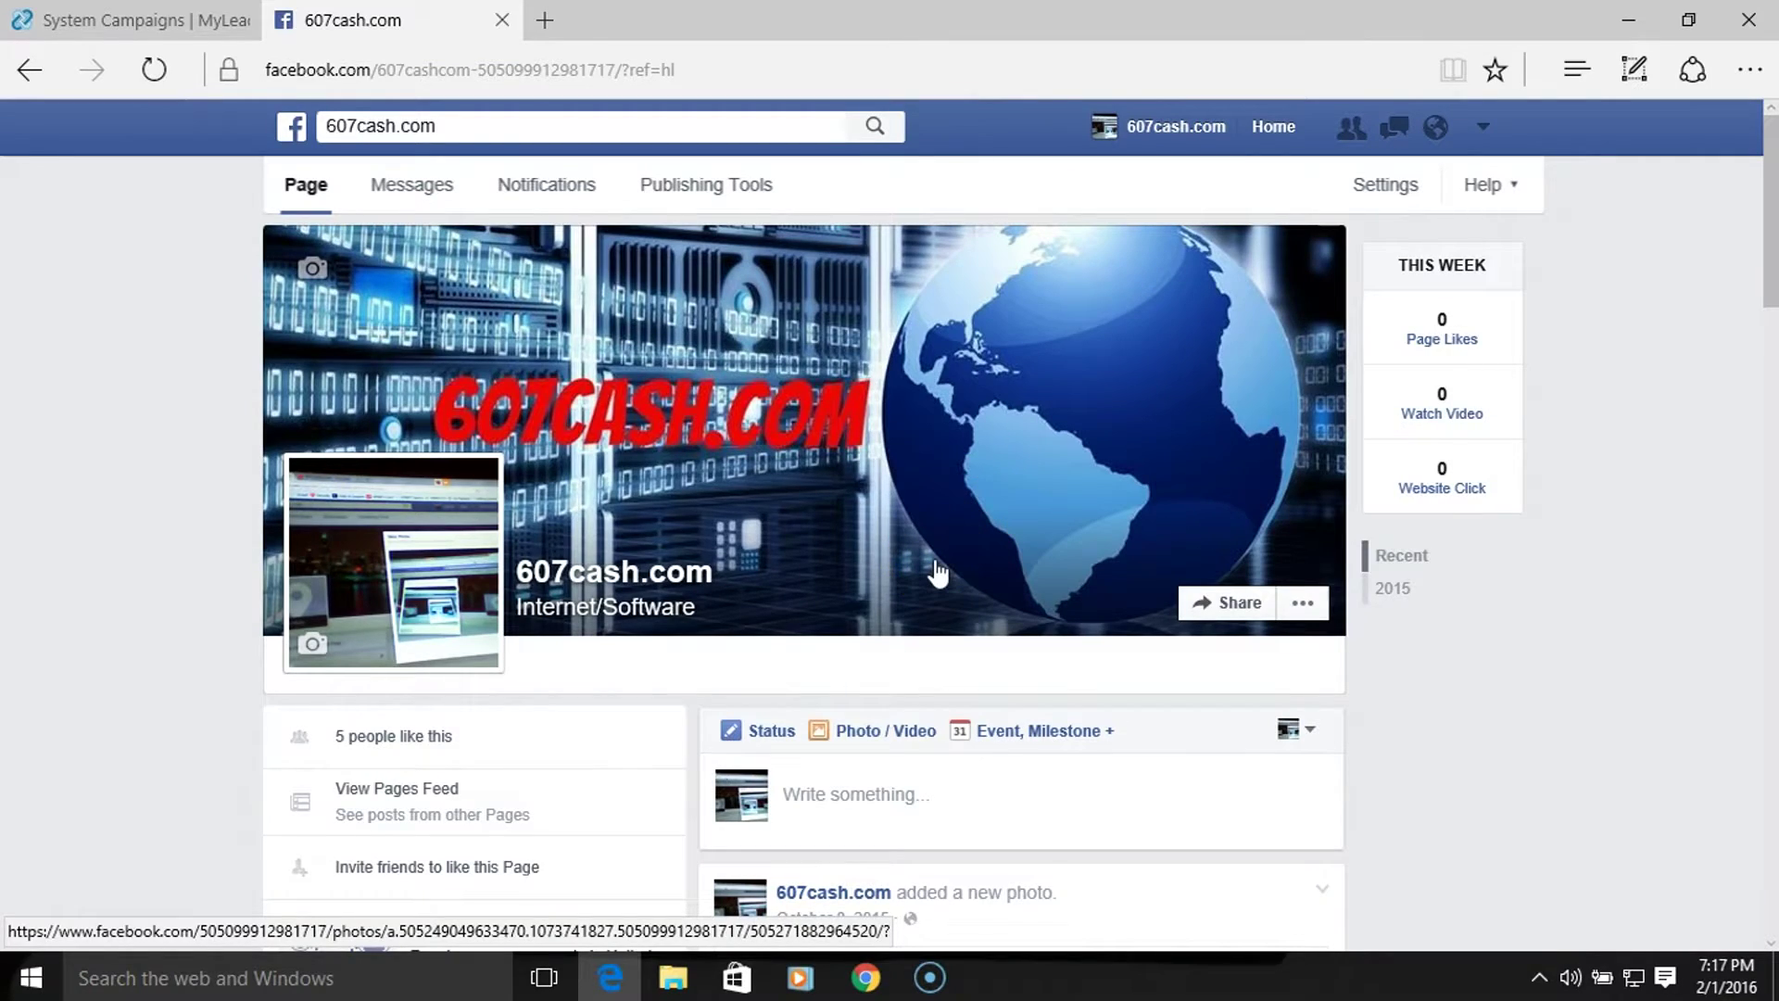
- Review the full list of apps installed on the 607cash.com page, including the training videos and Welcome tab
{"action": "scroll", "coordinate": [938, 575], "scroll_direction": "down", "scroll_amount": 9}
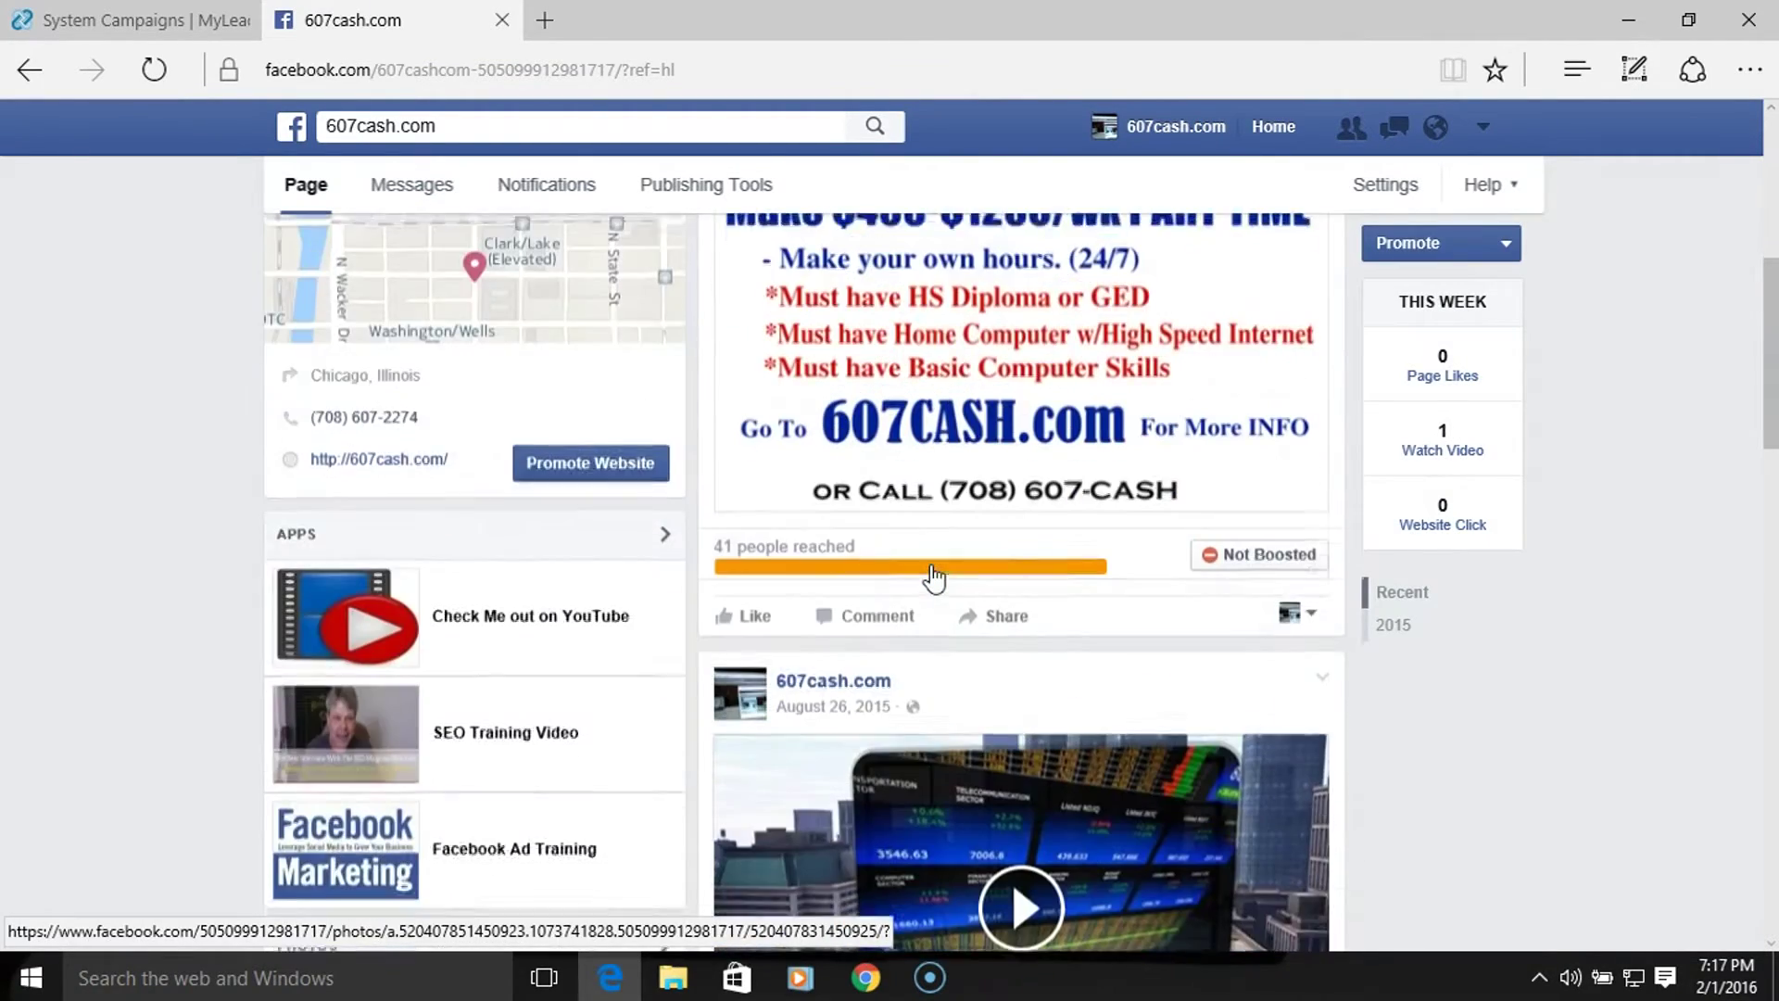
{"action": "scroll", "coordinate": [933, 577], "scroll_direction": "down", "scroll_amount": 2}
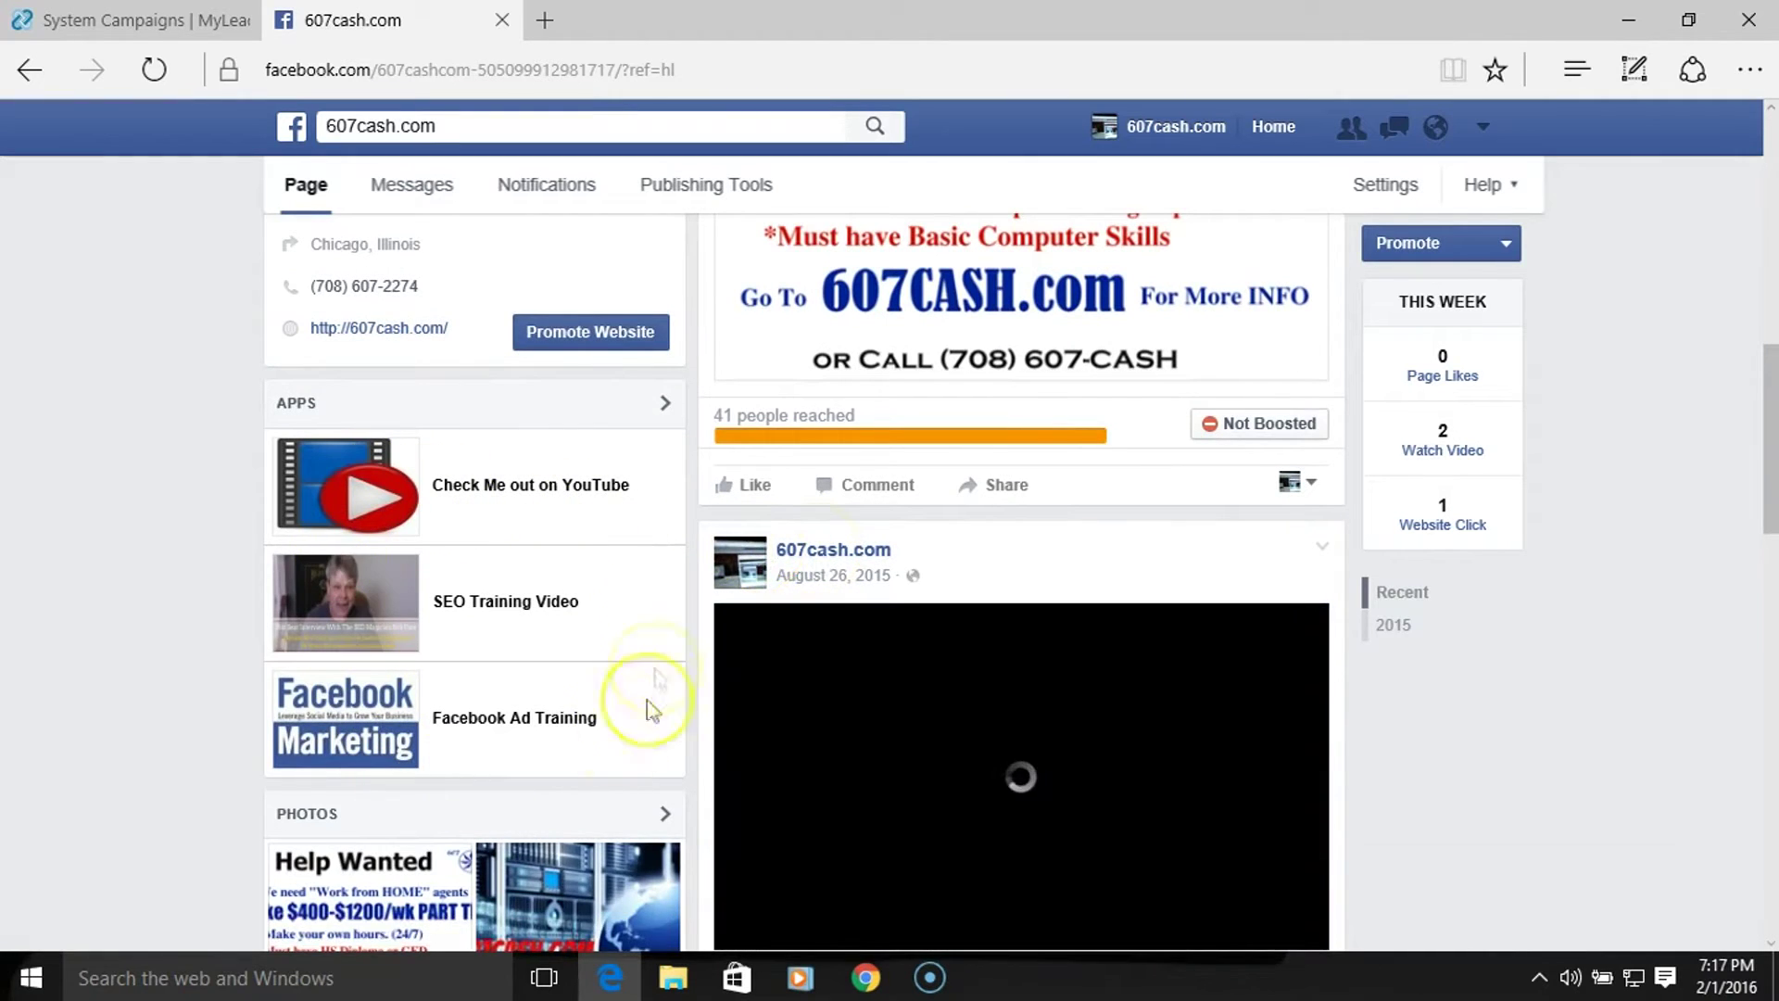
{"action": "left_click", "coordinate": [663, 406]}
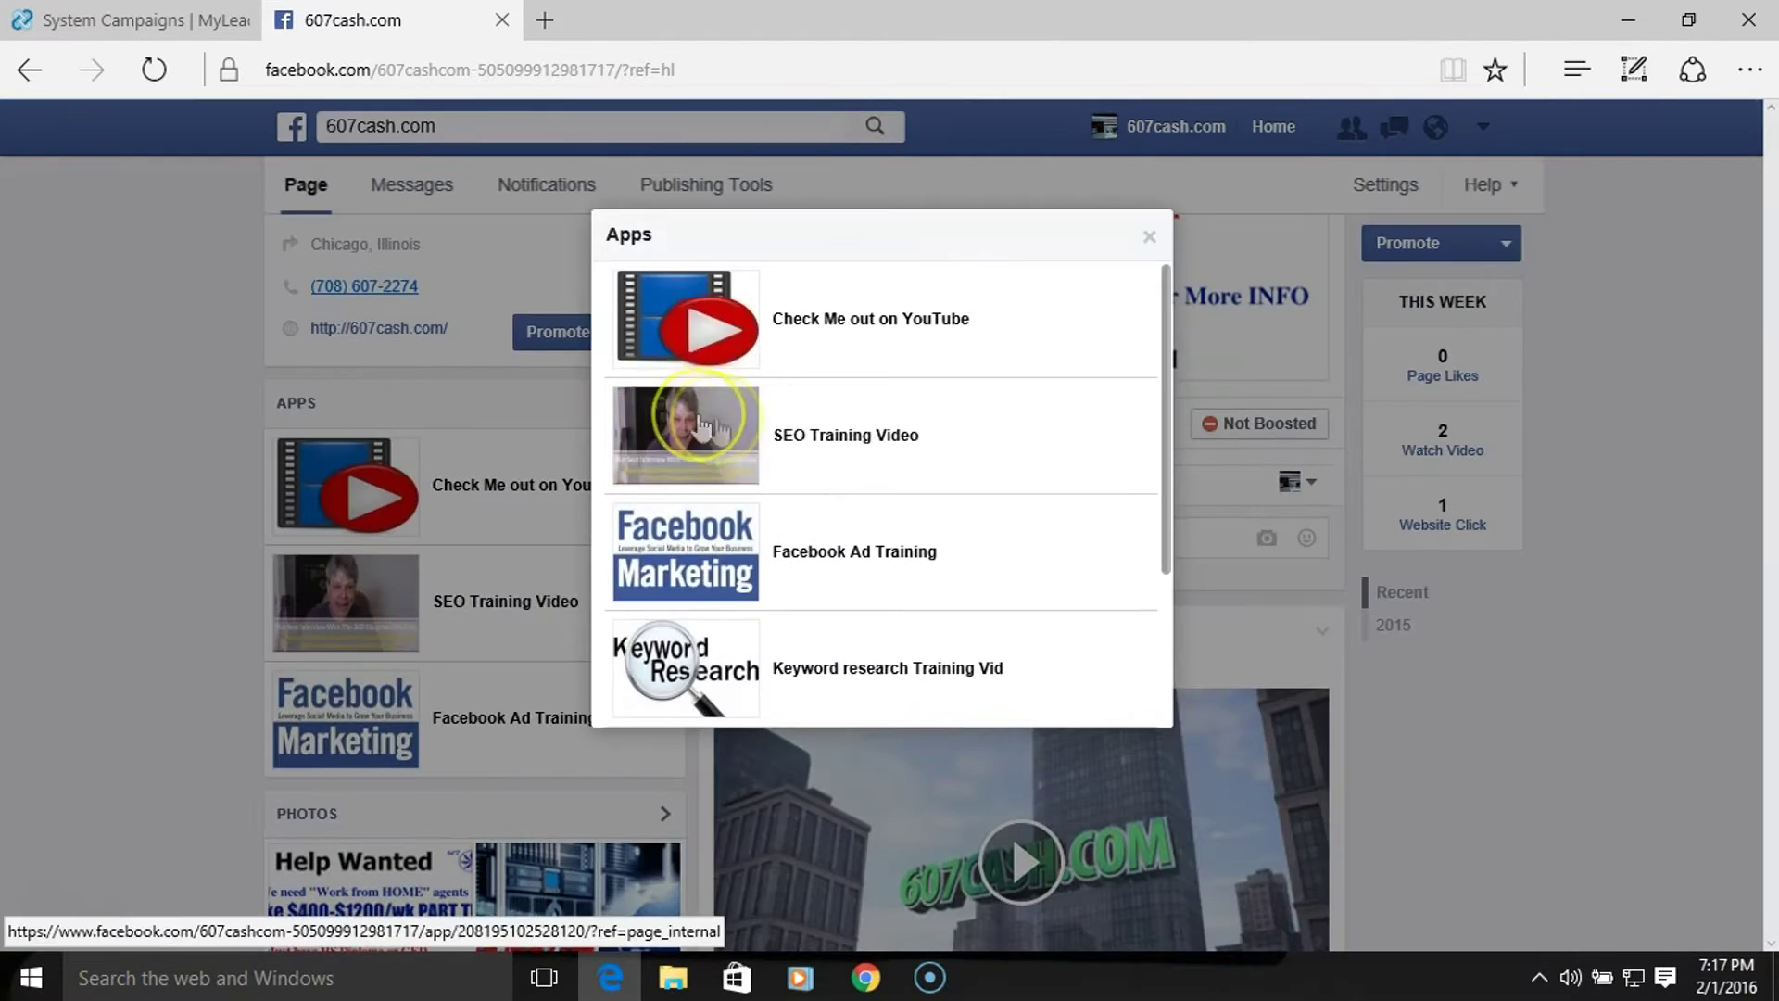
{"action": "scroll", "coordinate": [996, 452], "scroll_direction": "down", "scroll_amount": 3}
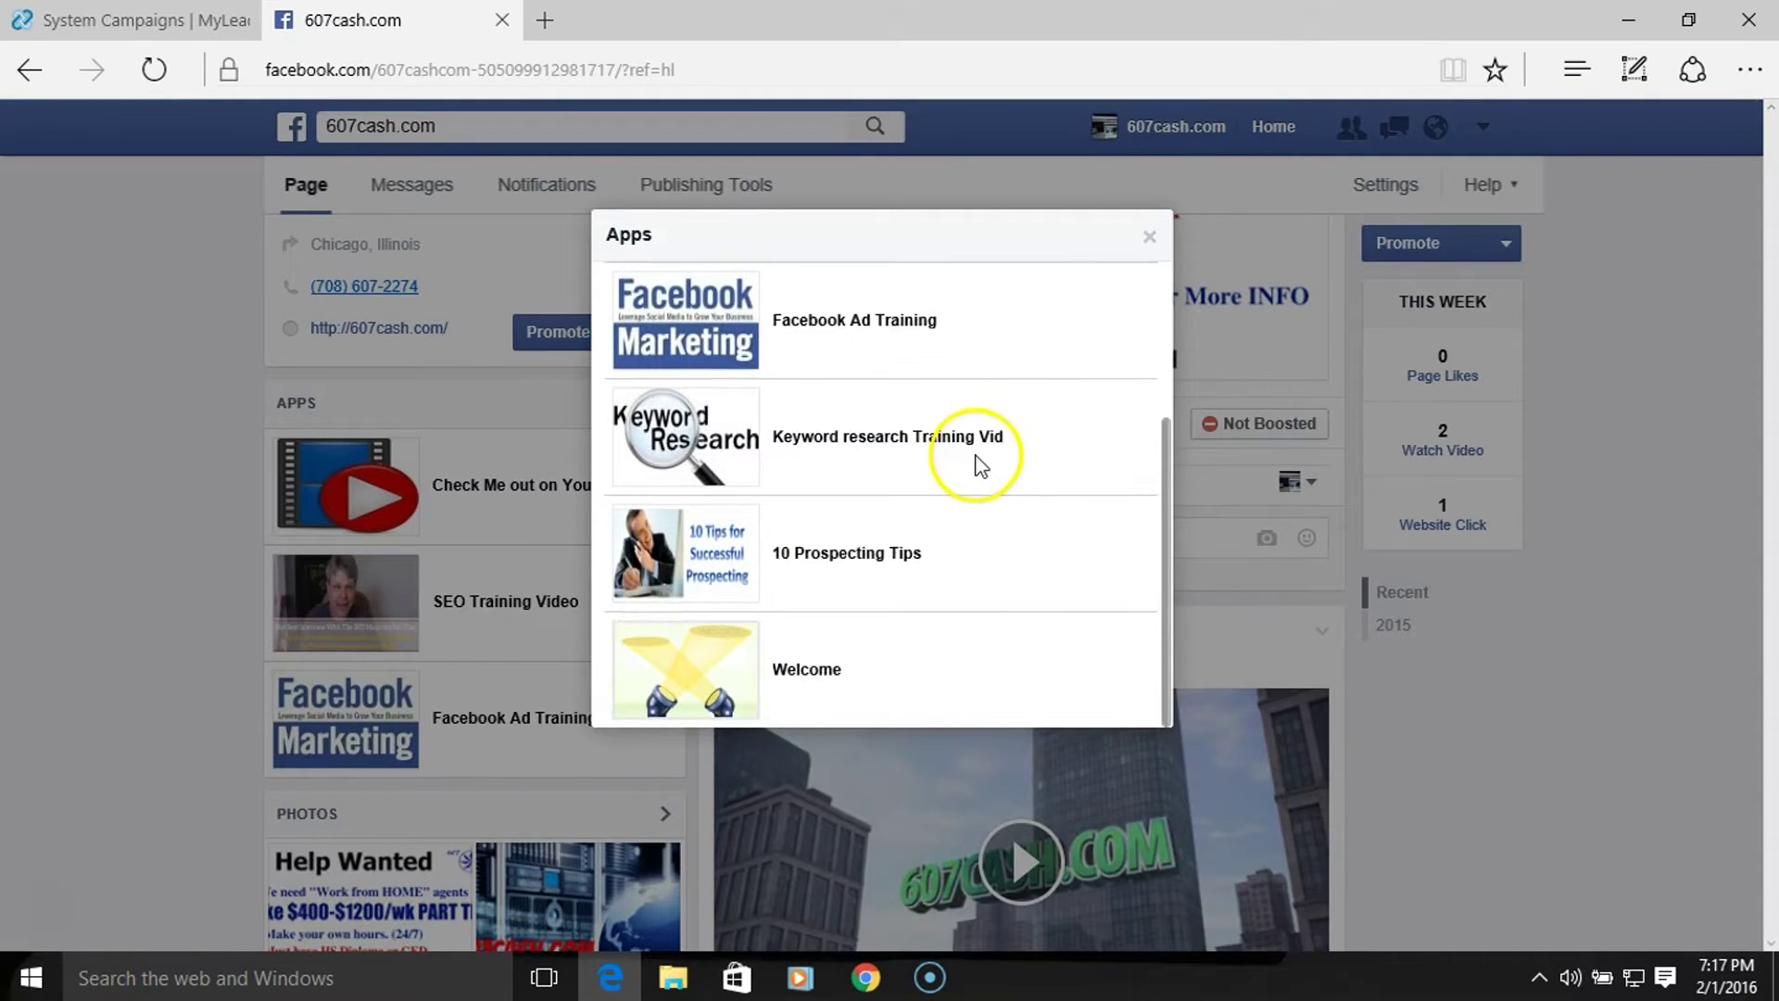
{"action": "scroll", "coordinate": [977, 464], "scroll_direction": "up", "scroll_amount": 3}
{"action": "scroll", "coordinate": [977, 464], "scroll_direction": "down", "scroll_amount": 3}
{"action": "scroll", "coordinate": [978, 463], "scroll_direction": "up", "scroll_amount": 3}
{"action": "left_click", "coordinate": [1149, 240]}
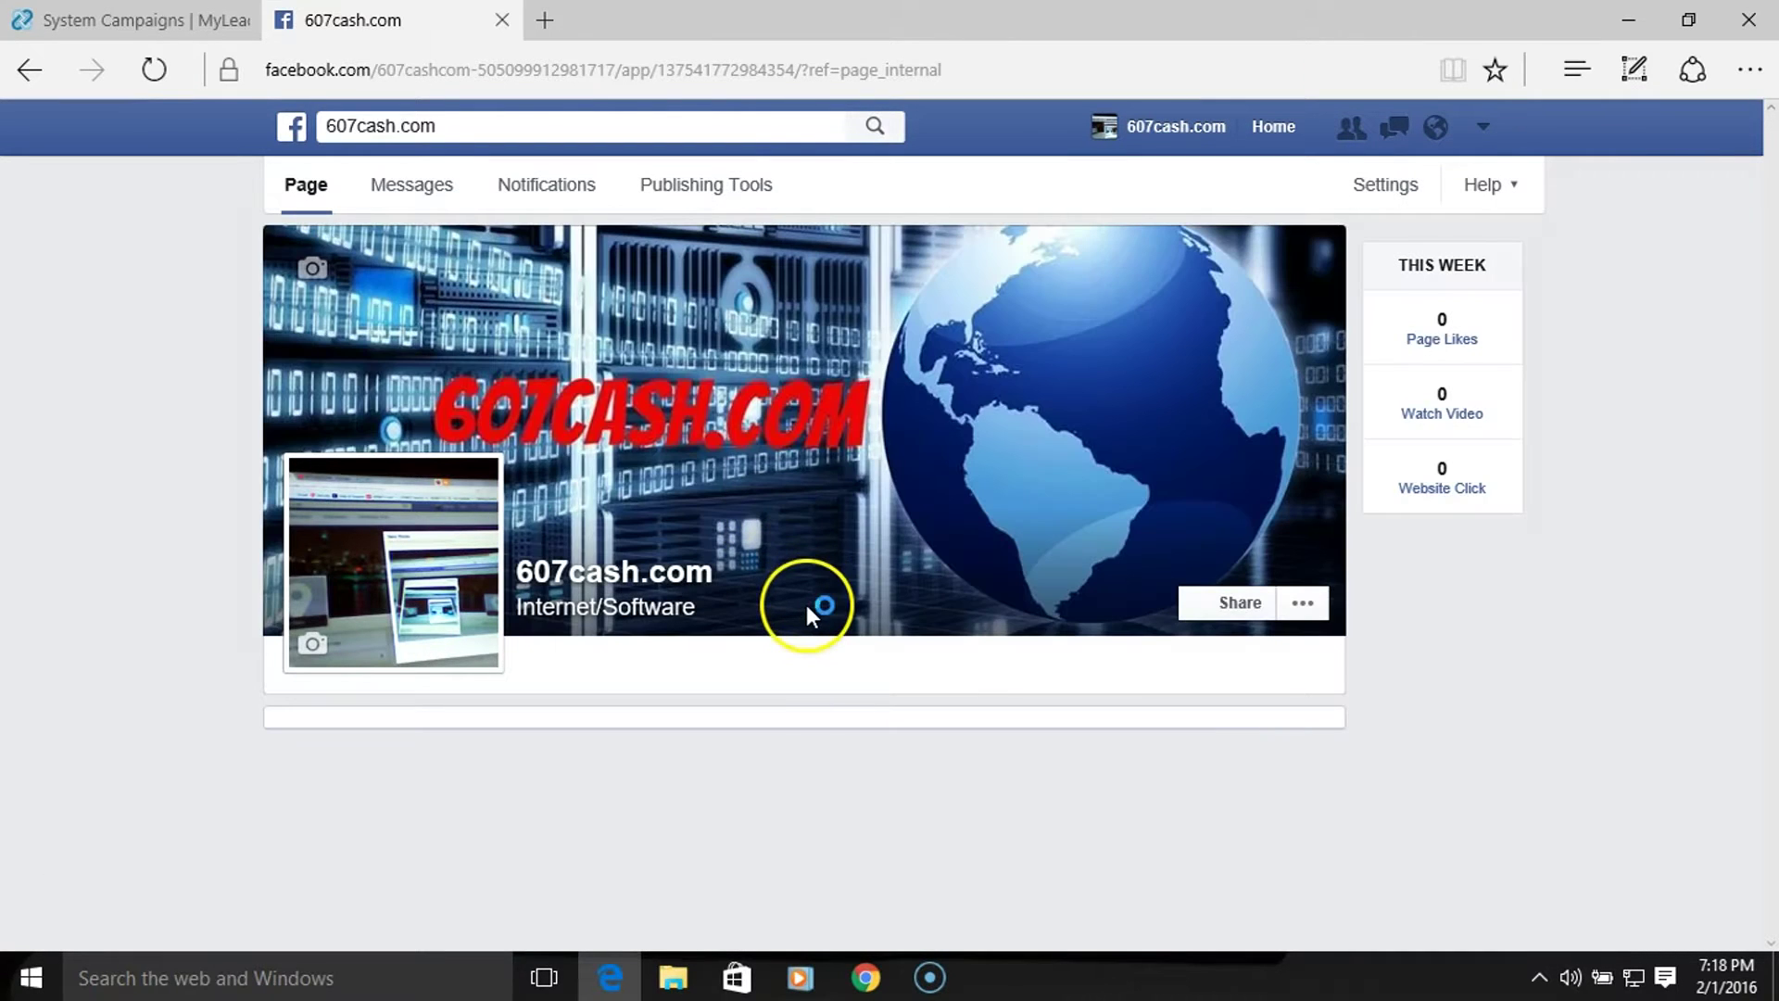
- Follow the Check Me out on YouTube tab's image link to the YouTube channel and pause its intro video
{"action": "scroll", "coordinate": [1310, 794], "scroll_direction": "down", "scroll_amount": 4}
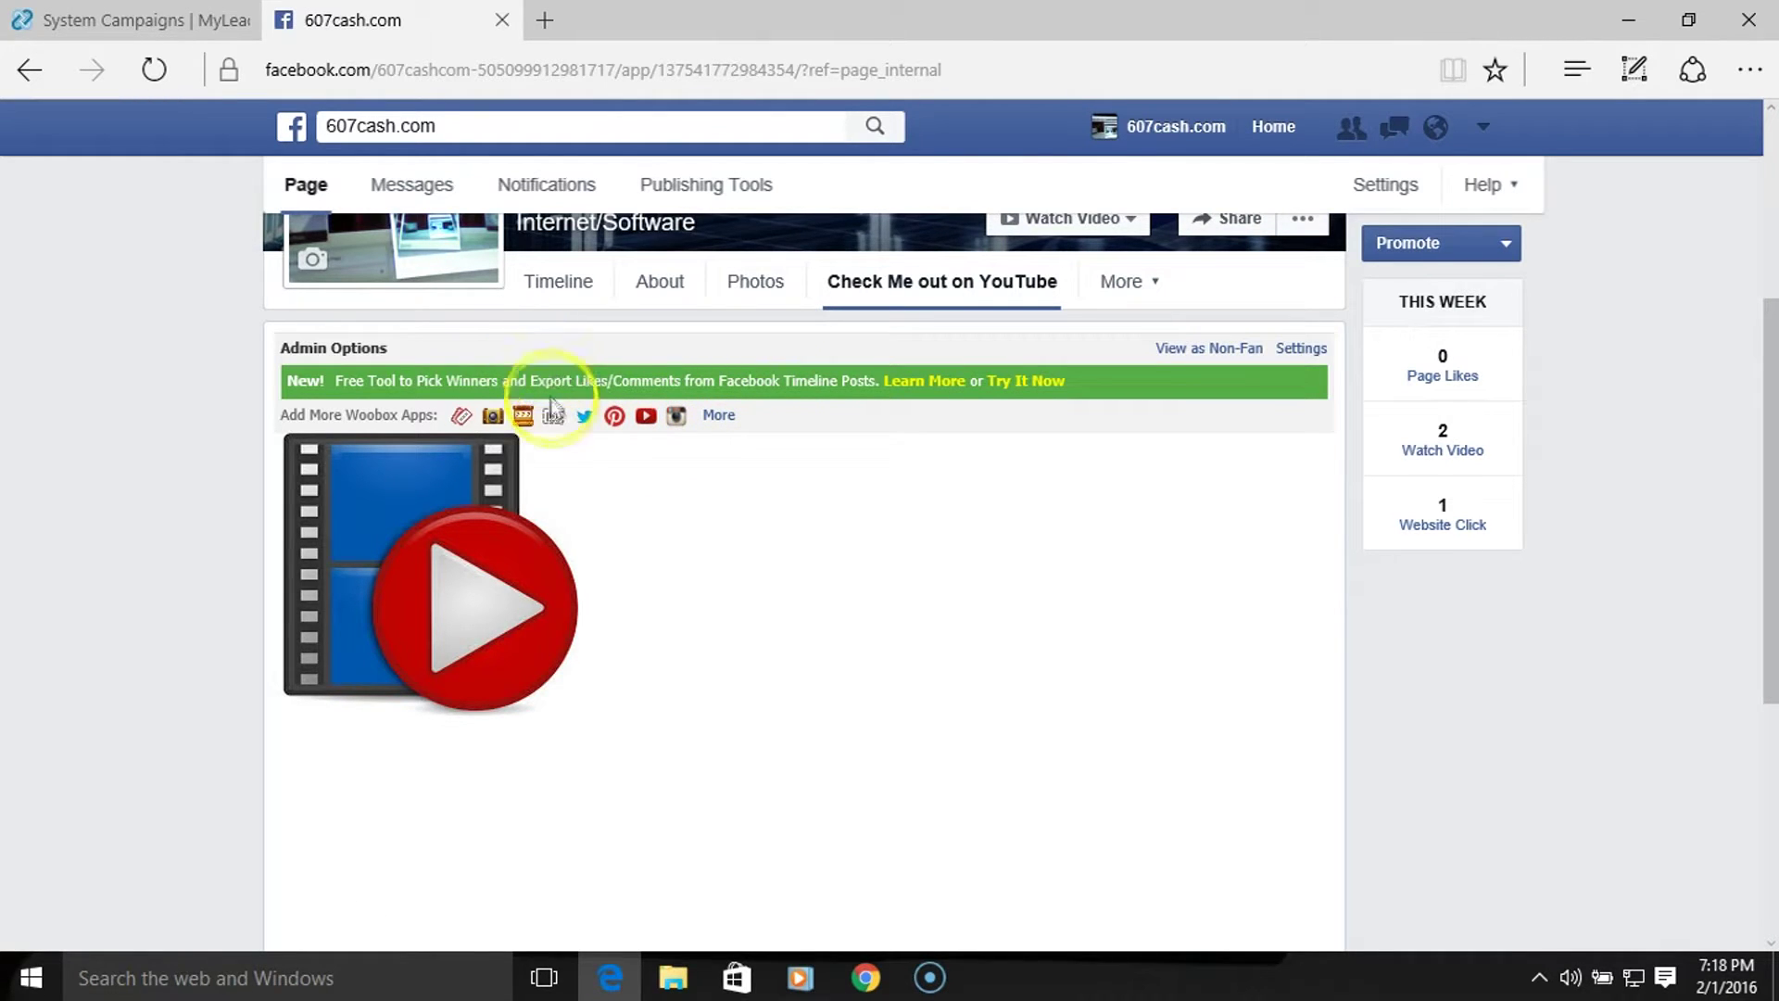
{"action": "left_click", "coordinate": [489, 593]}
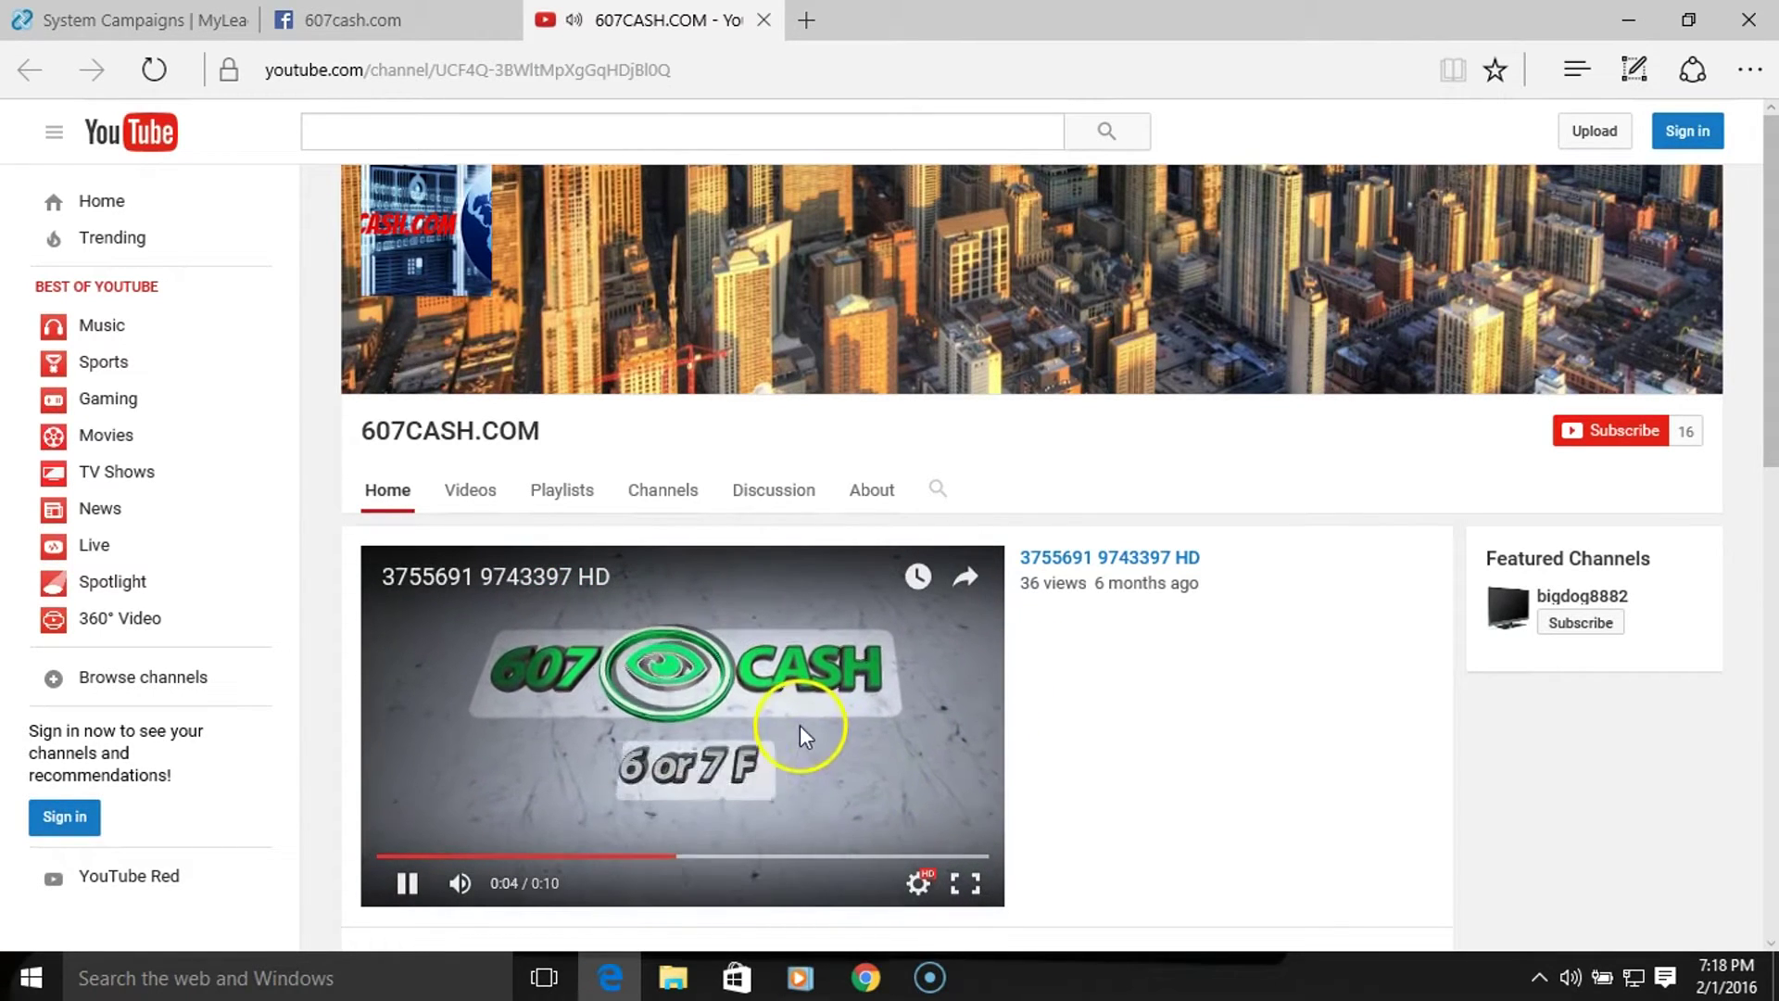
{"action": "left_click", "coordinate": [801, 733]}
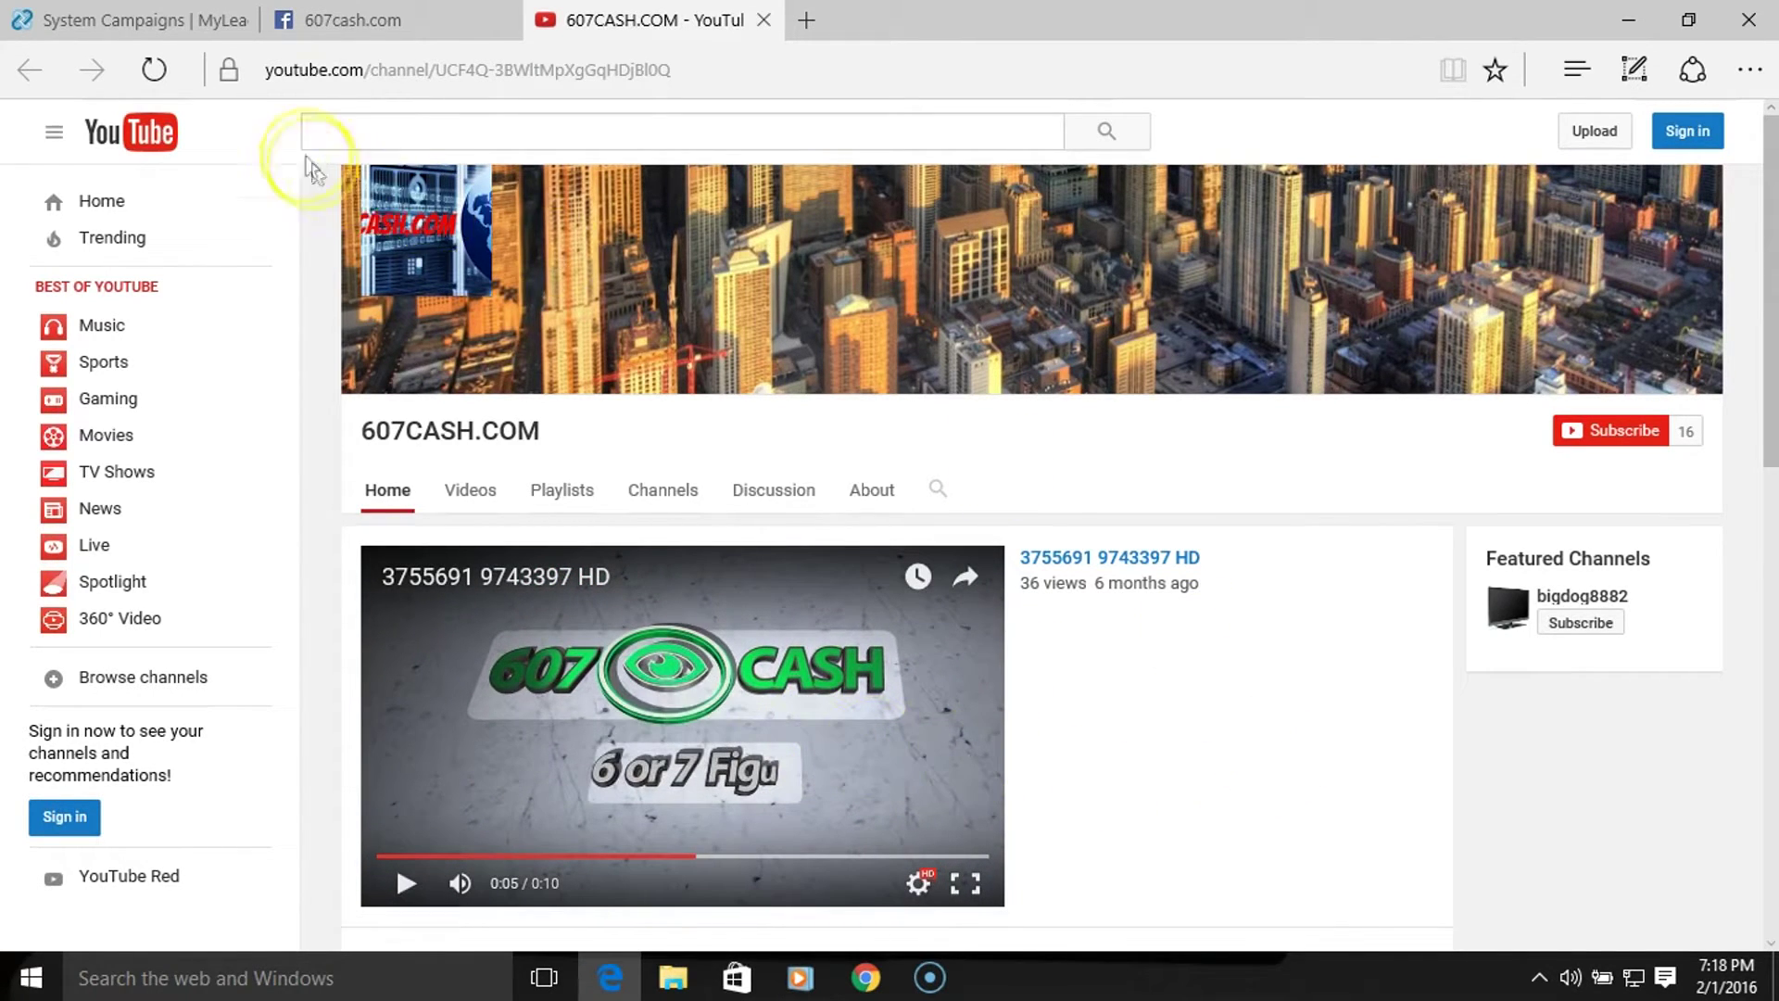
- Return to the Facebook page and switch to using Facebook as Motor Club of America BigDogs
{"action": "left_click", "coordinate": [352, 20]}
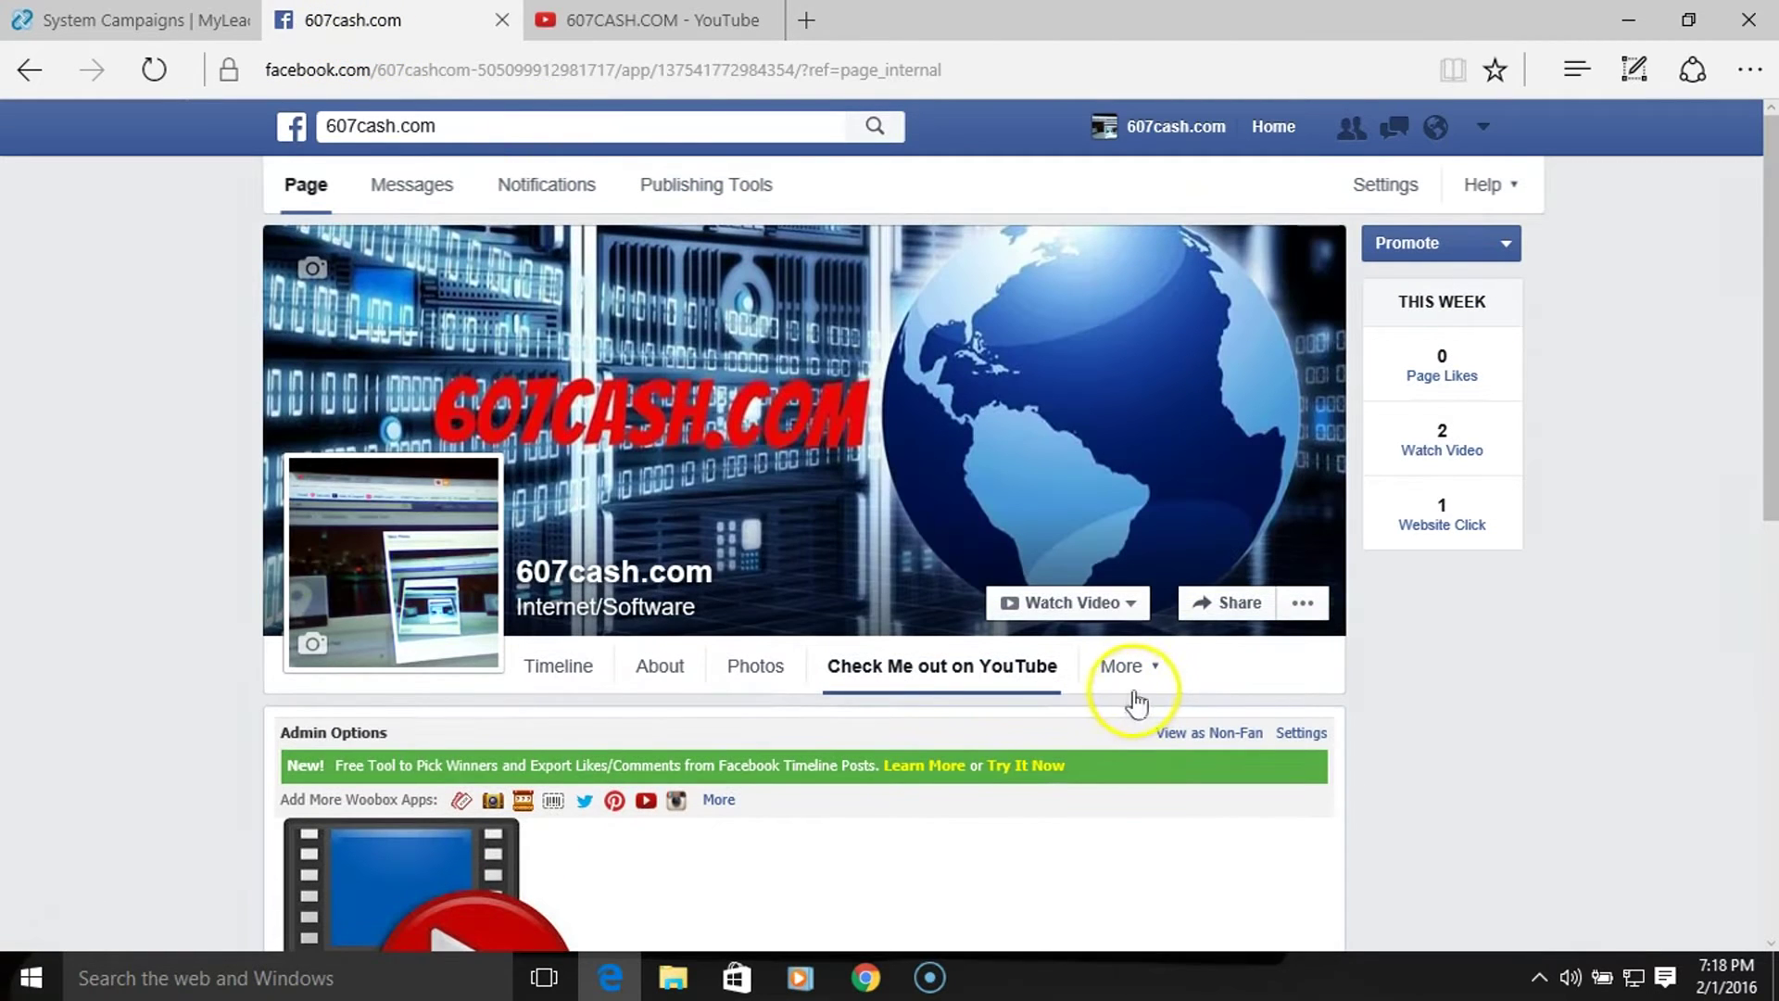
{"action": "left_click", "coordinate": [1484, 130]}
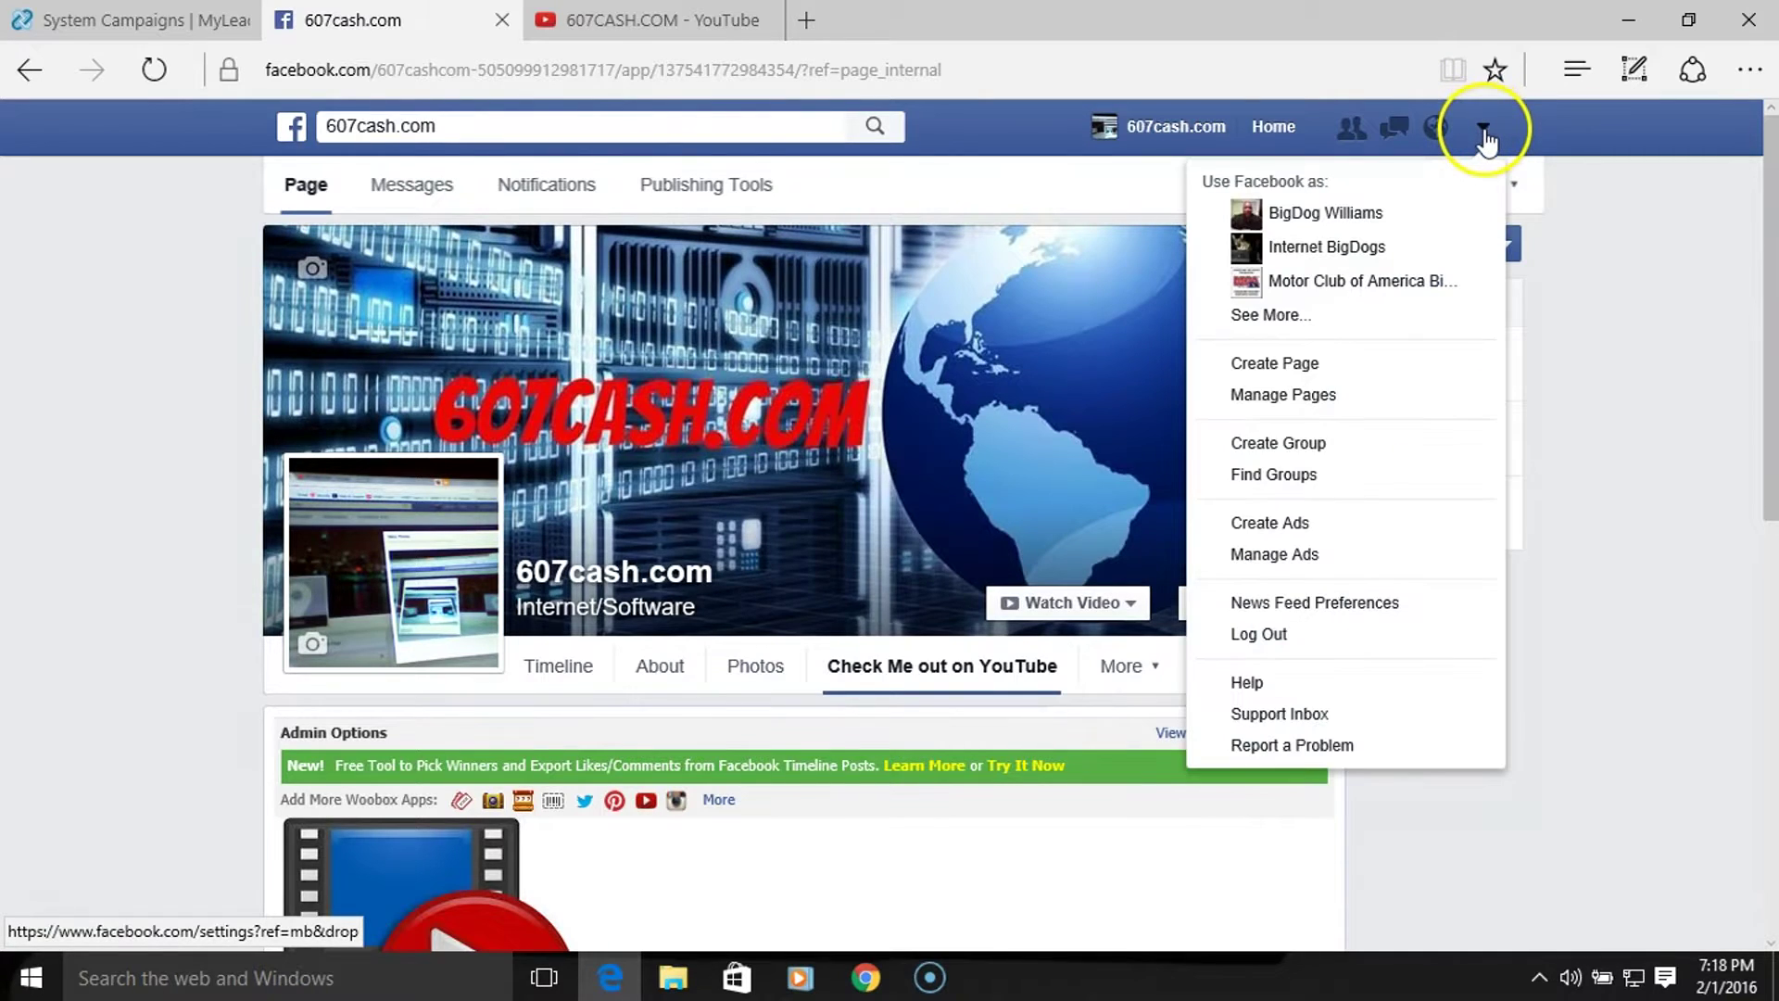
{"action": "left_click", "coordinate": [1341, 291]}
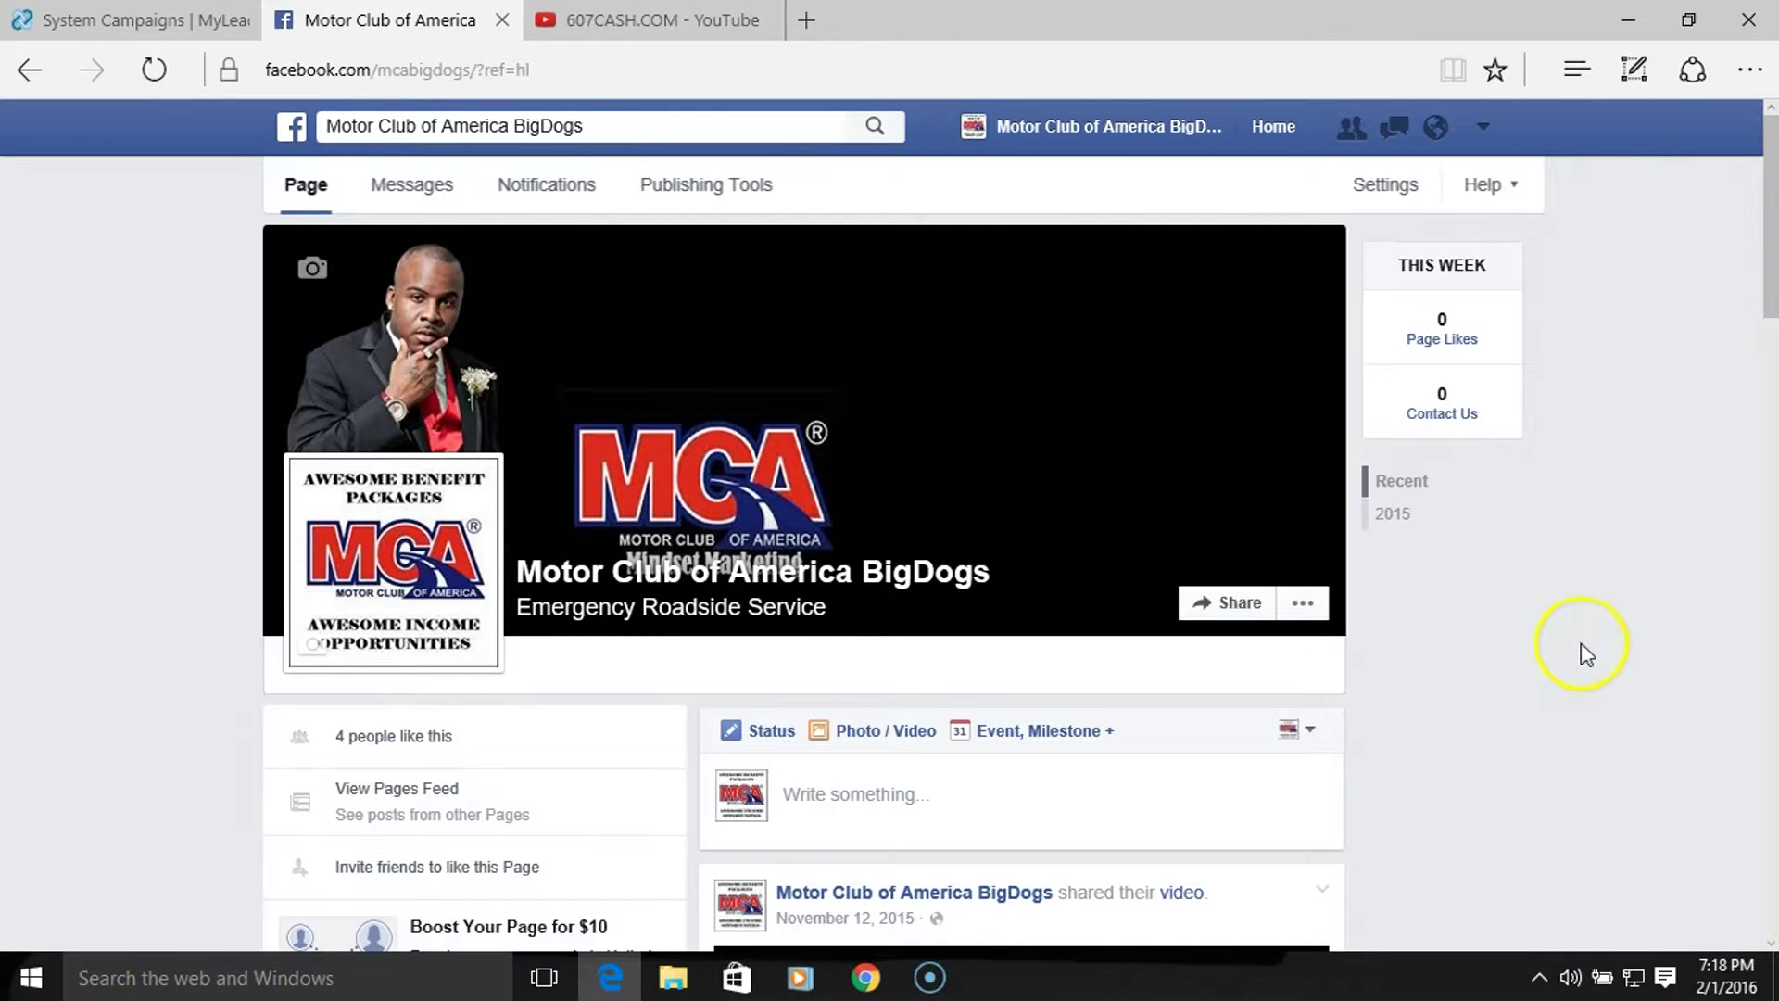
- Look through the Motor Club of America BigDogs page's timeline and sidebar sections for installed apps
{"action": "scroll", "coordinate": [1444, 677], "scroll_direction": "down", "scroll_amount": 4}
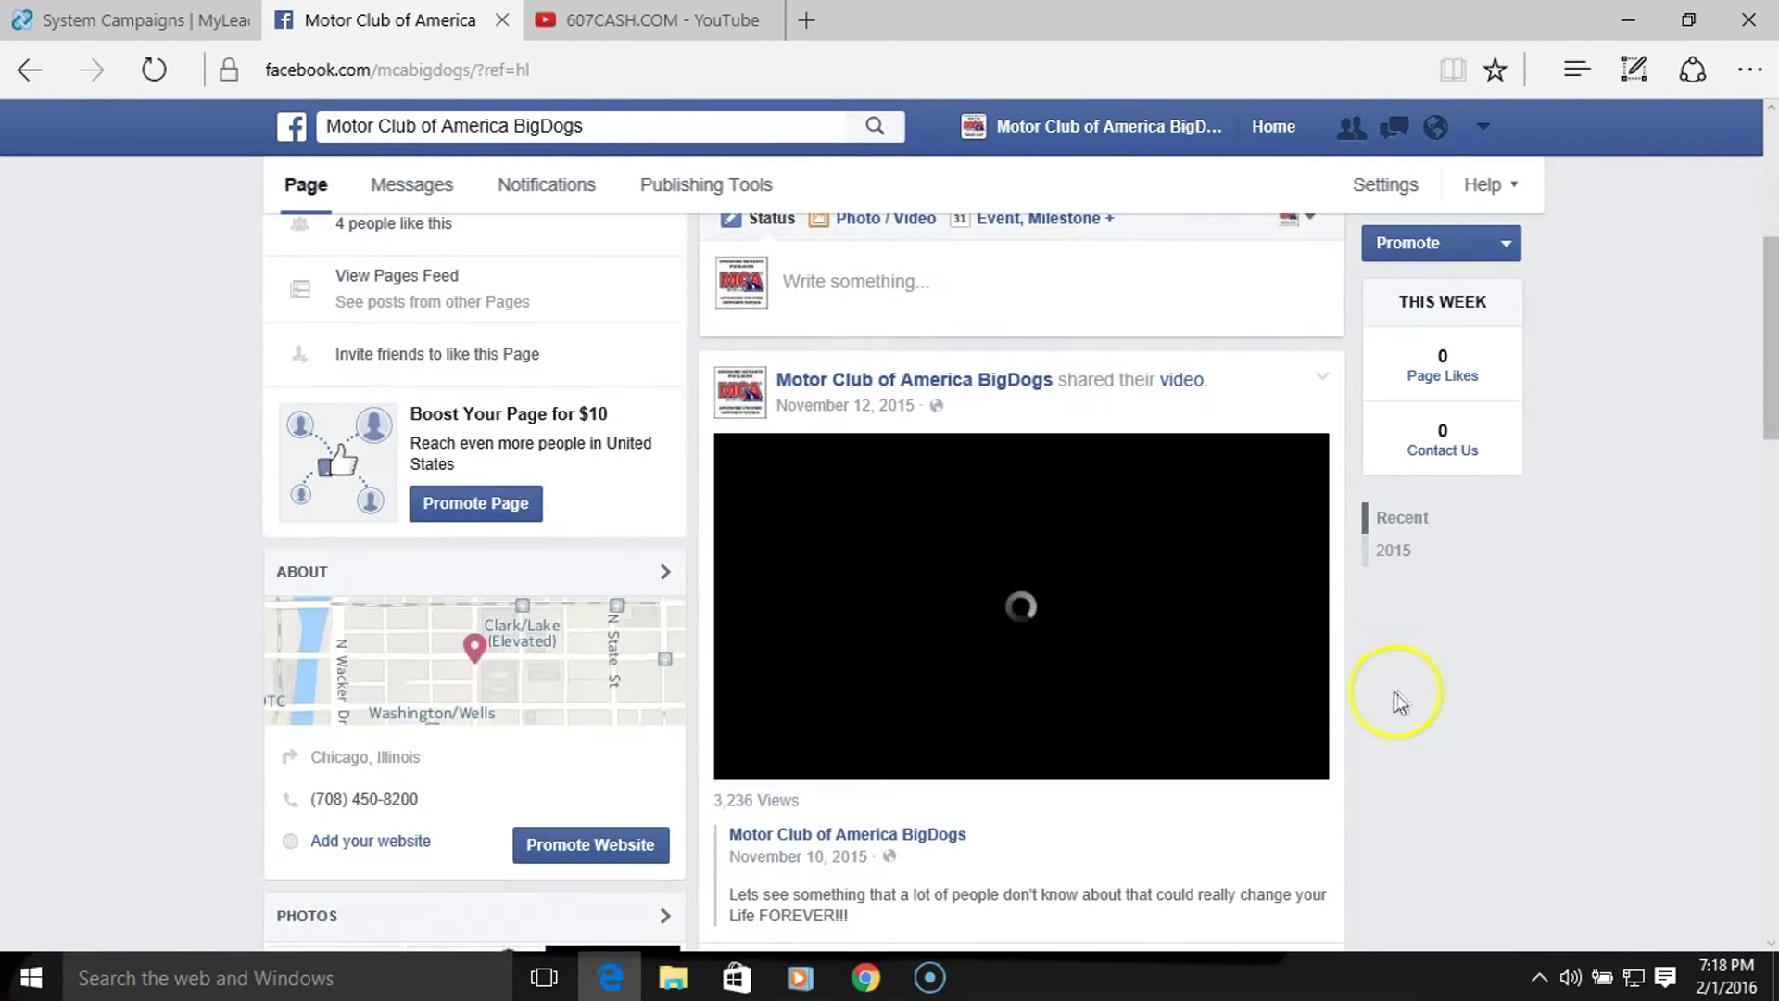
{"action": "scroll", "coordinate": [1390, 705], "scroll_direction": "up", "scroll_amount": 7}
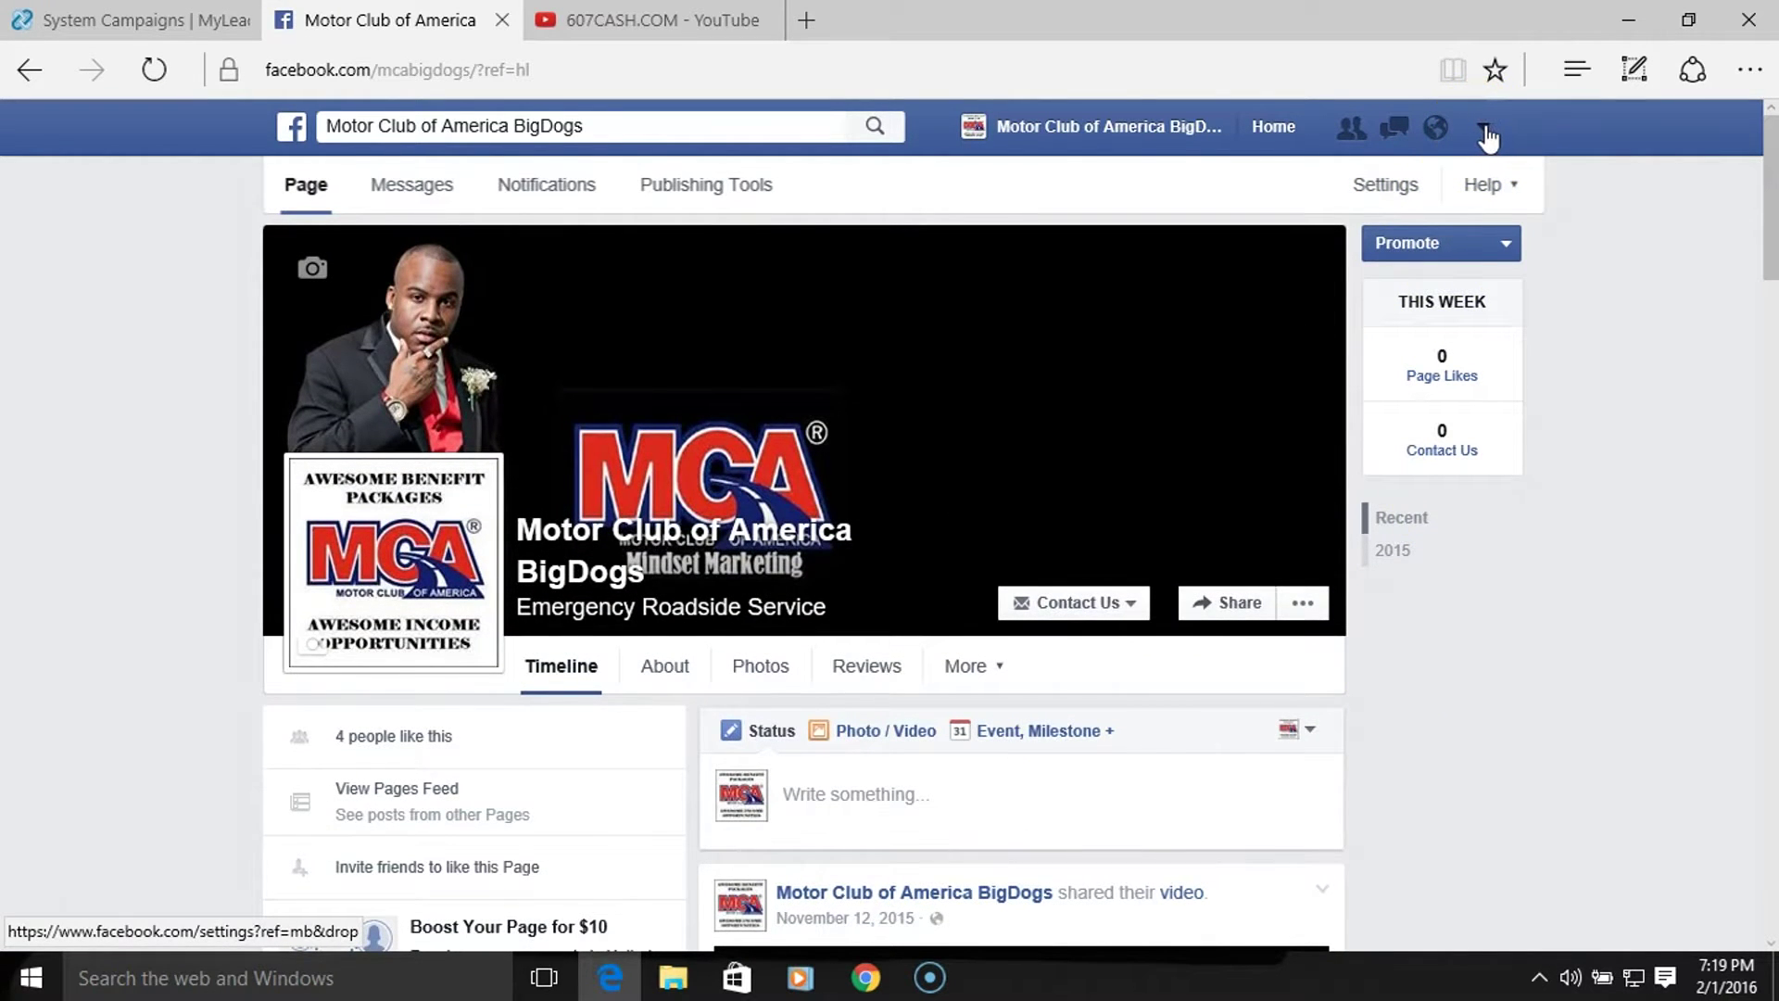
{"action": "left_click", "coordinate": [1484, 130]}
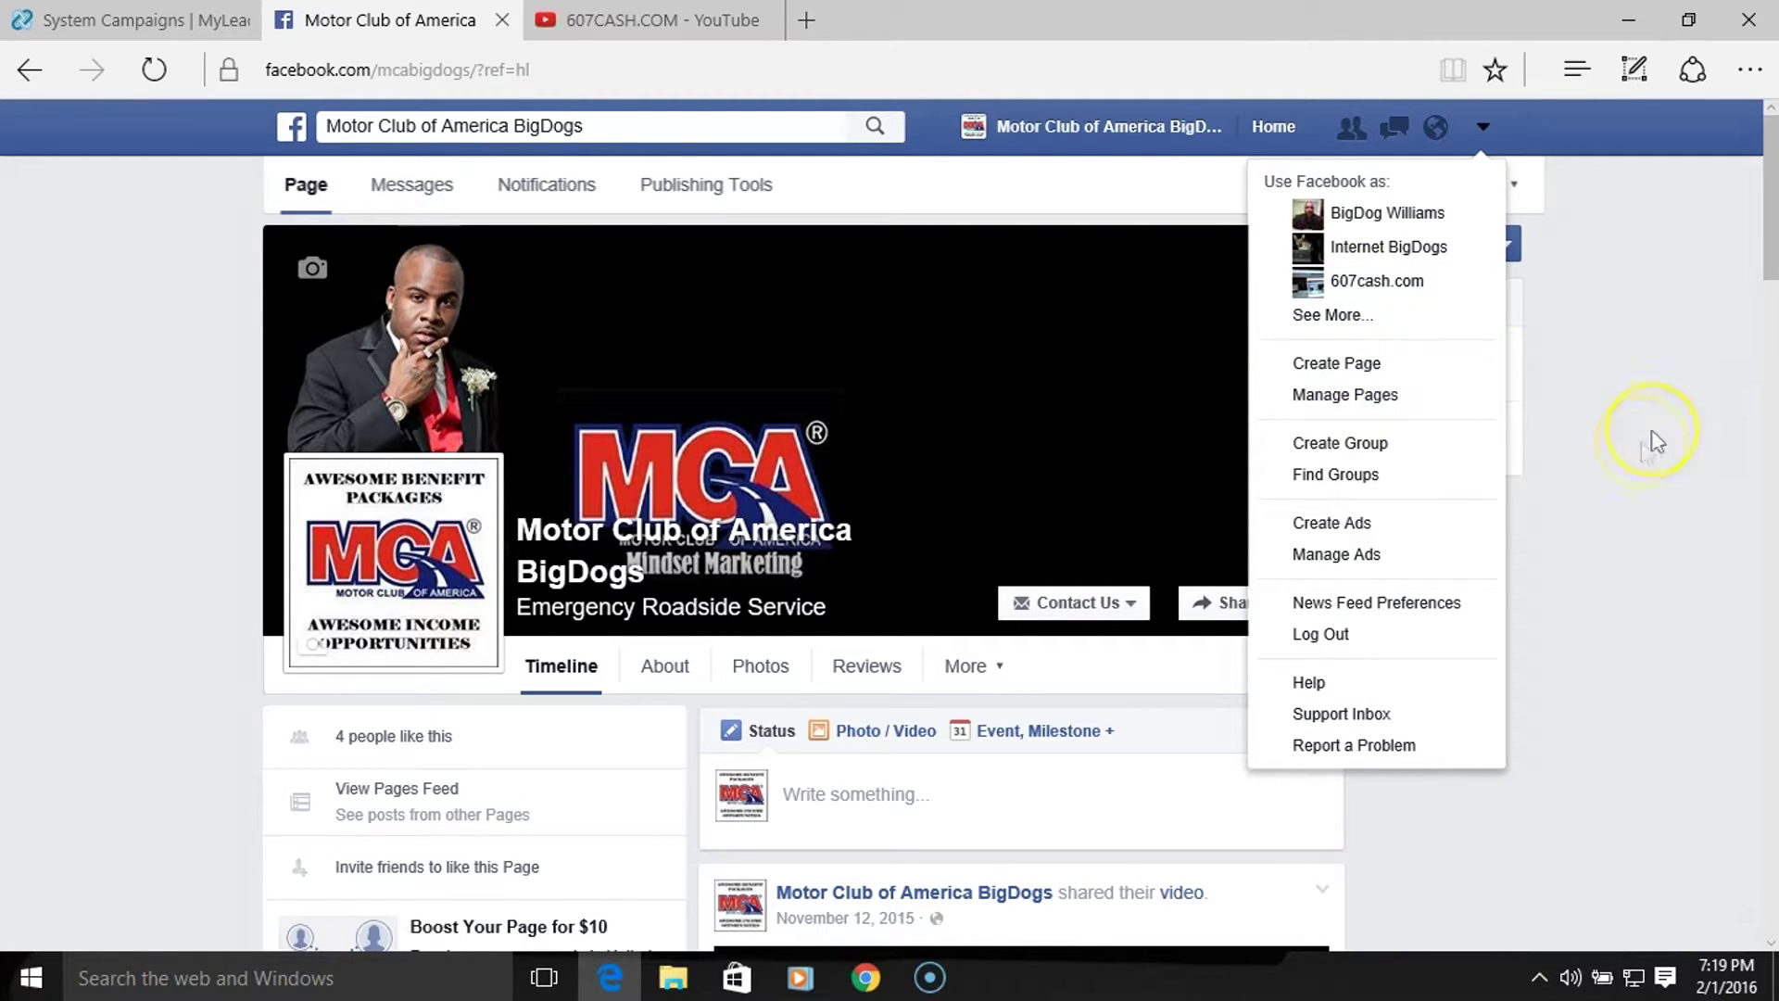
{"action": "left_click", "coordinate": [1646, 461]}
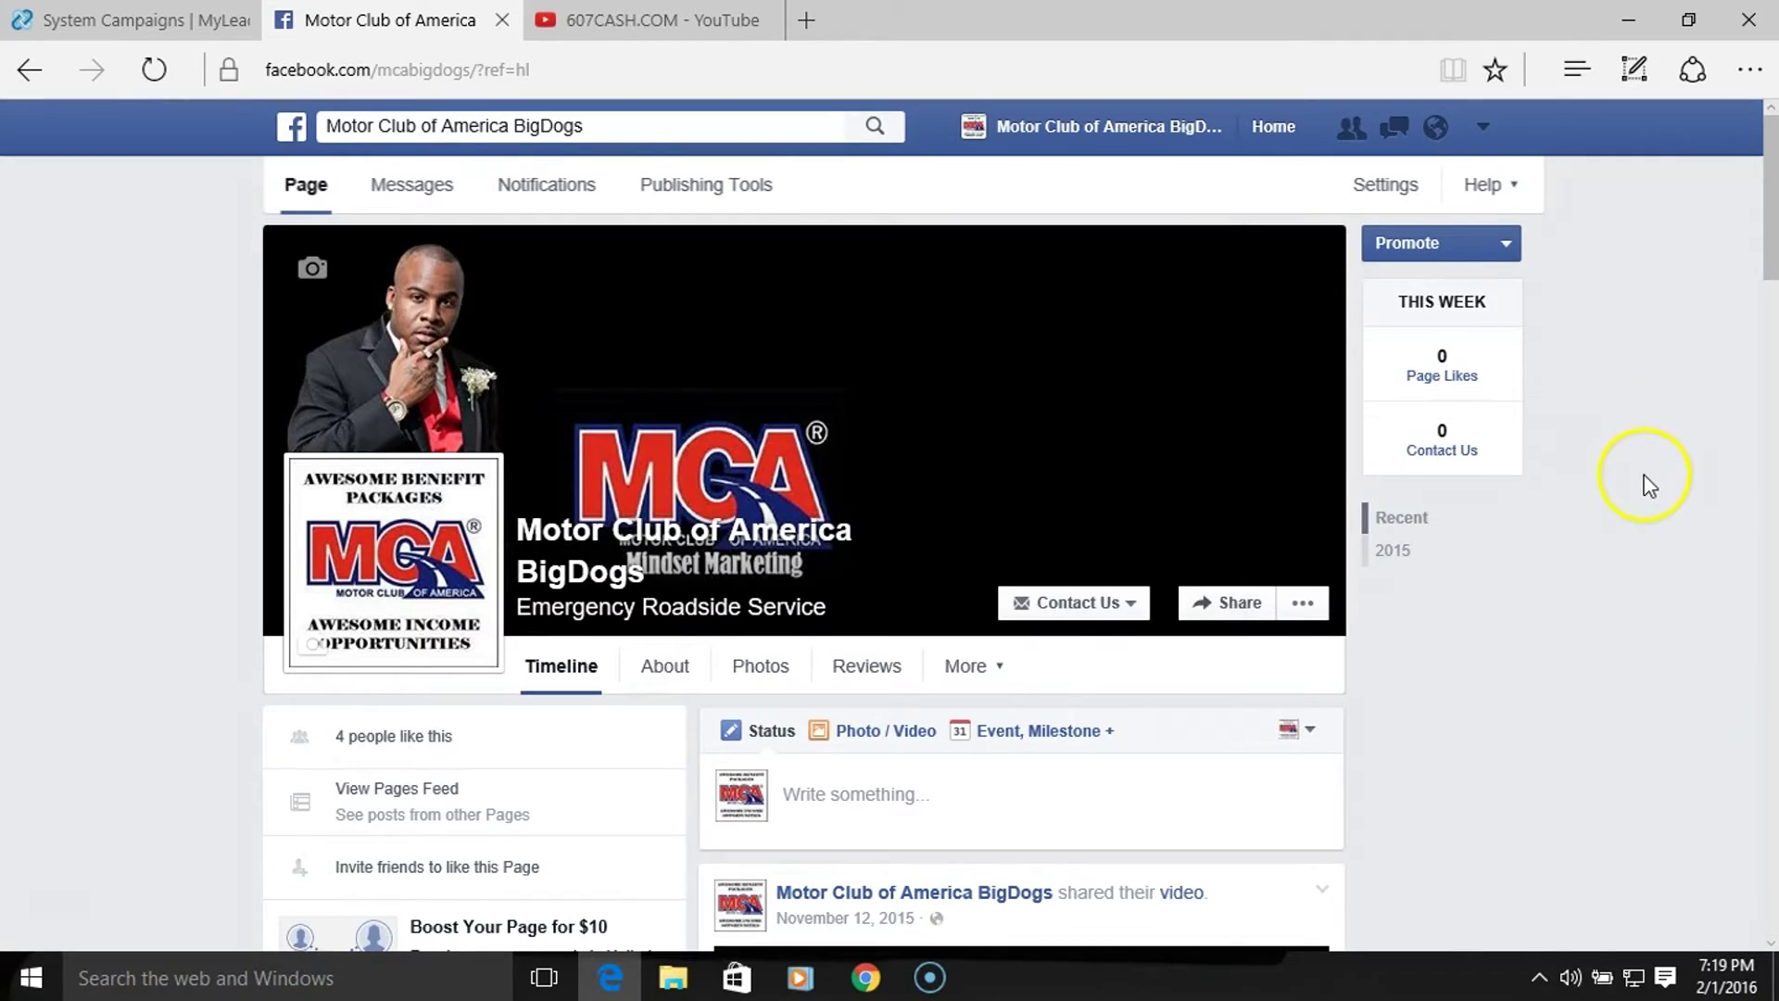
{"action": "scroll", "coordinate": [1643, 487], "scroll_direction": "down", "scroll_amount": 15}
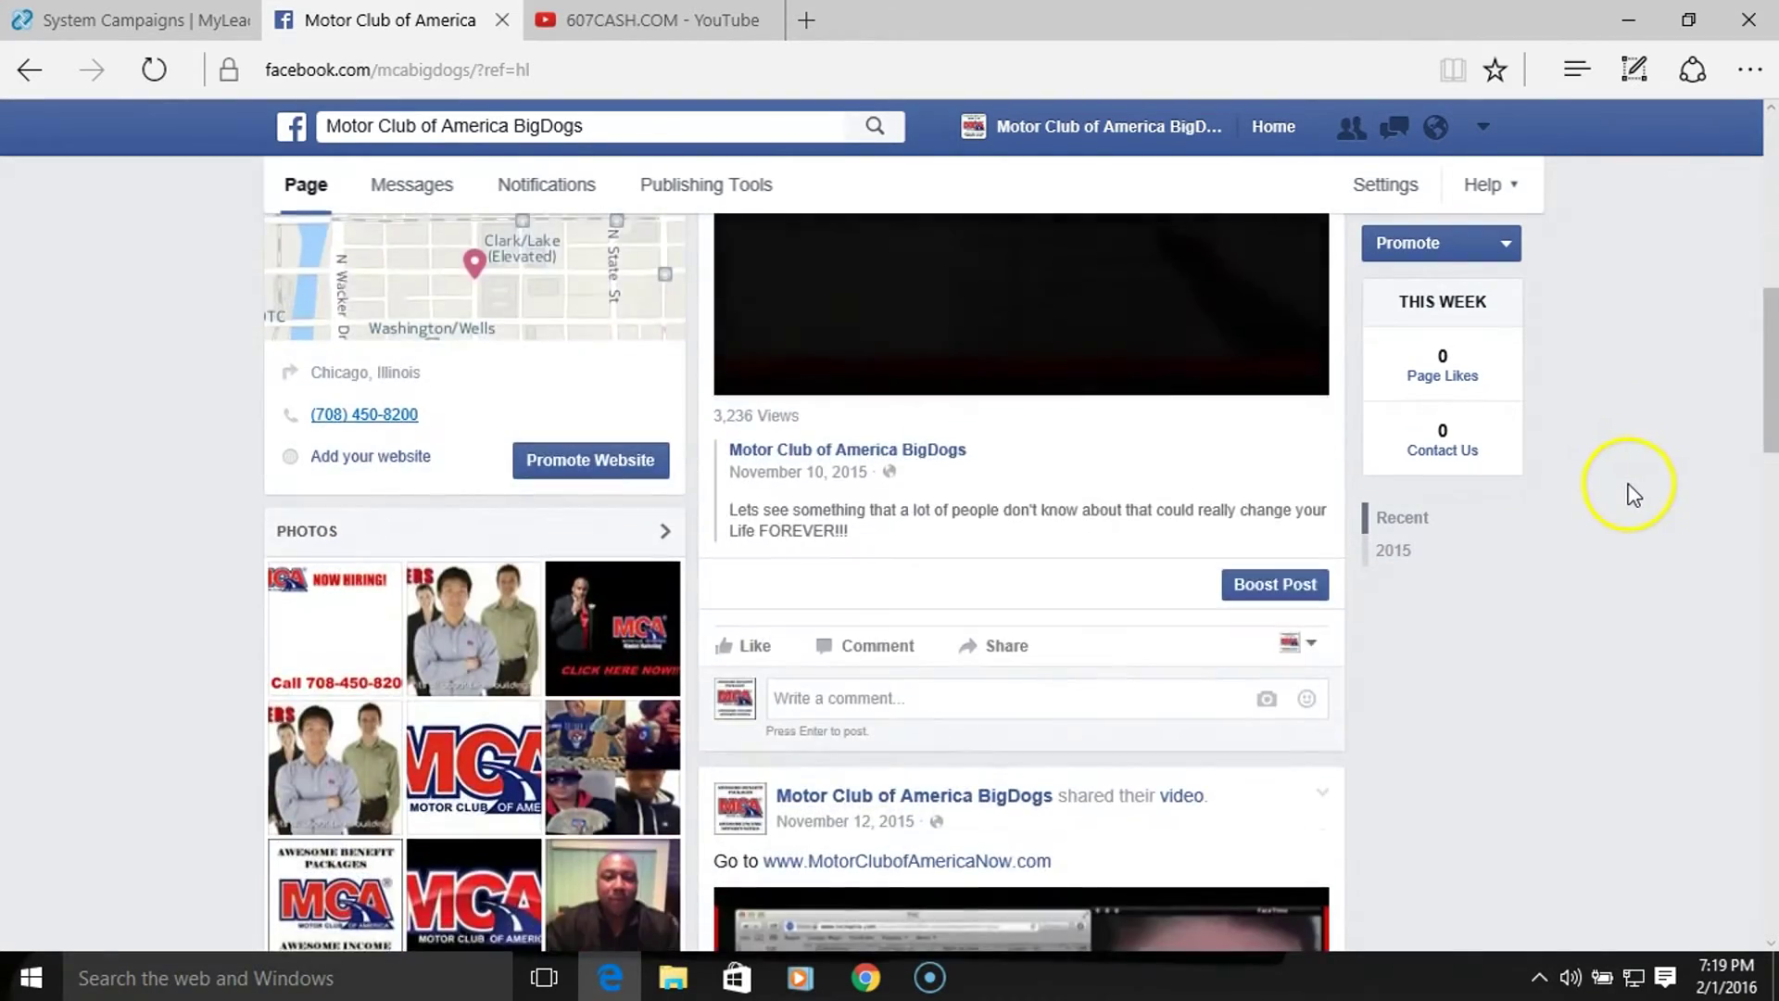
{"action": "scroll", "coordinate": [1631, 491], "scroll_direction": "down", "scroll_amount": 5}
{"action": "scroll", "coordinate": [1636, 519], "scroll_direction": "up", "scroll_amount": 10}
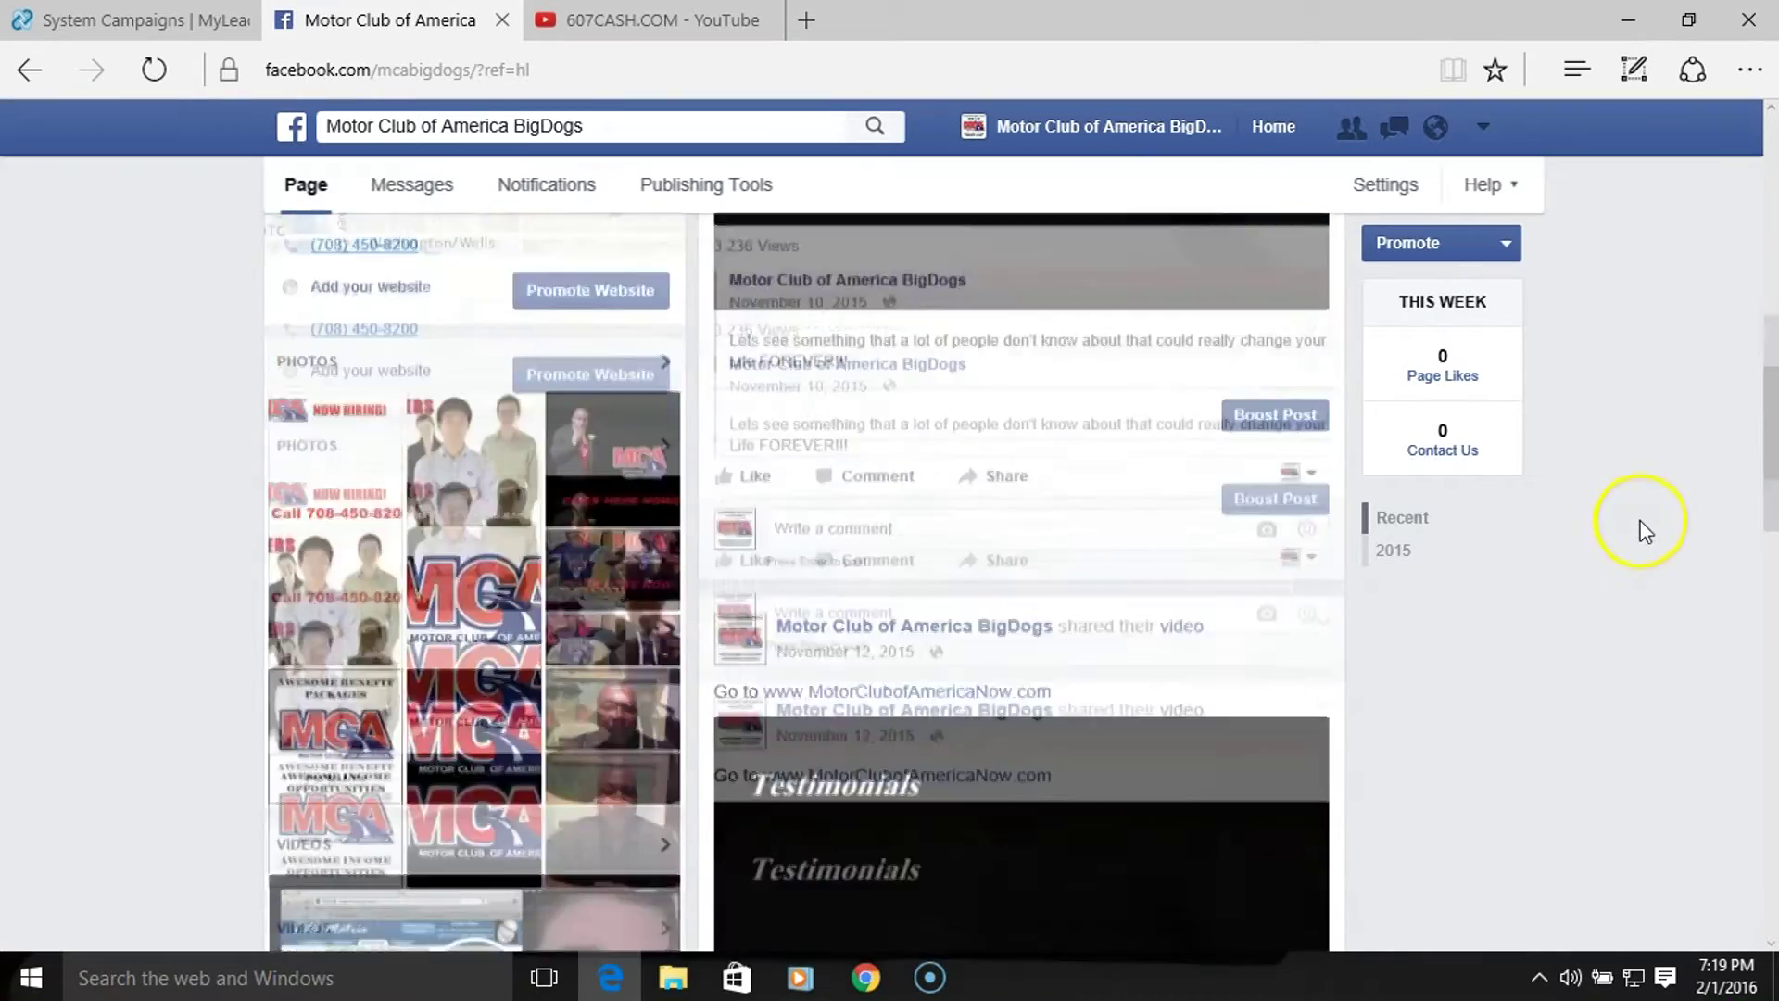
{"action": "scroll", "coordinate": [1634, 556], "scroll_direction": "up", "scroll_amount": 8}
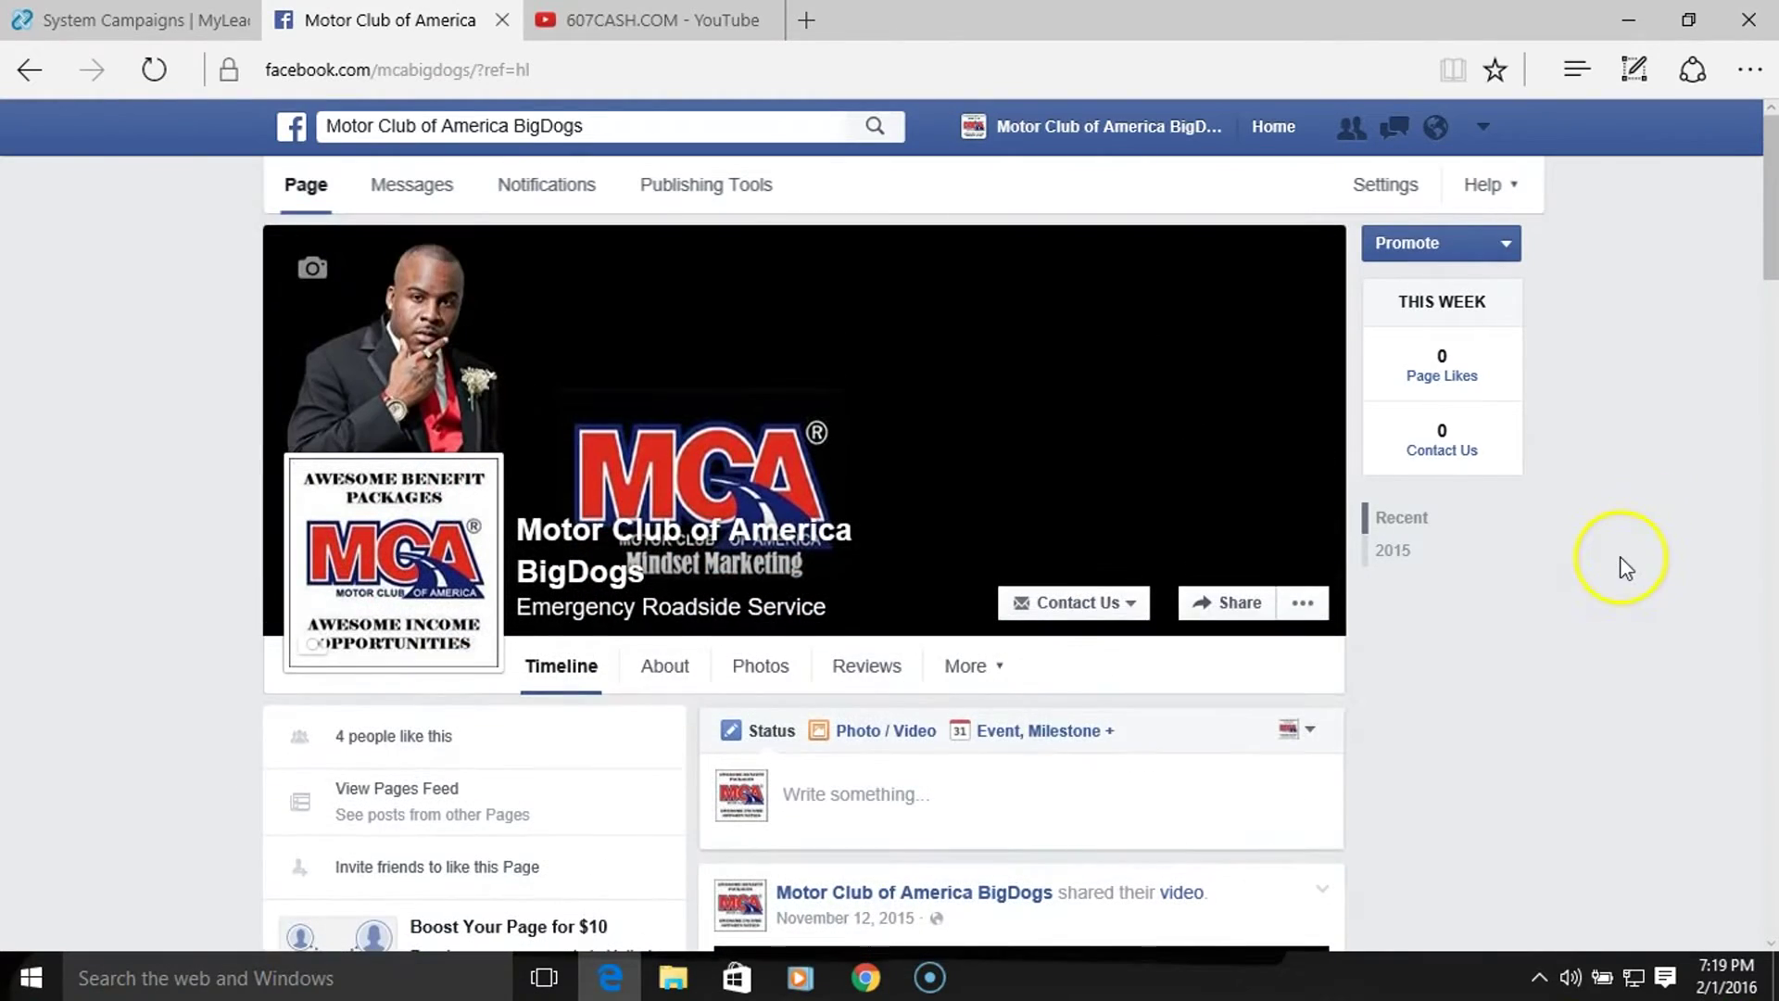
- Search Facebook for "woobox", open the Woobox Custom Tab app and dismiss the error message
{"action": "left_click", "coordinate": [407, 125]}
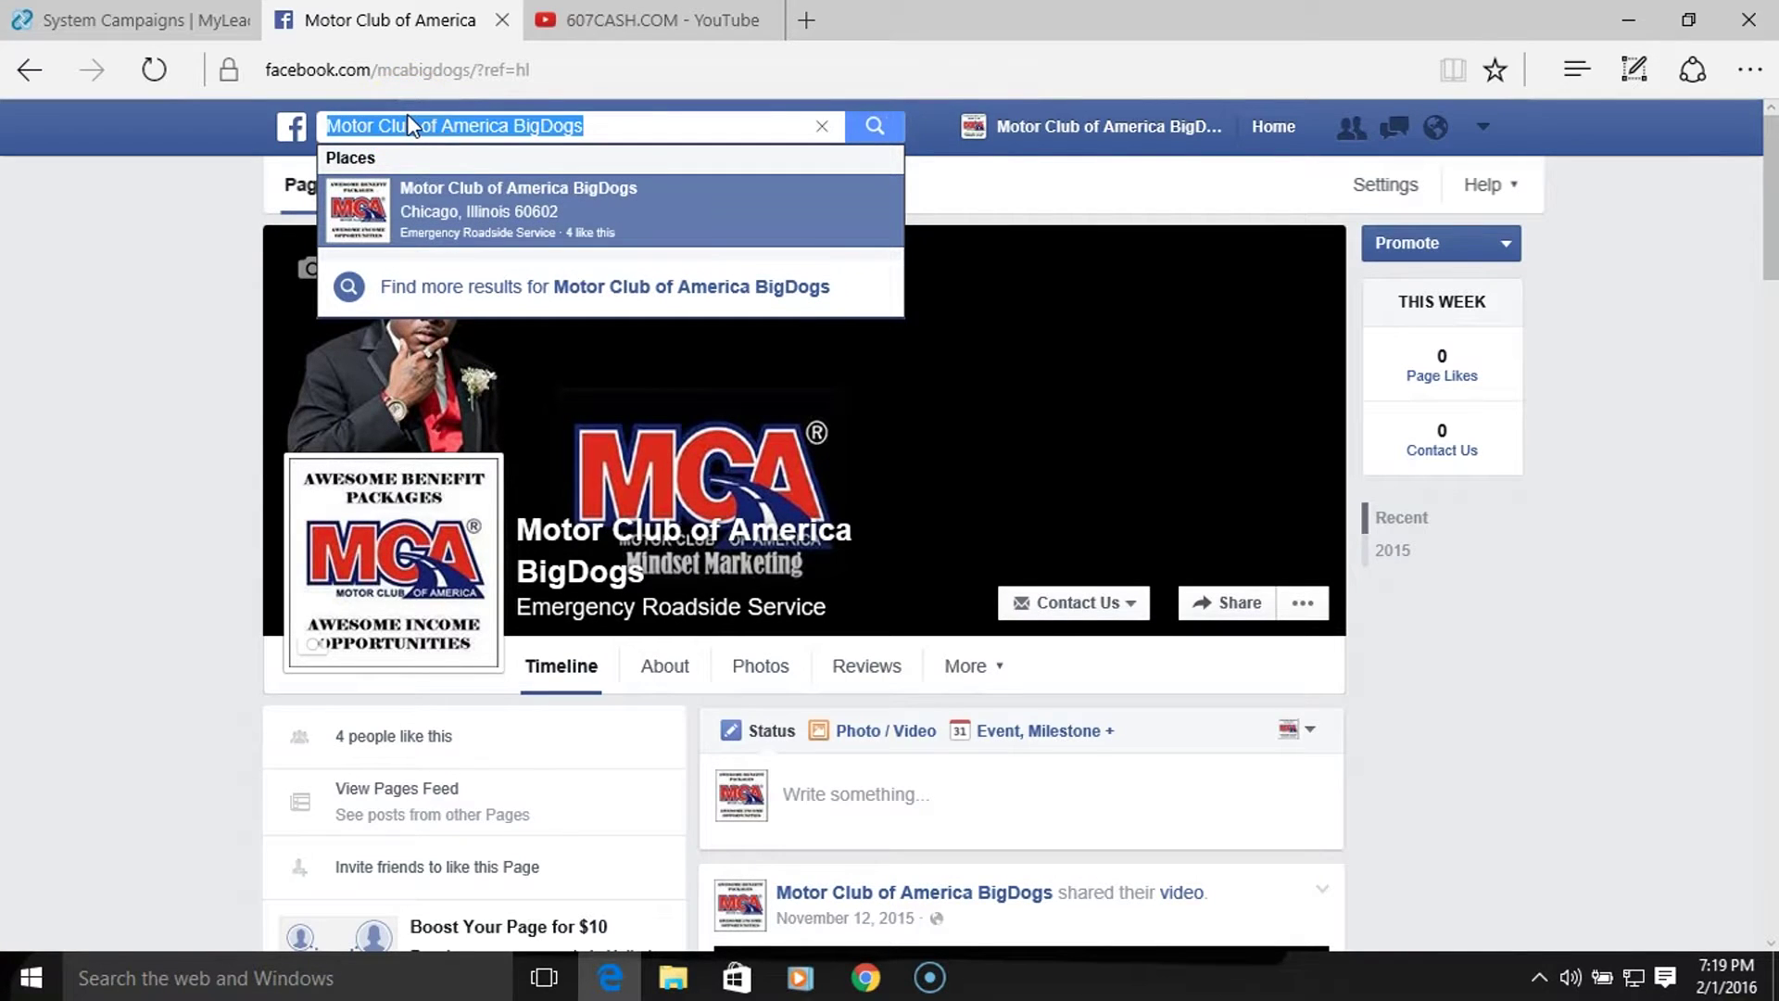
{"action": "type", "text": "woob"}
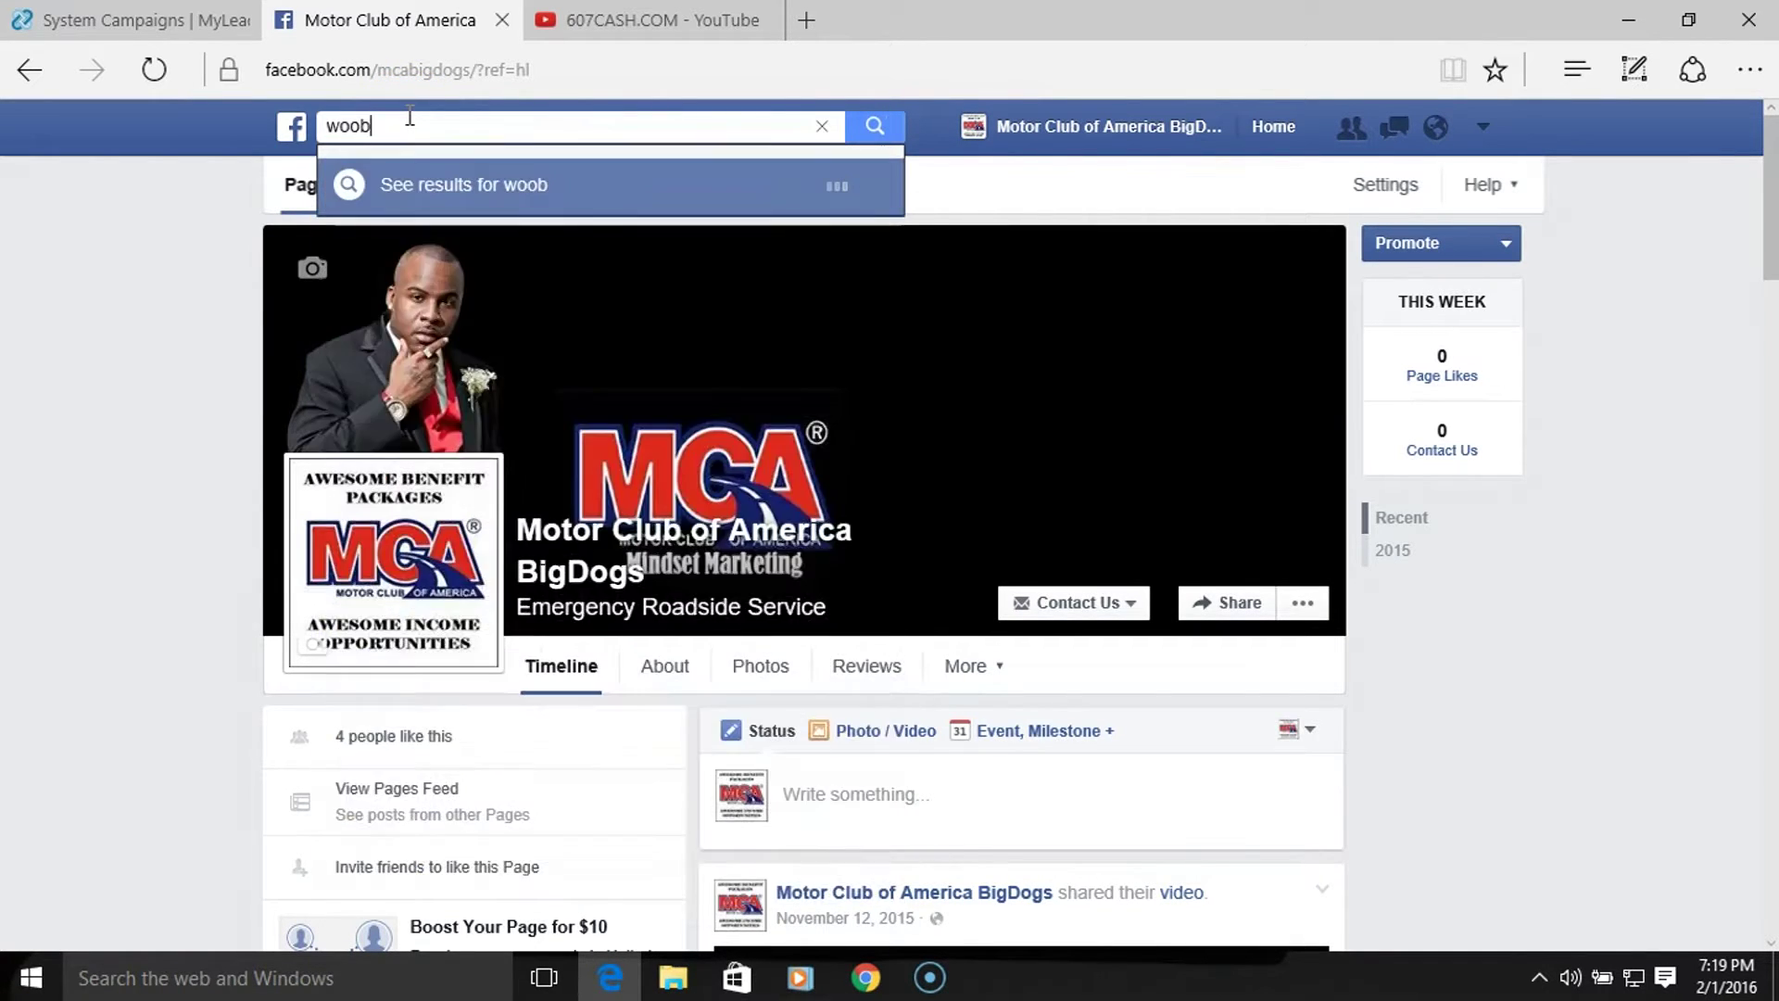
{"action": "type", "text": "ox"}
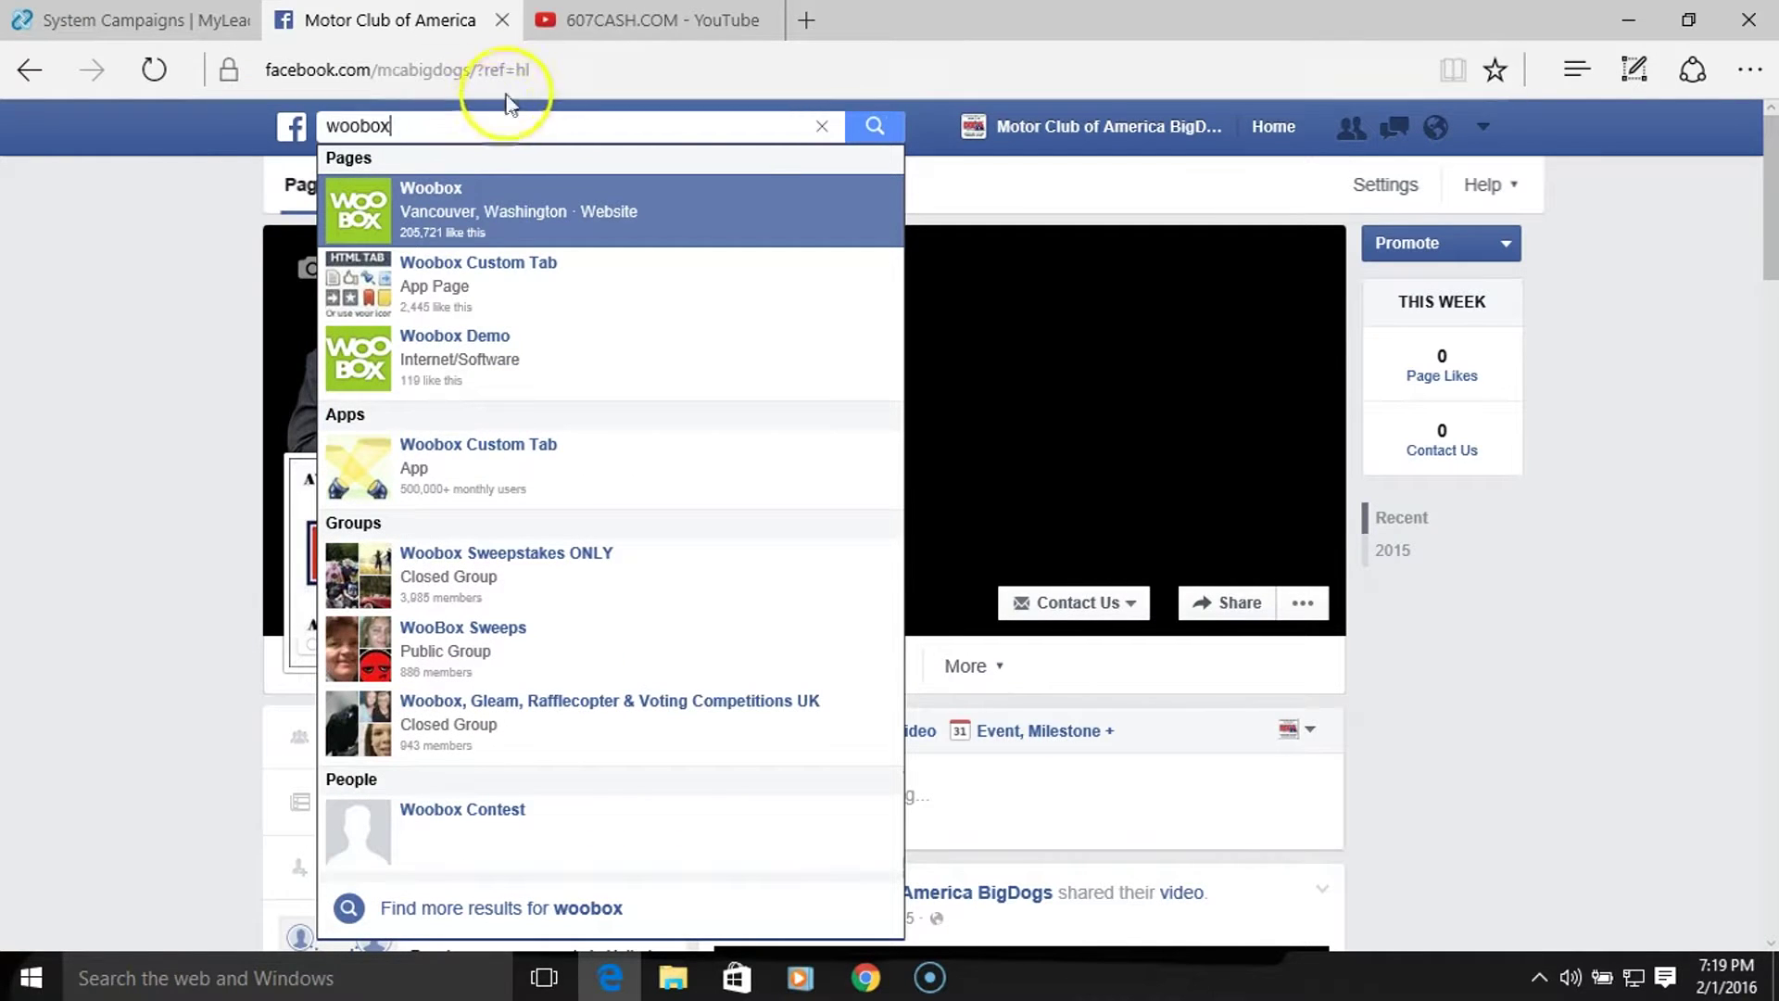
{"action": "left_click", "coordinate": [442, 454]}
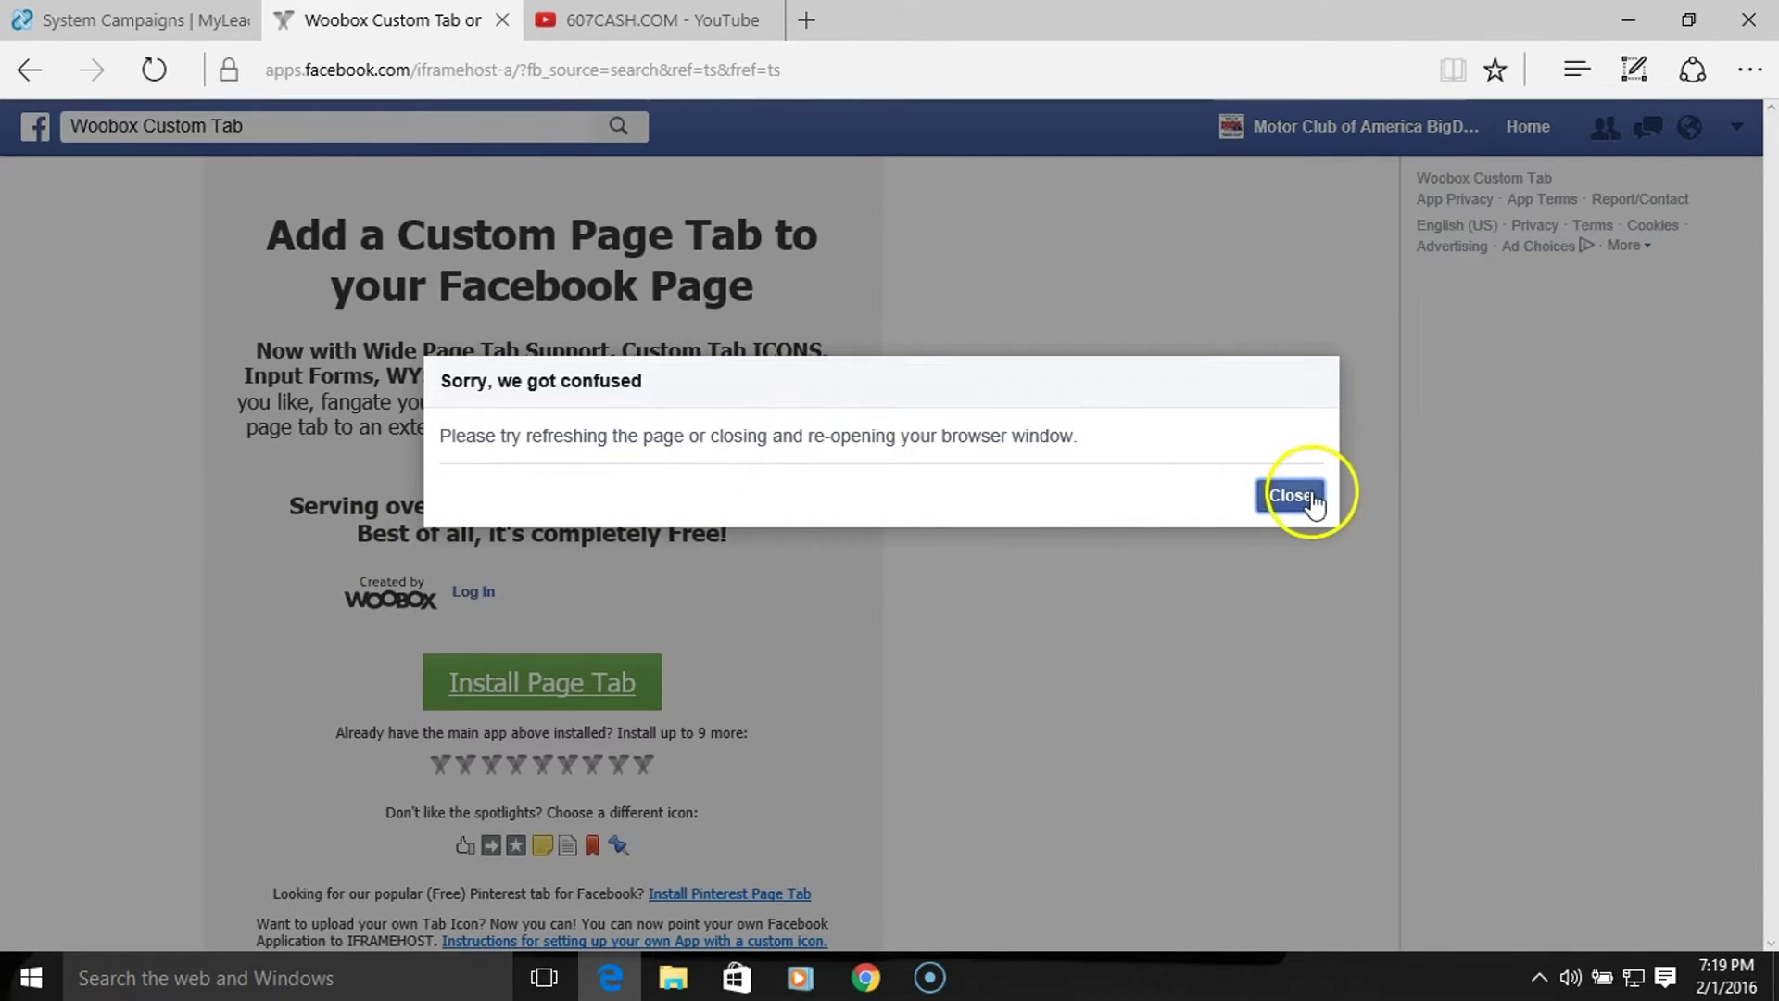
{"action": "left_click", "coordinate": [1303, 495]}
- Try to install the main Woobox page tab, switching from the page identity to the personal profile
{"action": "scroll", "coordinate": [768, 571], "scroll_direction": "down", "scroll_amount": 3}
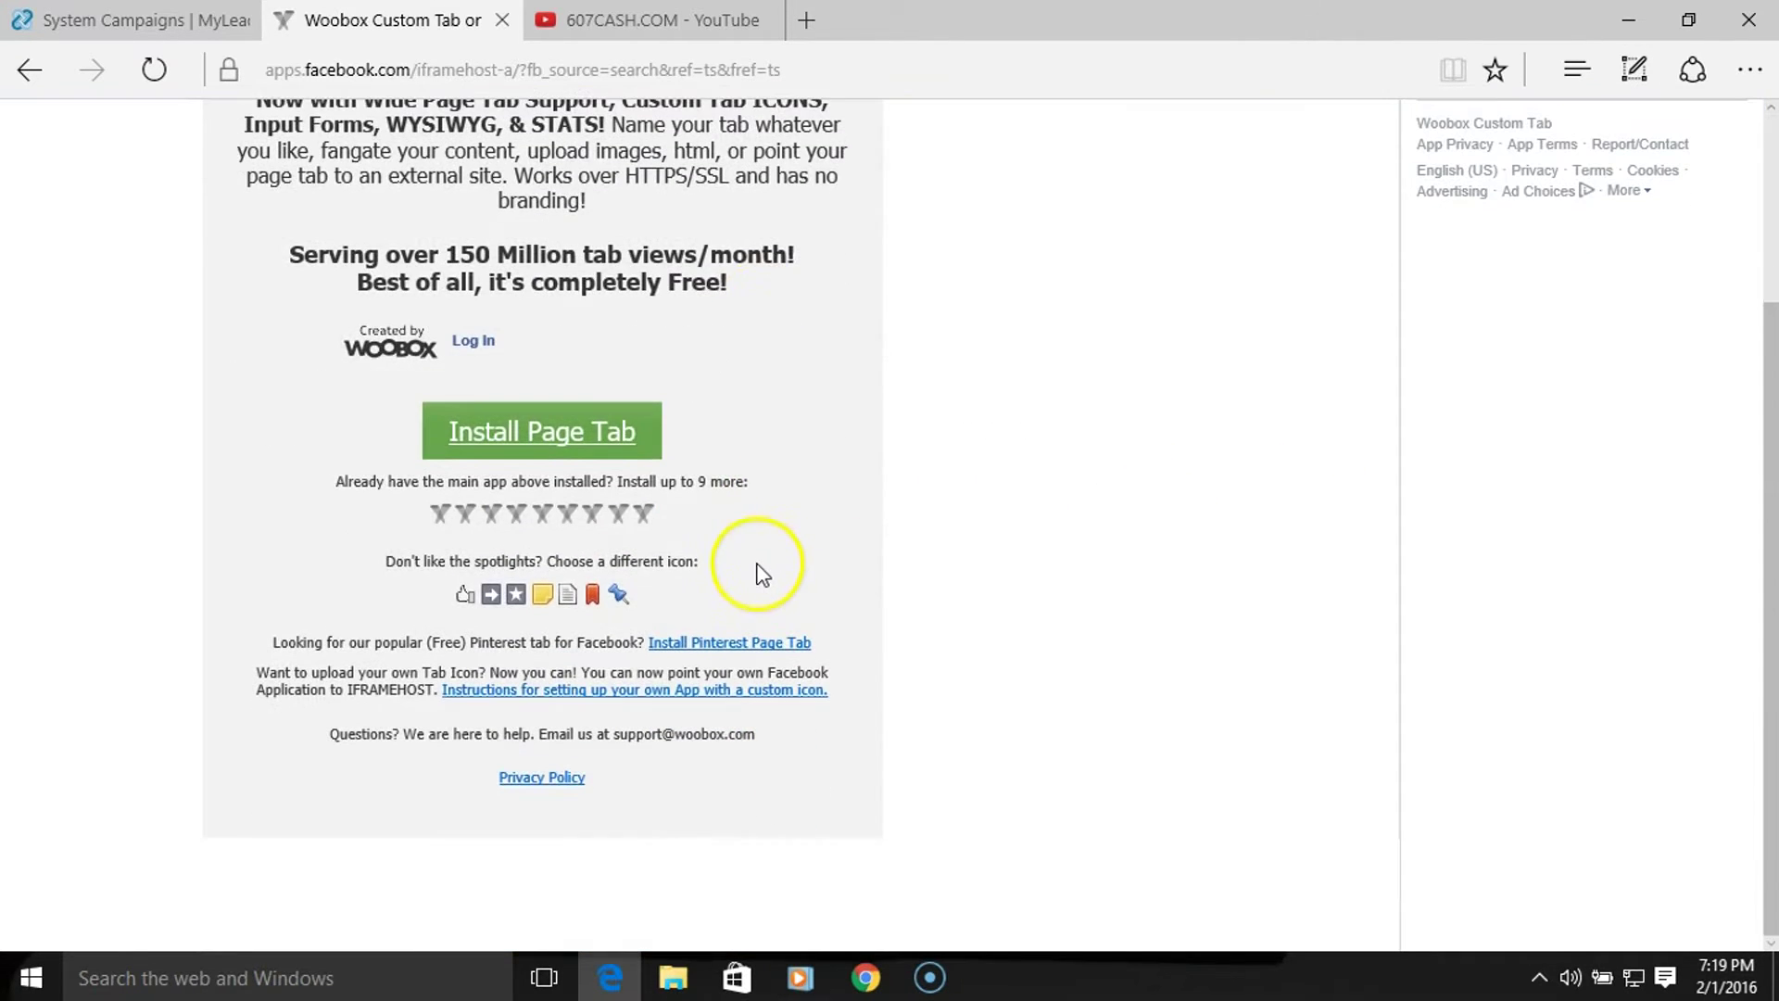
{"action": "scroll", "coordinate": [660, 512], "scroll_direction": "up", "scroll_amount": 3}
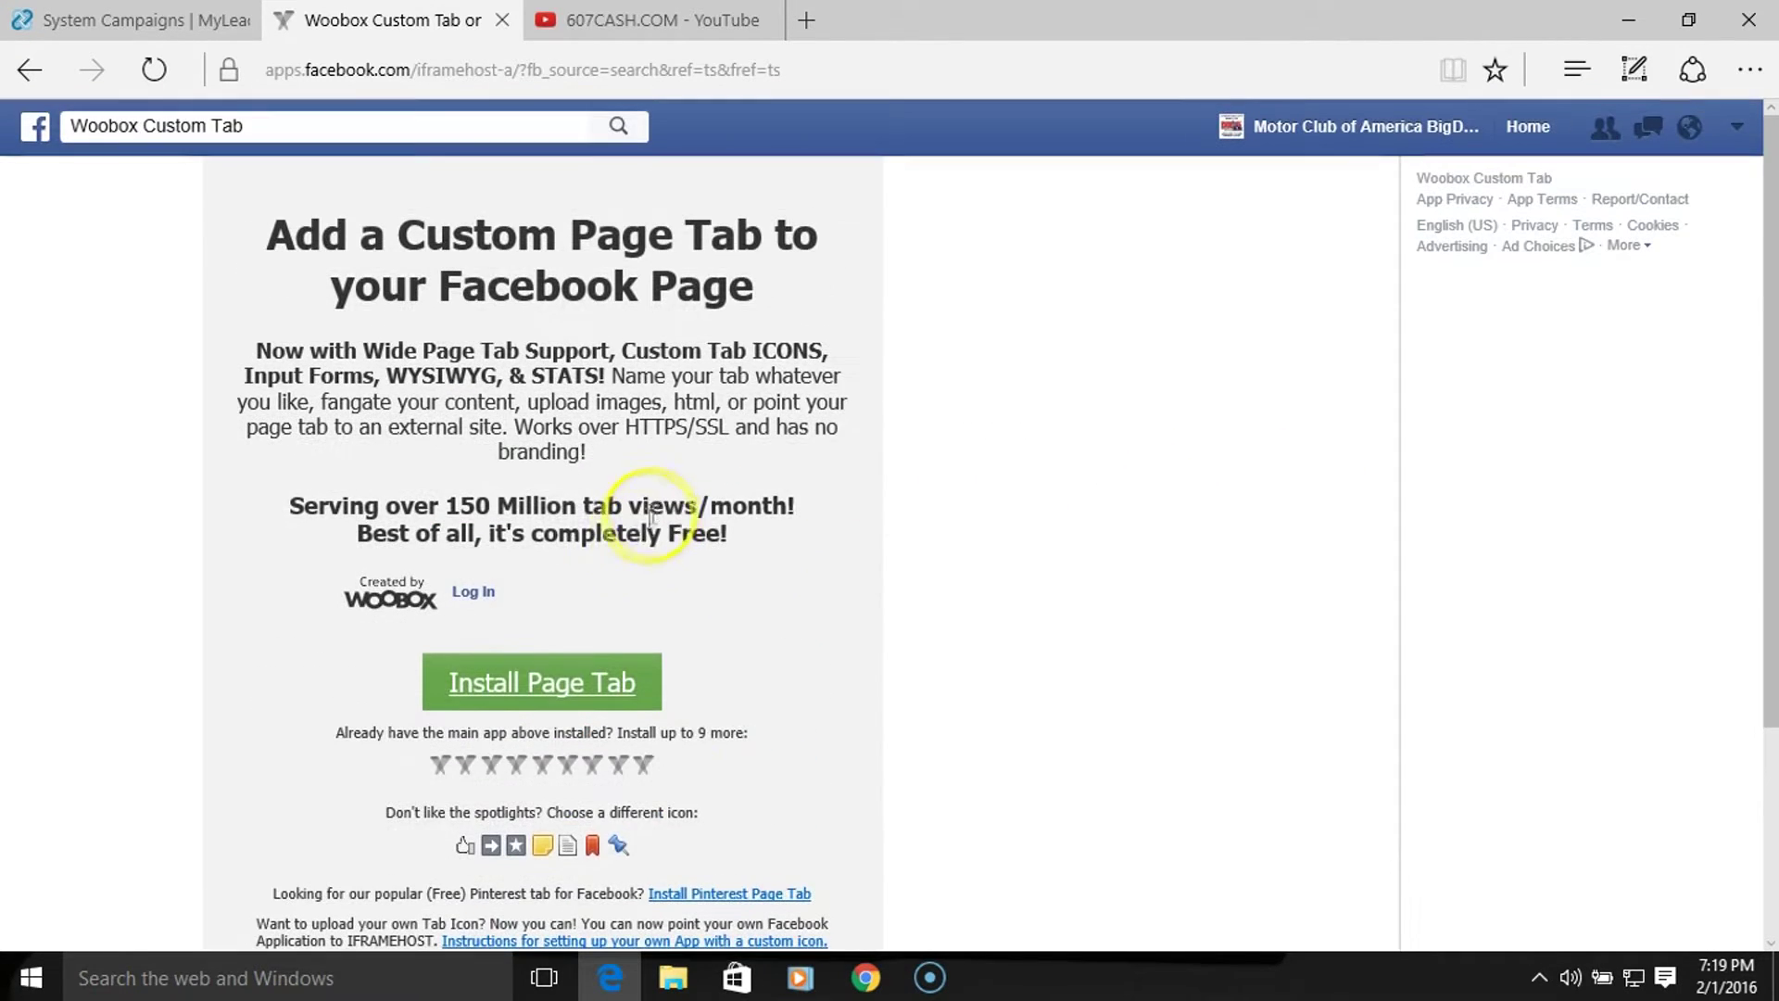
{"action": "left_click", "coordinate": [553, 684]}
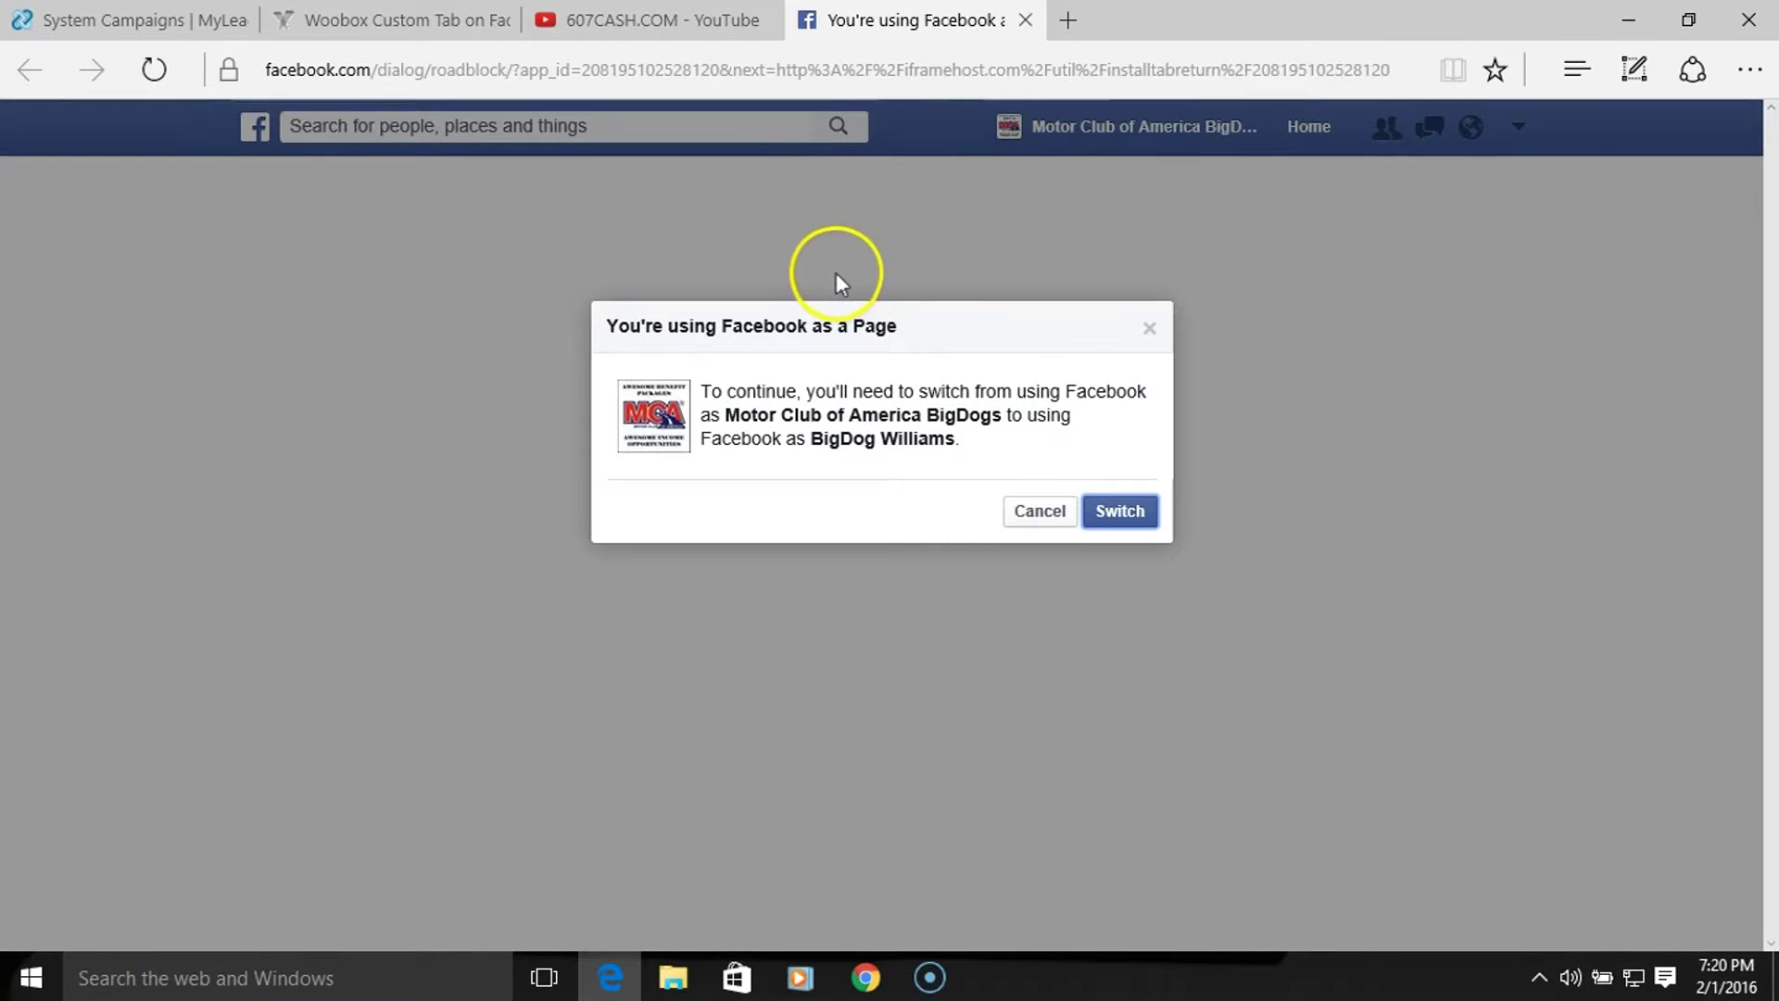
{"action": "left_click", "coordinate": [1119, 513]}
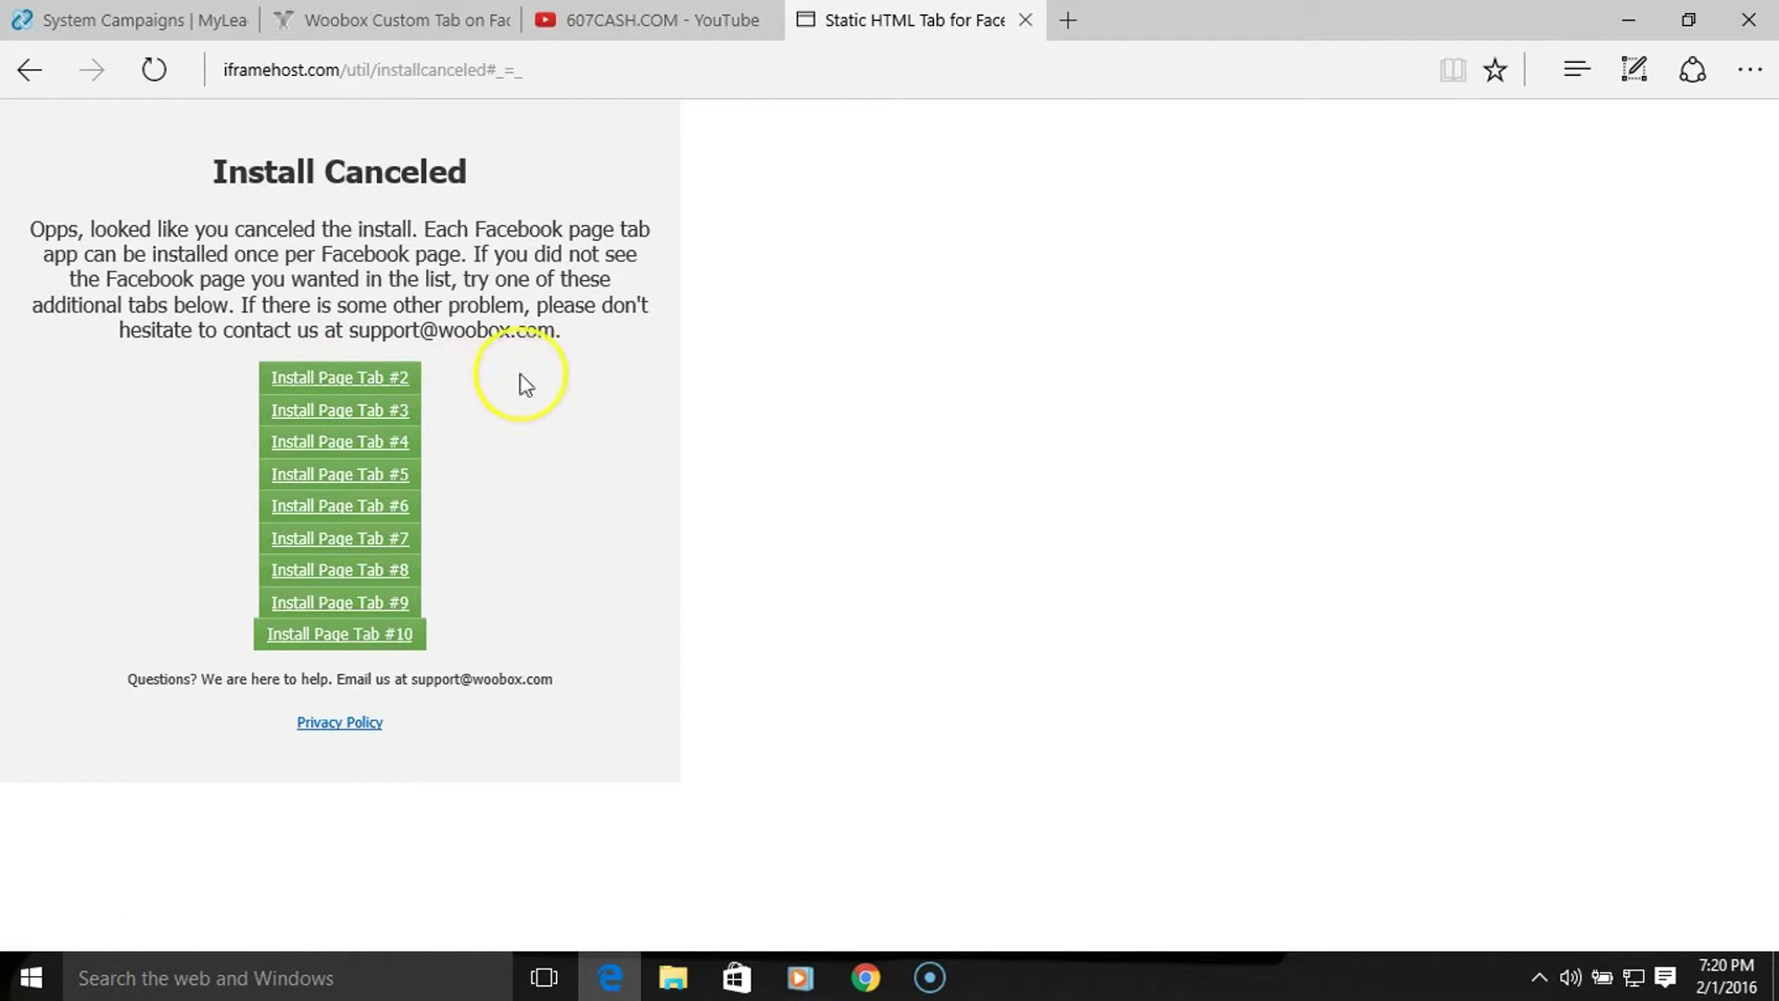
- Install Woobox Page Tab #2 on the Motor Club of America BigDogs page
{"action": "left_click", "coordinate": [341, 379]}
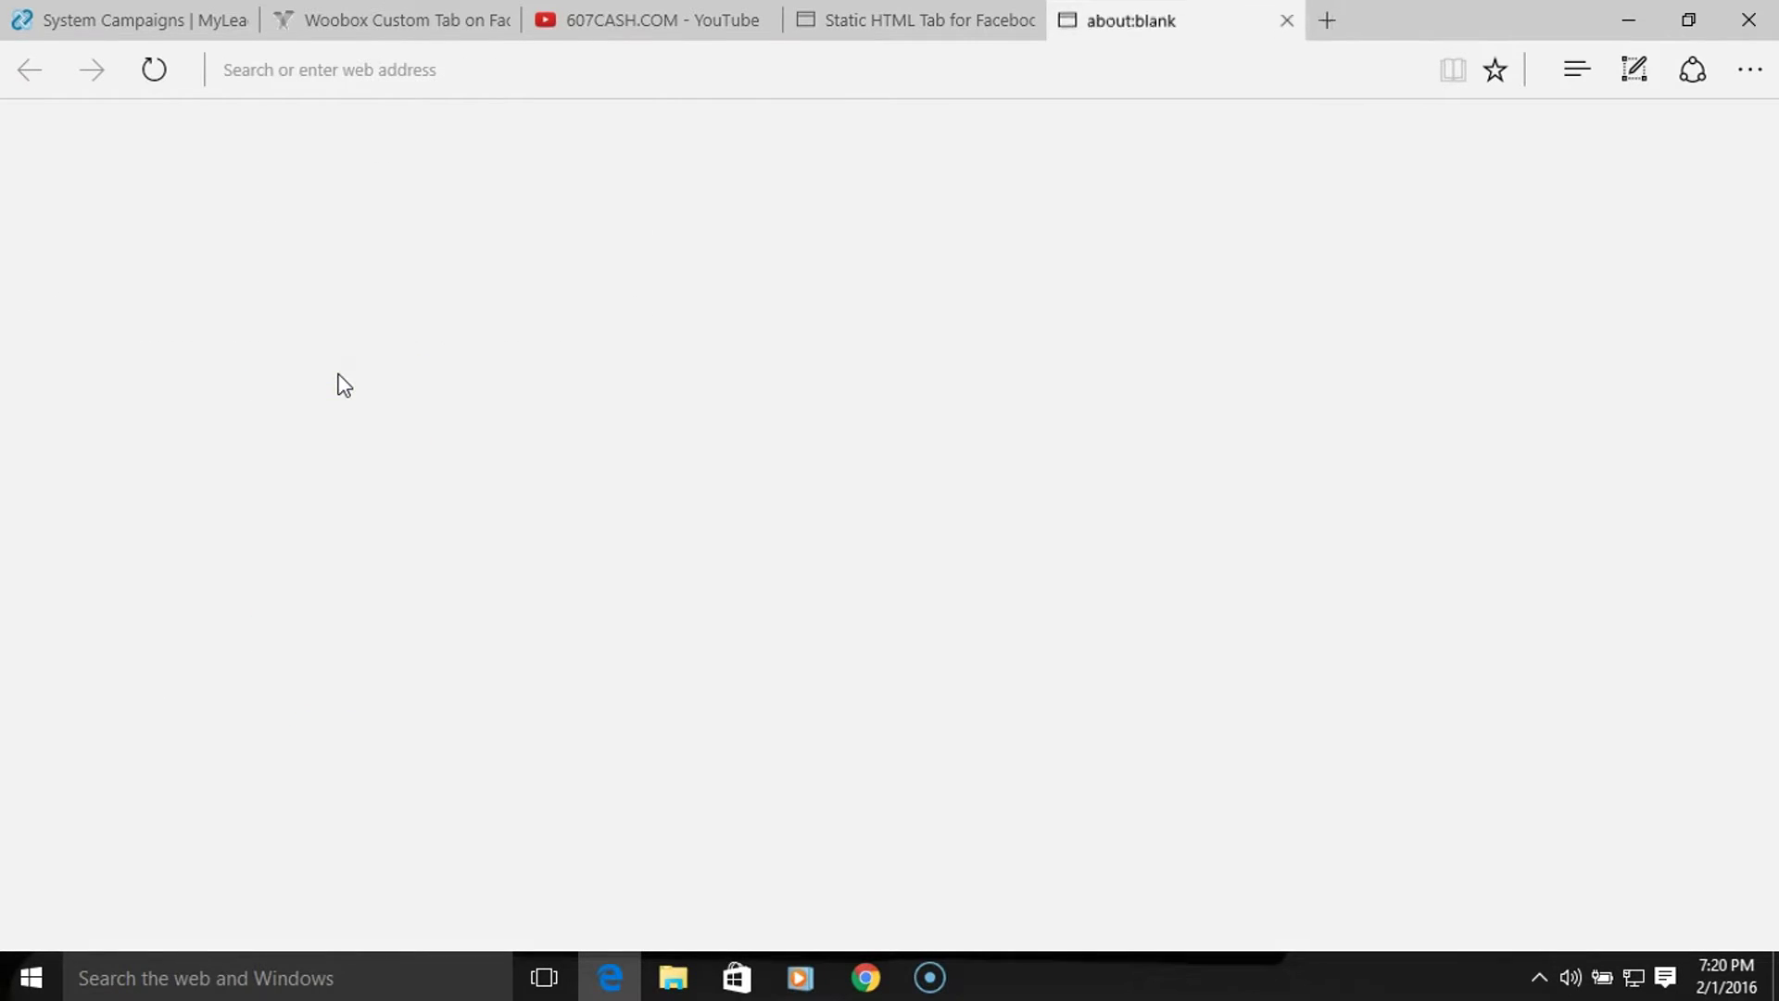
{"action": "left_click", "coordinate": [850, 364]}
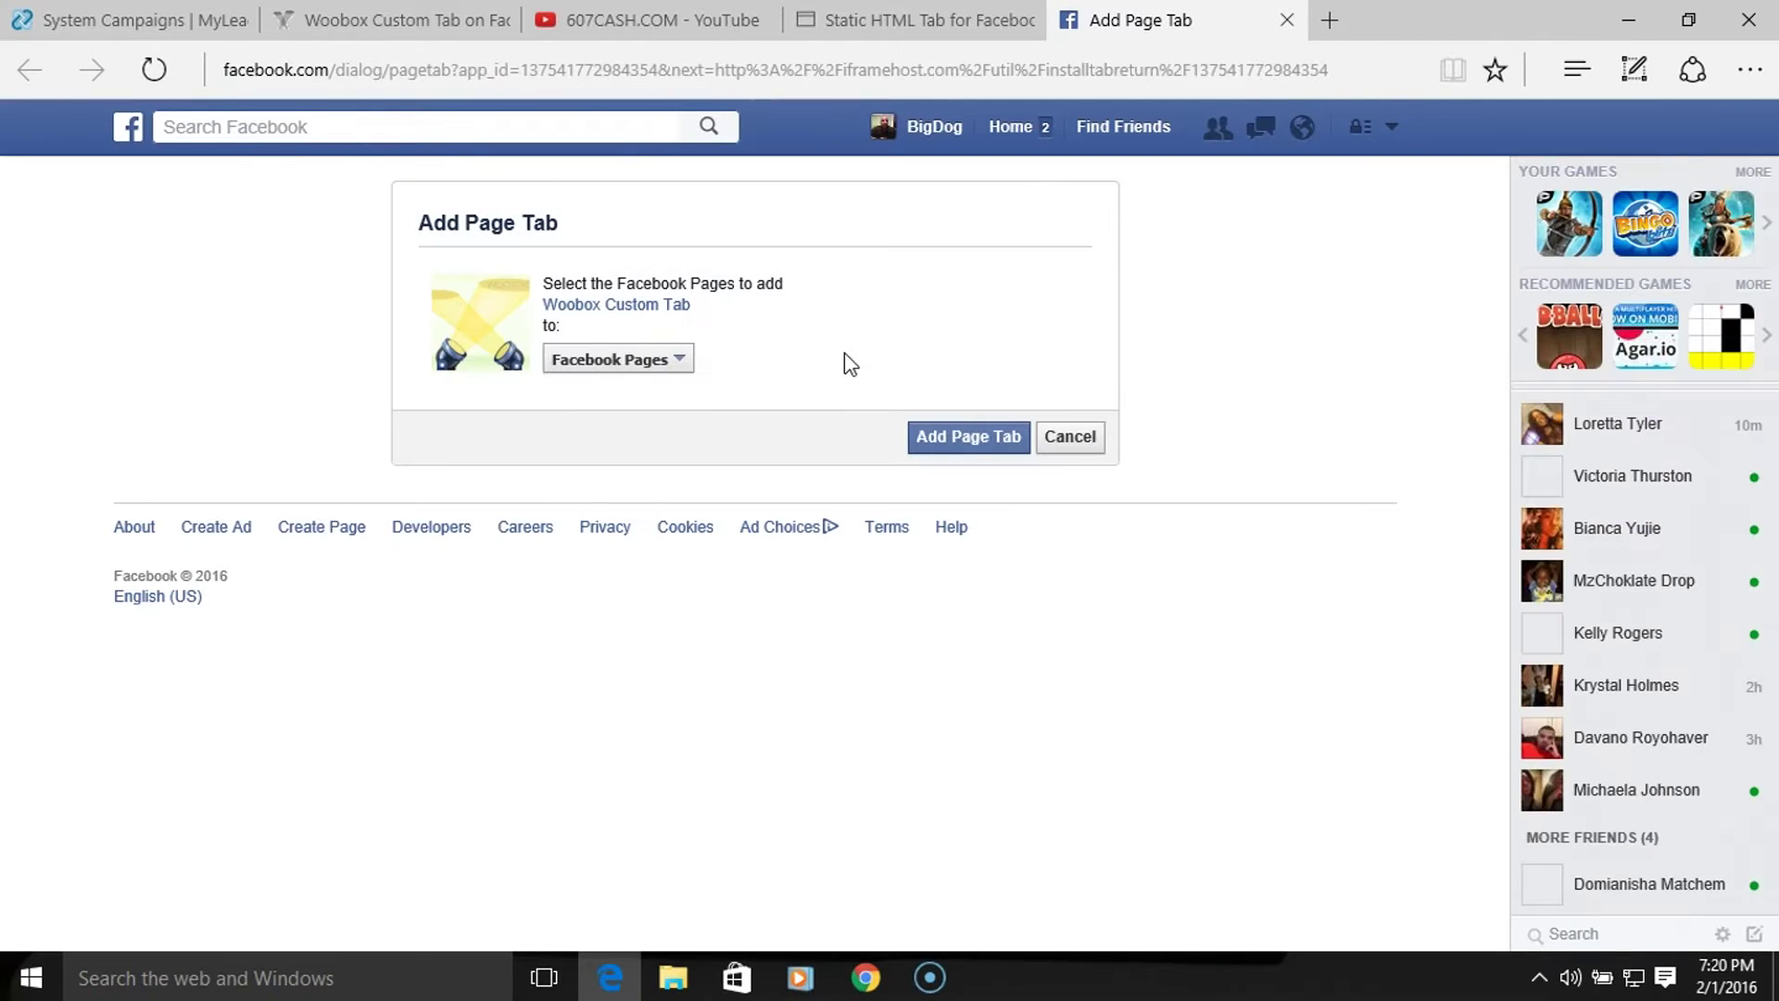
{"action": "left_click", "coordinate": [674, 363]}
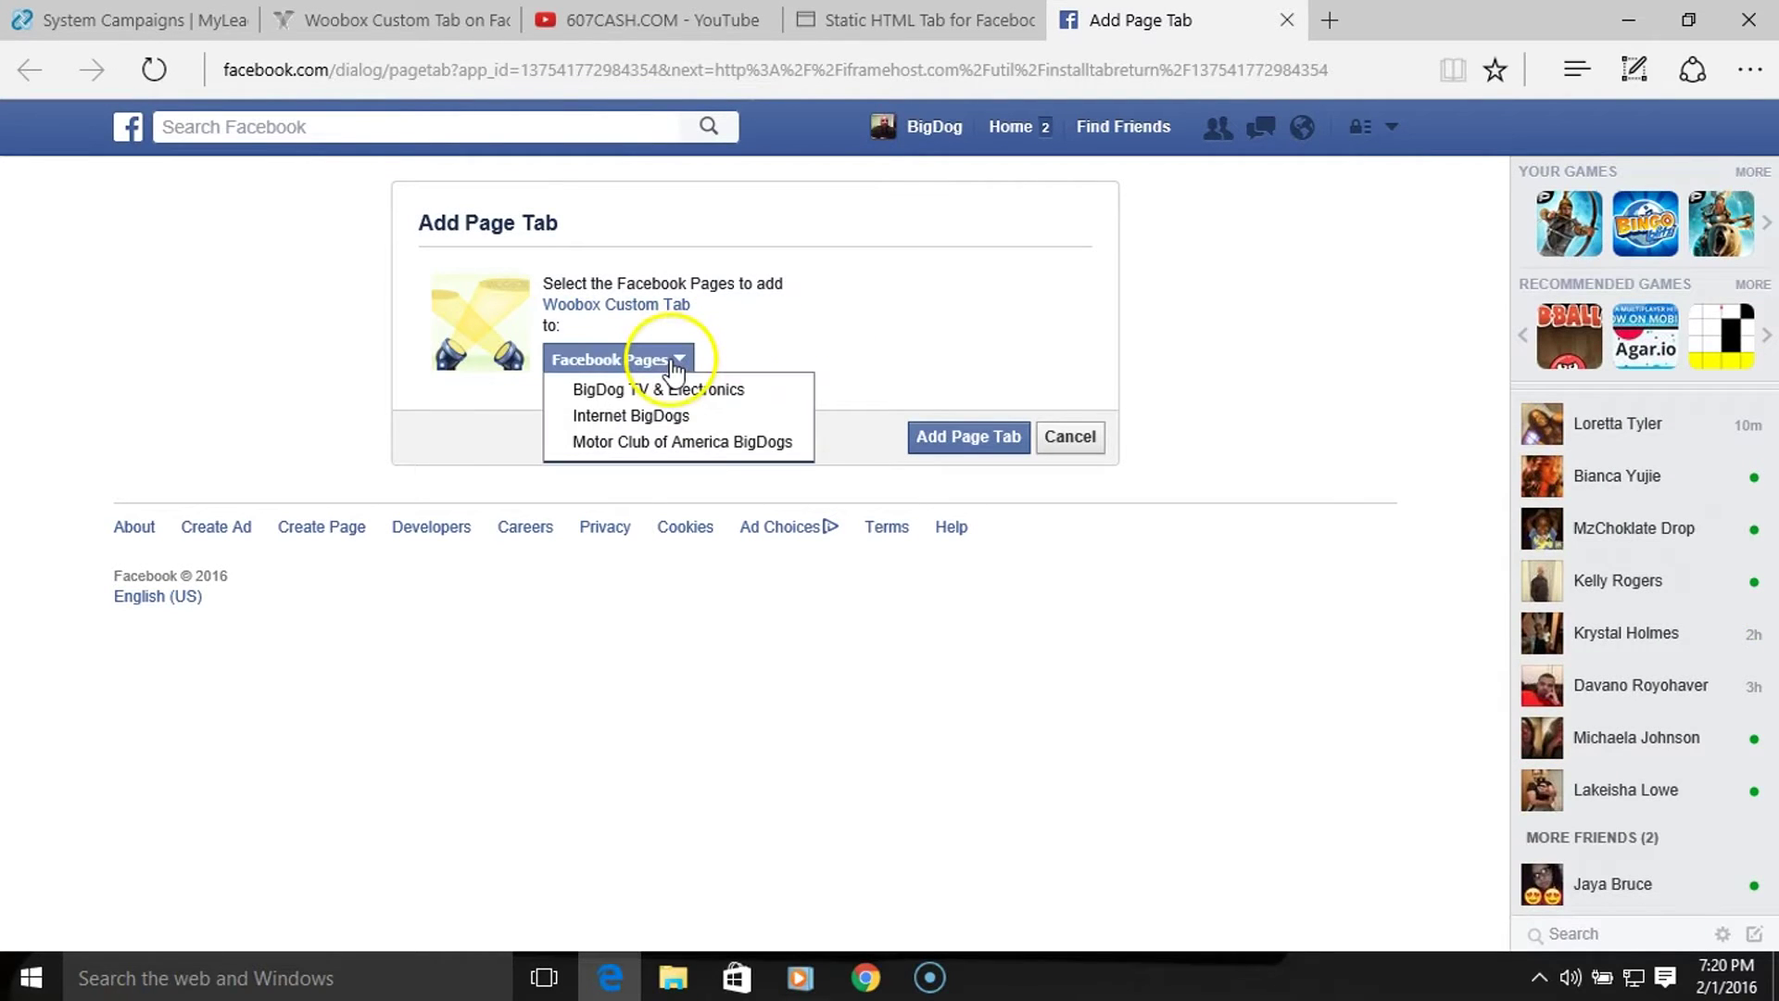
{"action": "left_click", "coordinate": [671, 443]}
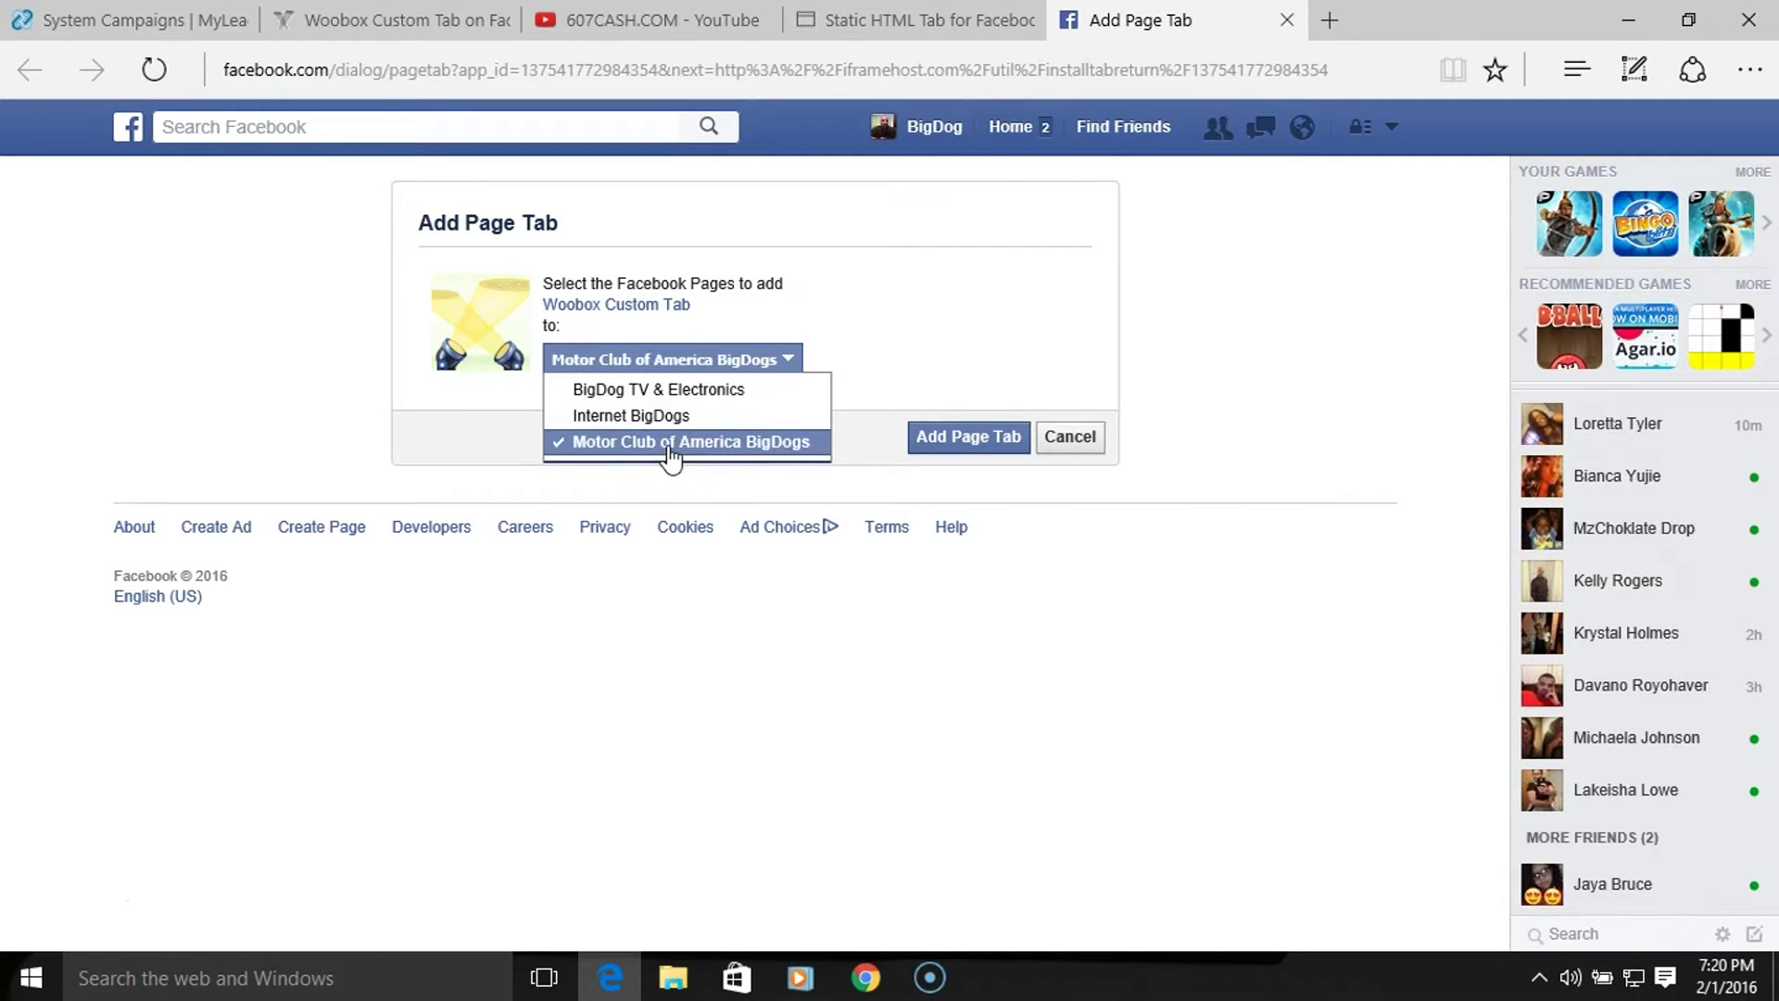
{"action": "left_click", "coordinate": [837, 619]}
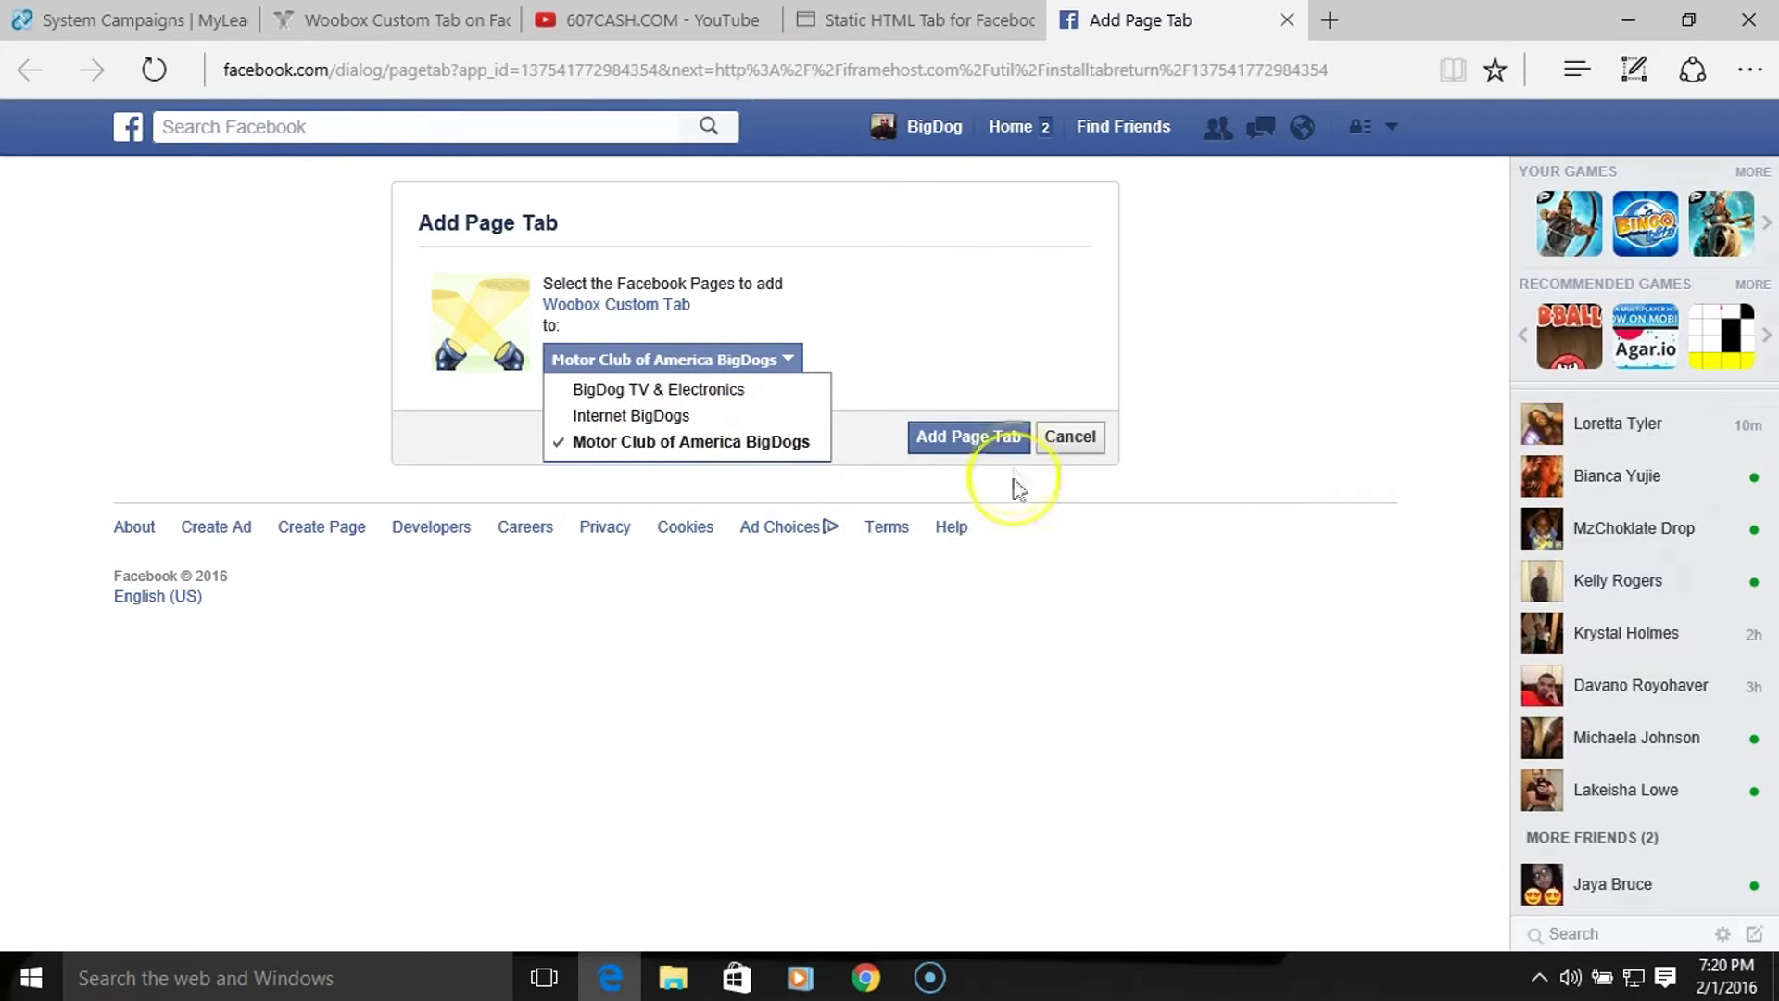
{"action": "left_click", "coordinate": [915, 361]}
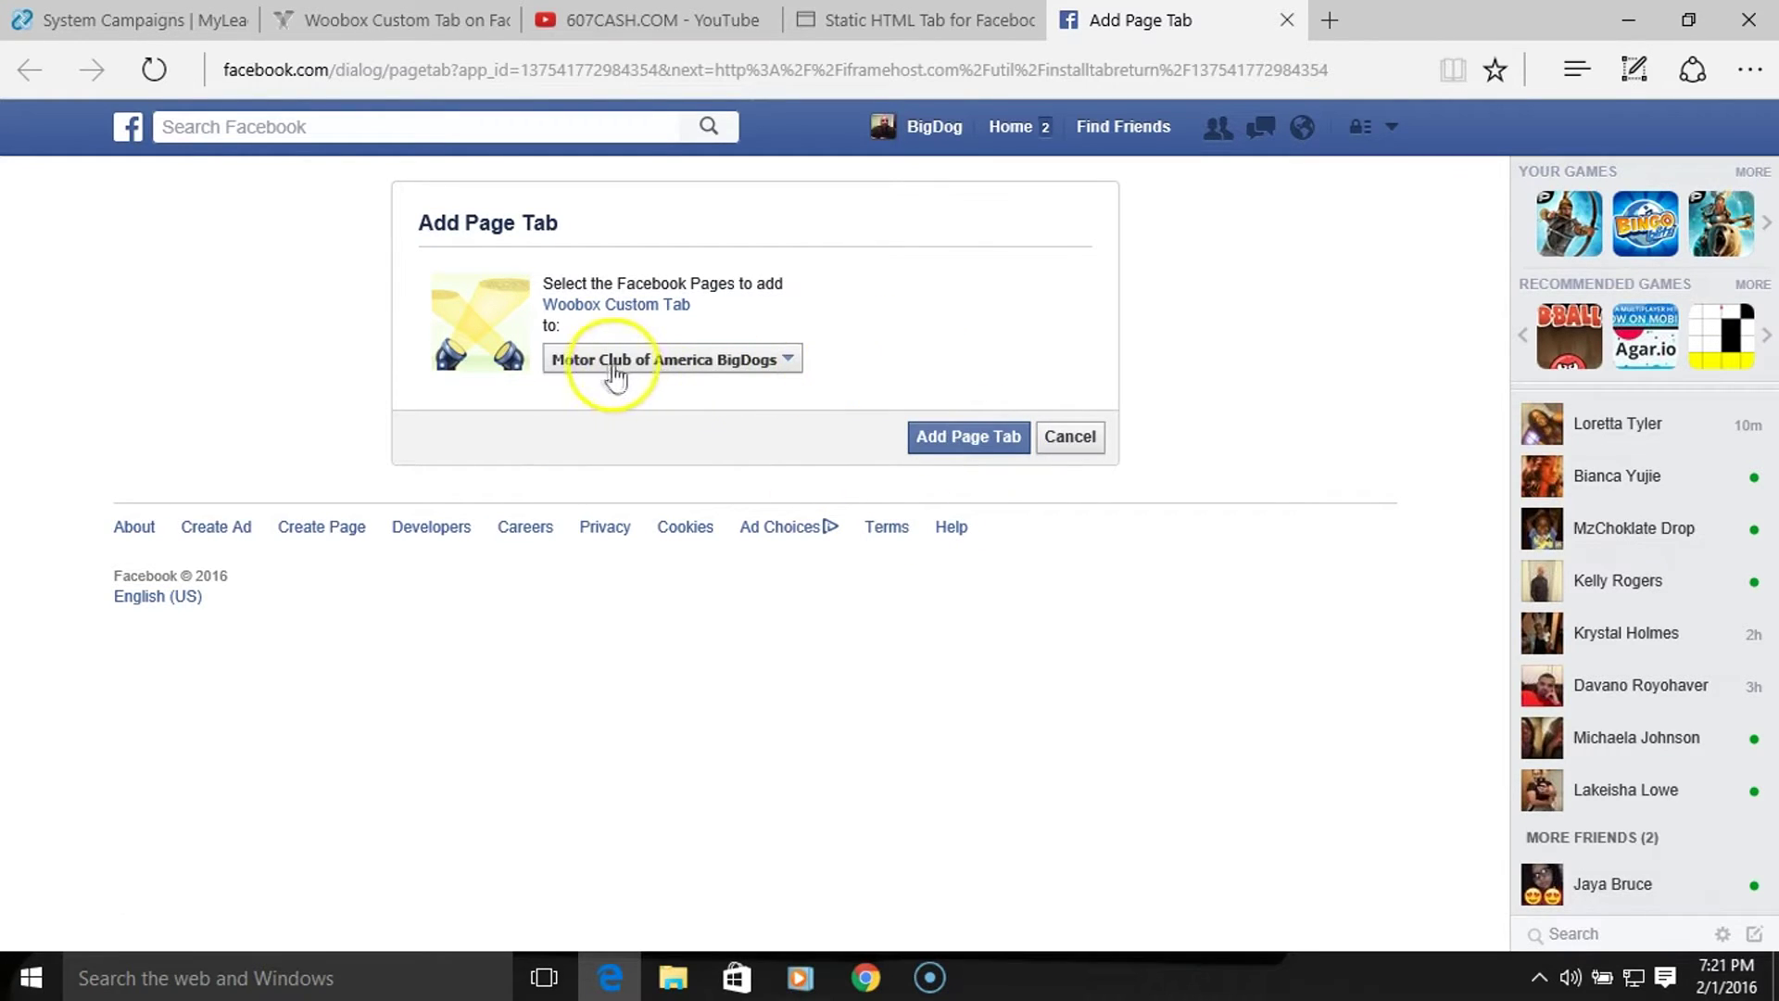
{"action": "left_click", "coordinate": [981, 438]}
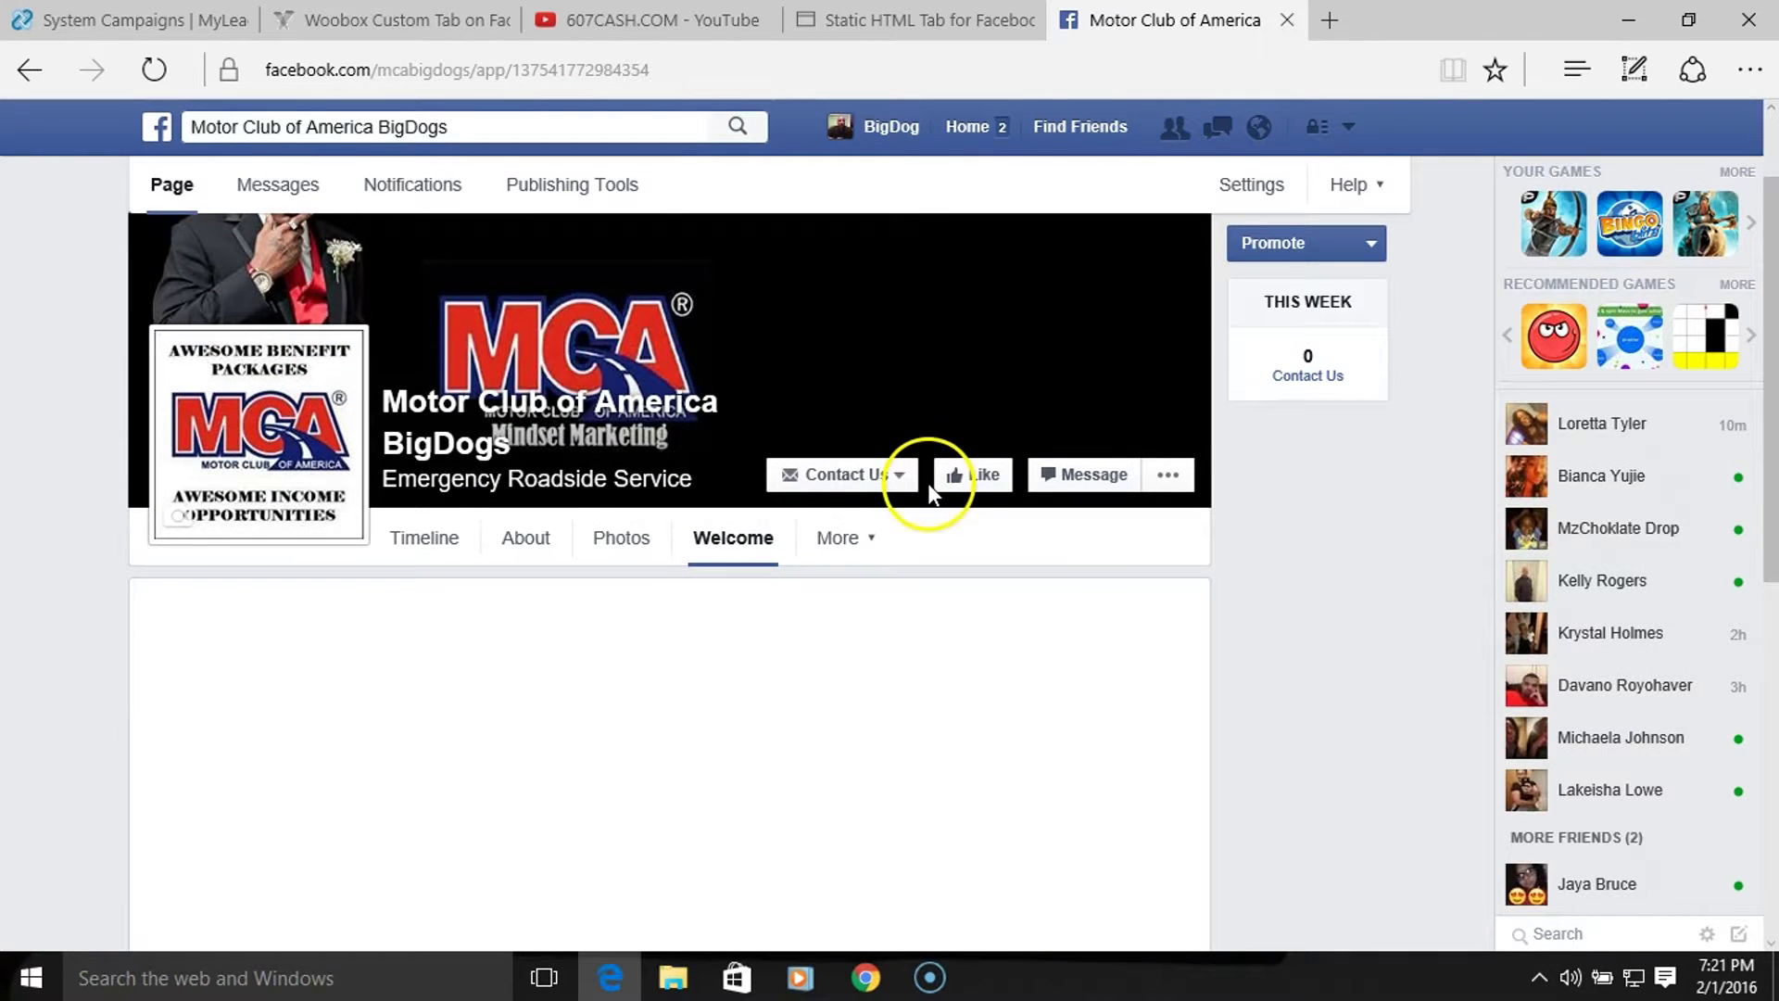
- Look through the Woobox tab's edit page, from the mobile access setting to the page source editor
{"action": "scroll", "coordinate": [927, 482], "scroll_direction": "down", "scroll_amount": 3}
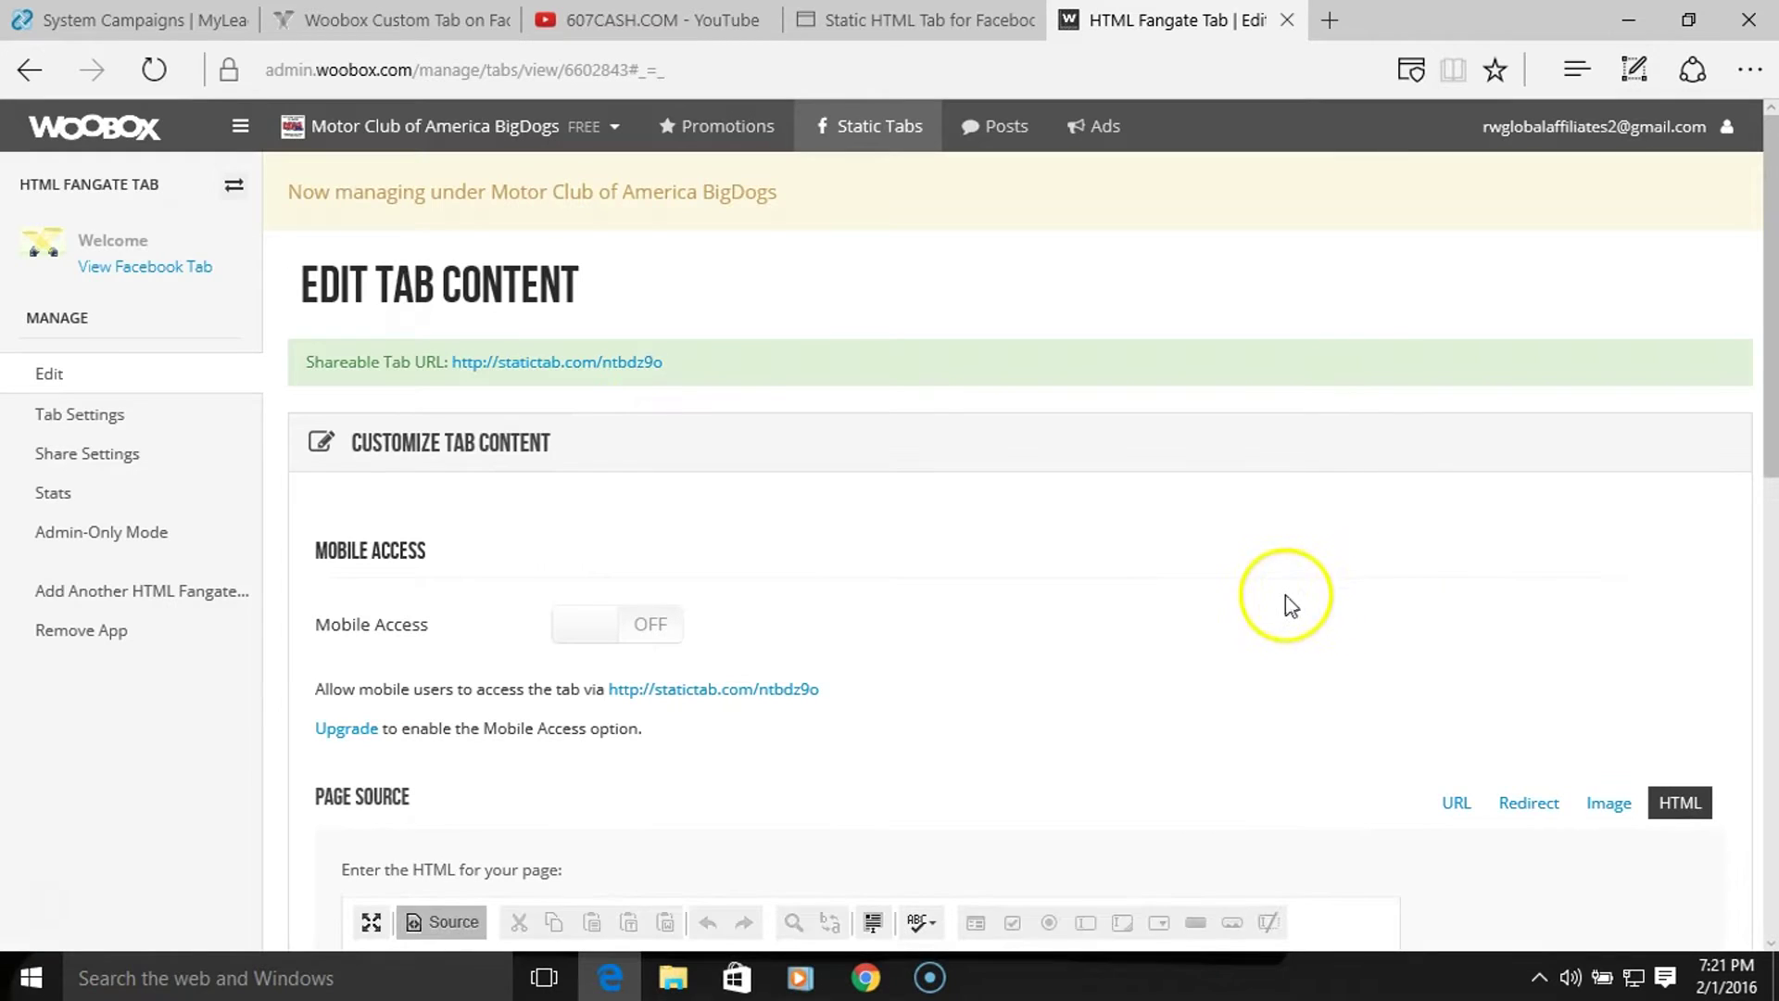
{"action": "scroll", "coordinate": [1290, 607], "scroll_direction": "down", "scroll_amount": 5}
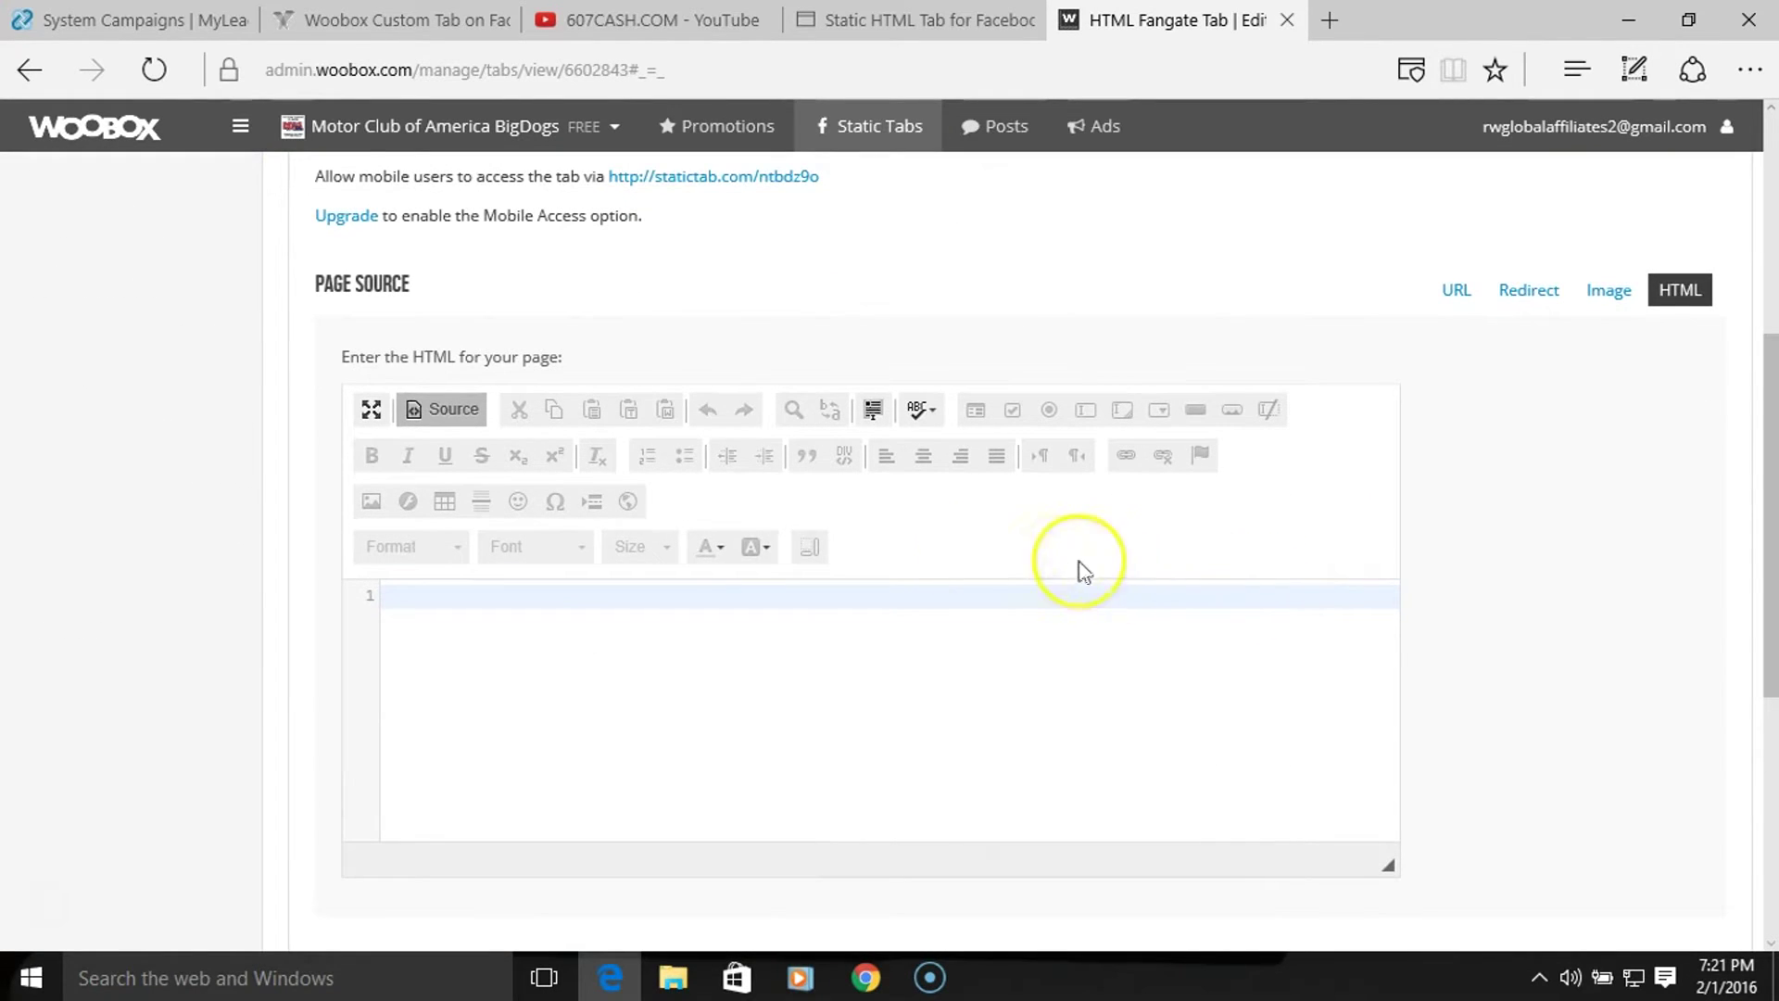
{"action": "scroll", "coordinate": [937, 384], "scroll_direction": "up", "scroll_amount": 2}
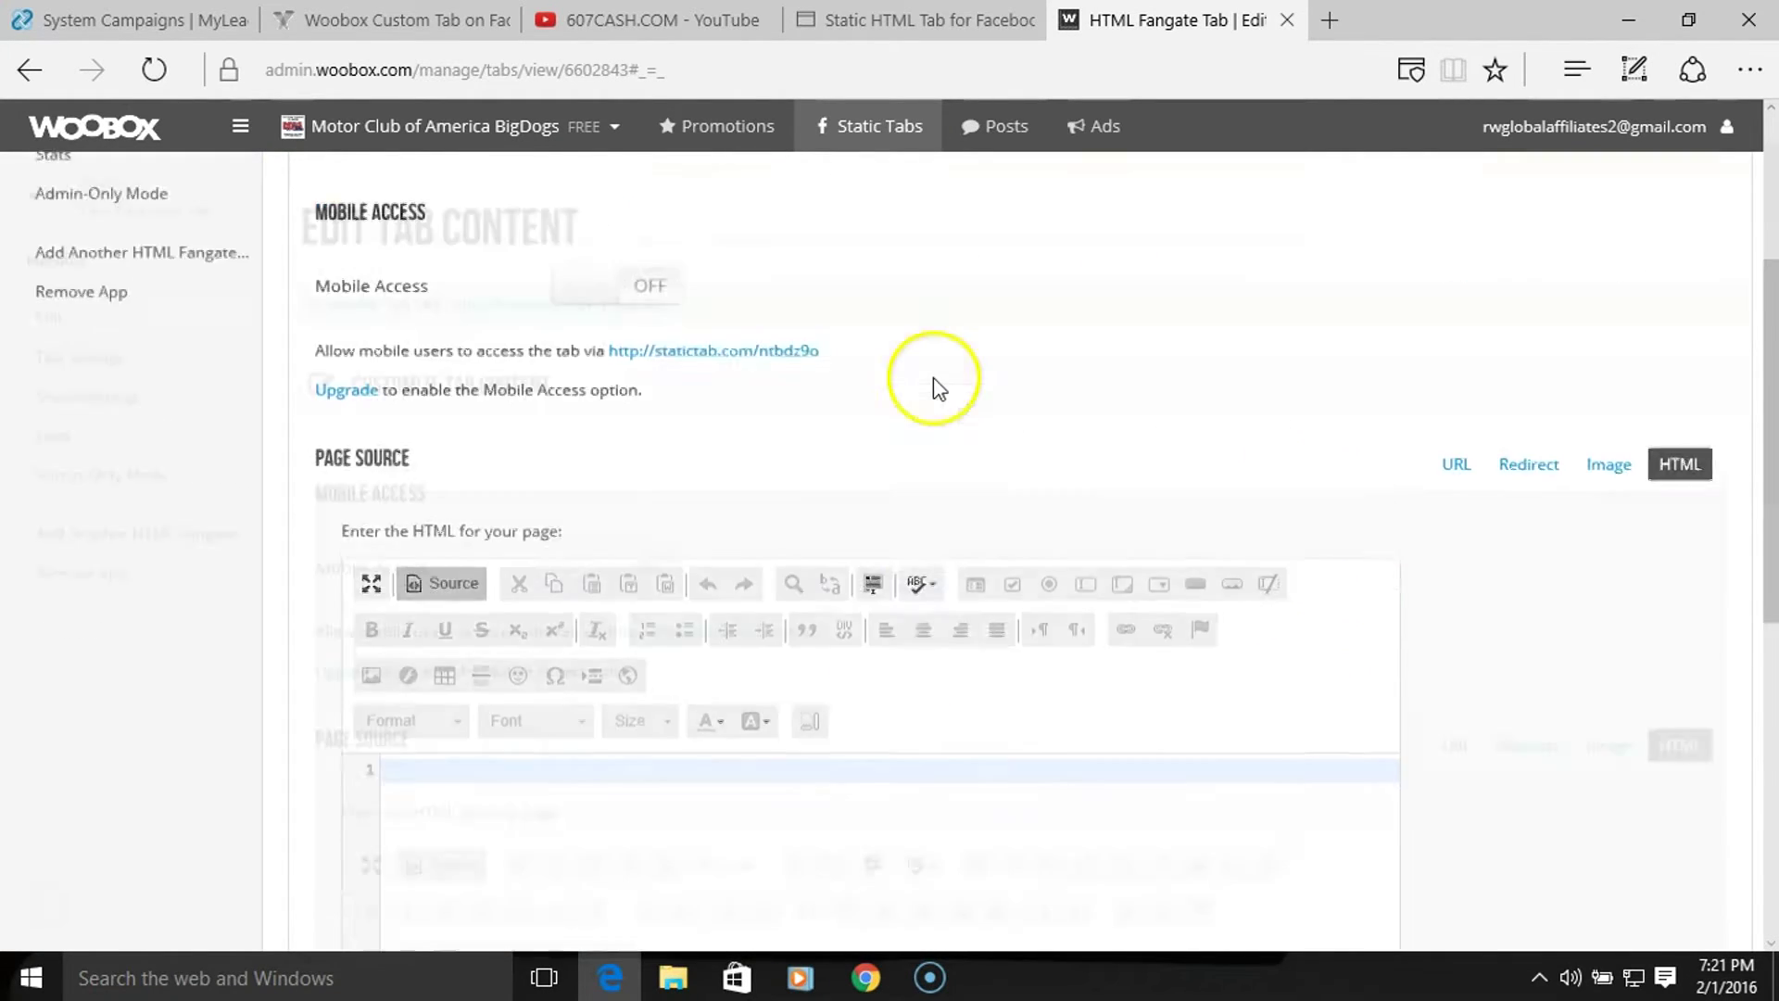
{"action": "scroll", "coordinate": [936, 384], "scroll_direction": "up", "scroll_amount": 4}
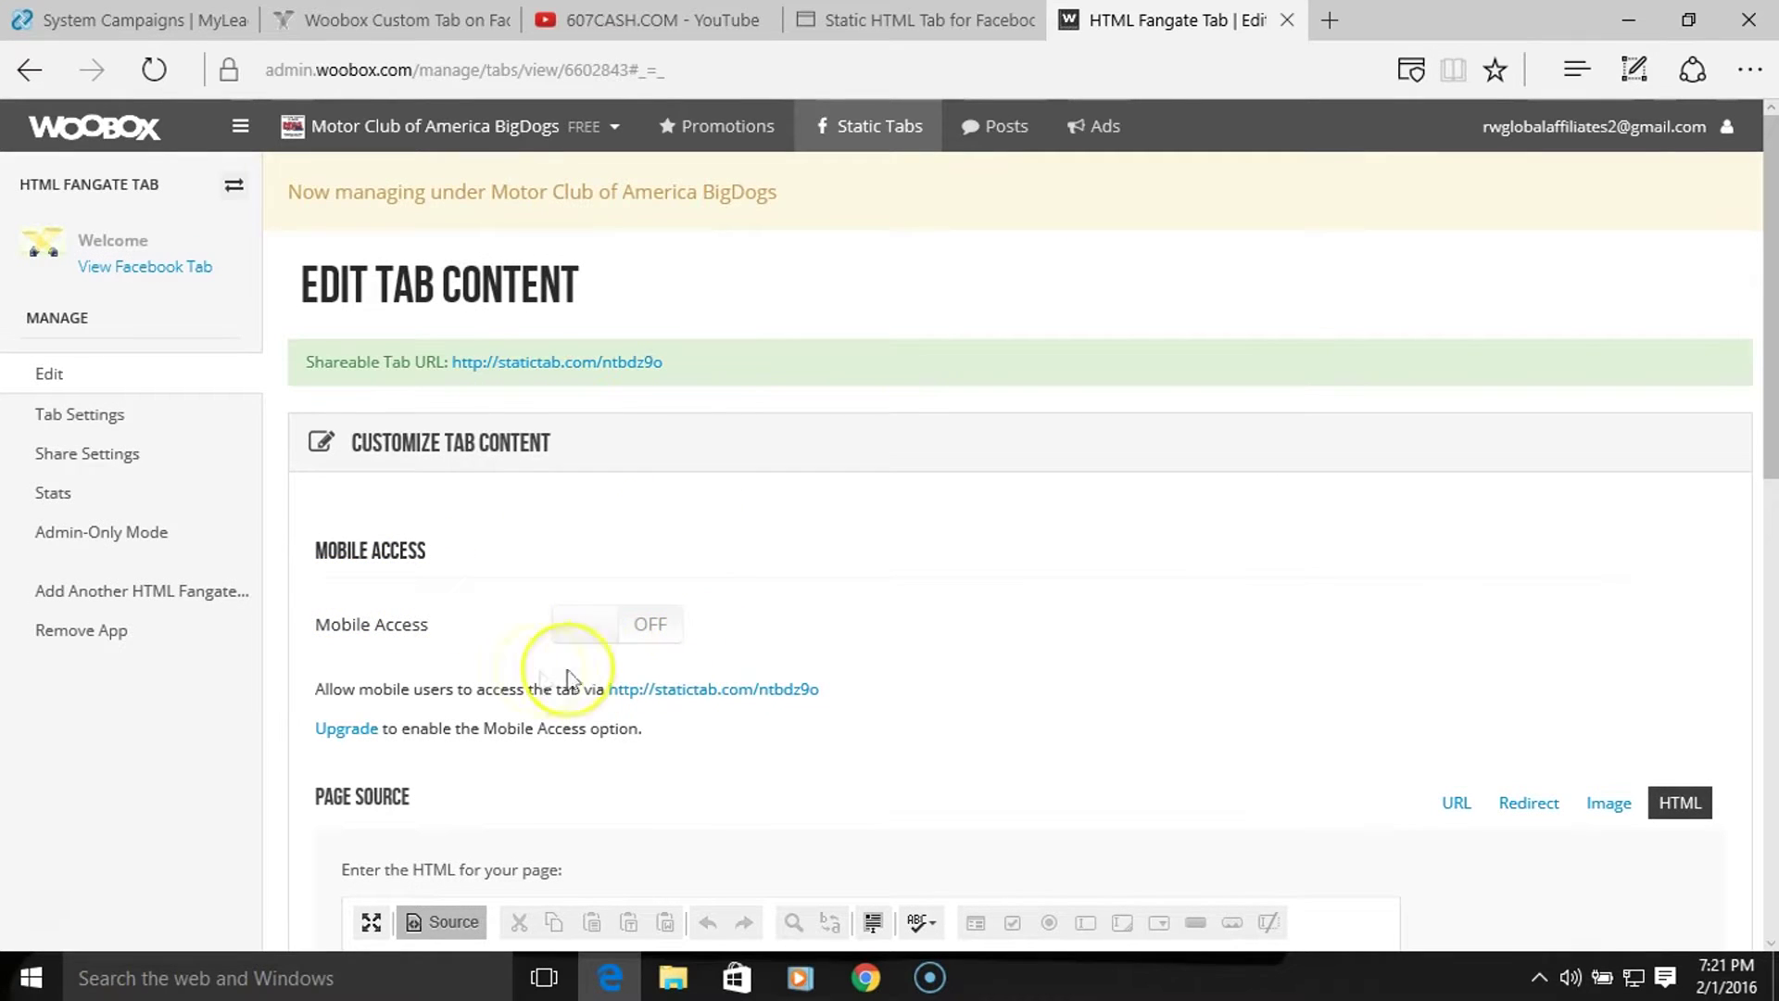
{"action": "scroll", "coordinate": [779, 691], "scroll_direction": "down", "scroll_amount": 4}
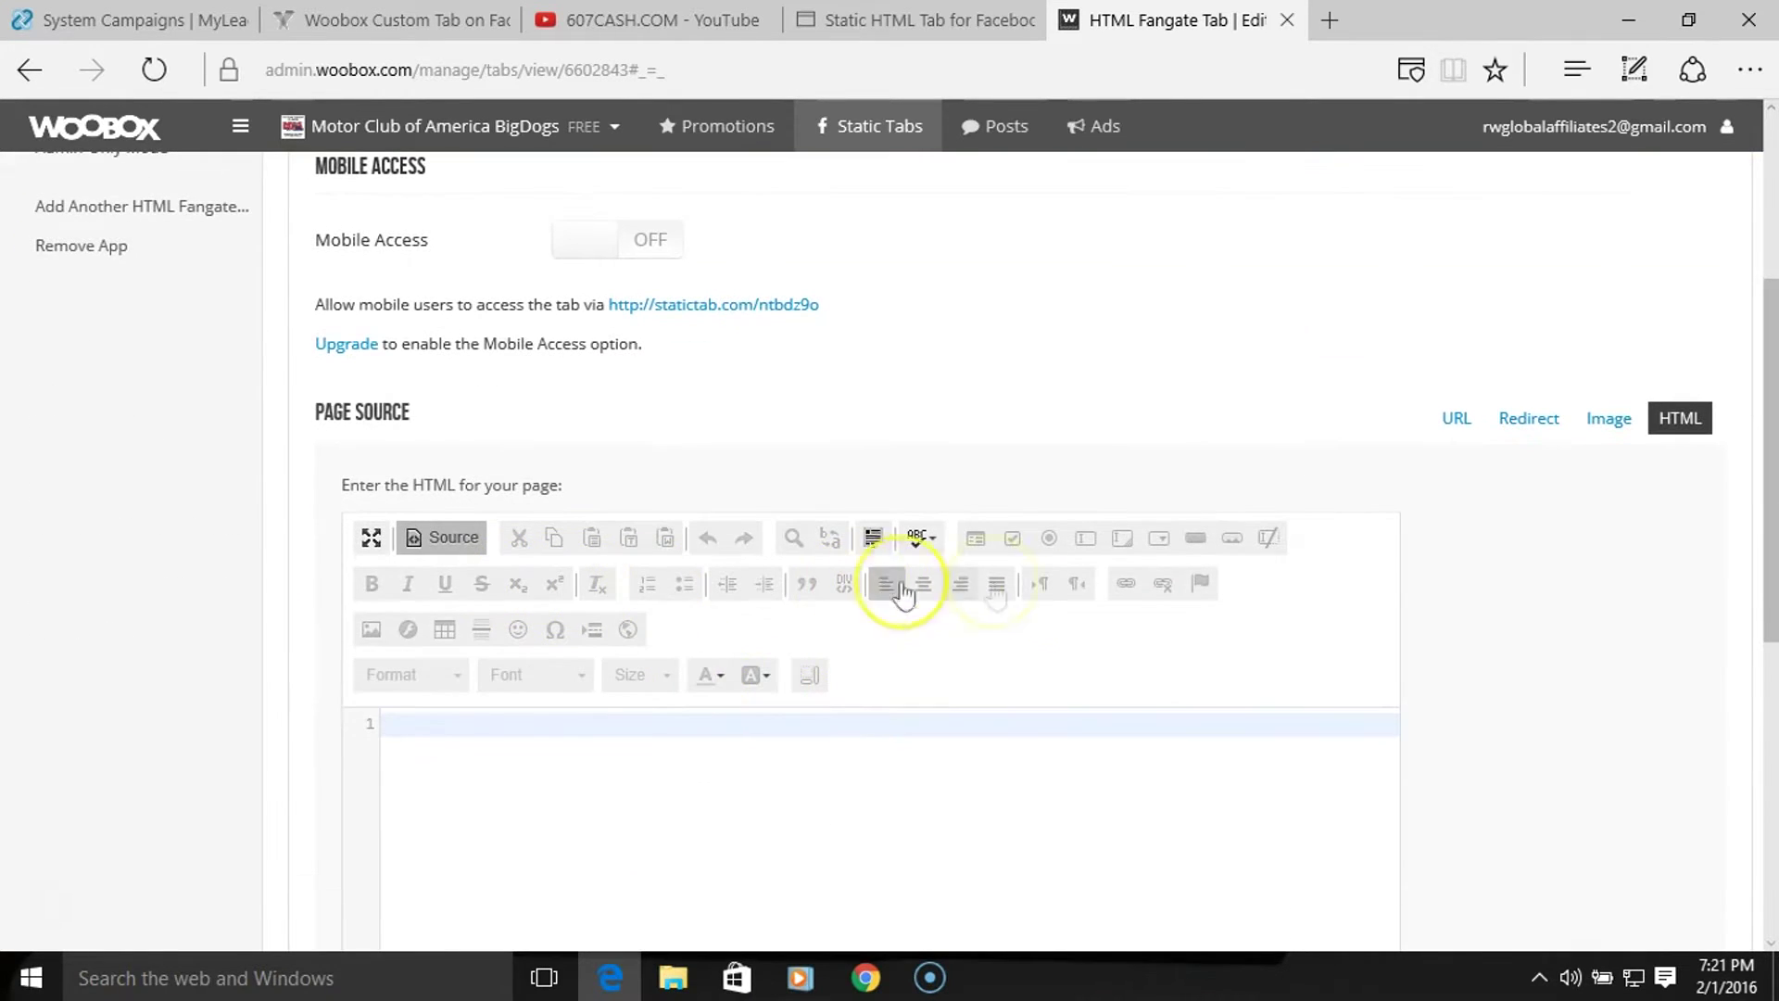
{"action": "scroll", "coordinate": [1053, 591], "scroll_direction": "down", "scroll_amount": 4}
{"action": "scroll", "coordinate": [1053, 596], "scroll_direction": "up", "scroll_amount": 4}
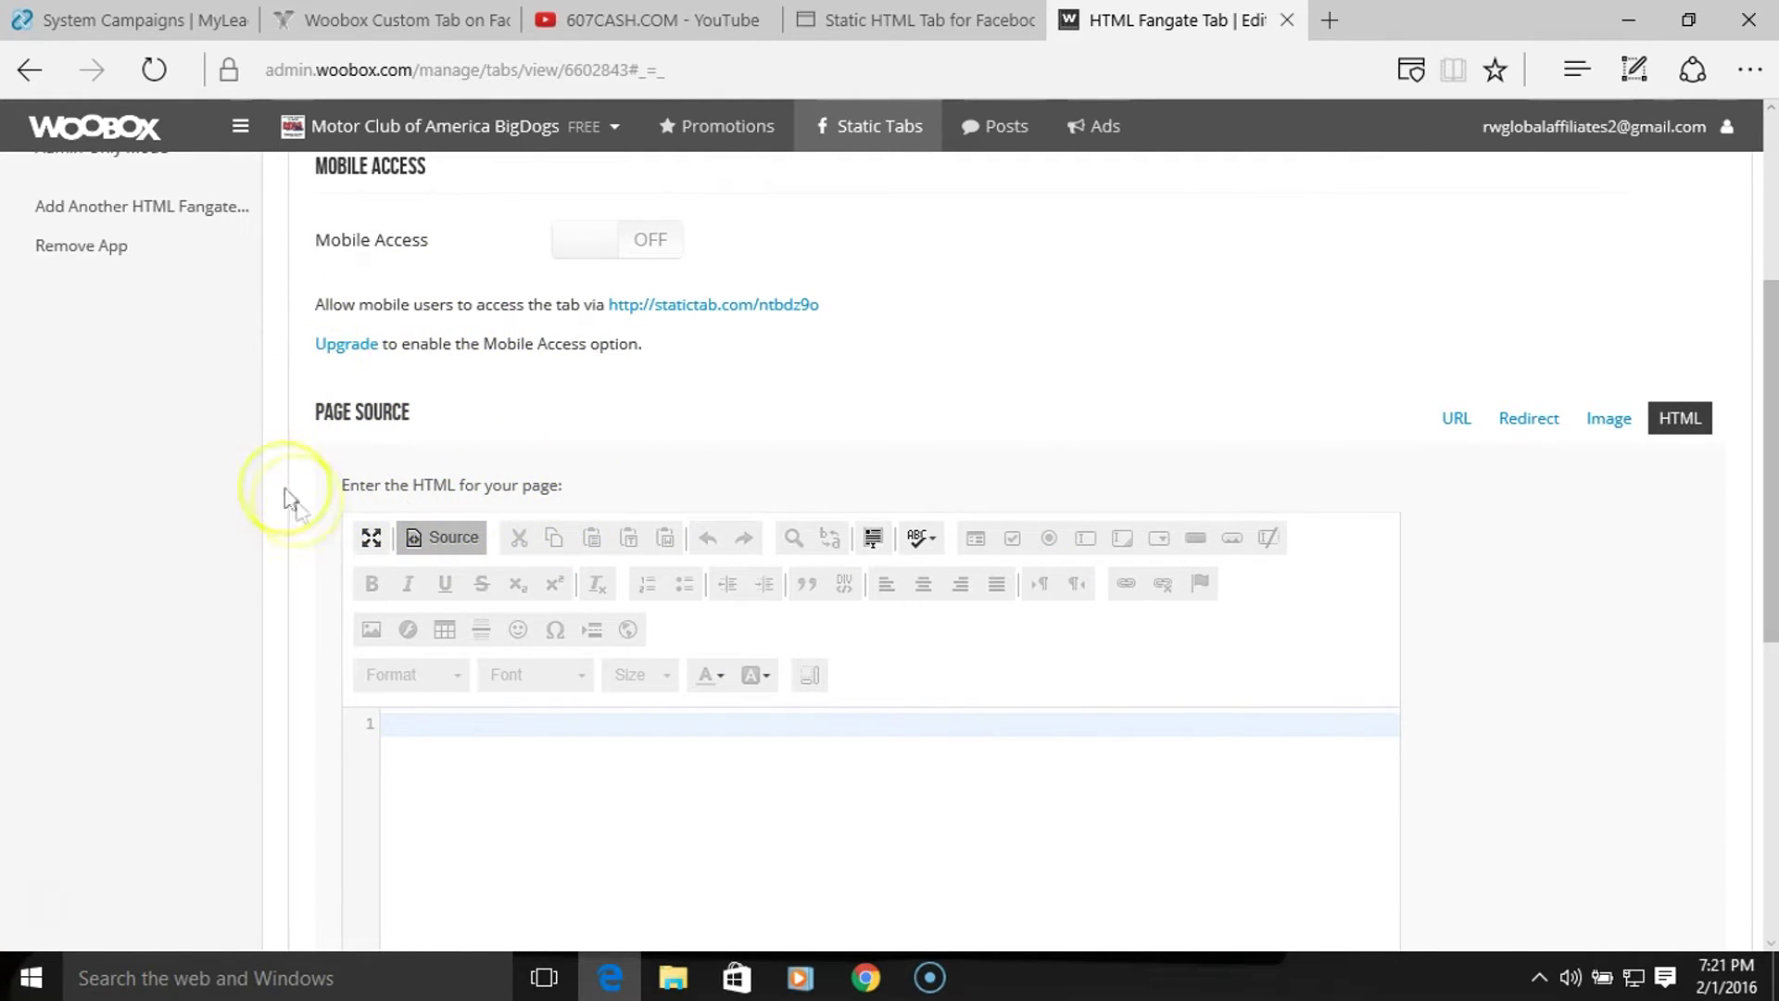
- Preview the URL and Redirect page source options, and set the tab's page source to Image
{"action": "left_click", "coordinate": [1446, 422]}
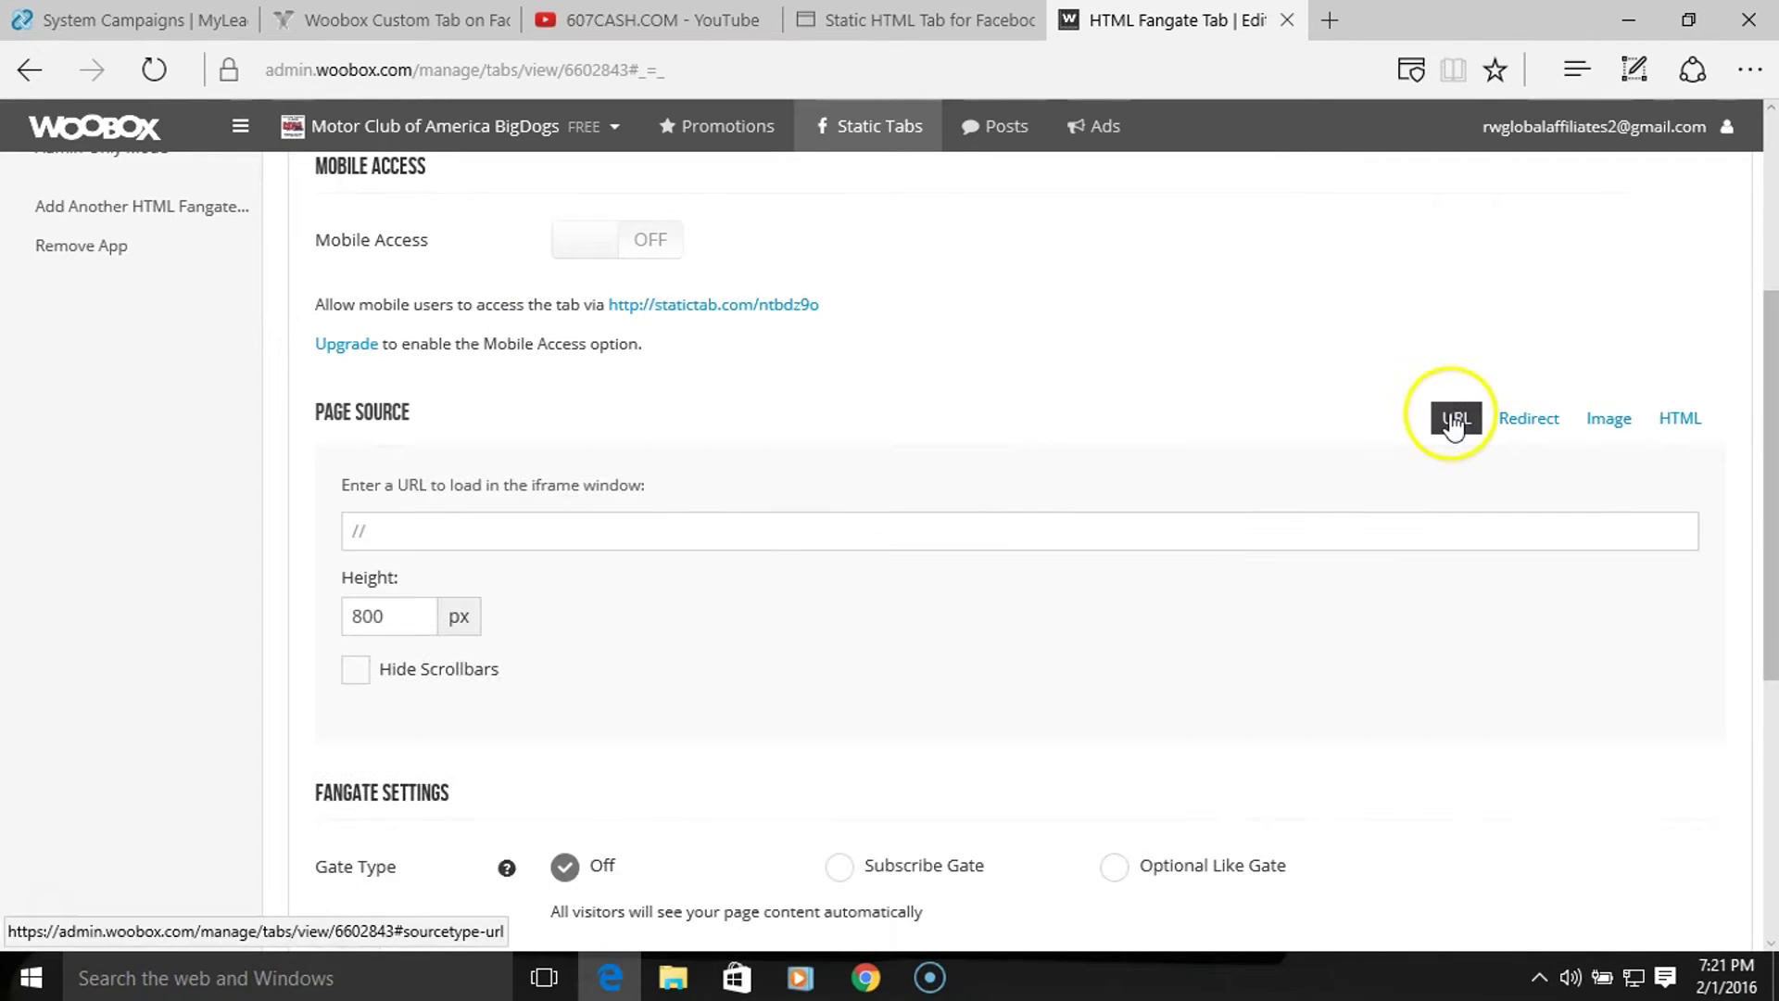
{"action": "left_click", "coordinate": [1520, 428]}
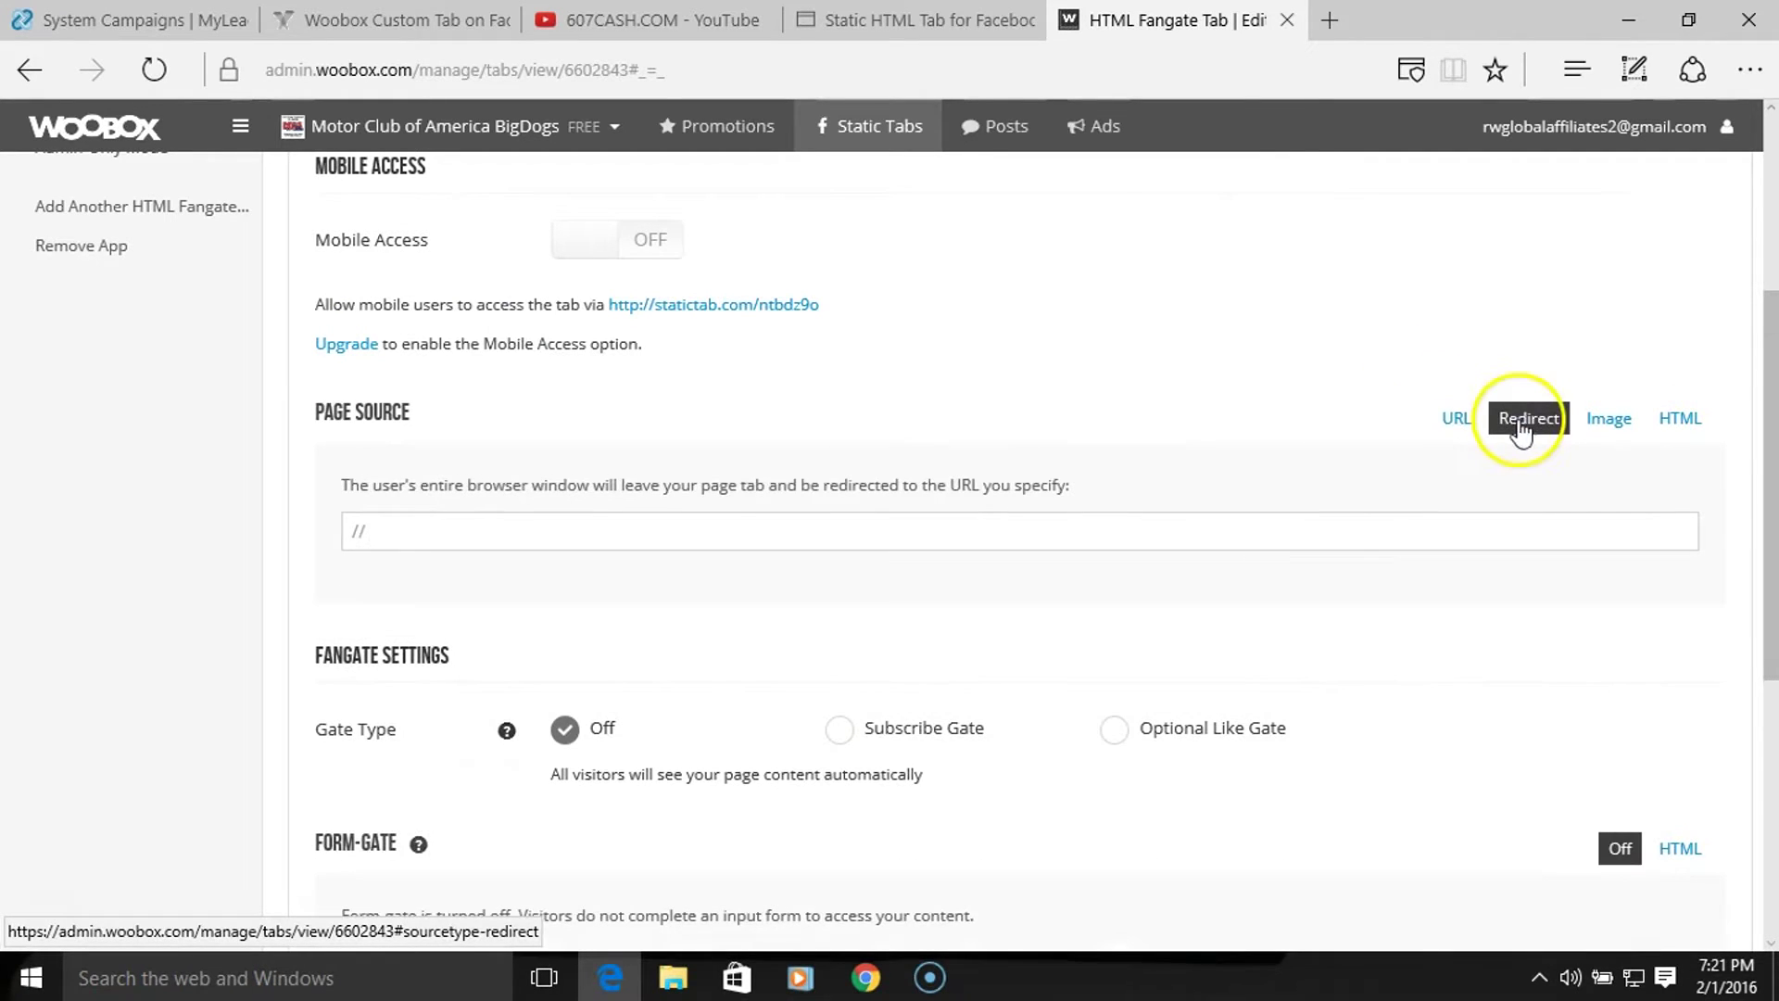
{"action": "left_click", "coordinate": [1625, 427]}
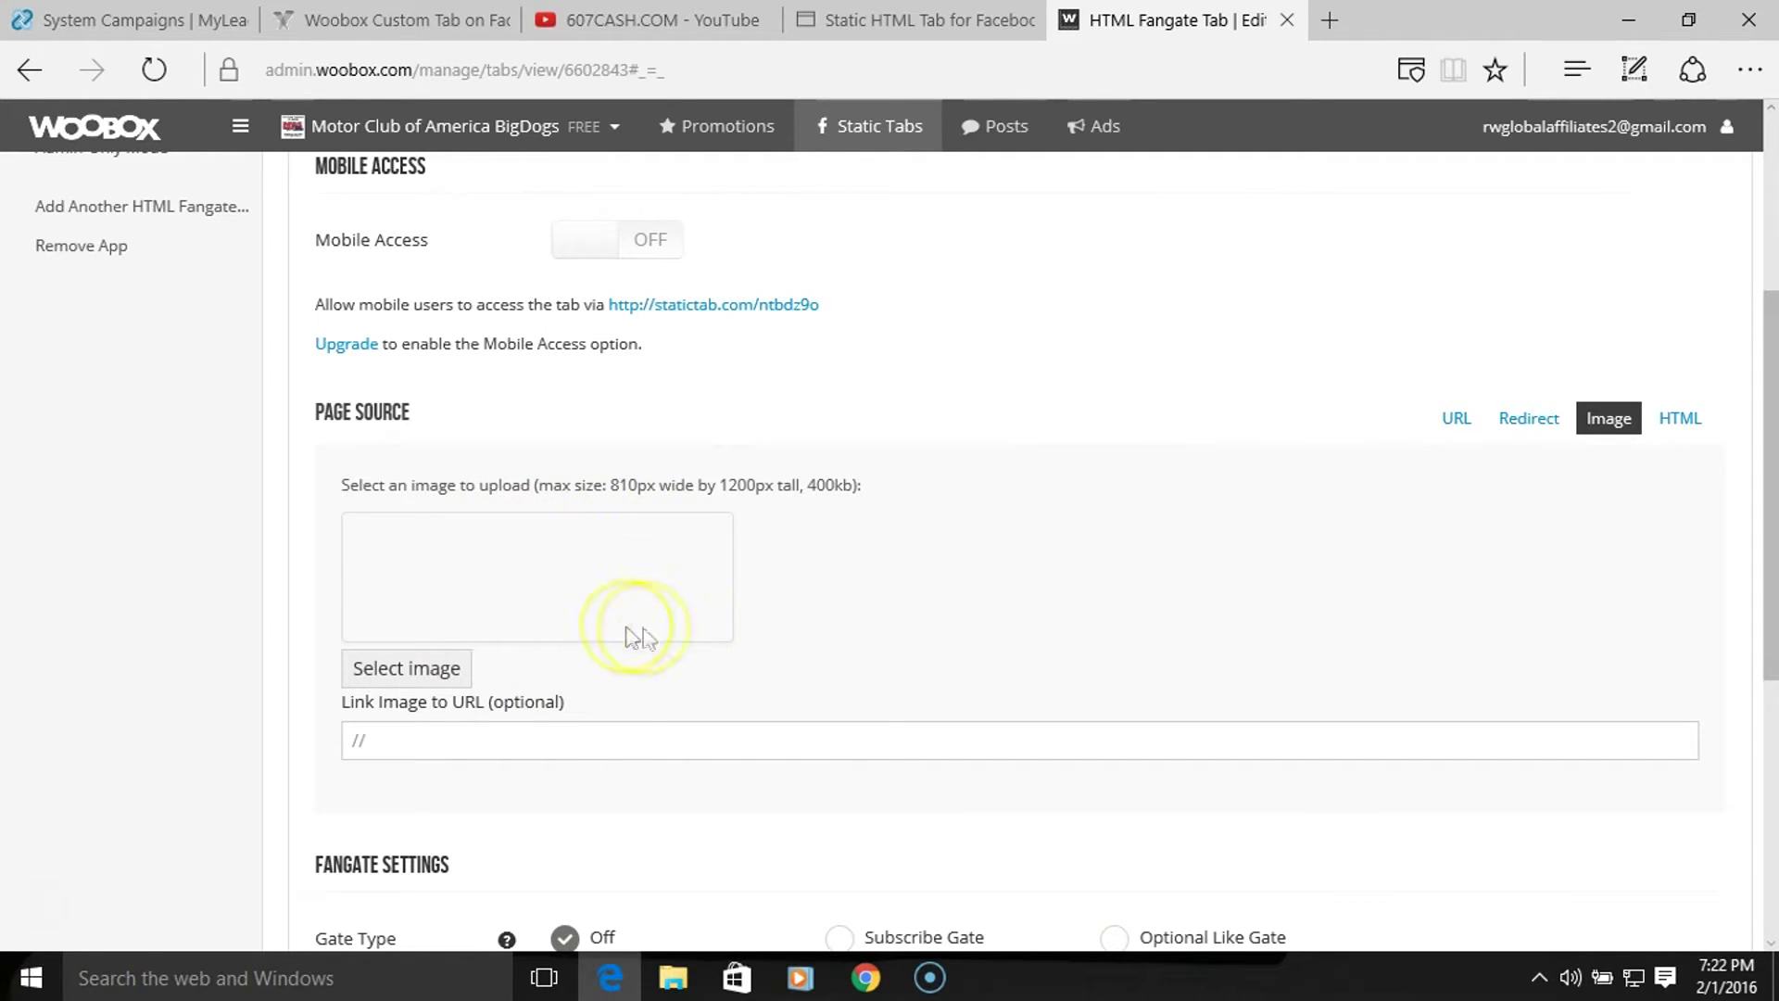
- Minimize the browser window to reach the desktop and dismiss the TBIA error message
{"action": "left_click", "coordinate": [1328, 20]}
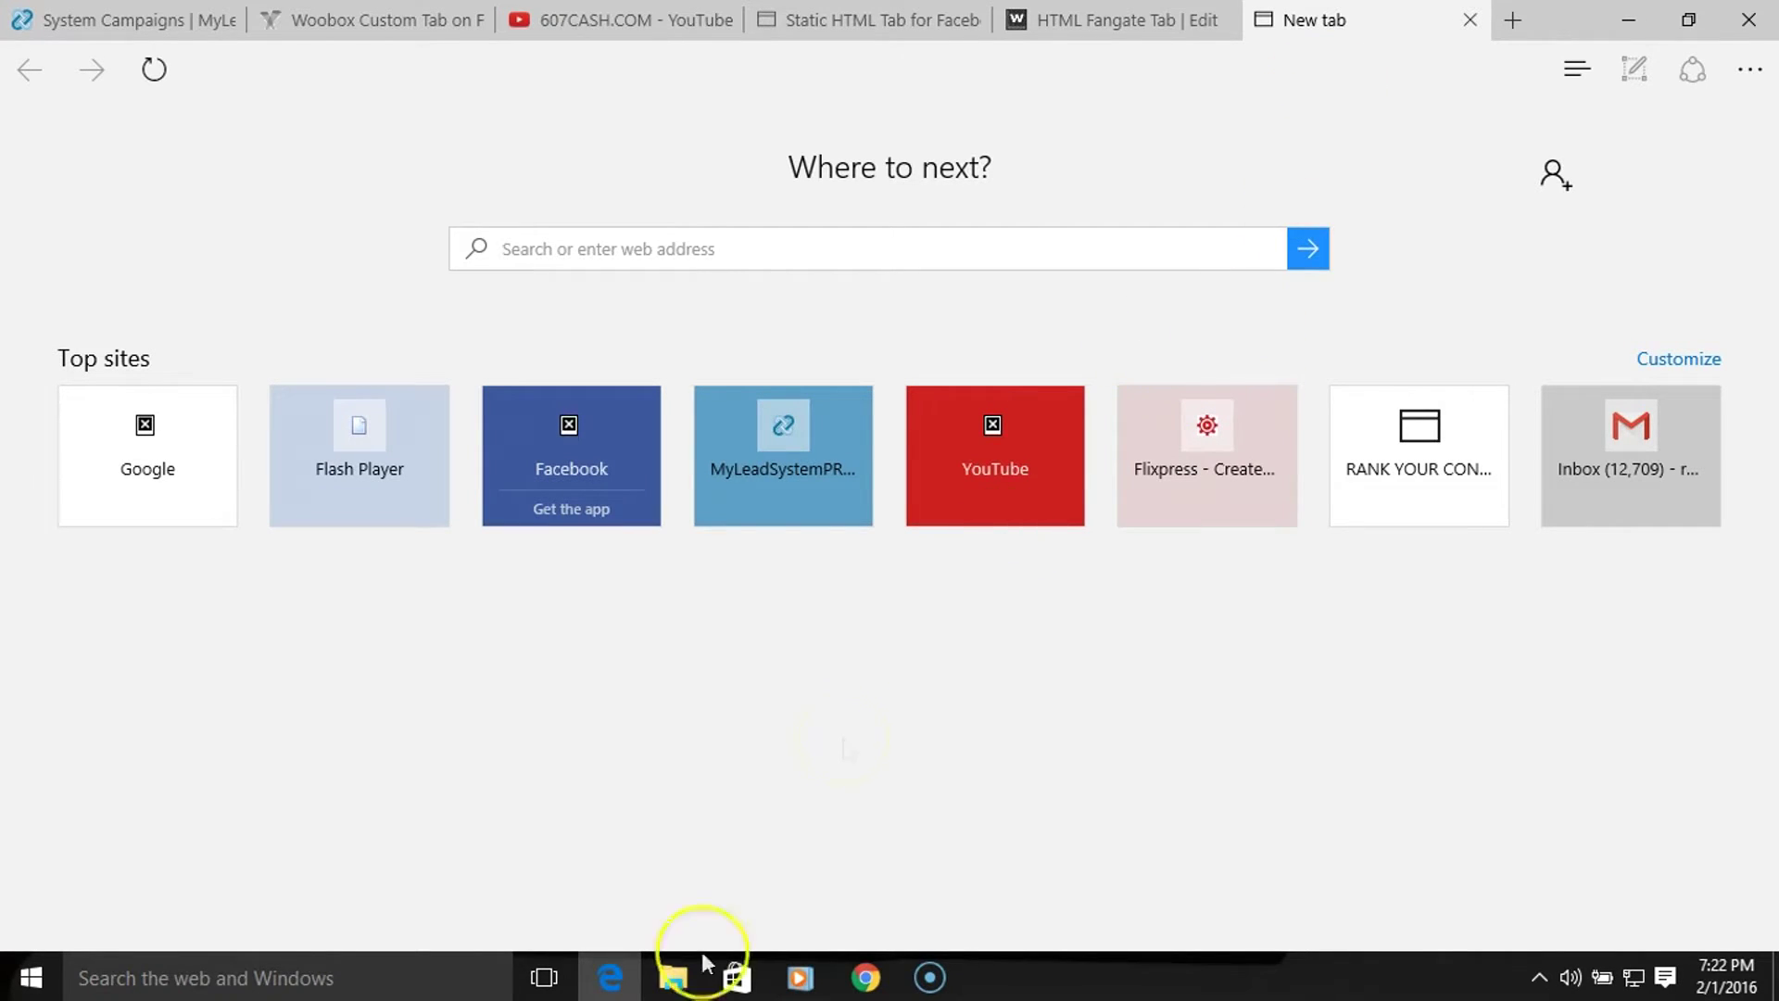
{"action": "left_click", "coordinate": [1513, 12]}
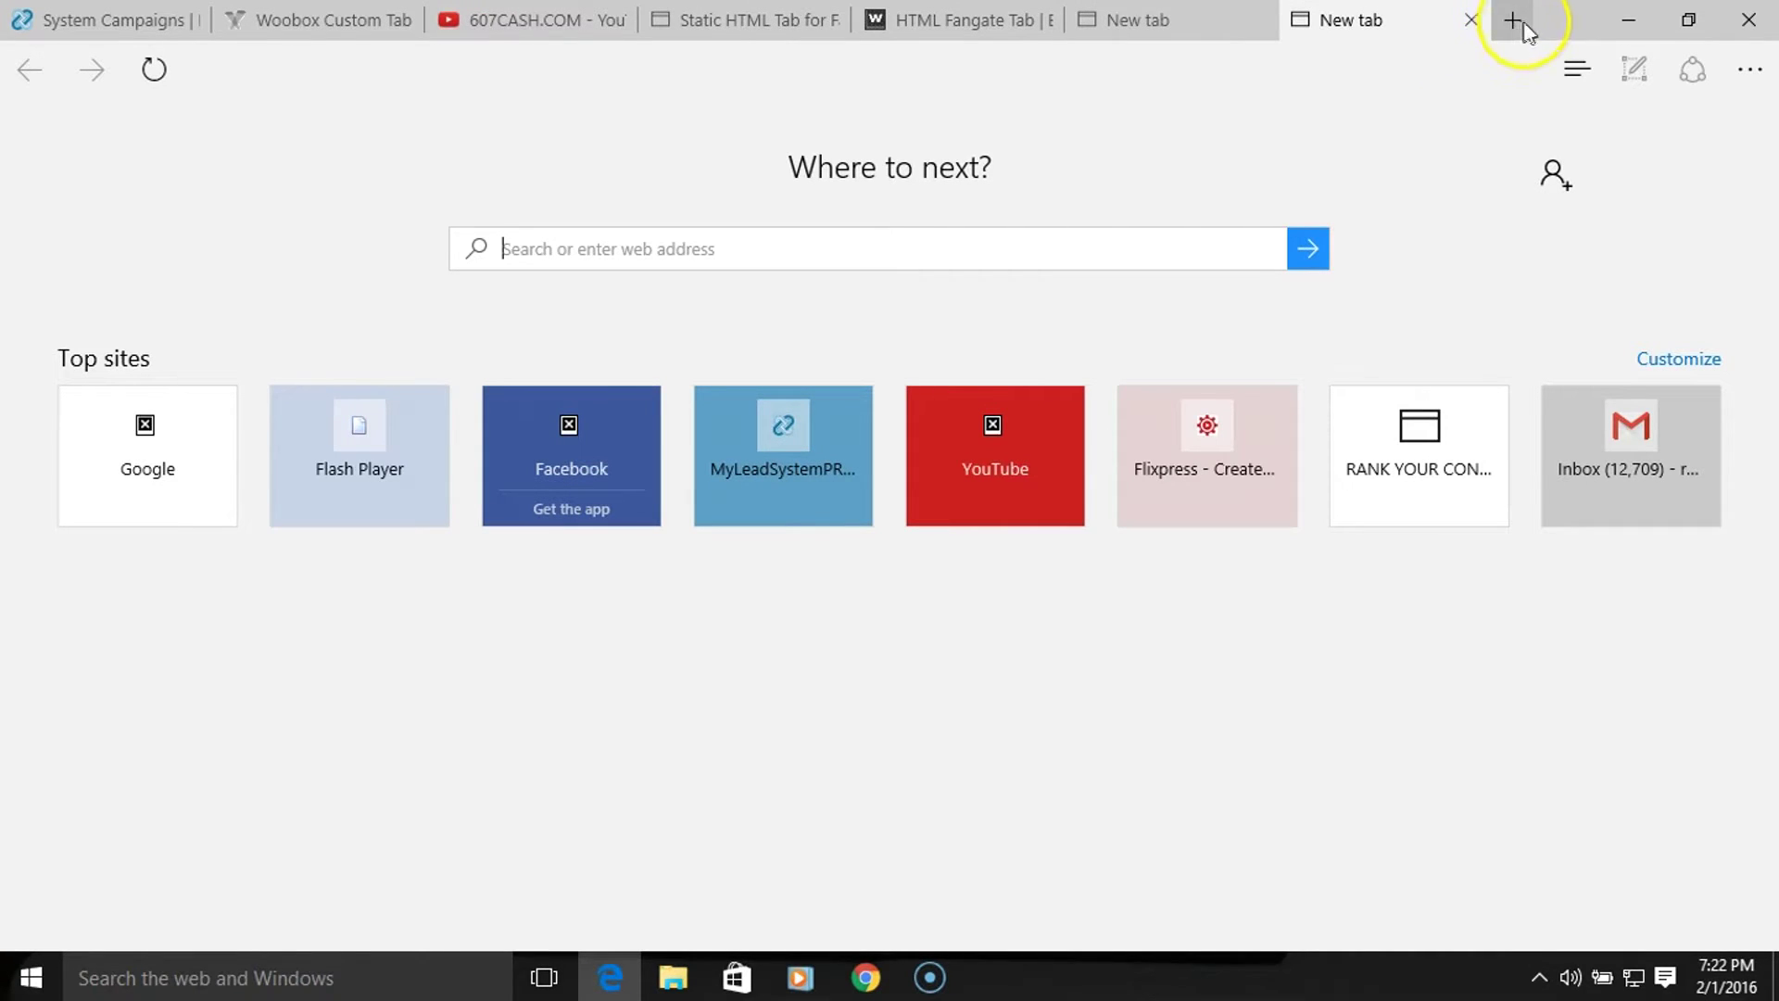
{"action": "left_click", "coordinate": [1633, 20]}
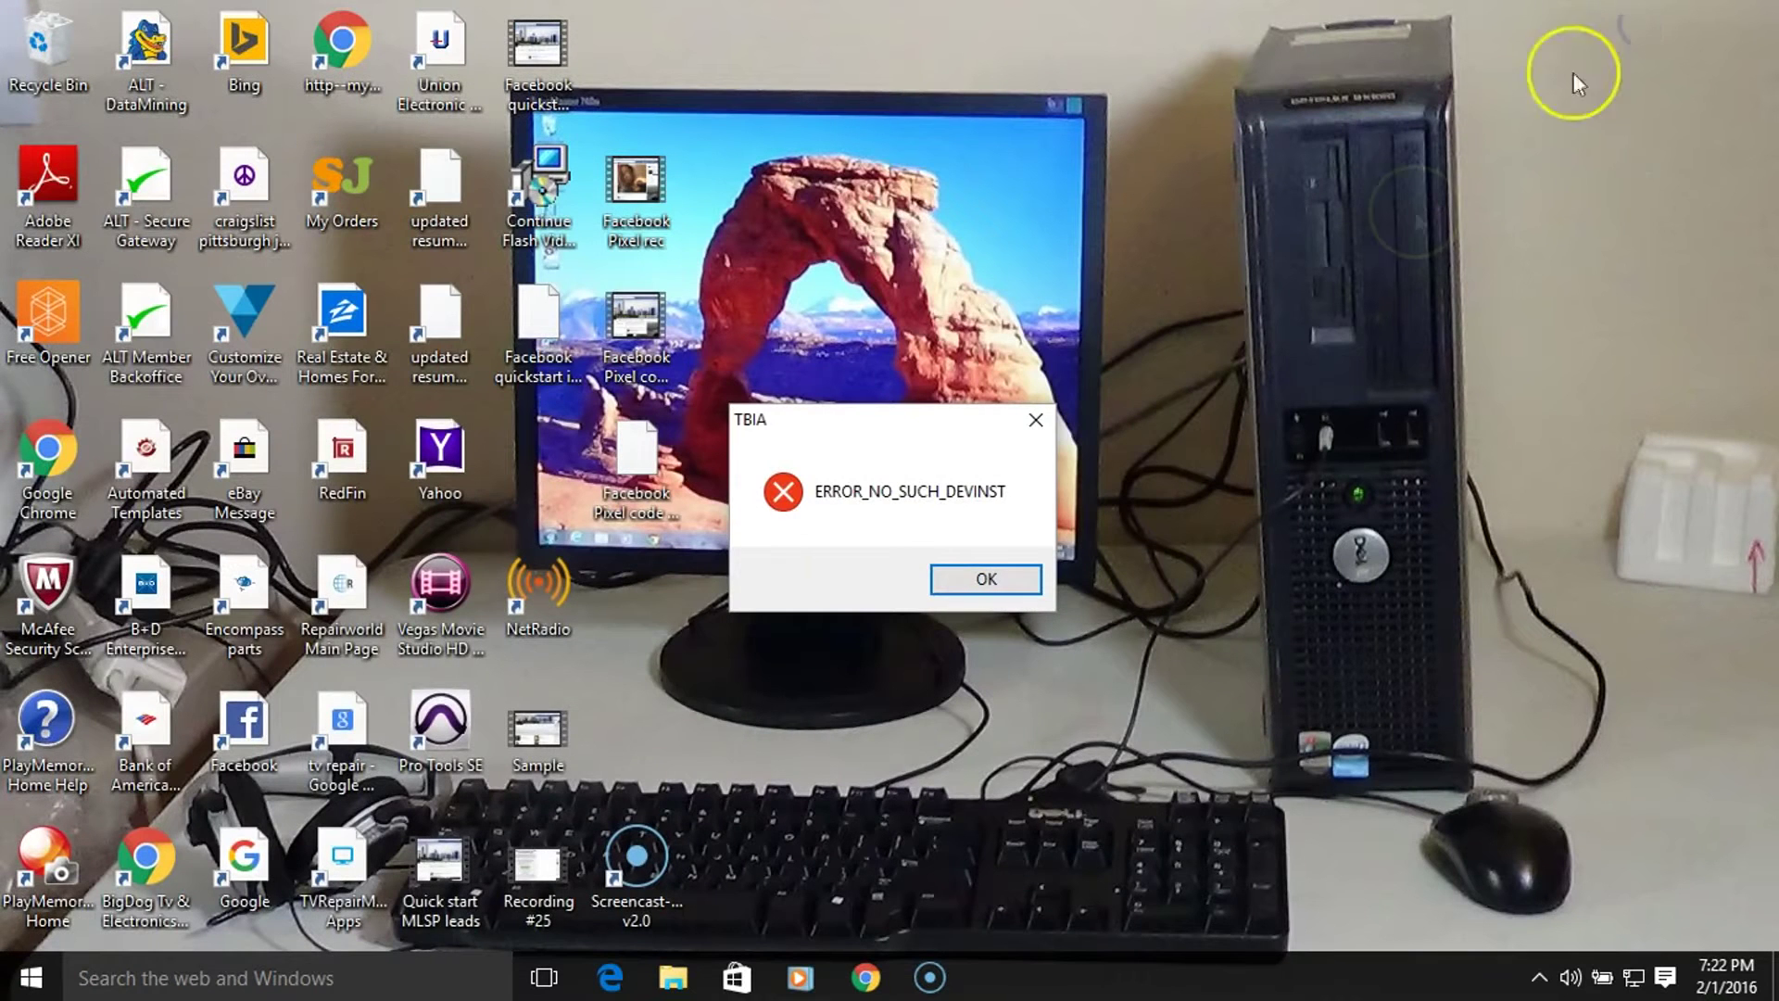
{"action": "left_click", "coordinate": [1035, 422]}
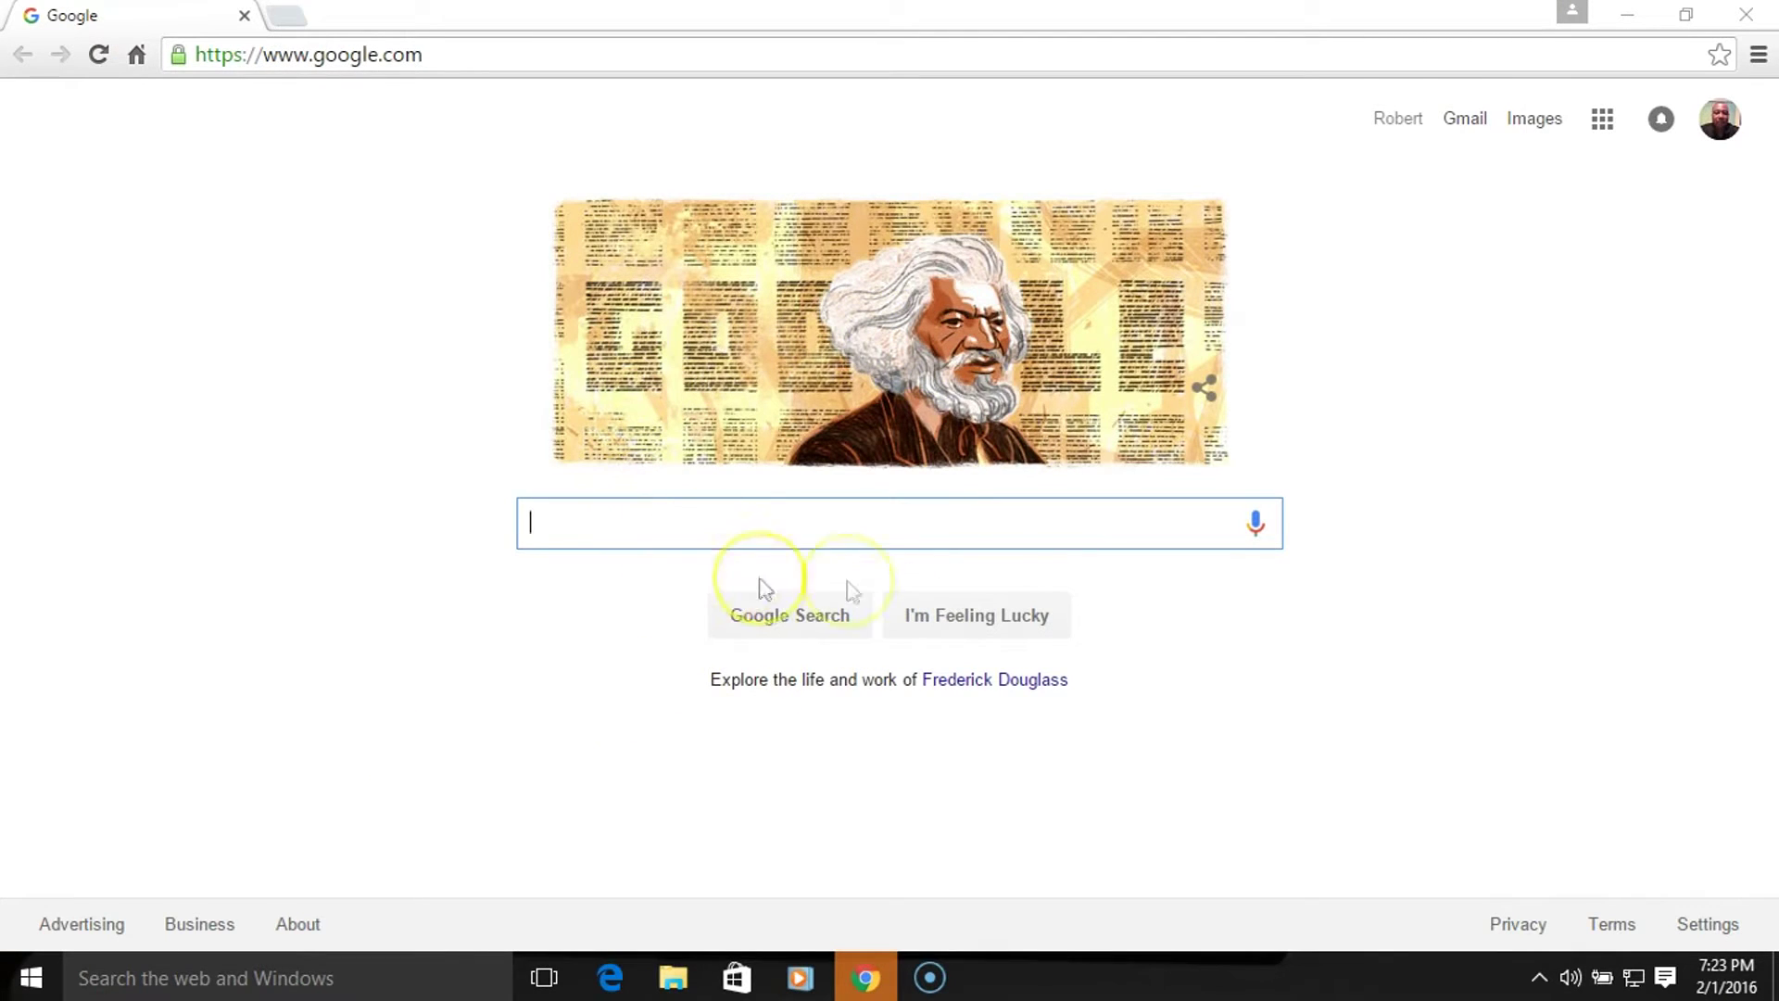
- Switch to Chrome and search Google Images for "motor club of america"
{"action": "left_click", "coordinate": [1545, 123]}
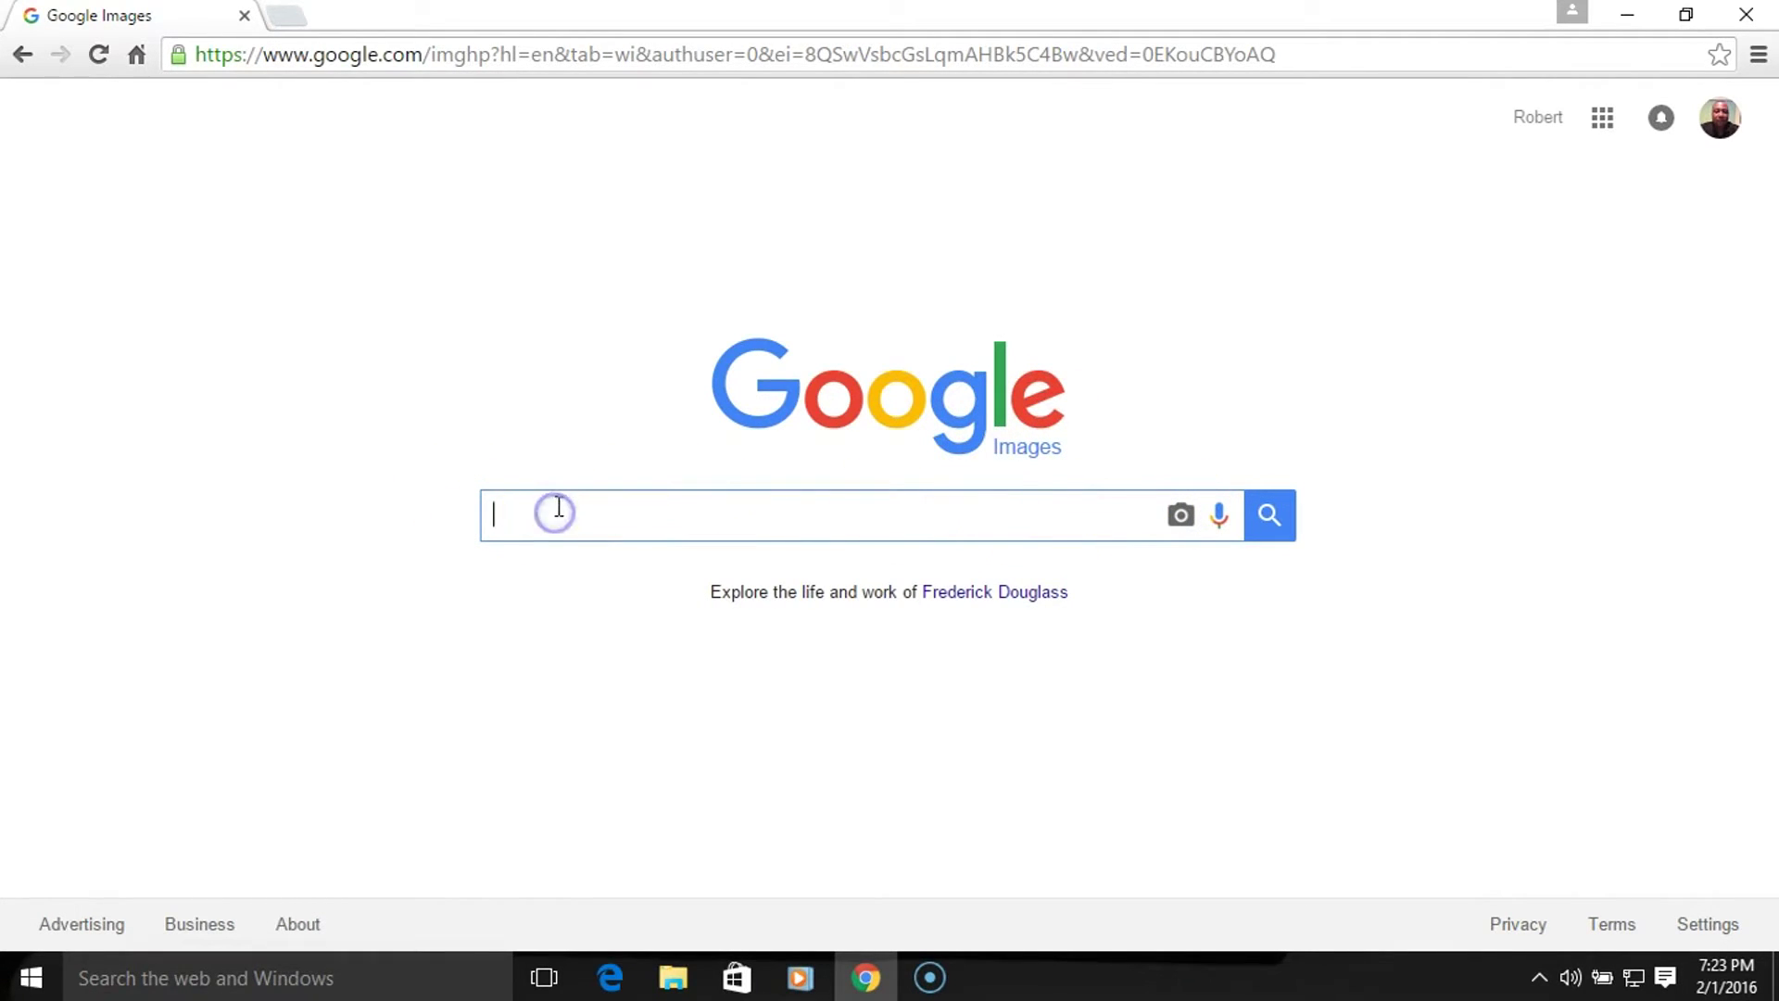
{"action": "type", "text": "motor clu"}
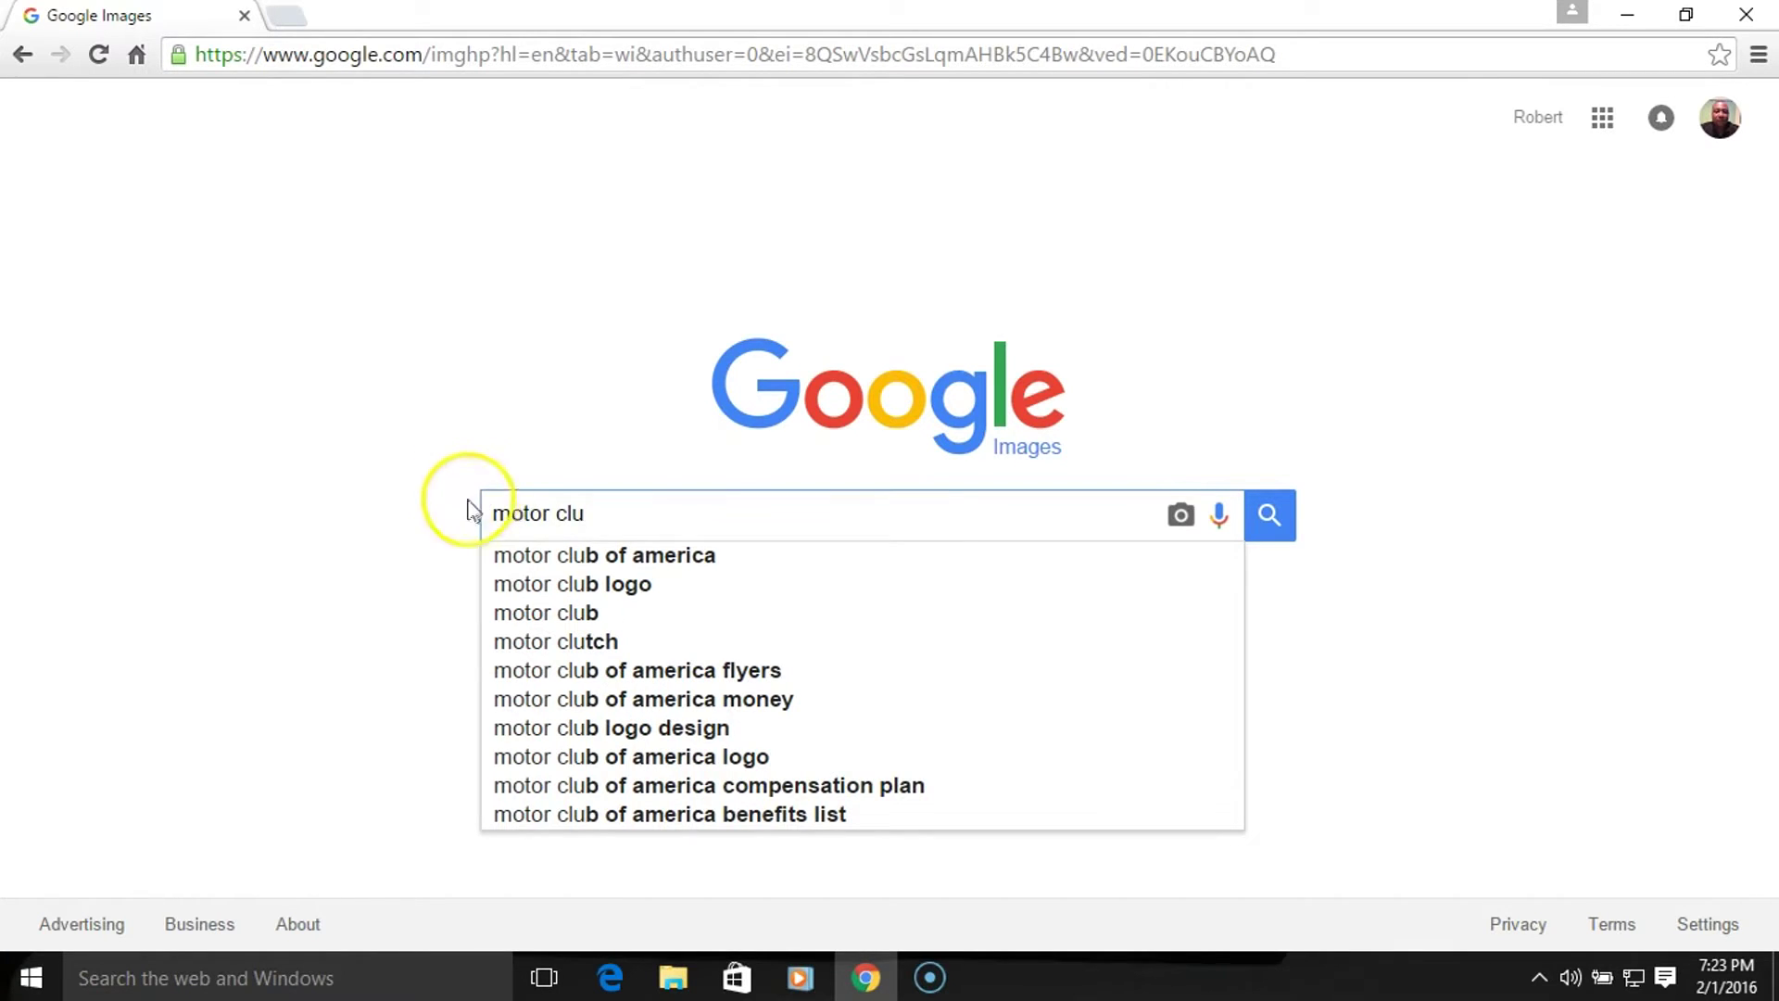
{"action": "left_click", "coordinate": [656, 556]}
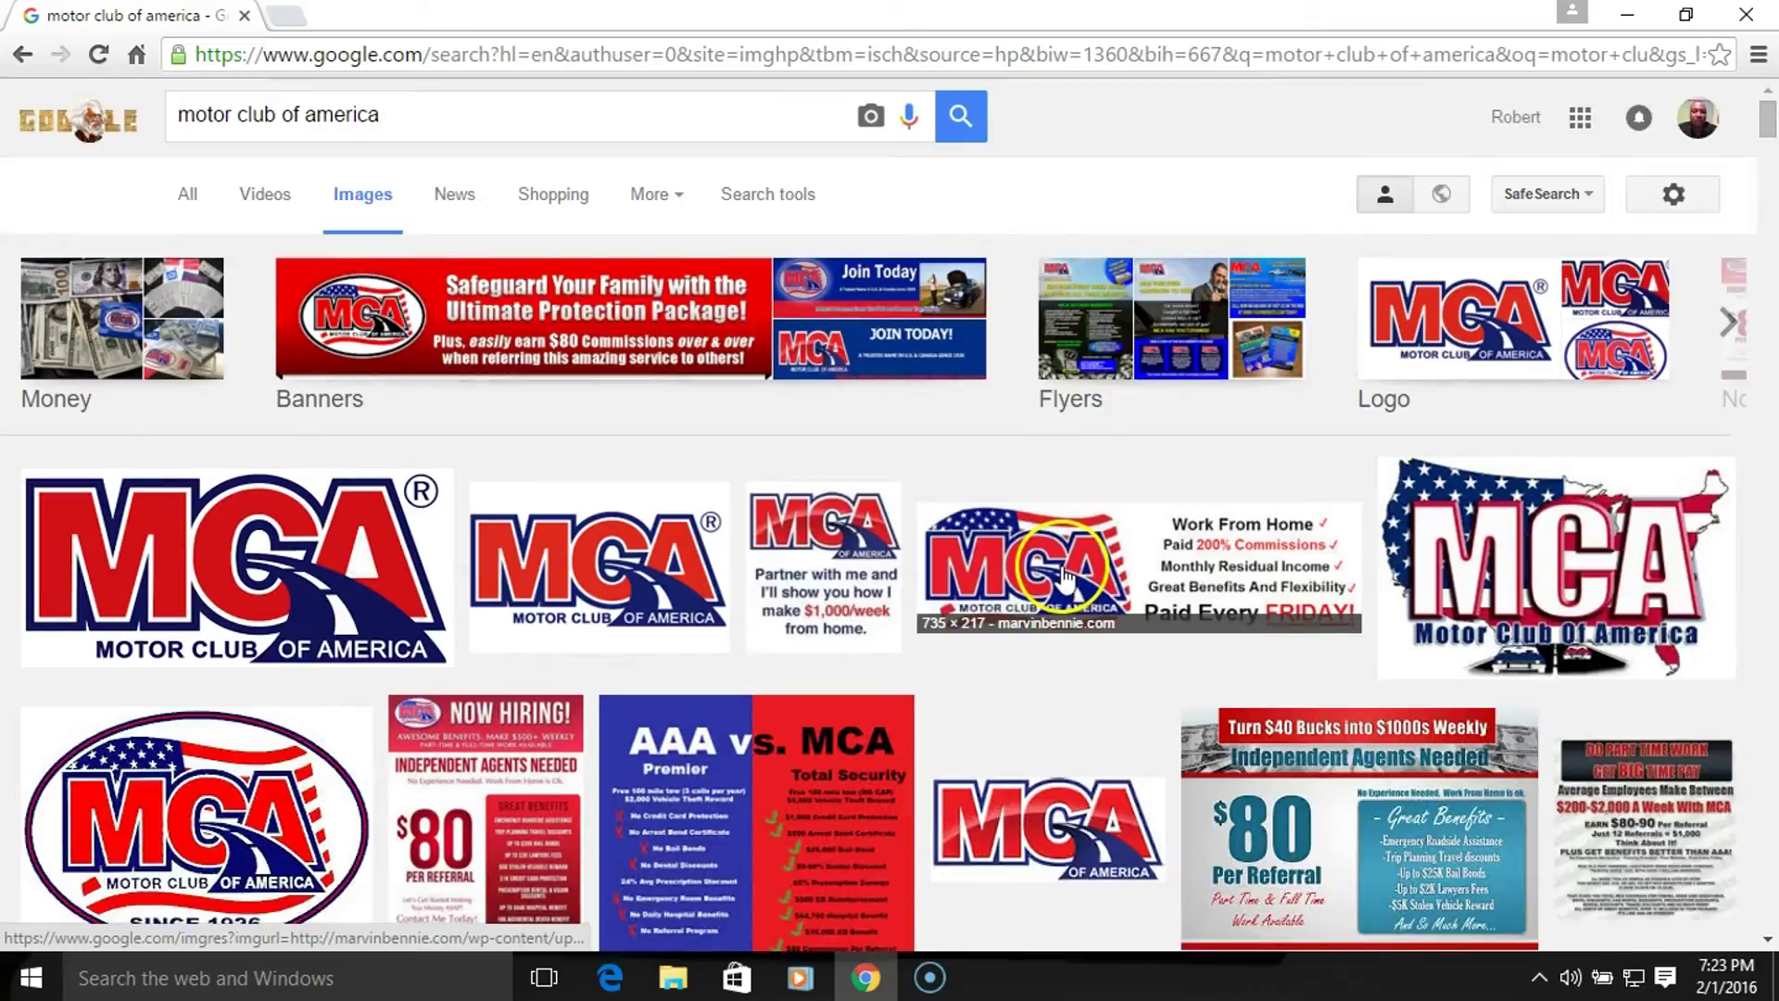
- Find the 480 × 360 MCA logo on a black background in the image results and open it as a standalone image
{"action": "scroll", "coordinate": [1062, 575], "scroll_direction": "down", "scroll_amount": 20}
{"action": "scroll", "coordinate": [1054, 576], "scroll_direction": "down", "scroll_amount": 18}
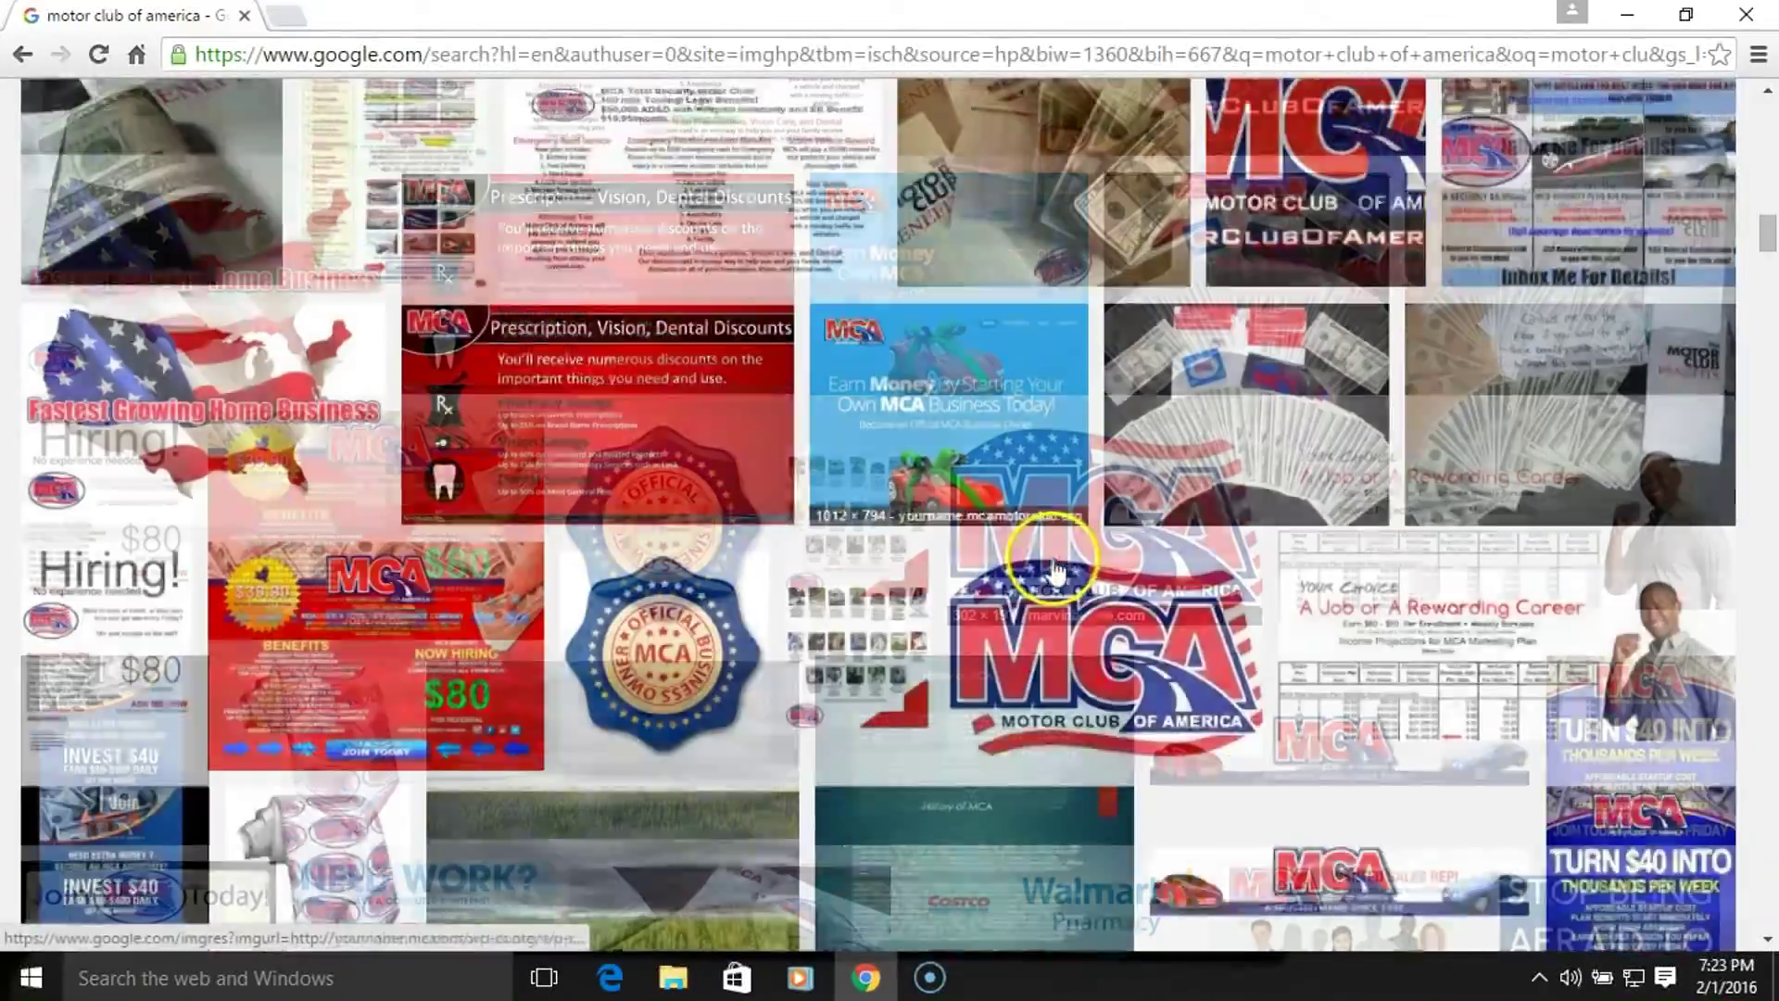
{"action": "scroll", "coordinate": [1053, 563], "scroll_direction": "up", "scroll_amount": 6}
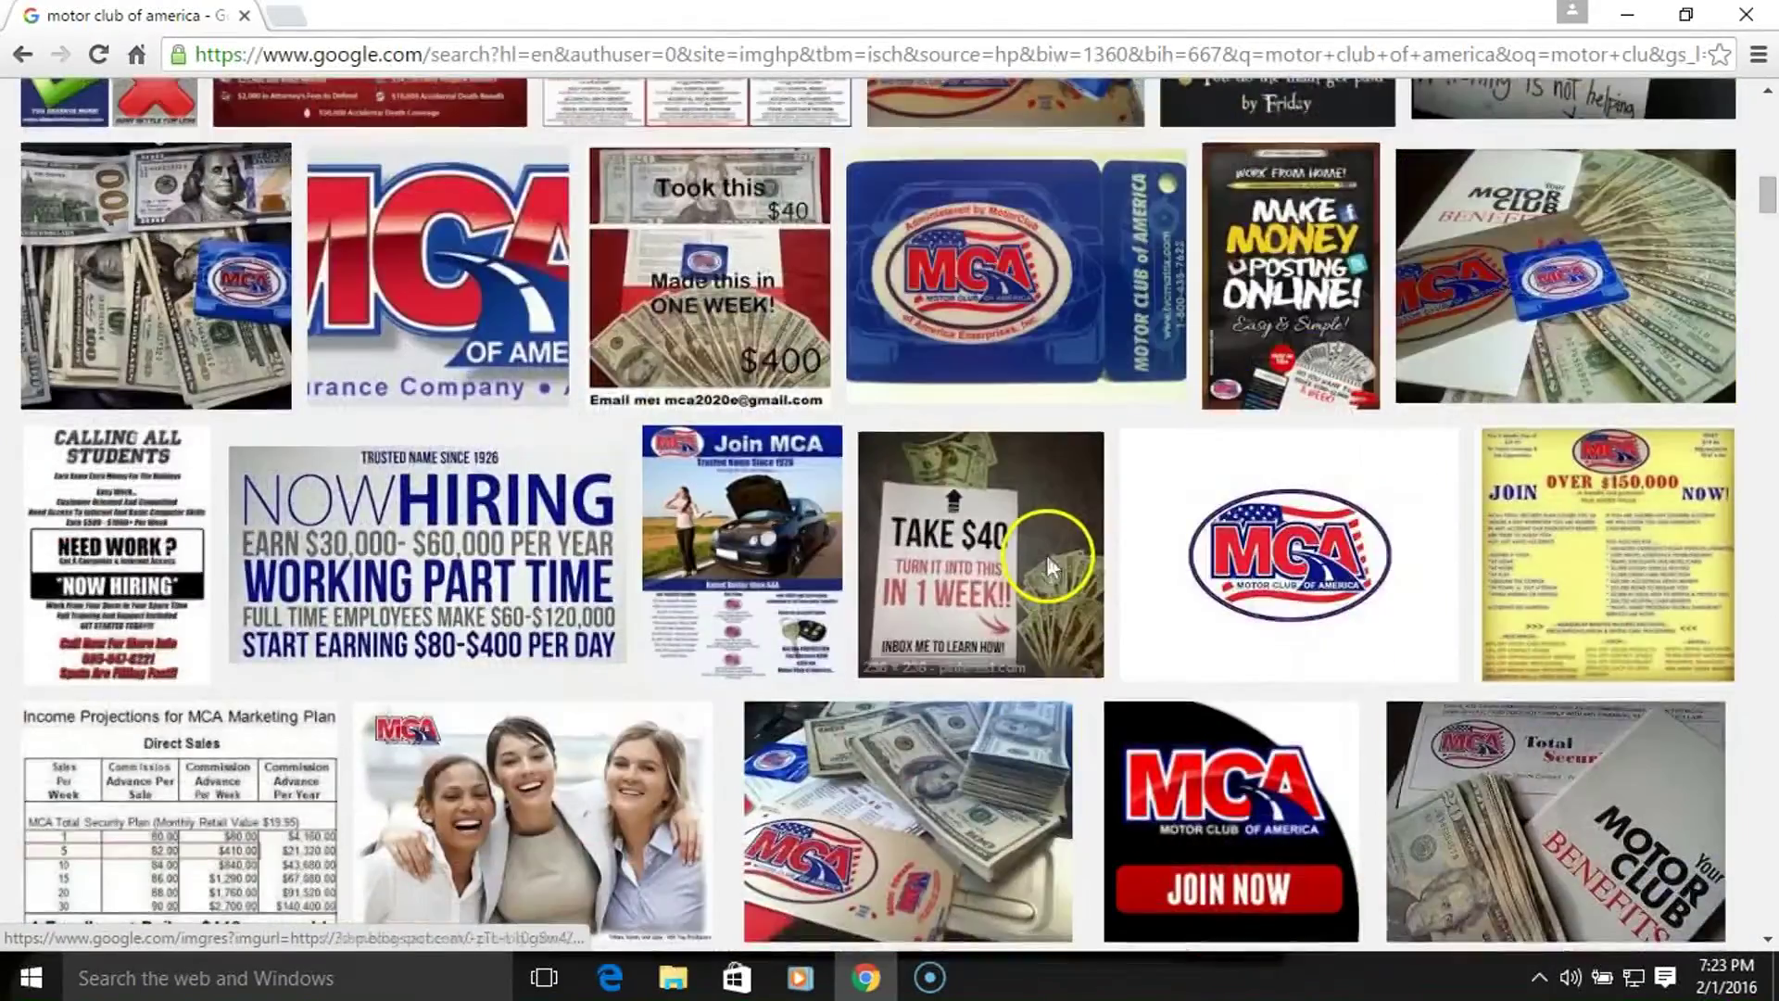
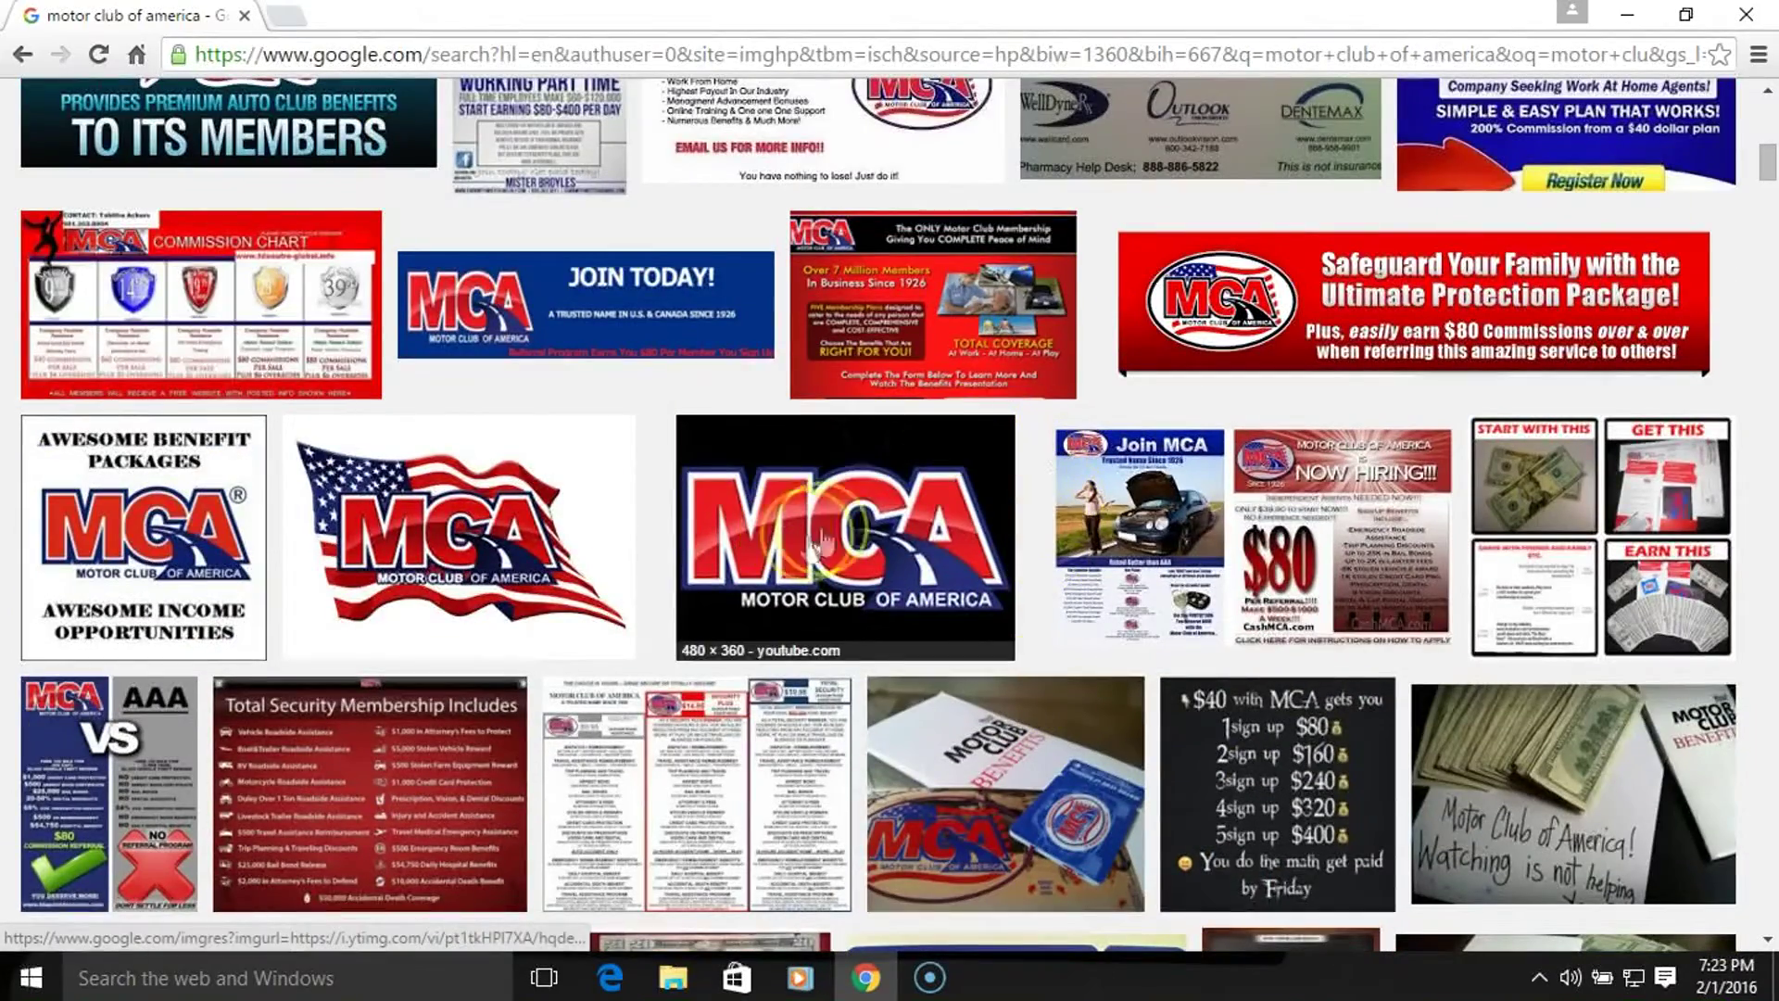
{"action": "left_click", "coordinate": [843, 496]}
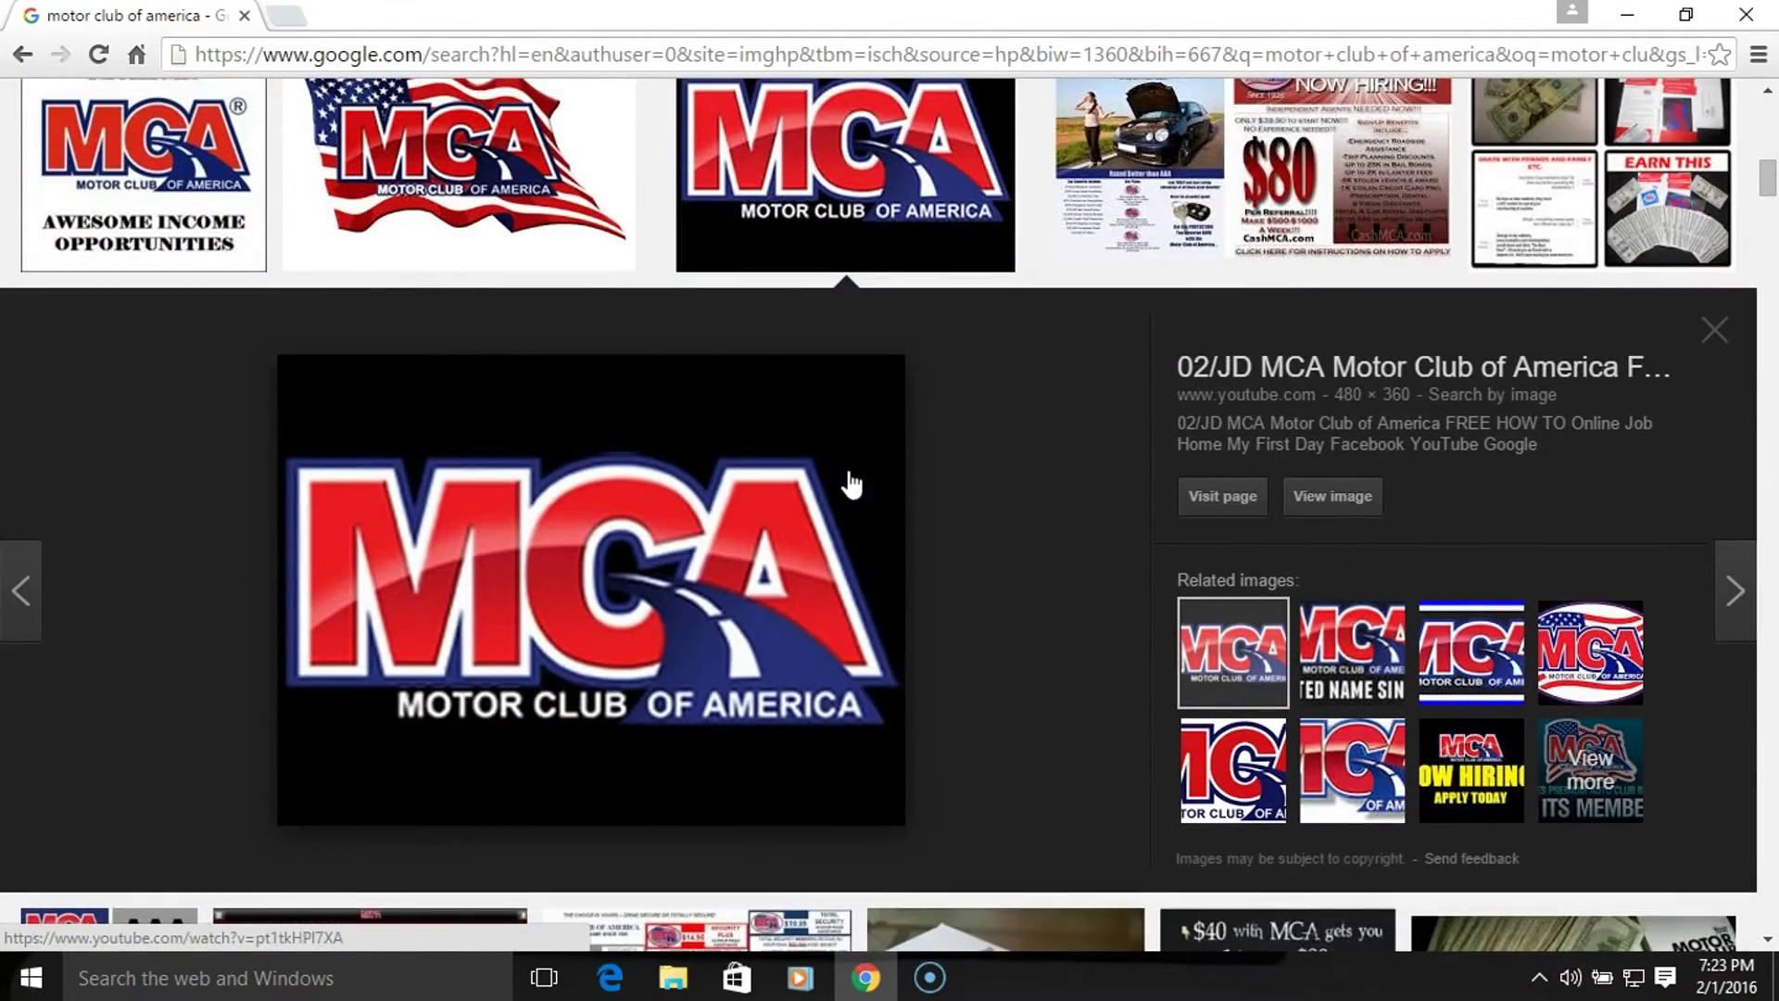
{"action": "left_click", "coordinate": [1332, 495]}
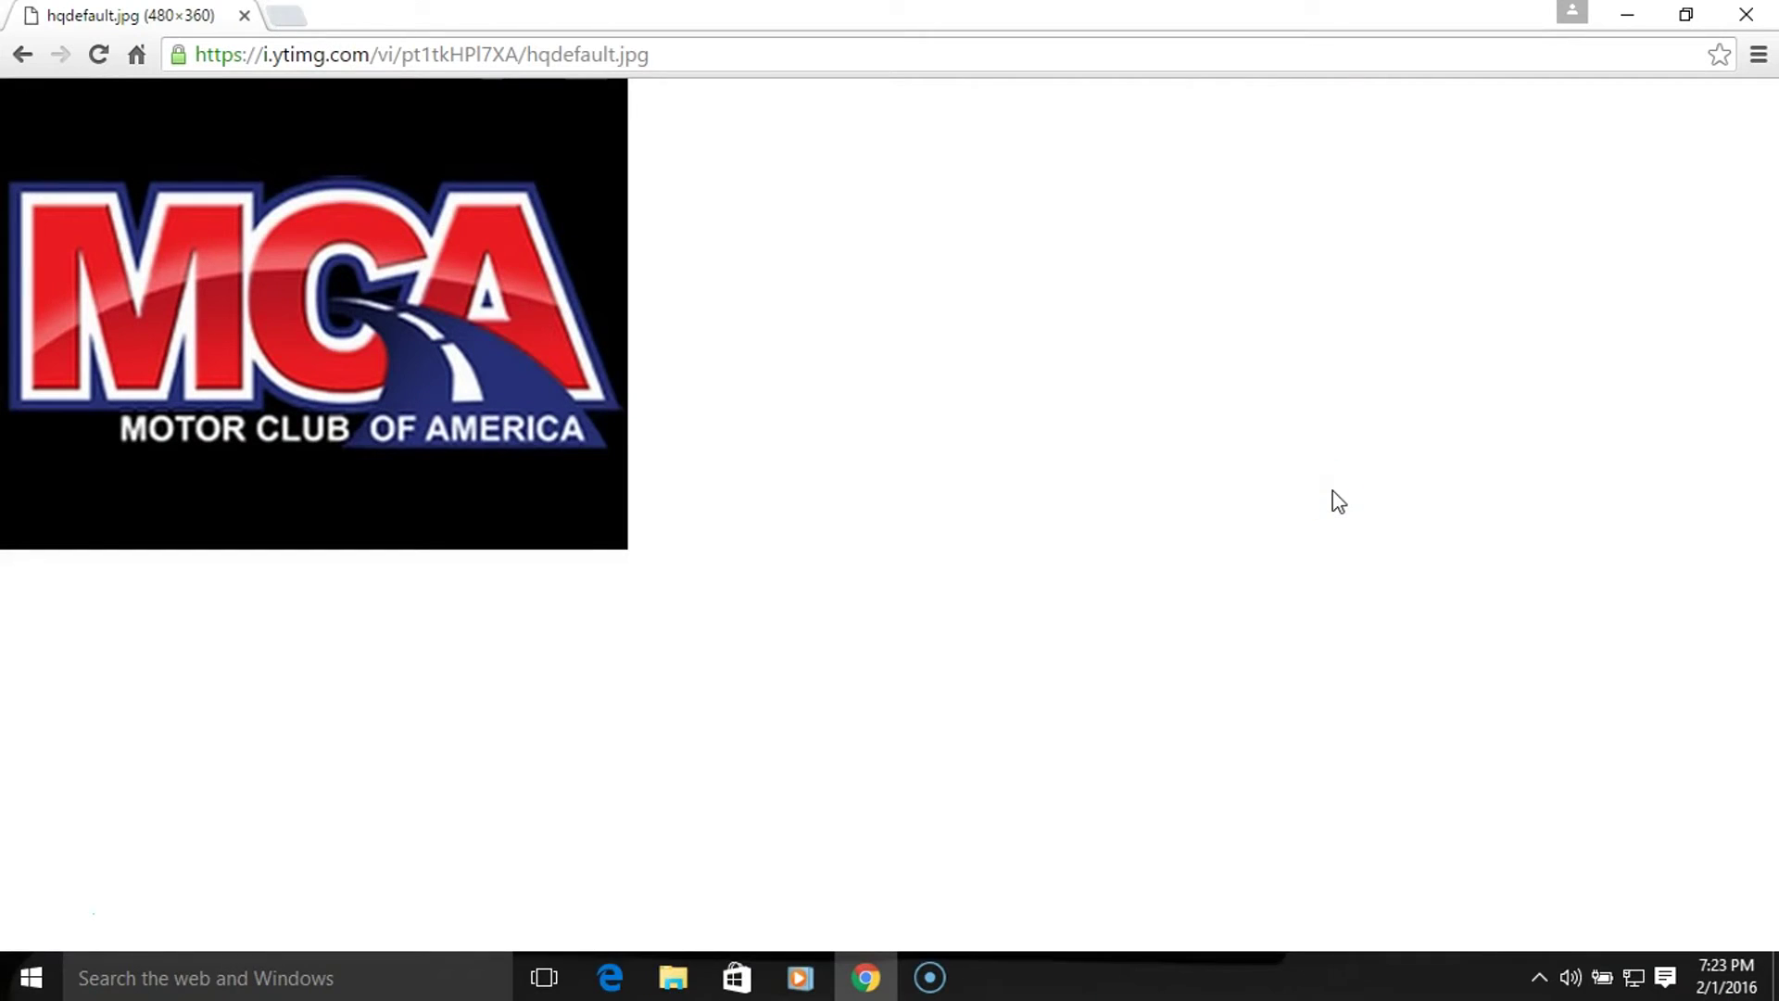
- Save the MCA logo image to the Pictures folder as a JPEG named "mca logo black"
{"action": "right_click", "coordinate": [359, 225]}
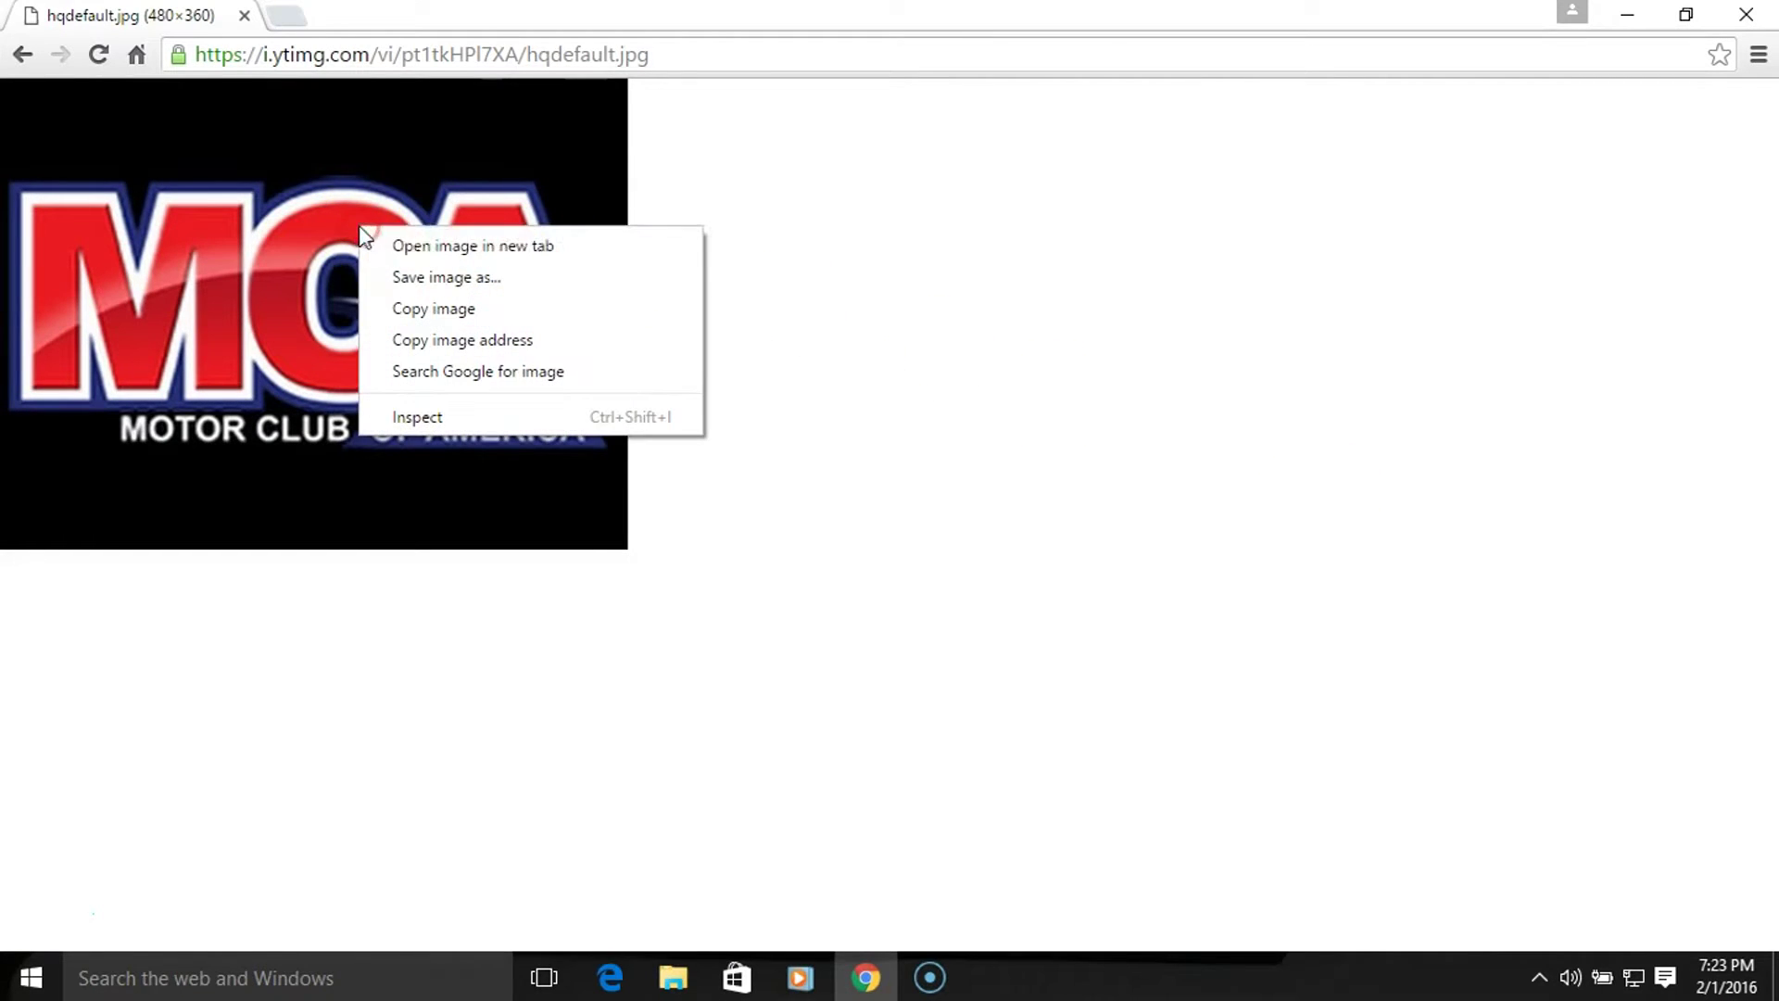
{"action": "left_click", "coordinate": [419, 269]}
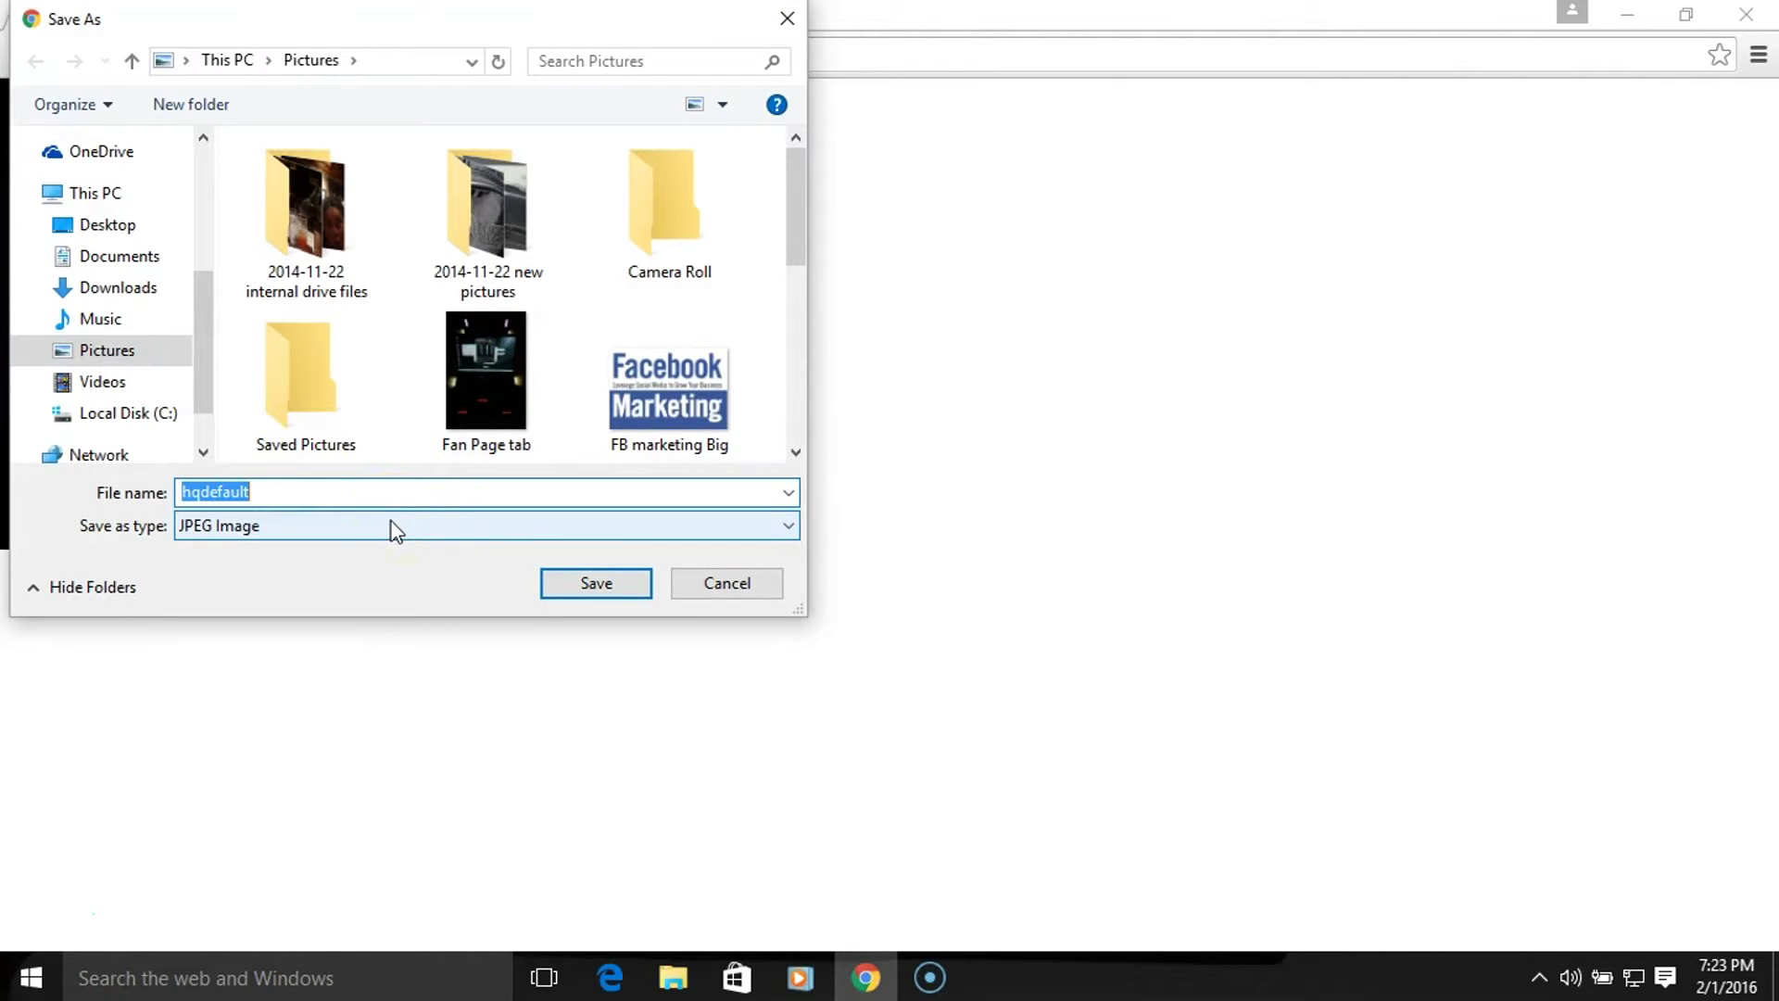
{"action": "type", "text": "mca "}
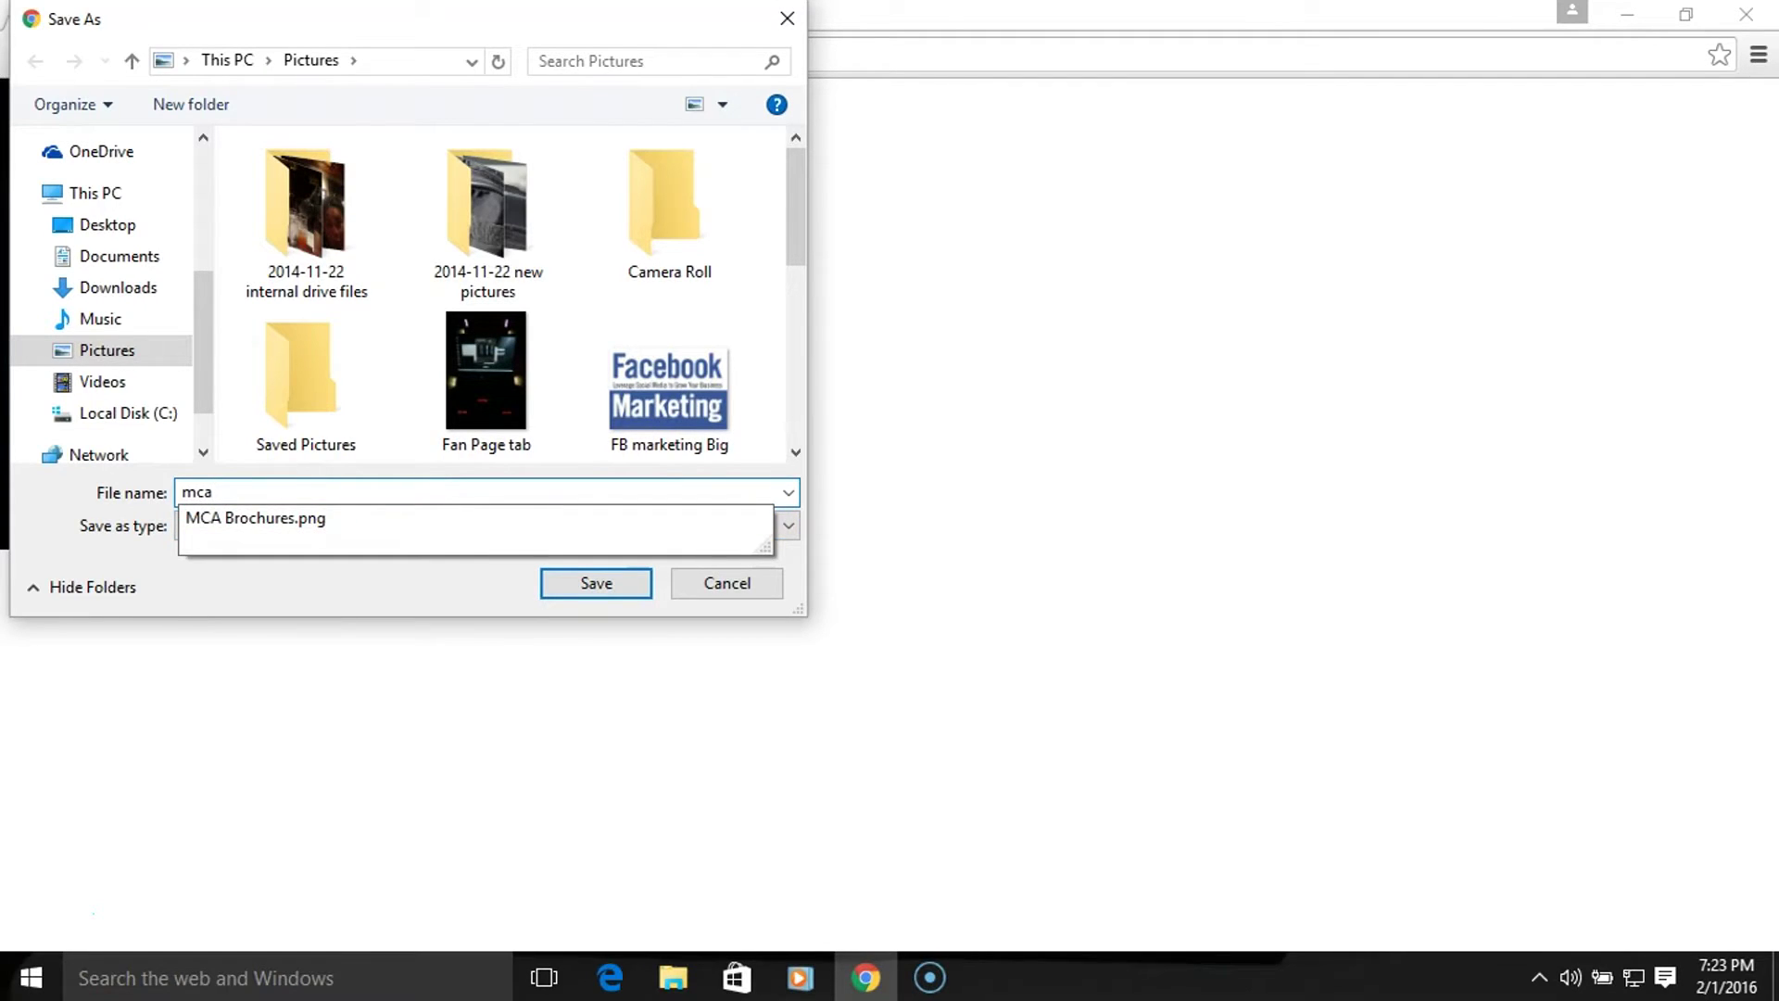
{"action": "type", "text": "logo black"}
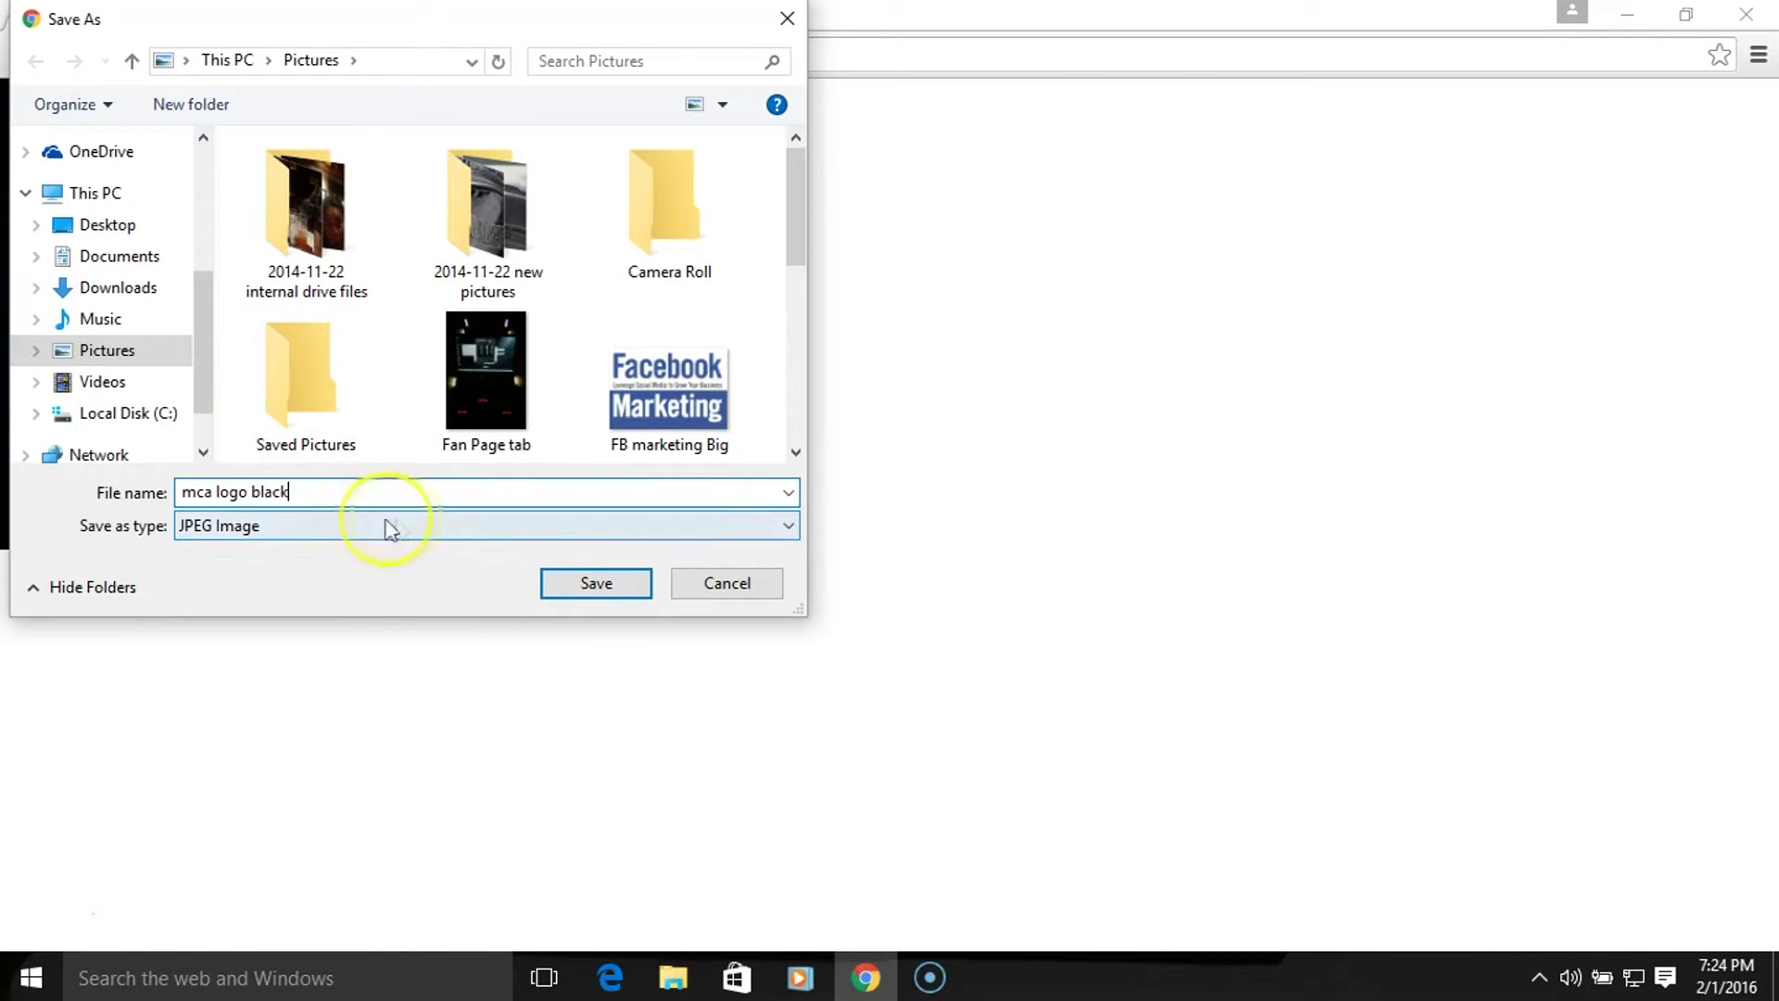
{"action": "left_click", "coordinate": [576, 583]}
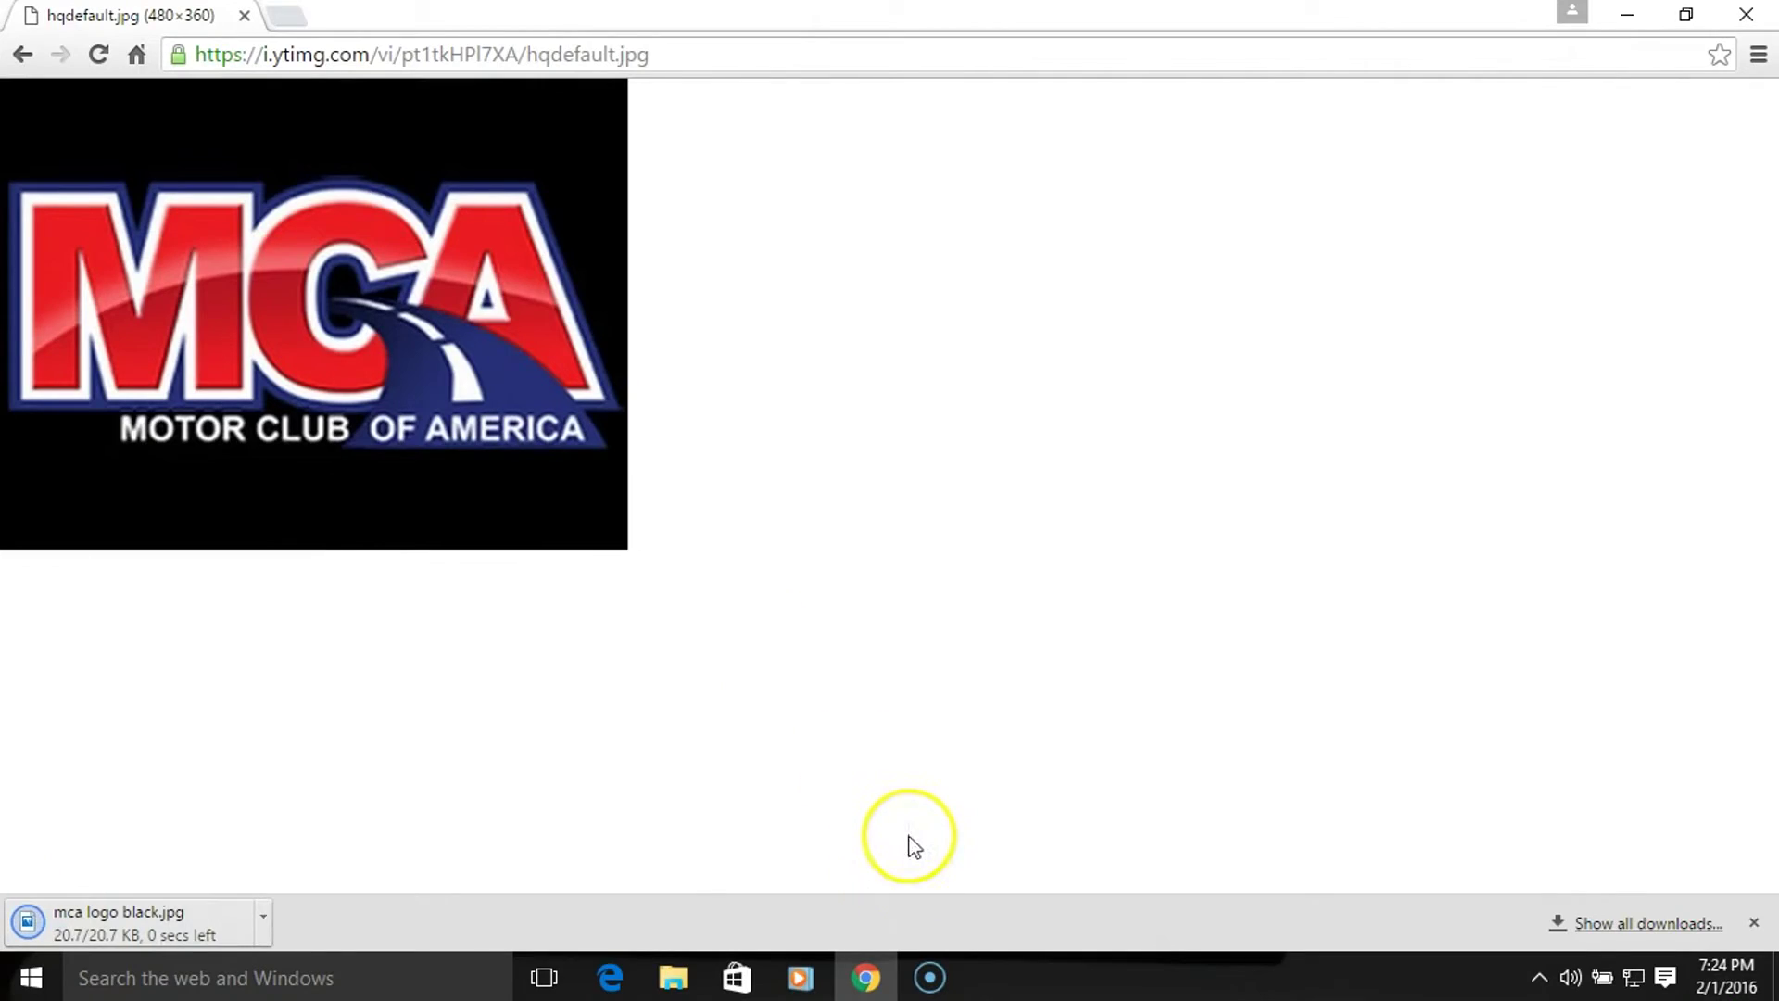
- Switch back to Edge and return to the Woobox HTML Fangate Tab edit page
{"action": "left_click", "coordinate": [867, 978]}
{"action": "left_click", "coordinate": [871, 978]}
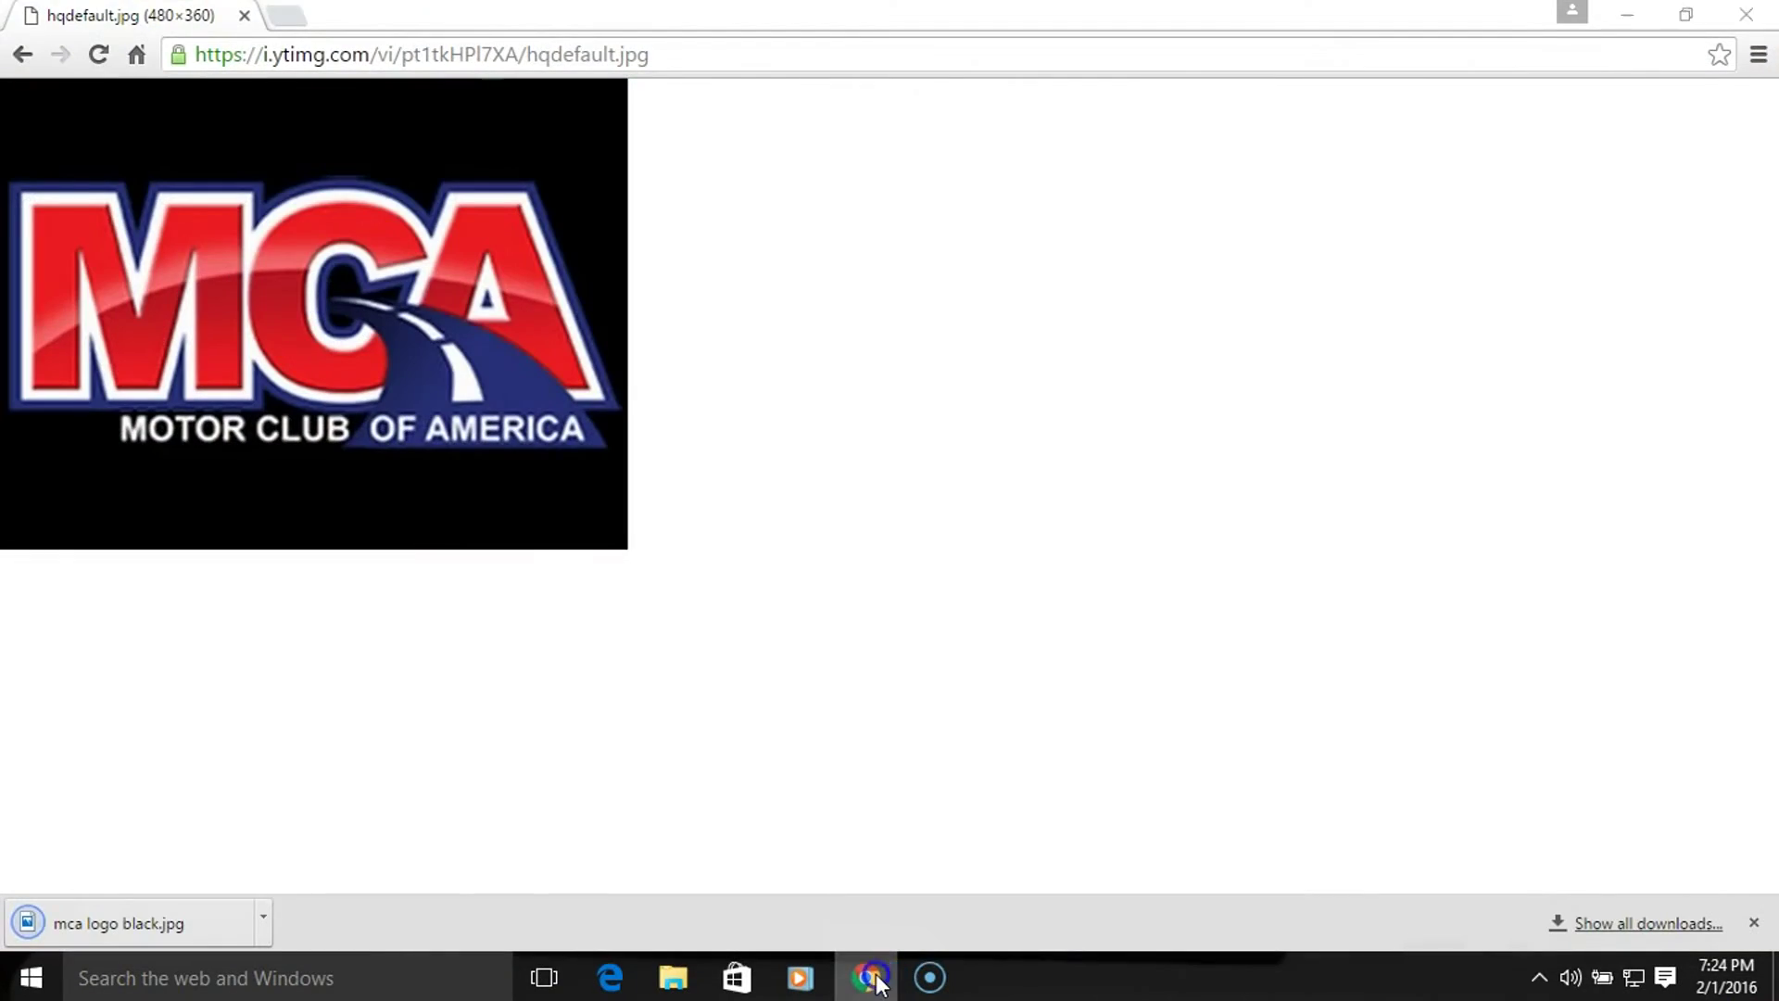
{"action": "left_click", "coordinate": [876, 981]}
{"action": "left_click", "coordinate": [607, 975]}
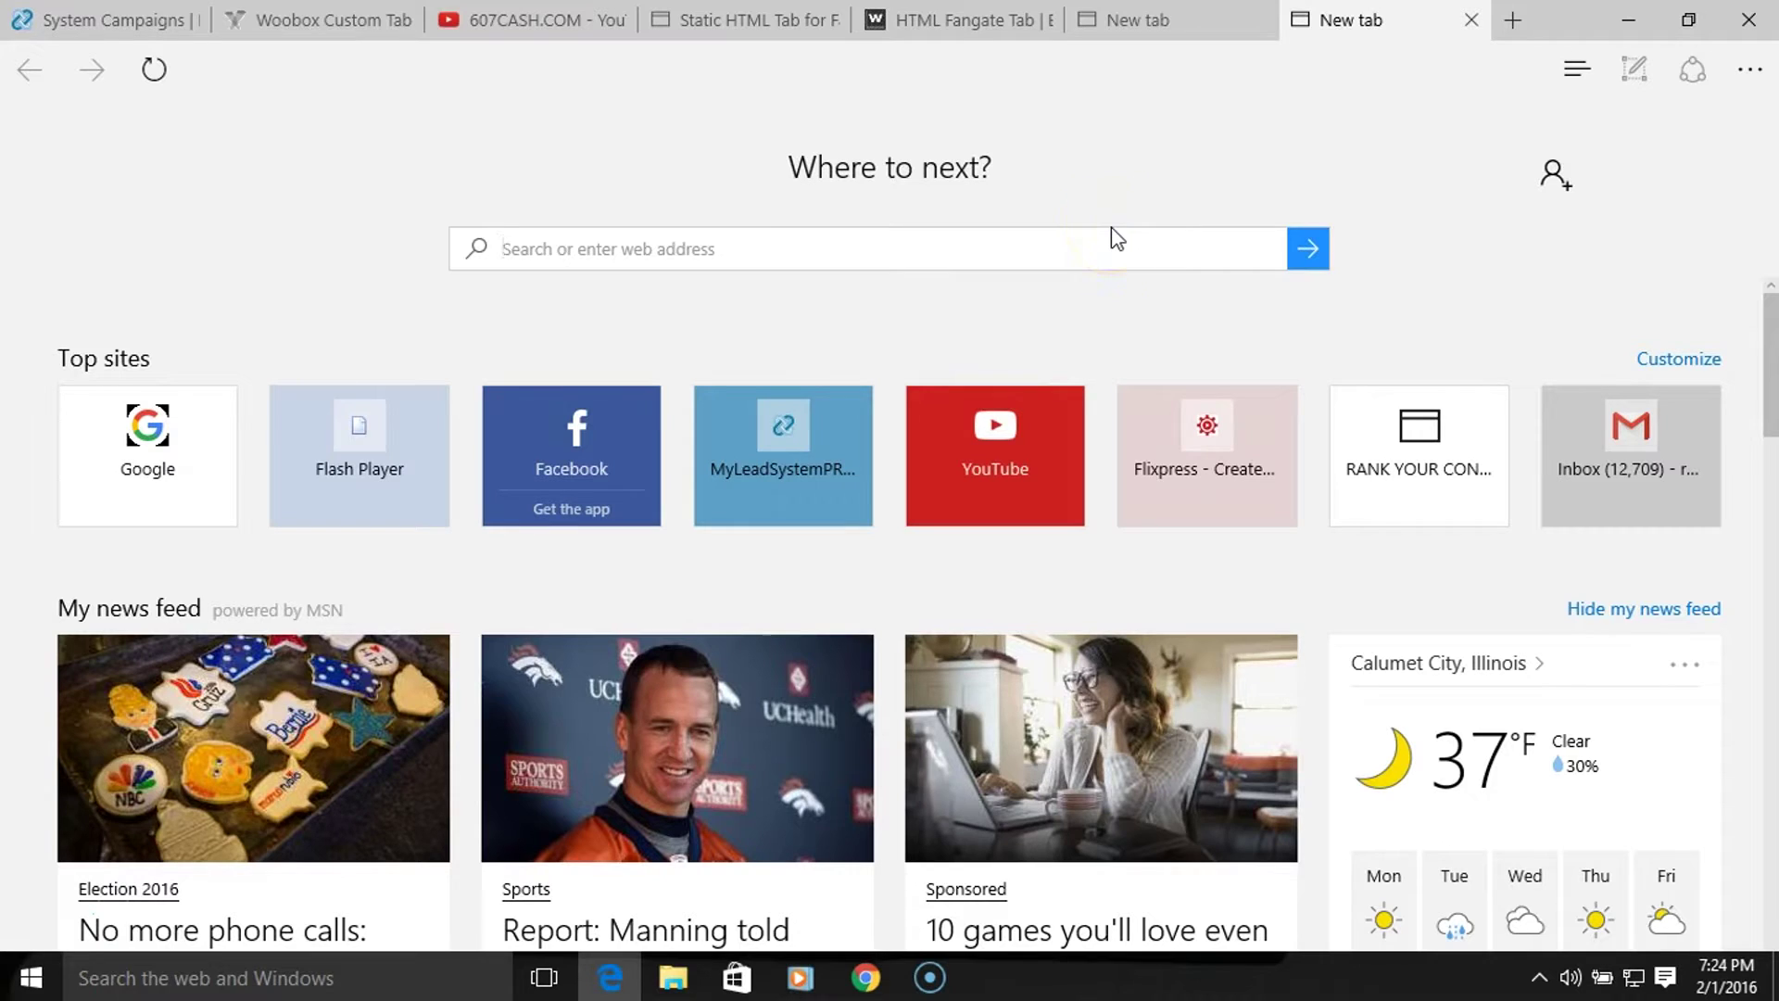
{"action": "left_click", "coordinate": [755, 23]}
{"action": "left_click", "coordinate": [755, 23]}
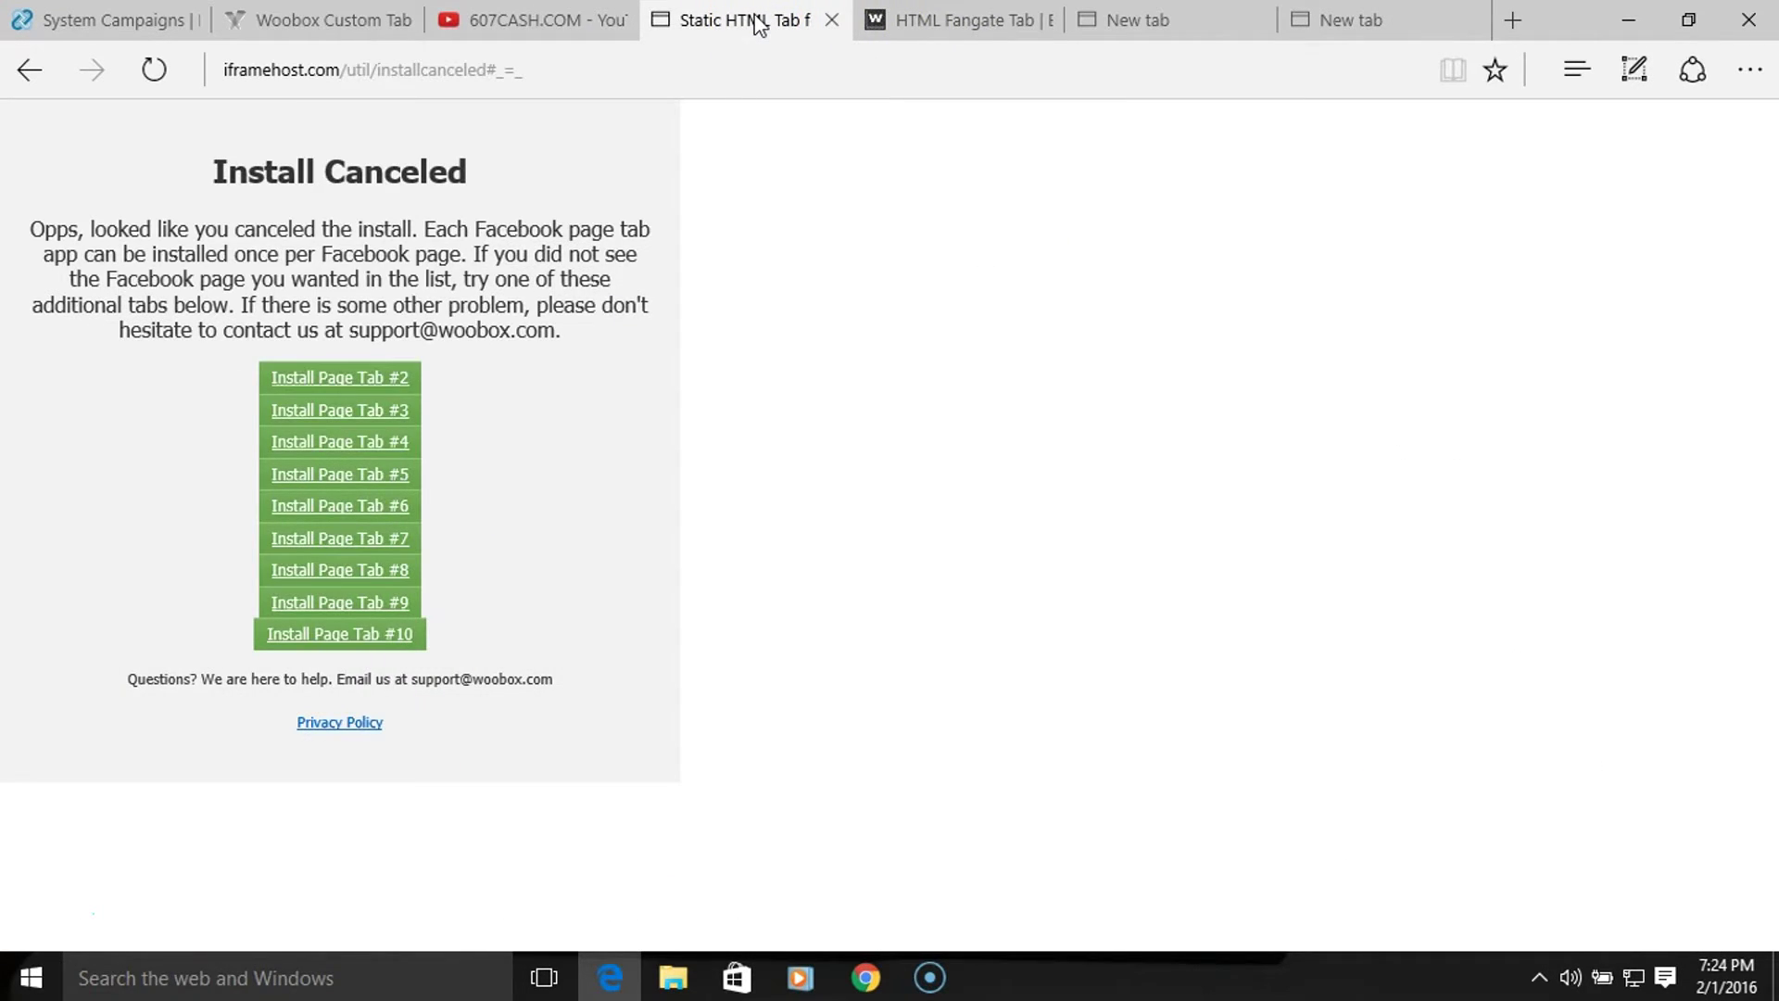
{"action": "left_click", "coordinate": [938, 35]}
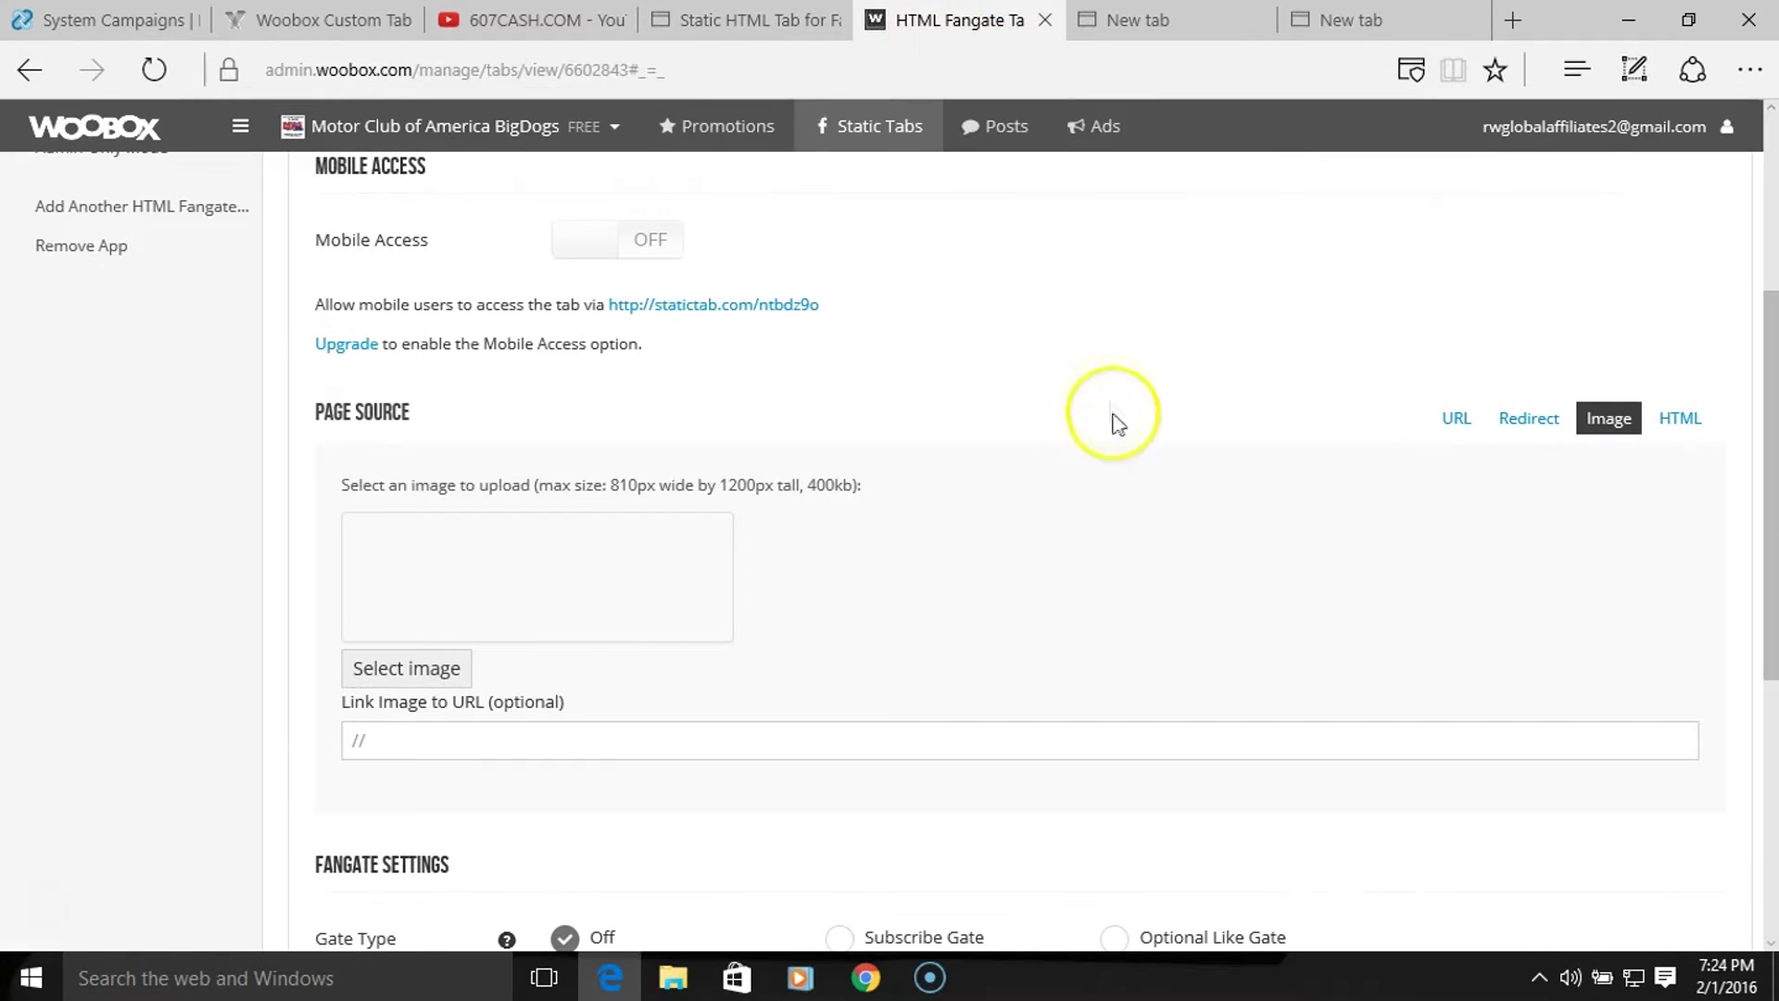
- Upload "mca logo black" from the Pictures folder as the tab's page source image
{"action": "left_click", "coordinate": [398, 671]}
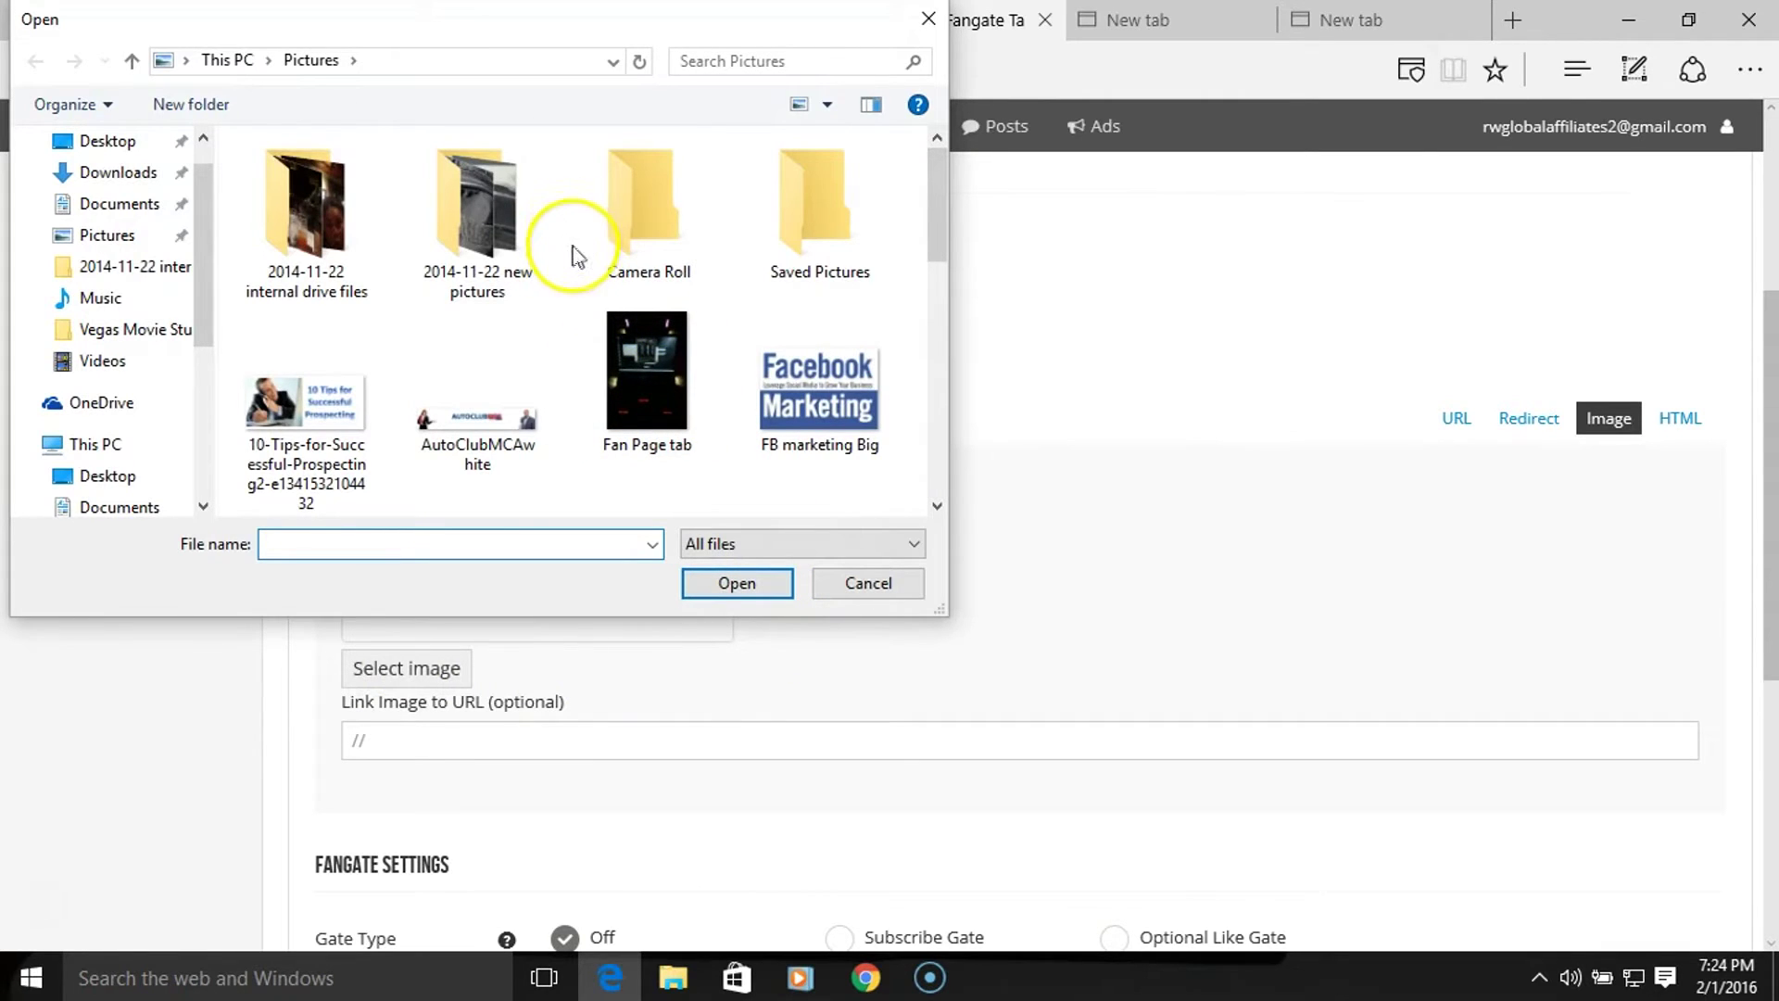
{"action": "scroll", "coordinate": [560, 258], "scroll_direction": "down", "scroll_amount": 2}
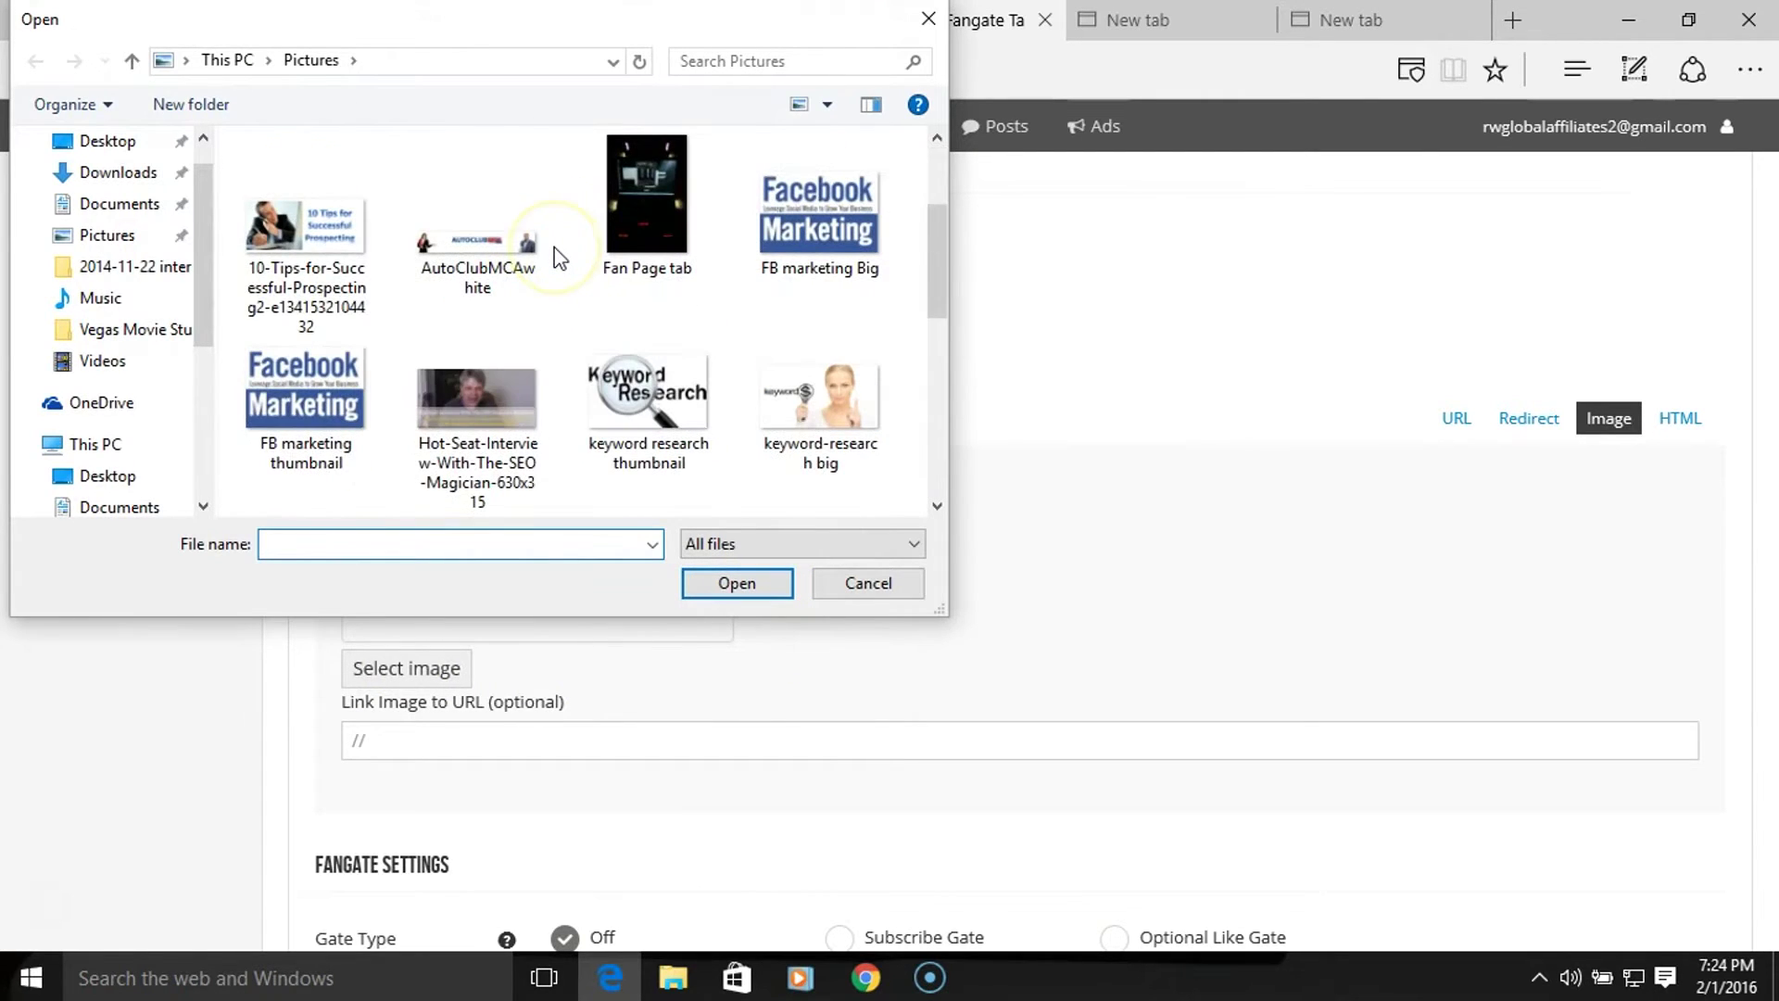
{"action": "scroll", "coordinate": [559, 258], "scroll_direction": "down", "scroll_amount": 5}
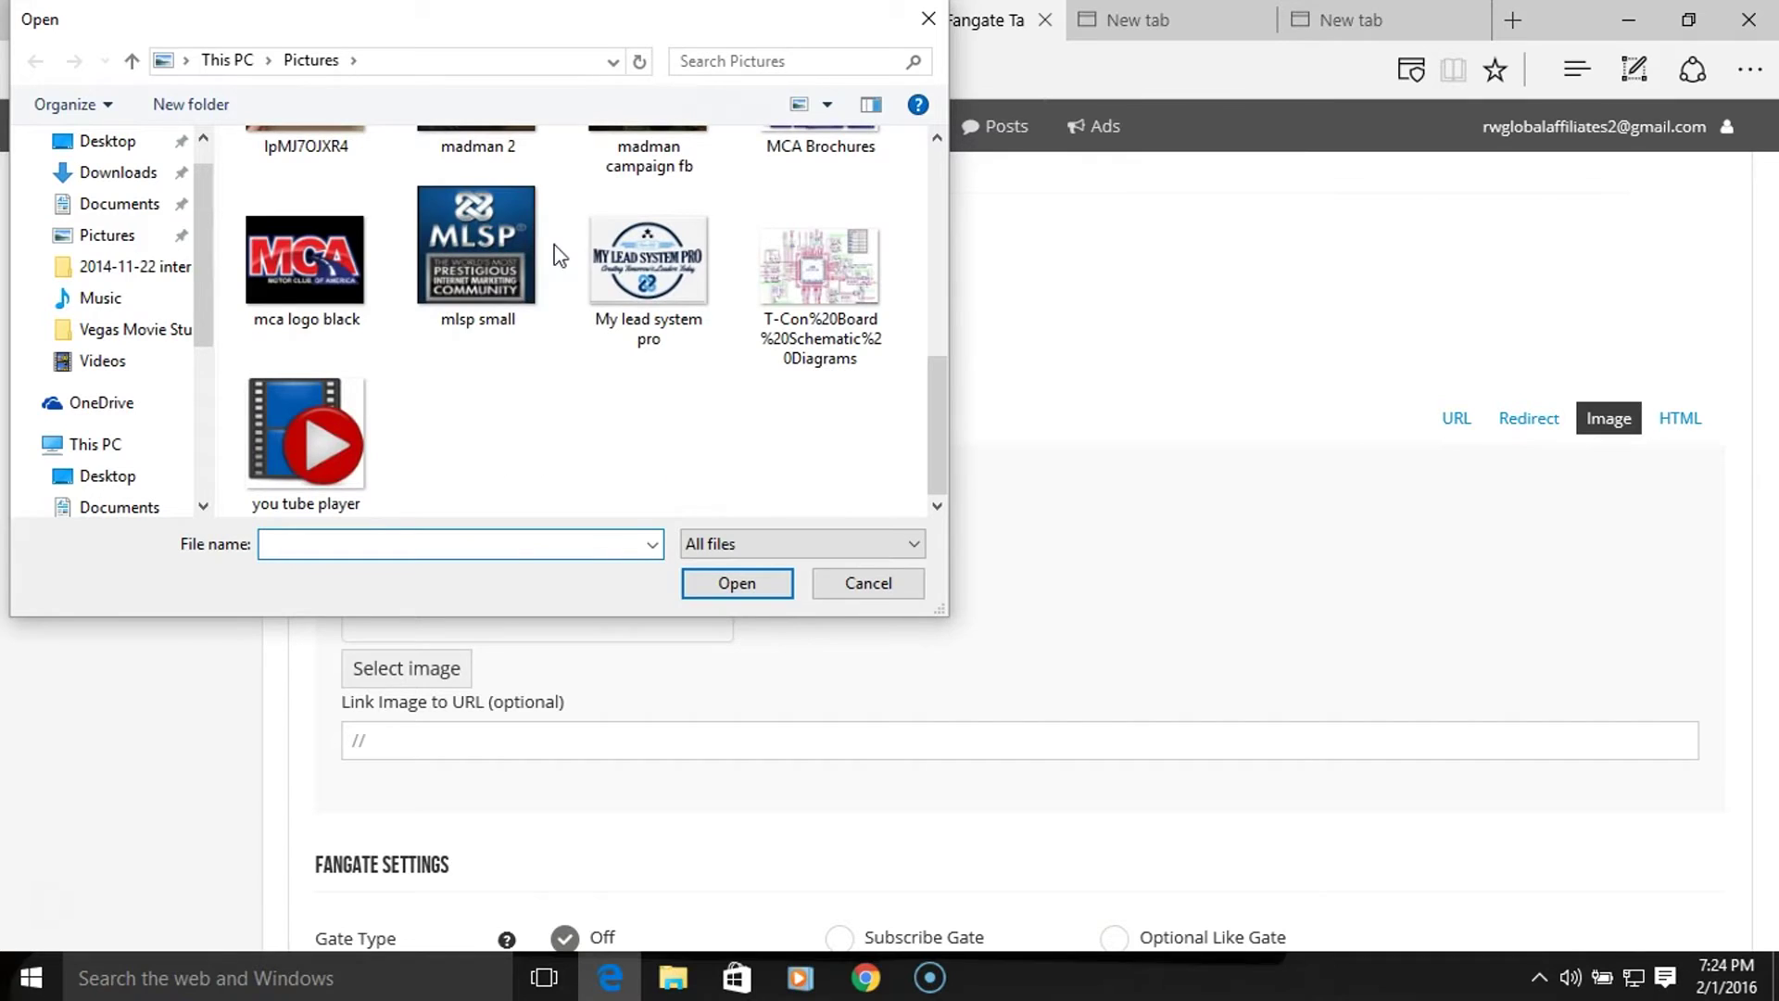
{"action": "left_click", "coordinate": [321, 262]}
{"action": "double_click", "coordinate": [320, 262]}
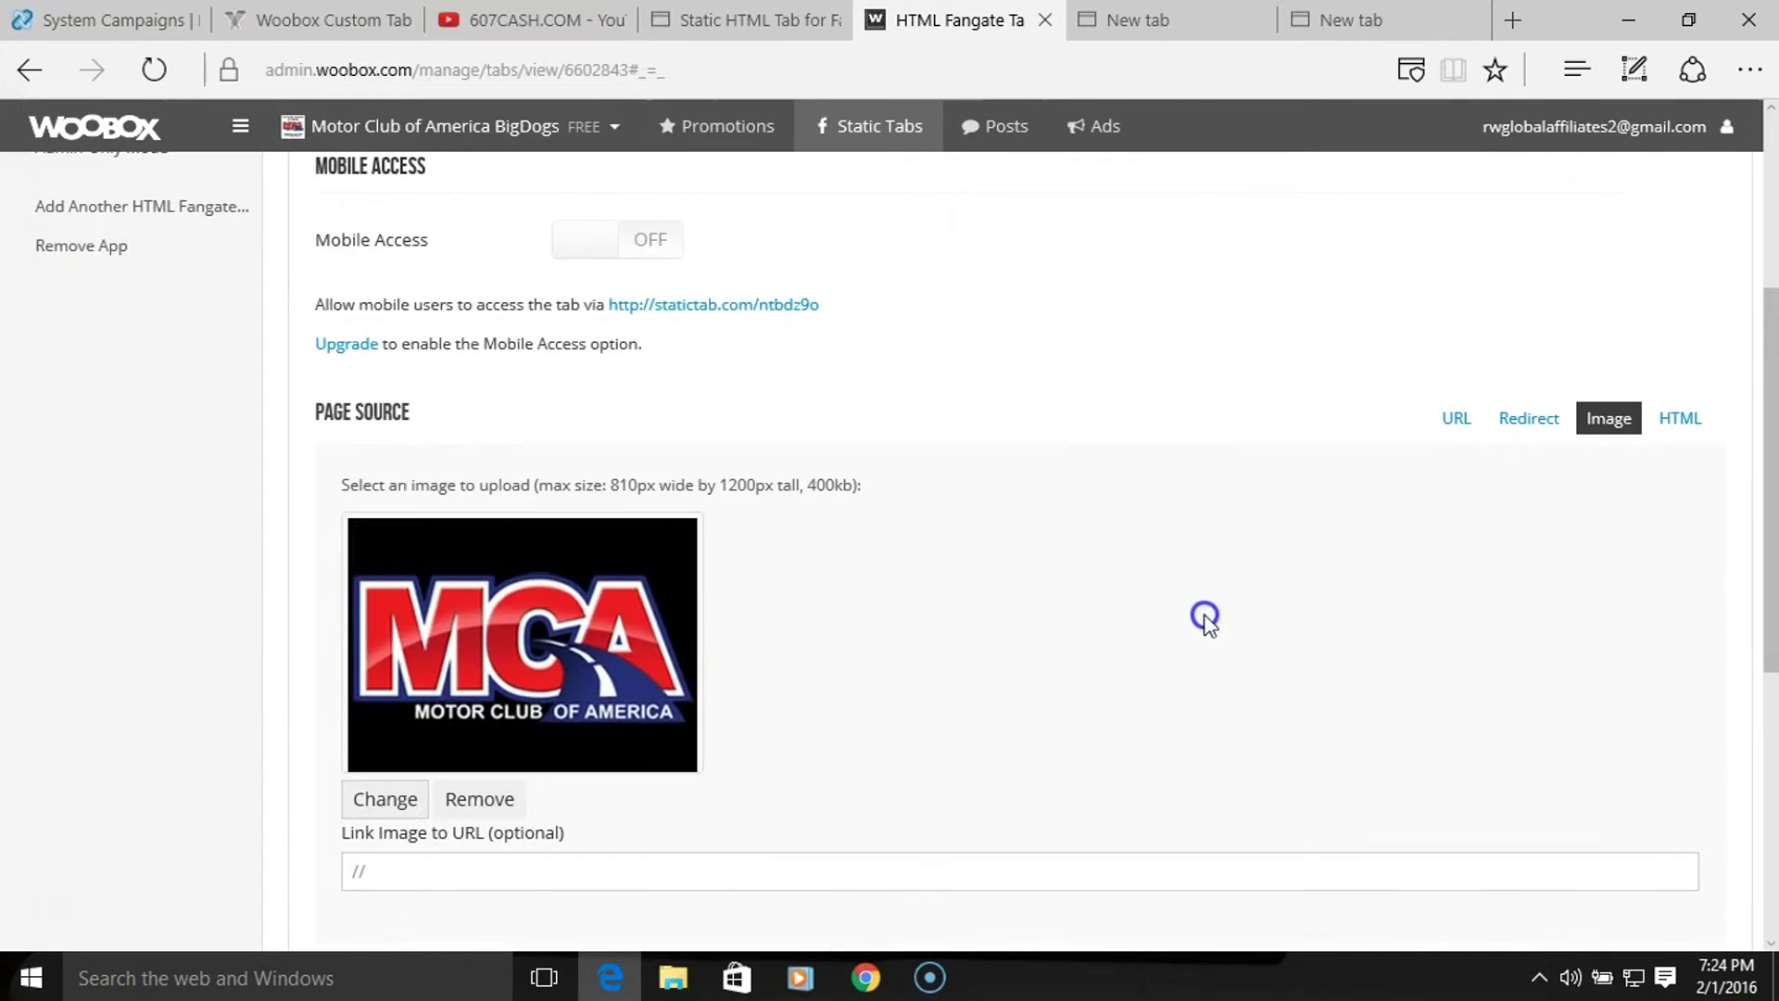
{"action": "scroll", "coordinate": [1192, 617], "scroll_direction": "down", "scroll_amount": 3}
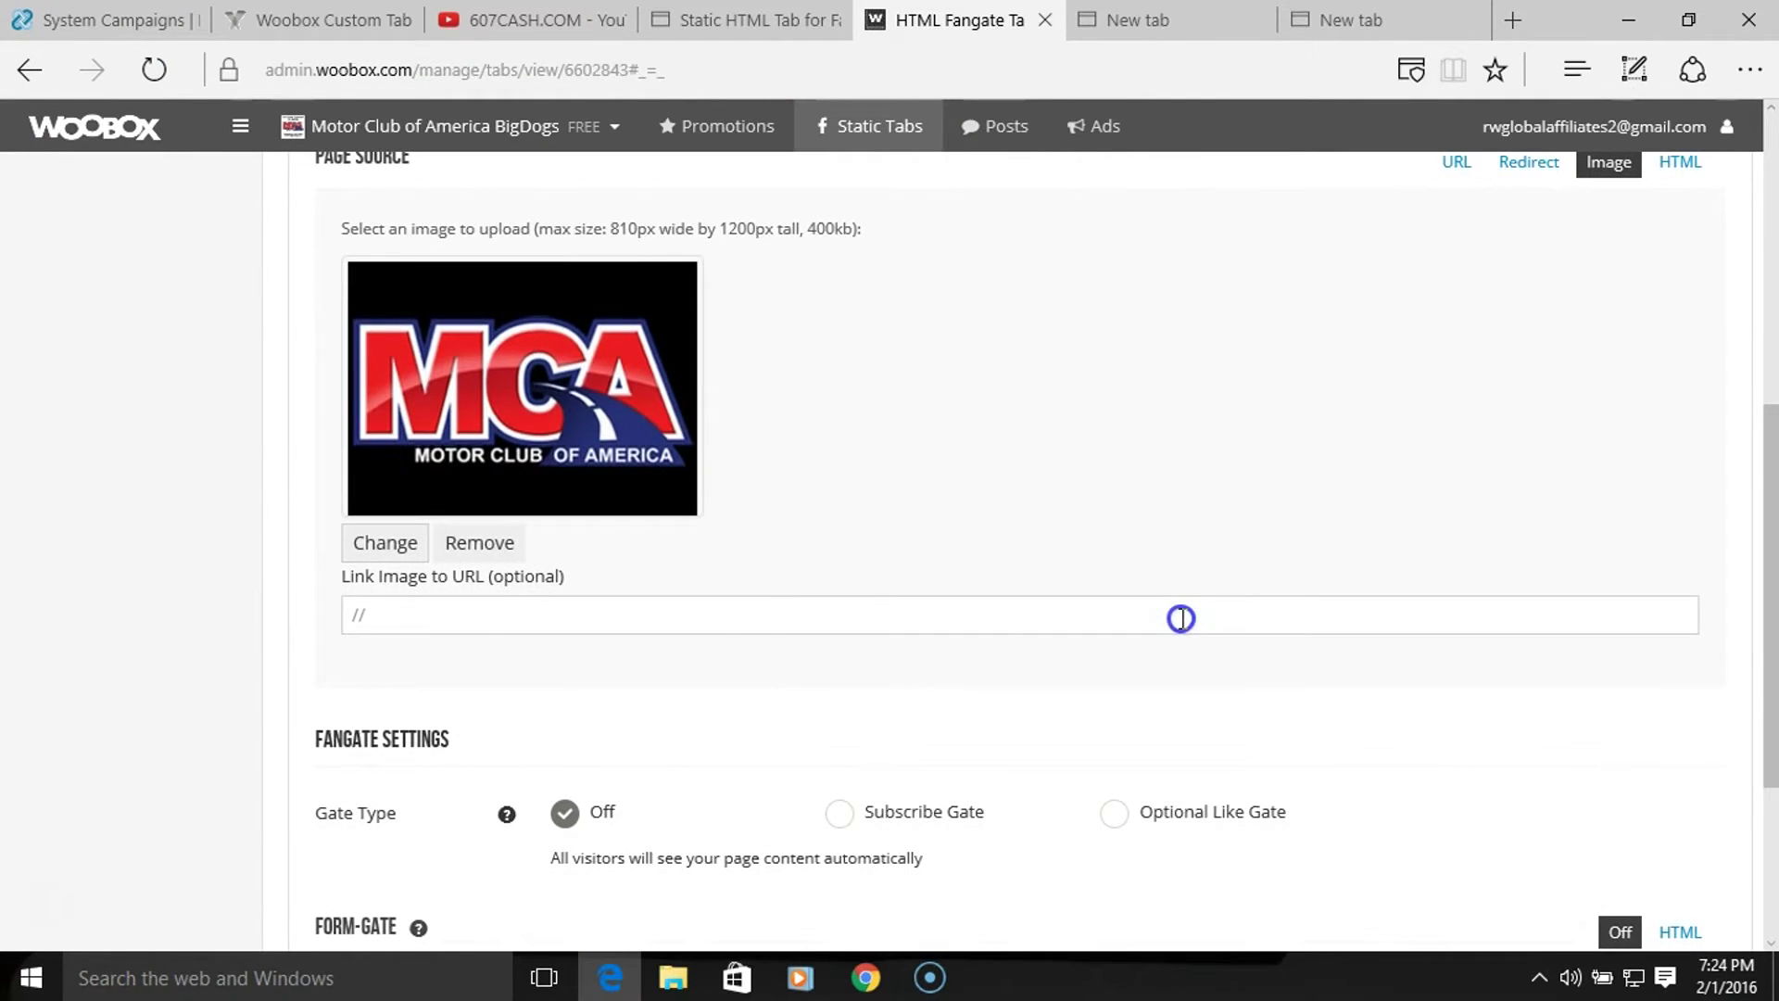
{"action": "left_click", "coordinate": [417, 615]}
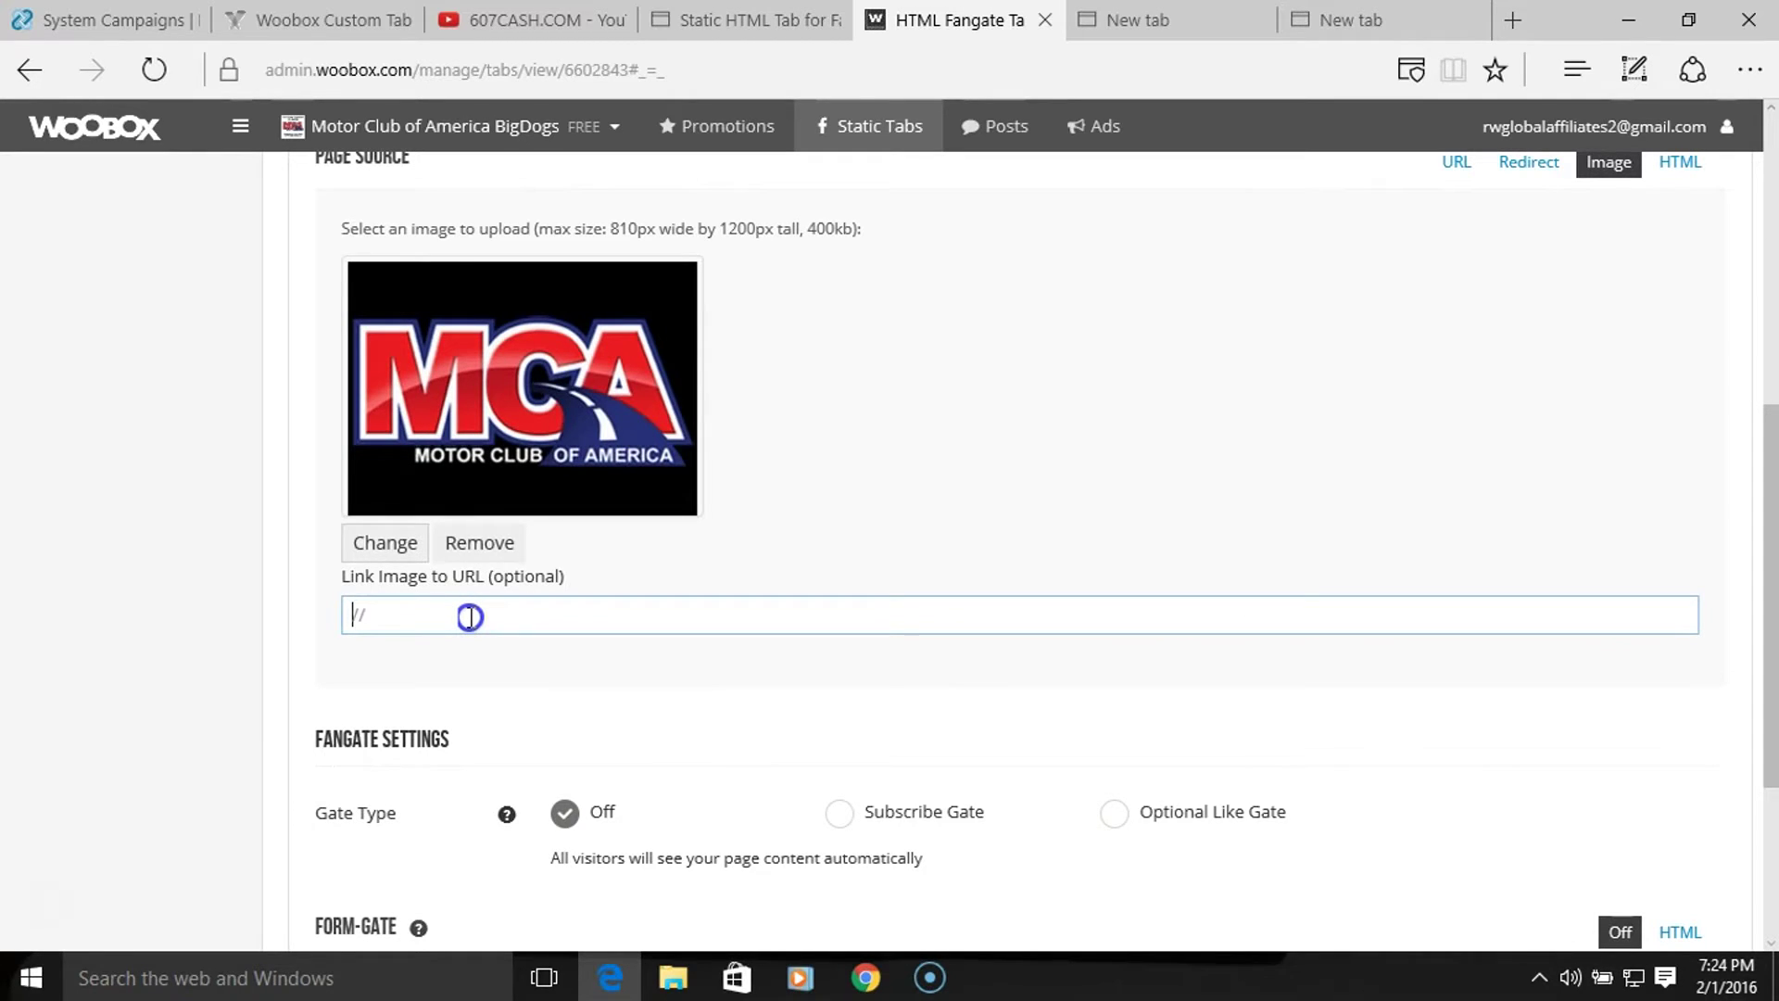
{"action": "type", "text": "http"}
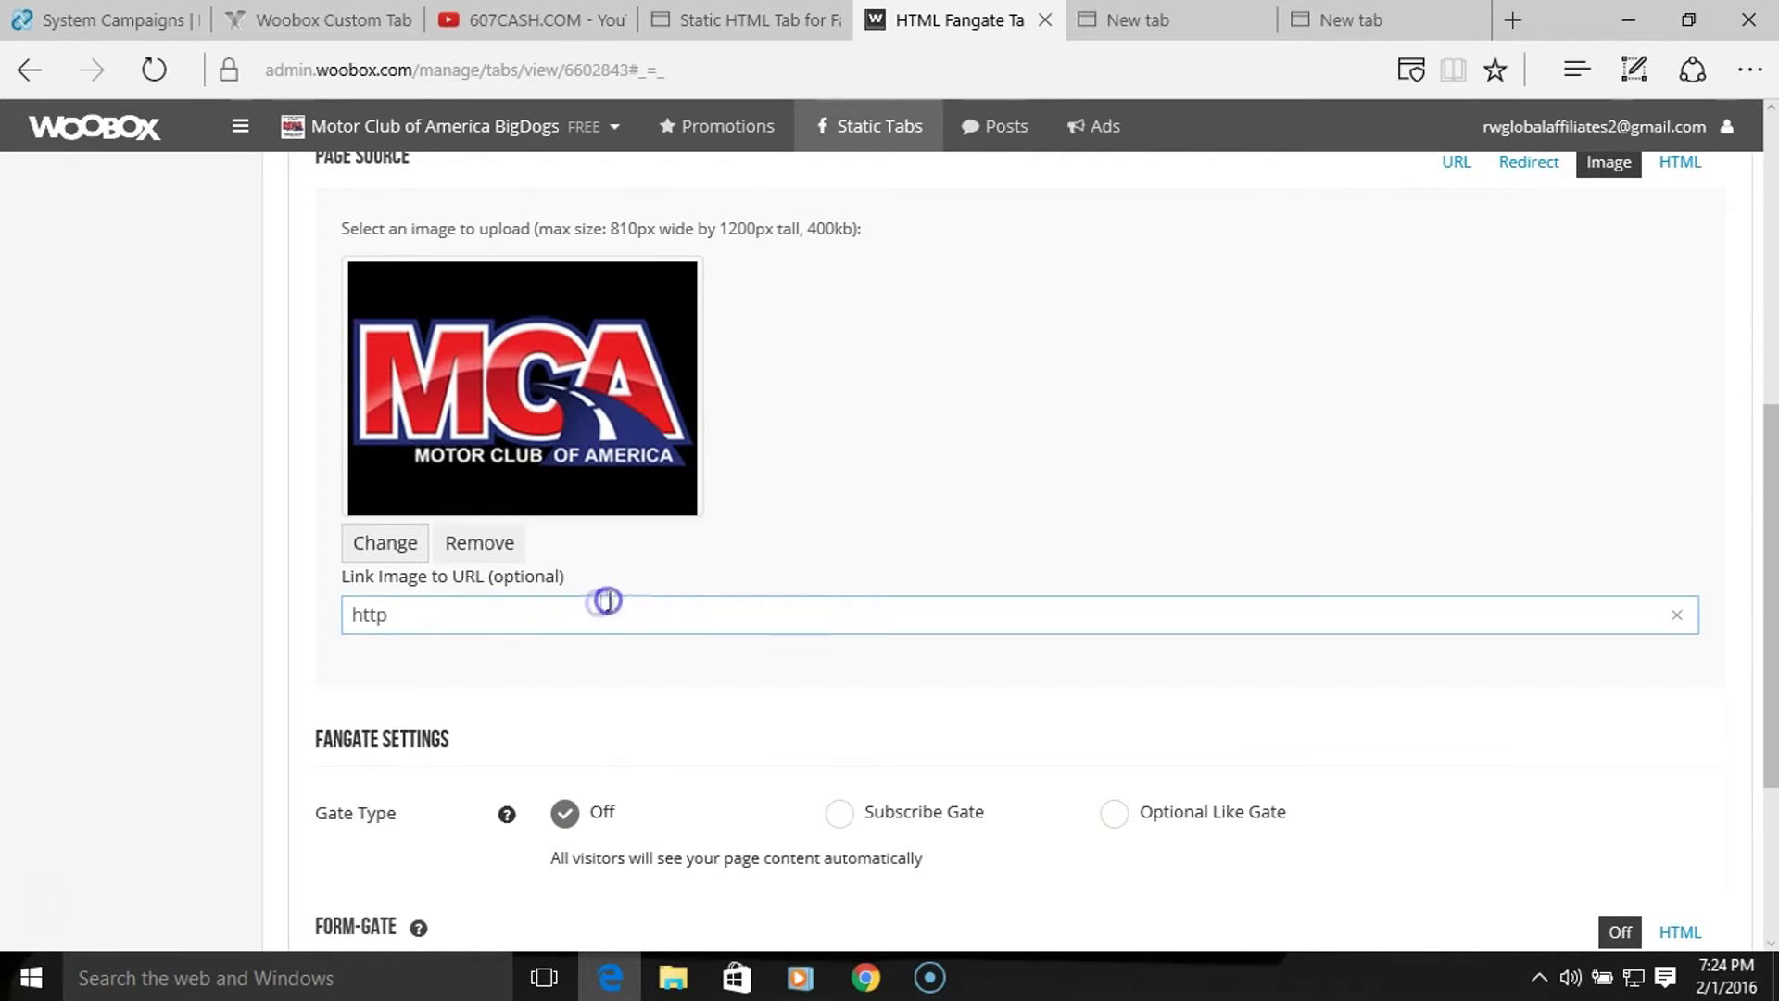
{"action": "left_click", "coordinate": [536, 565]}
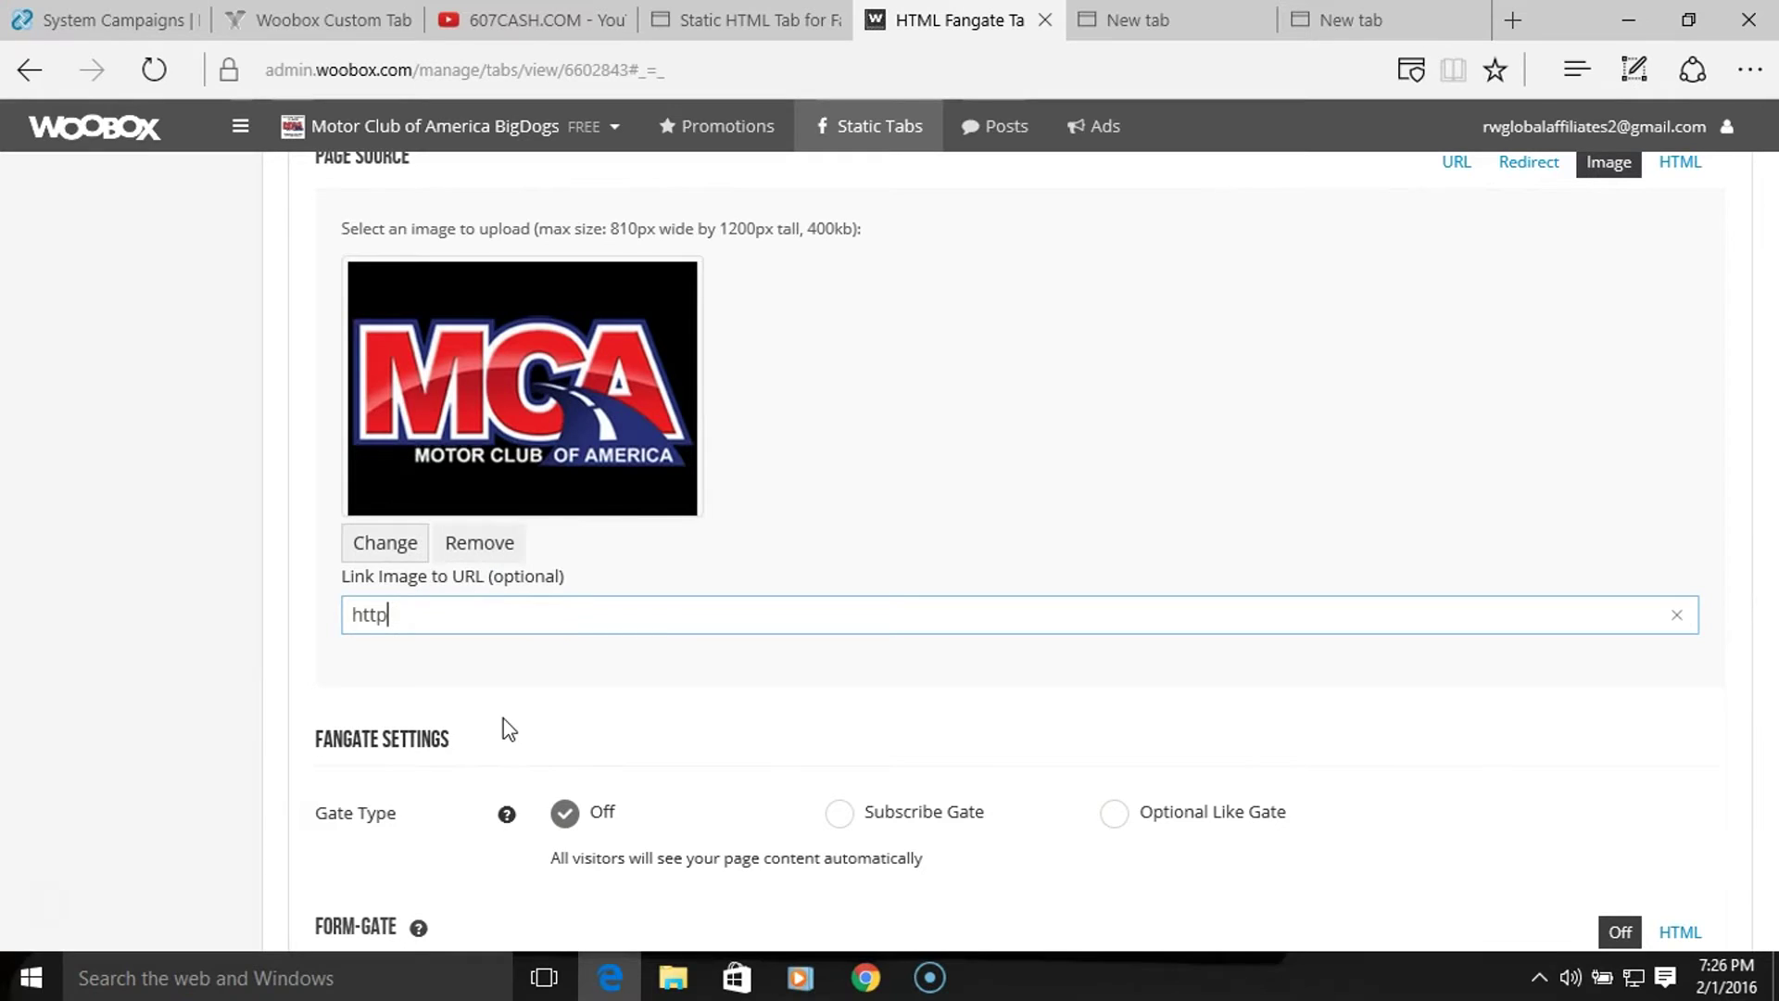
{"action": "type", "text": "s"}
{"action": "type", "text": "://"}
{"action": "key", "text": "BackSpace"}
{"action": "key", "text": "BackSpace"}
{"action": "type", "text": "//www.motorclubofamericanow.com"}
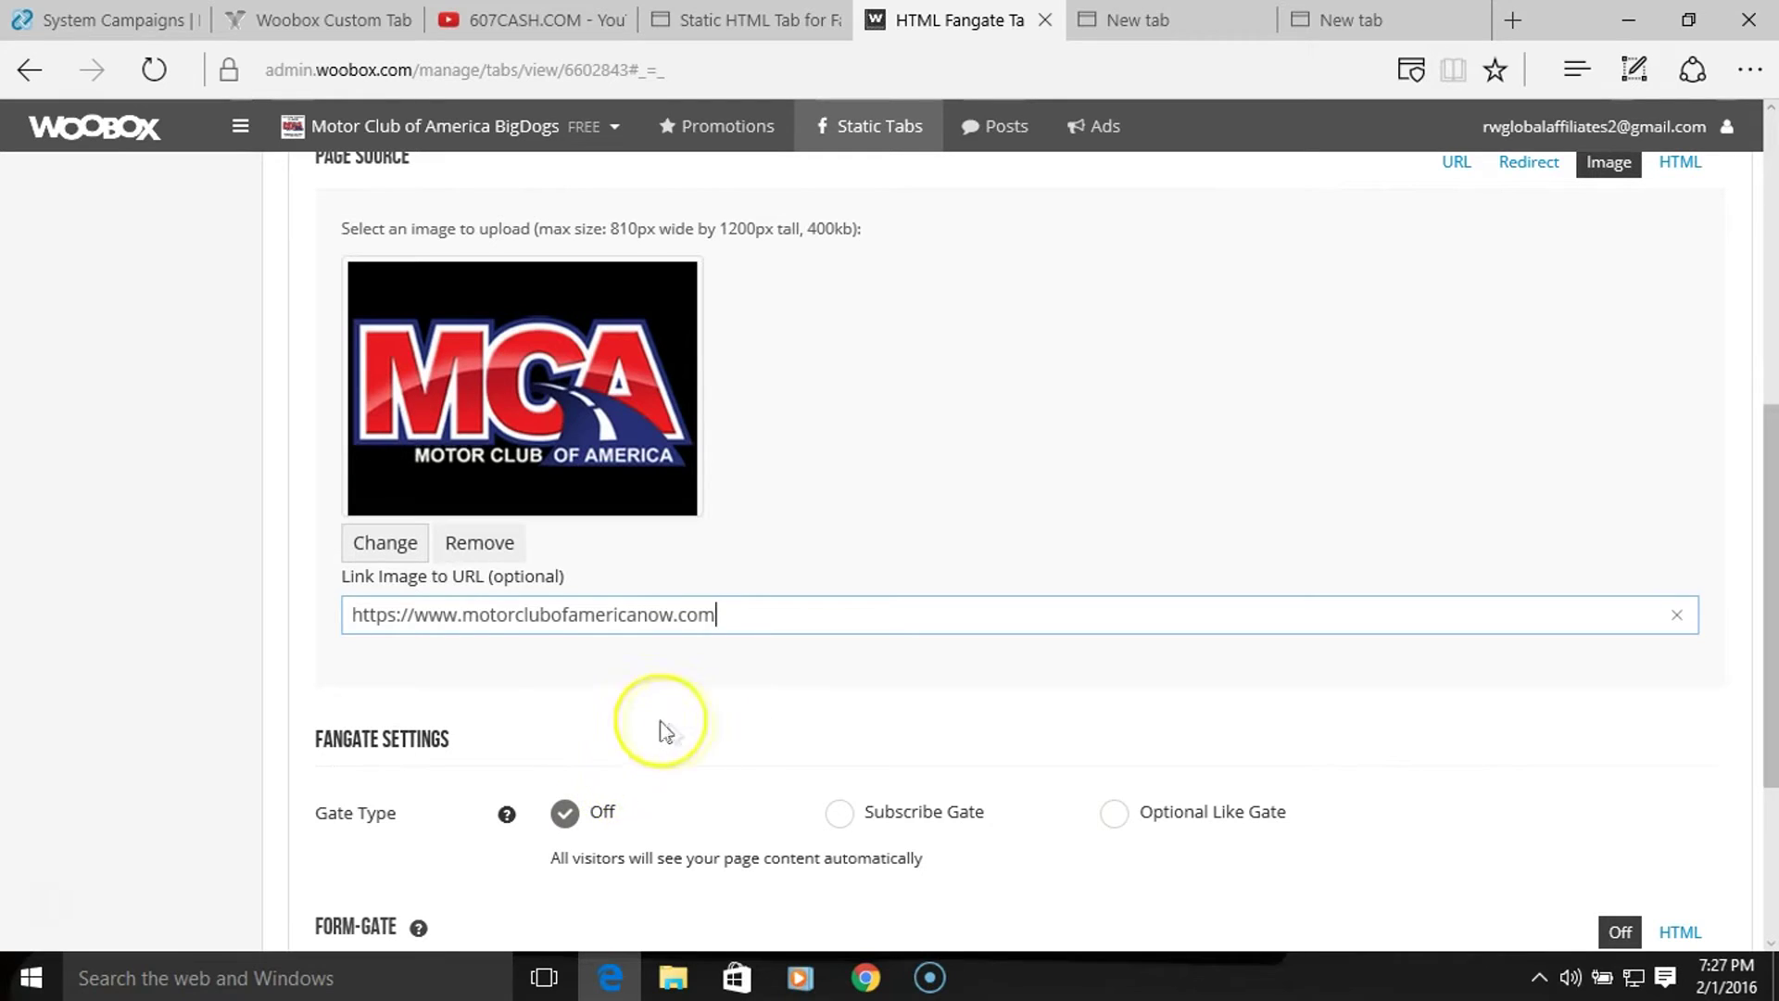
- Save the tab content settings with the gate type and form-gate left off, and look over the saved page
{"action": "scroll", "coordinate": [768, 658], "scroll_direction": "down", "scroll_amount": 3}
{"action": "scroll", "coordinate": [773, 693], "scroll_direction": "up", "scroll_amount": 6}
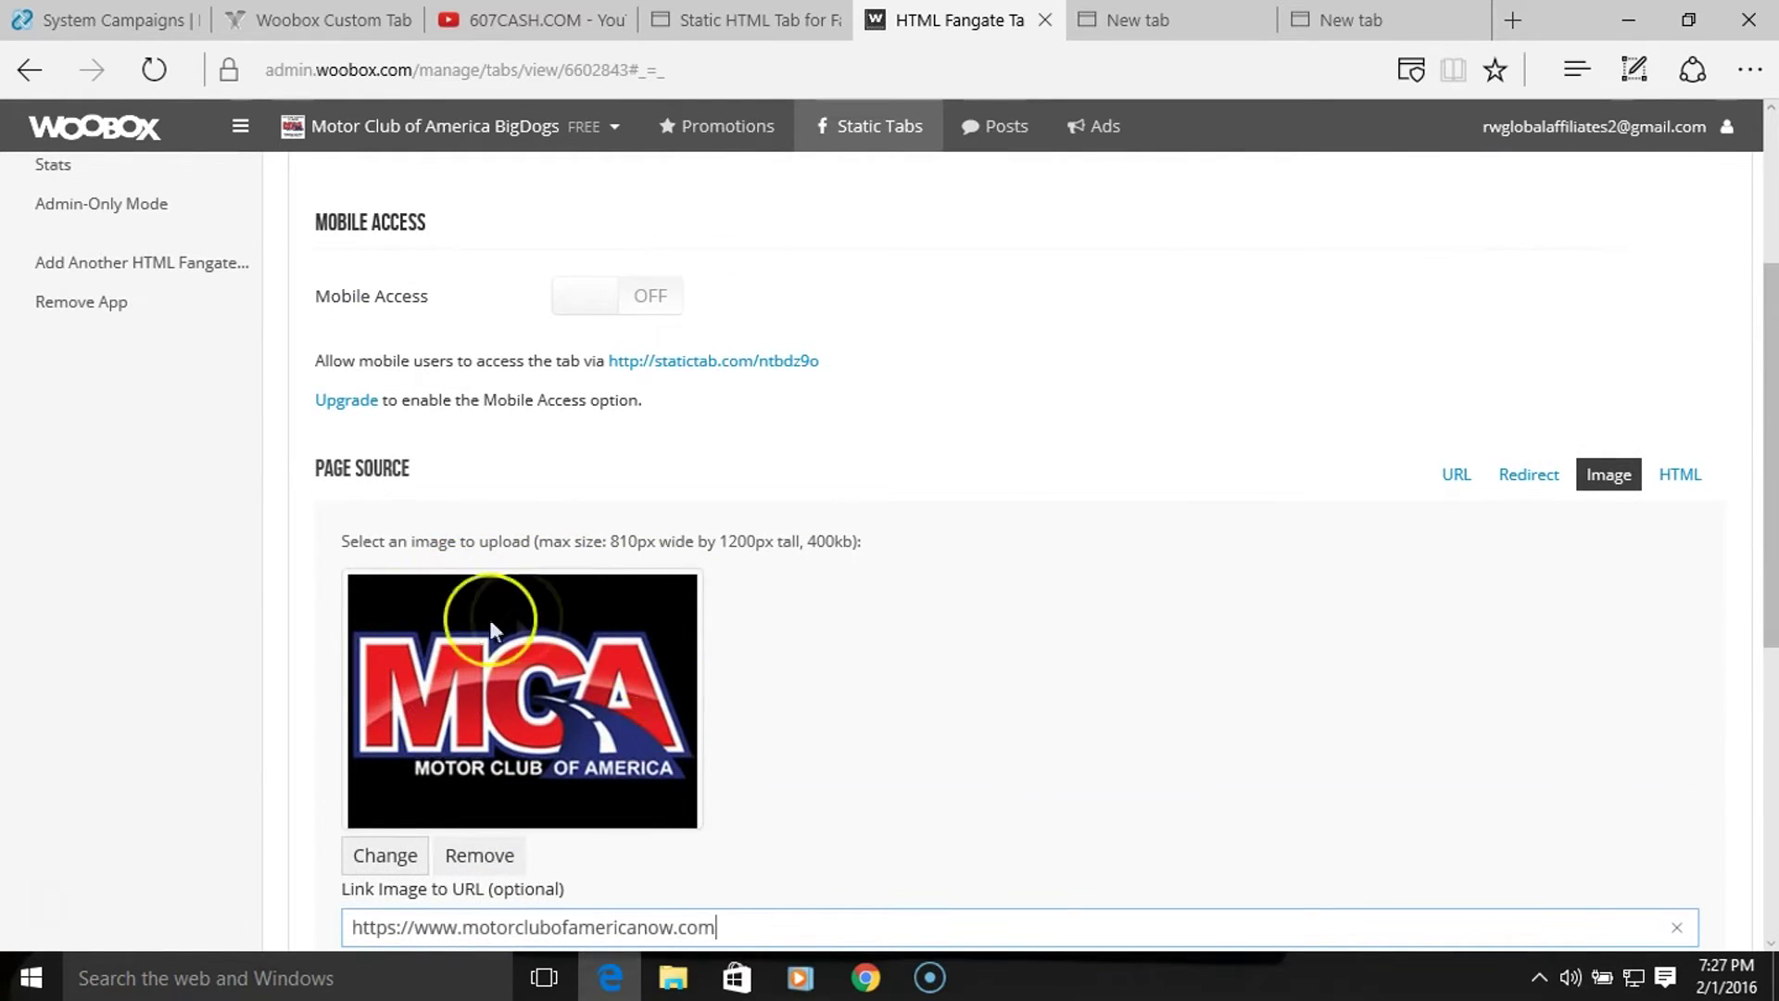
{"action": "scroll", "coordinate": [686, 765], "scroll_direction": "down", "scroll_amount": 2}
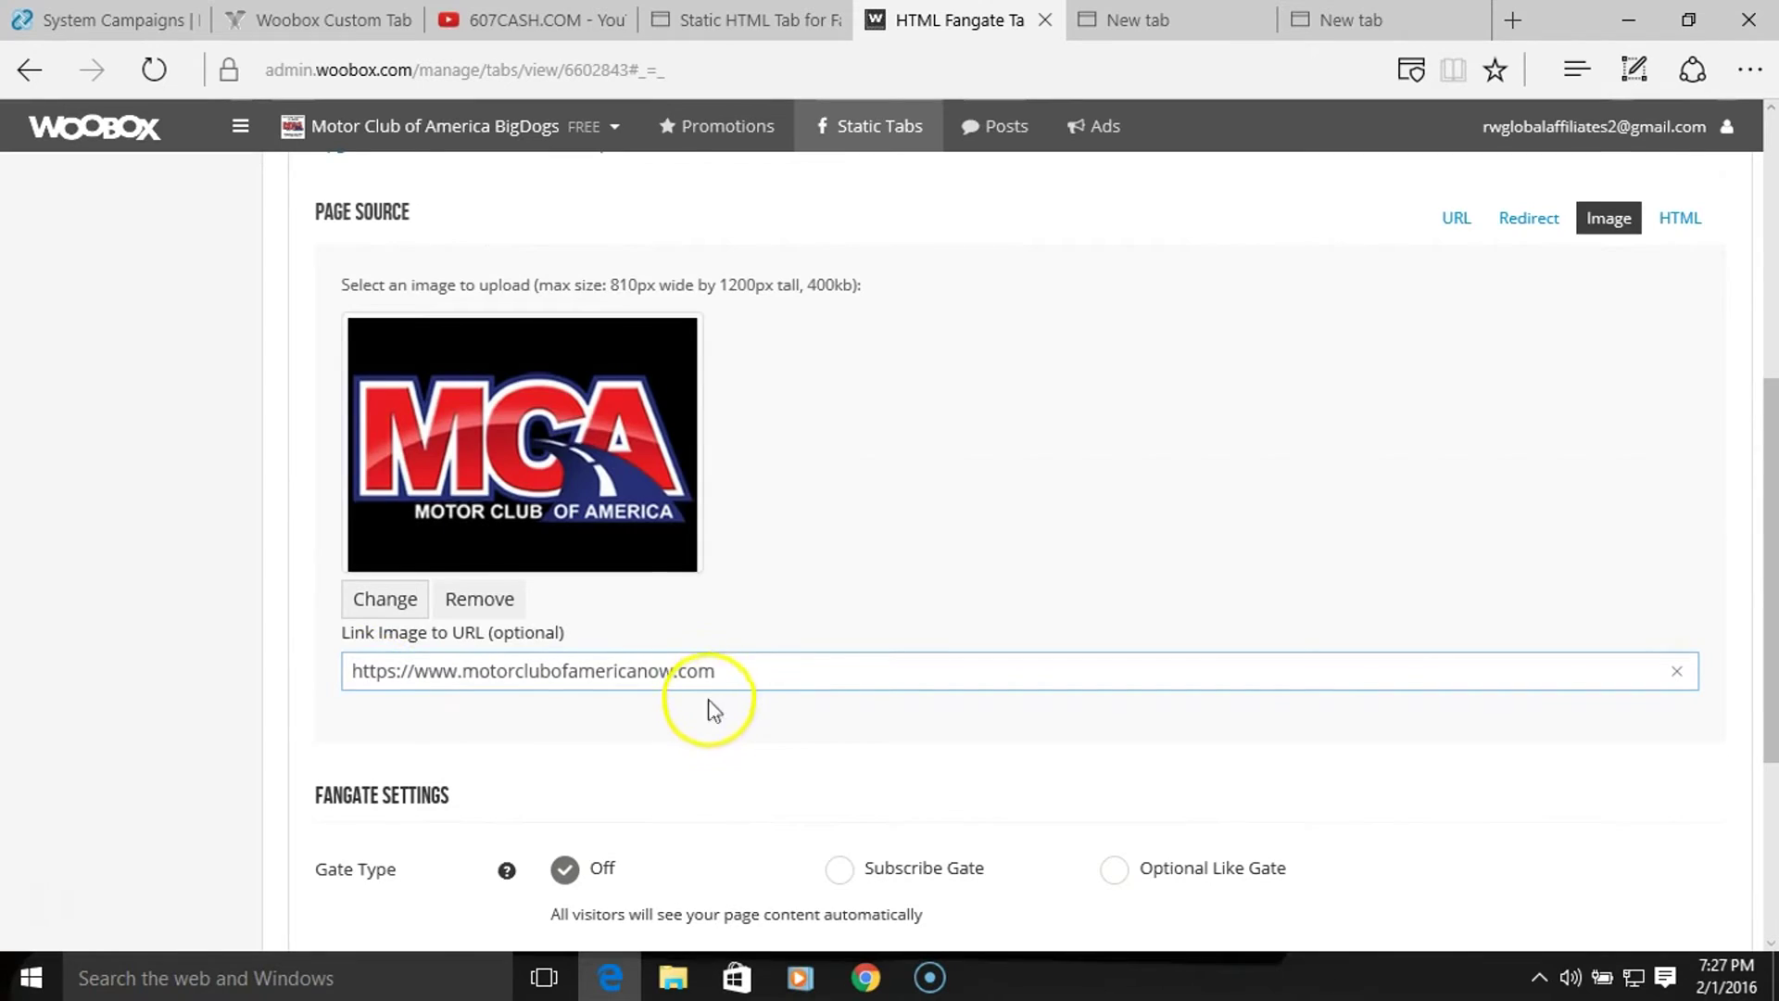
{"action": "scroll", "coordinate": [705, 709], "scroll_direction": "down", "scroll_amount": 3}
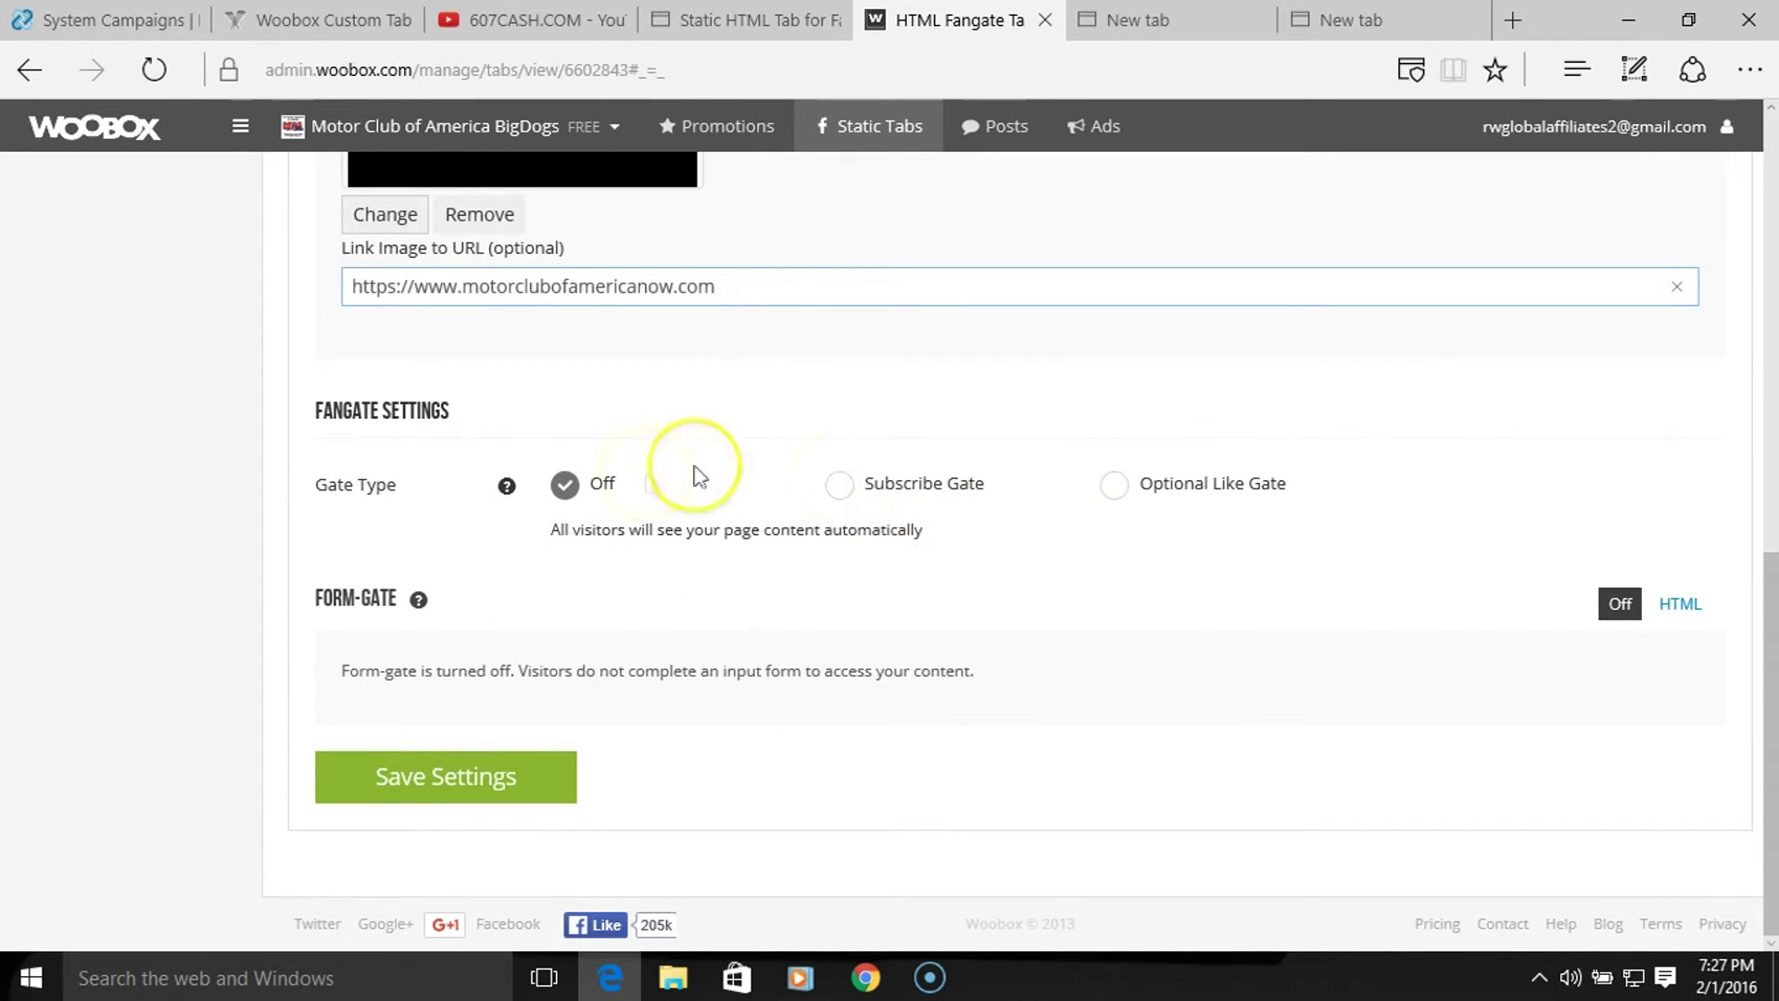
{"action": "left_click", "coordinate": [518, 803]}
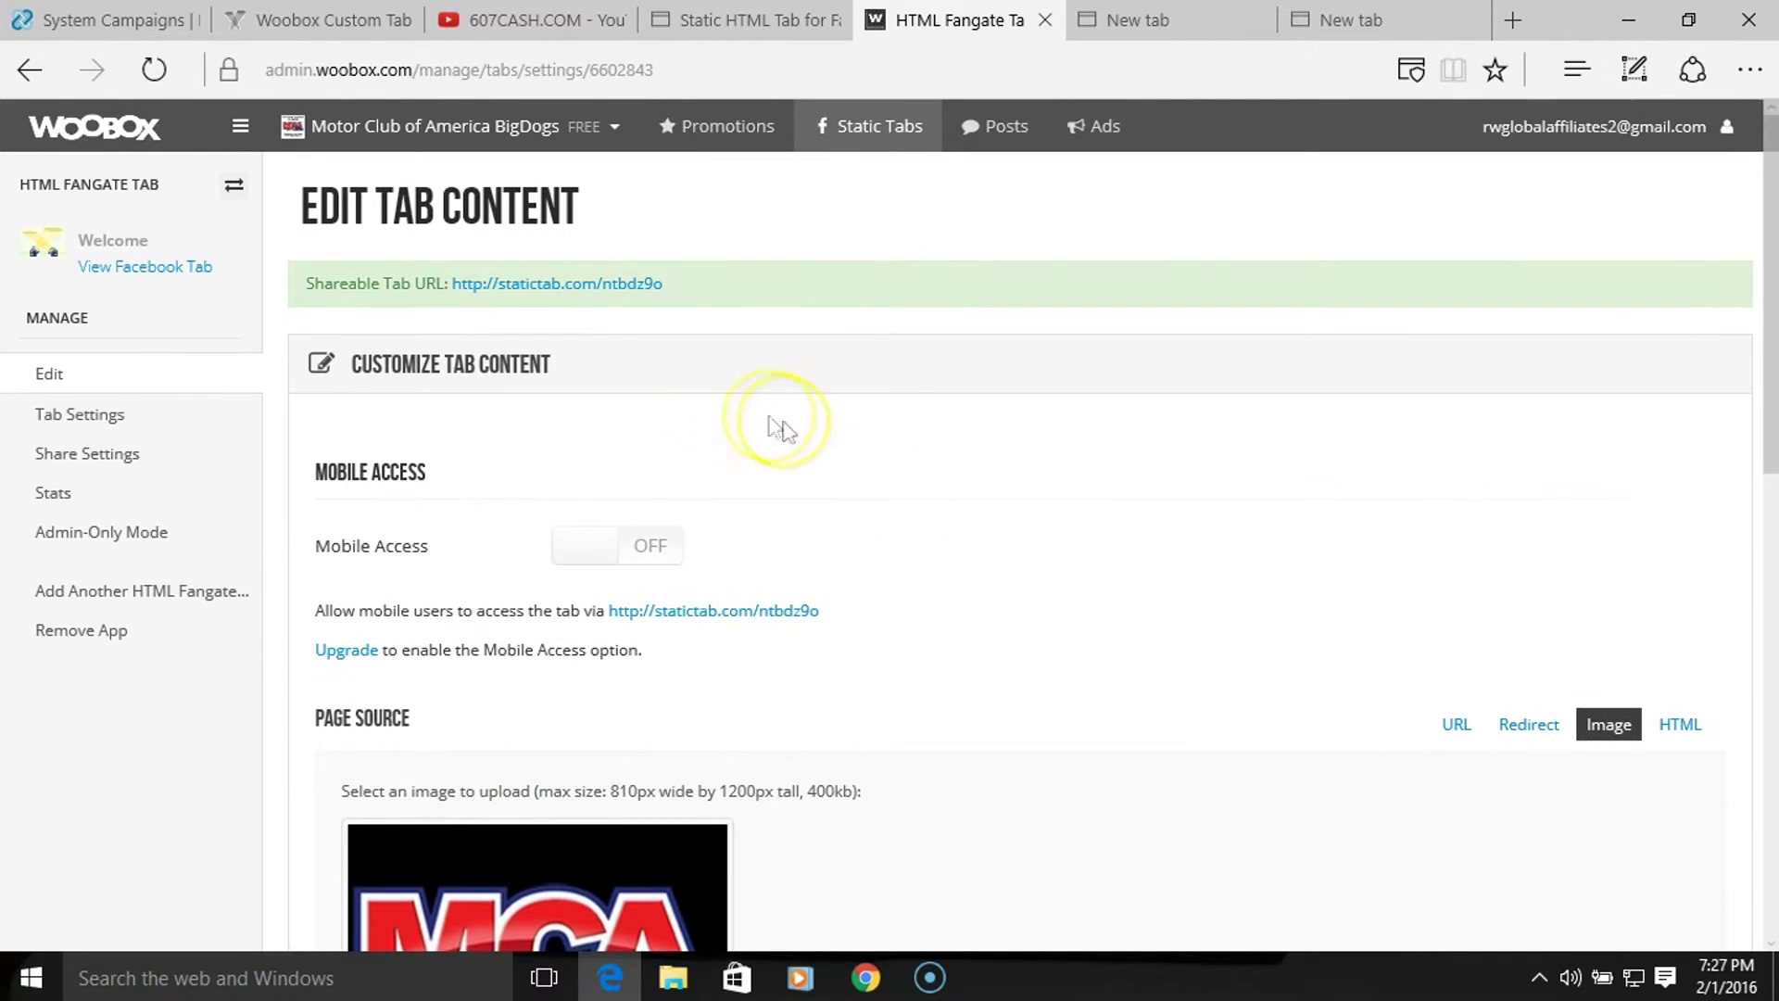
{"action": "scroll", "coordinate": [648, 519], "scroll_direction": "down", "scroll_amount": 7}
{"action": "scroll", "coordinate": [637, 582], "scroll_direction": "up", "scroll_amount": 7}
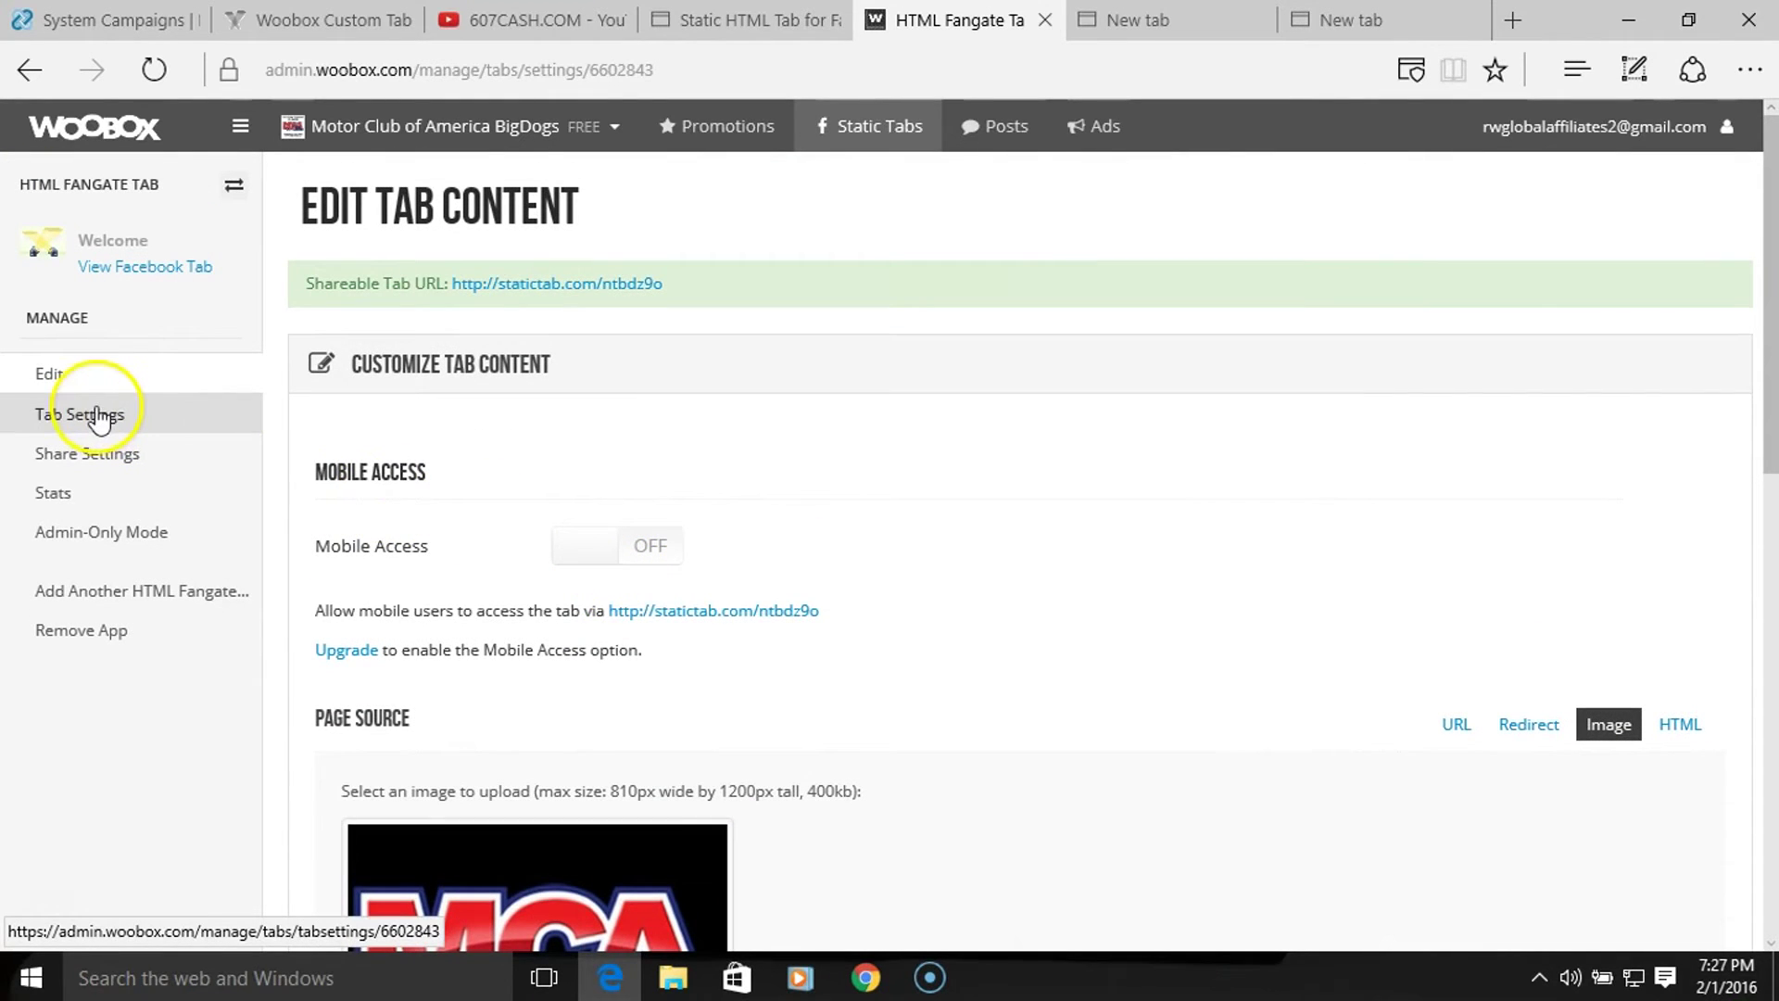
- Open the tab settings and replace the tab image with the black MCA logo from the Pictures folder
{"action": "left_click", "coordinate": [95, 420]}
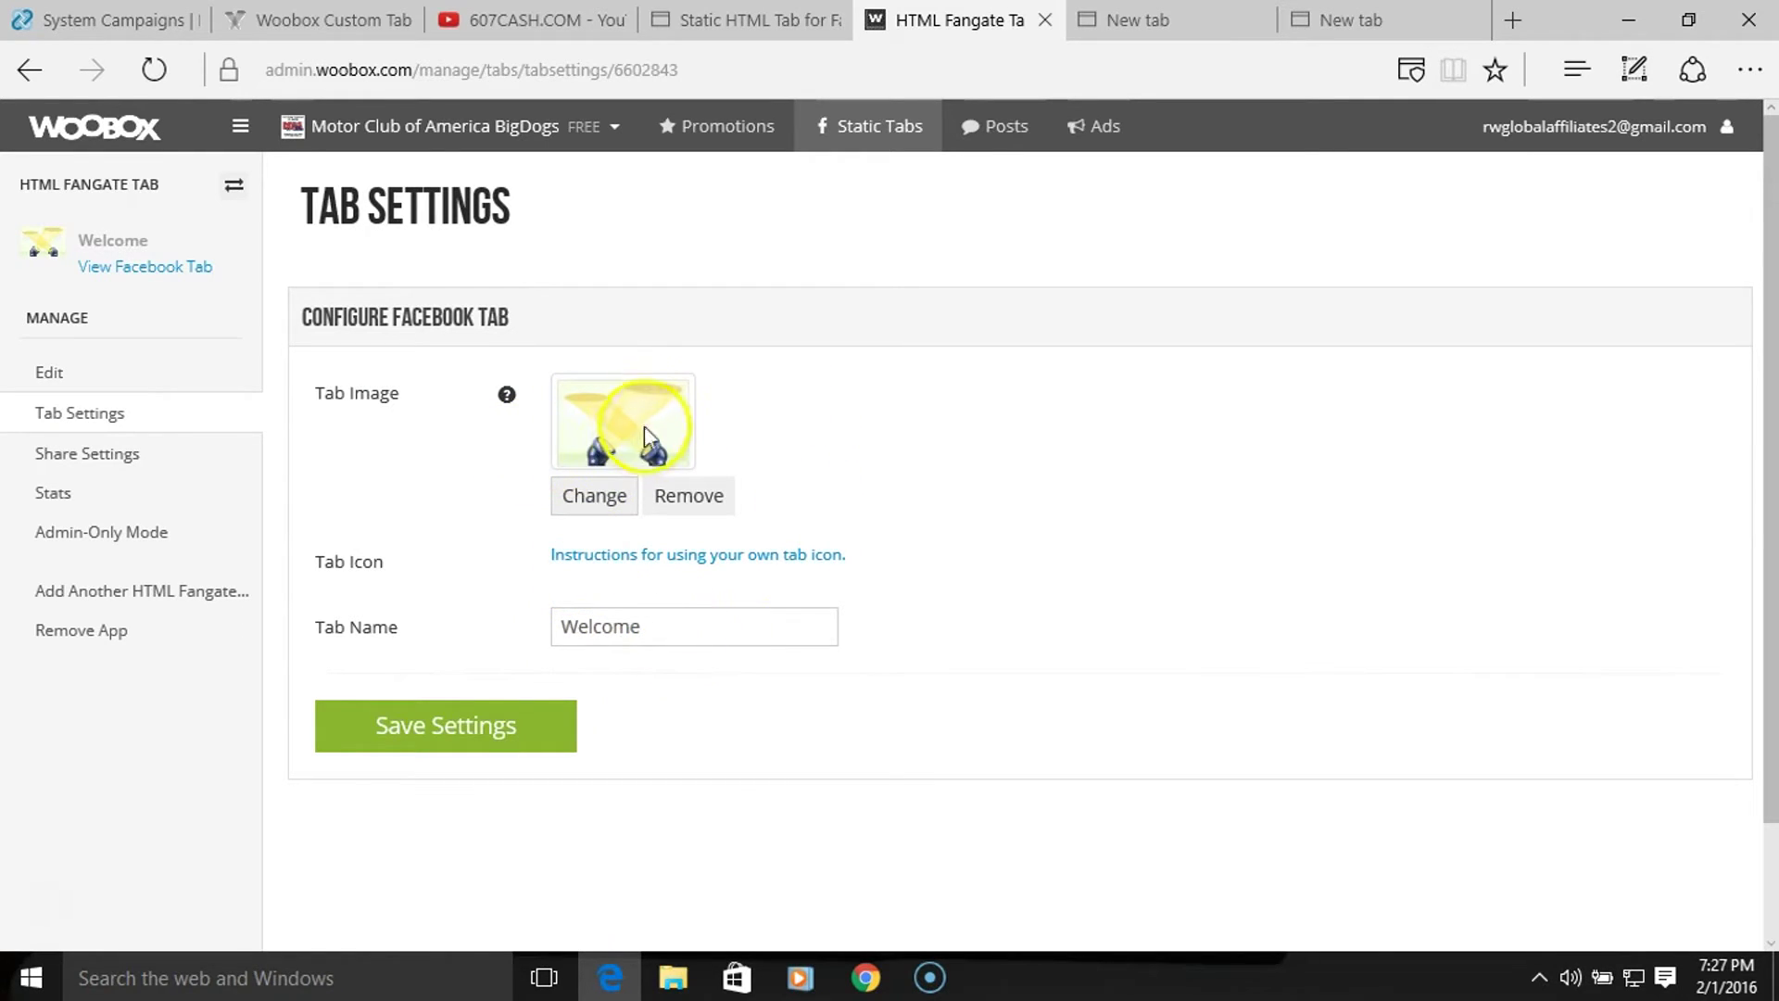
{"action": "left_click", "coordinate": [603, 493]}
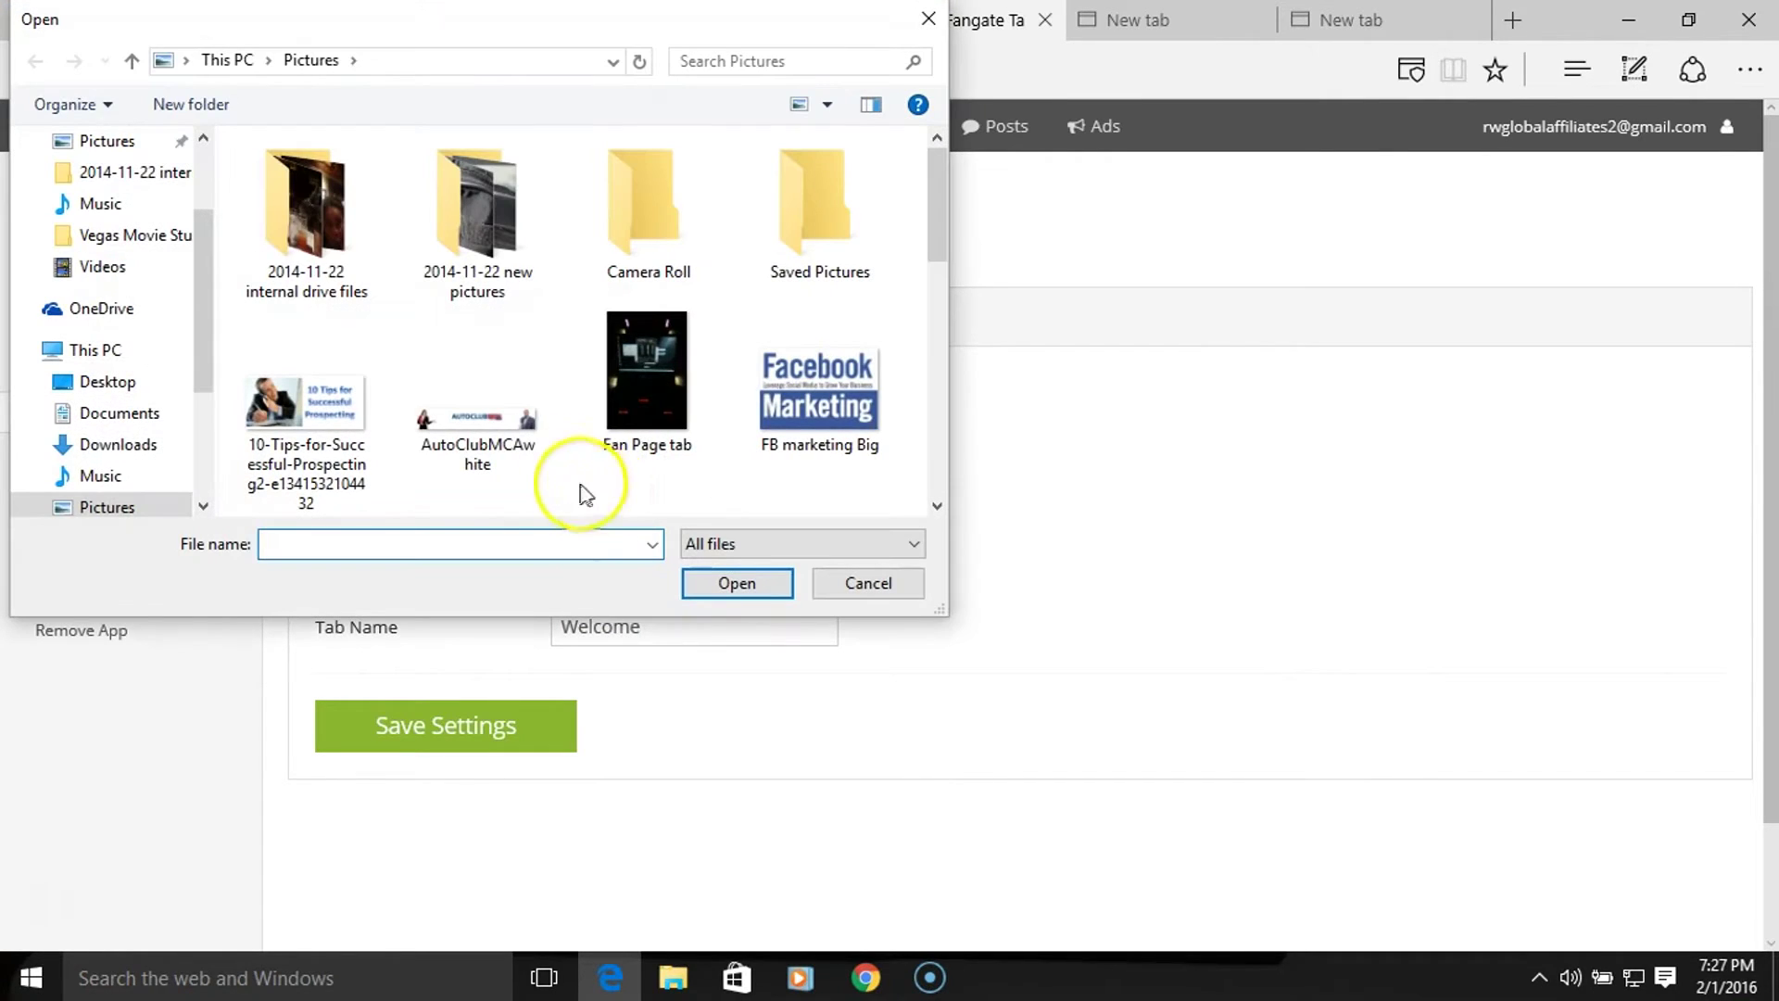
{"action": "scroll", "coordinate": [568, 402], "scroll_direction": "down", "scroll_amount": 5}
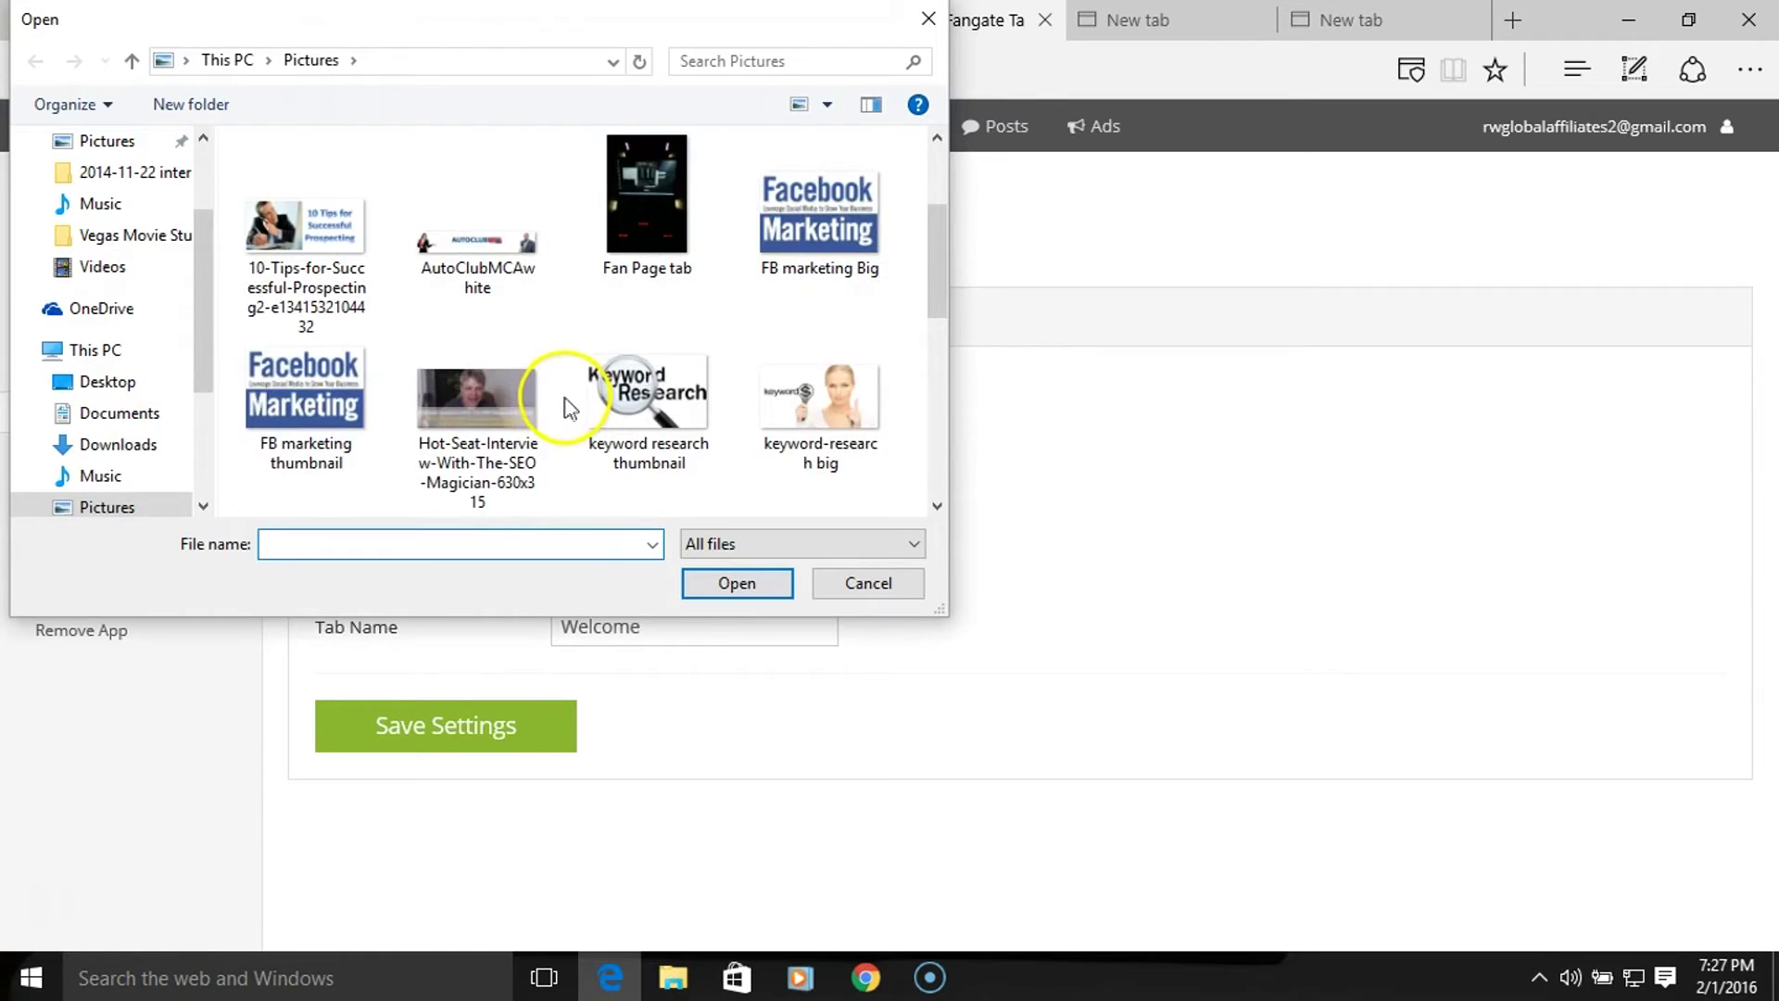
{"action": "double_click", "coordinate": [376, 428]}
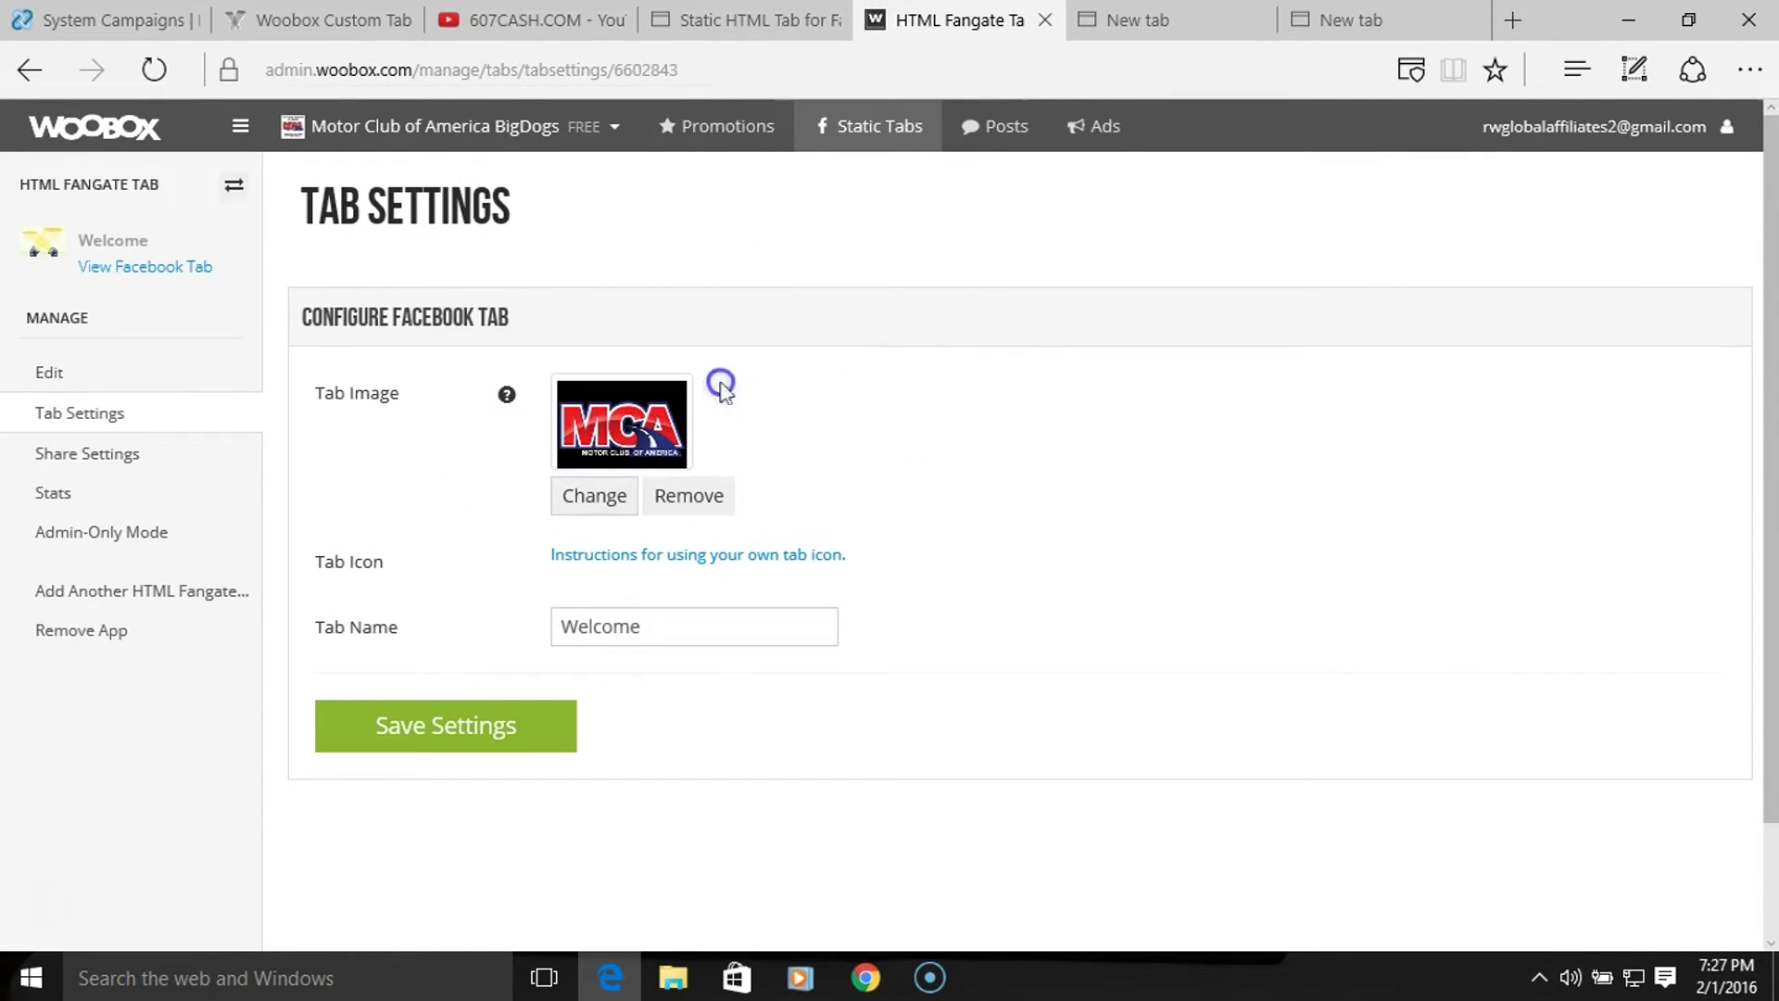
- Rename the Facebook tab to "Join MCA now" and save the tab settings
{"action": "left_click_drag", "start_coordinate": [653, 628], "coordinate": [469, 621]}
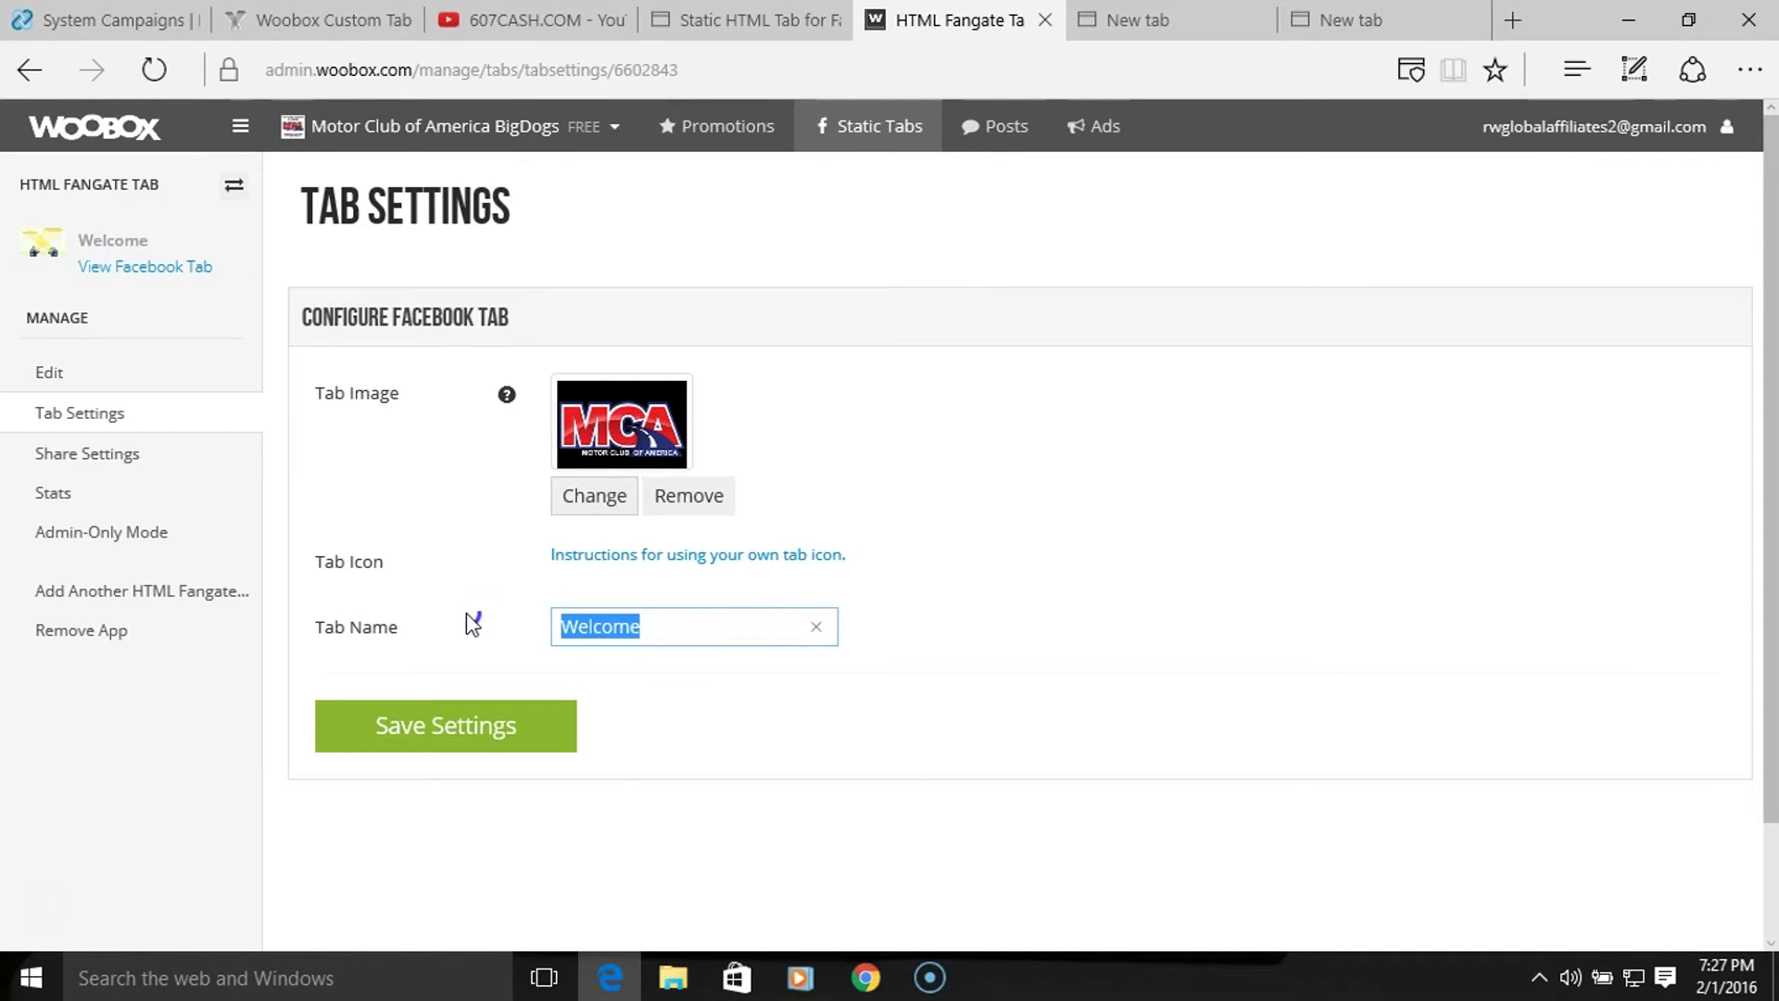
{"action": "type", "text": "Join MCA now"}
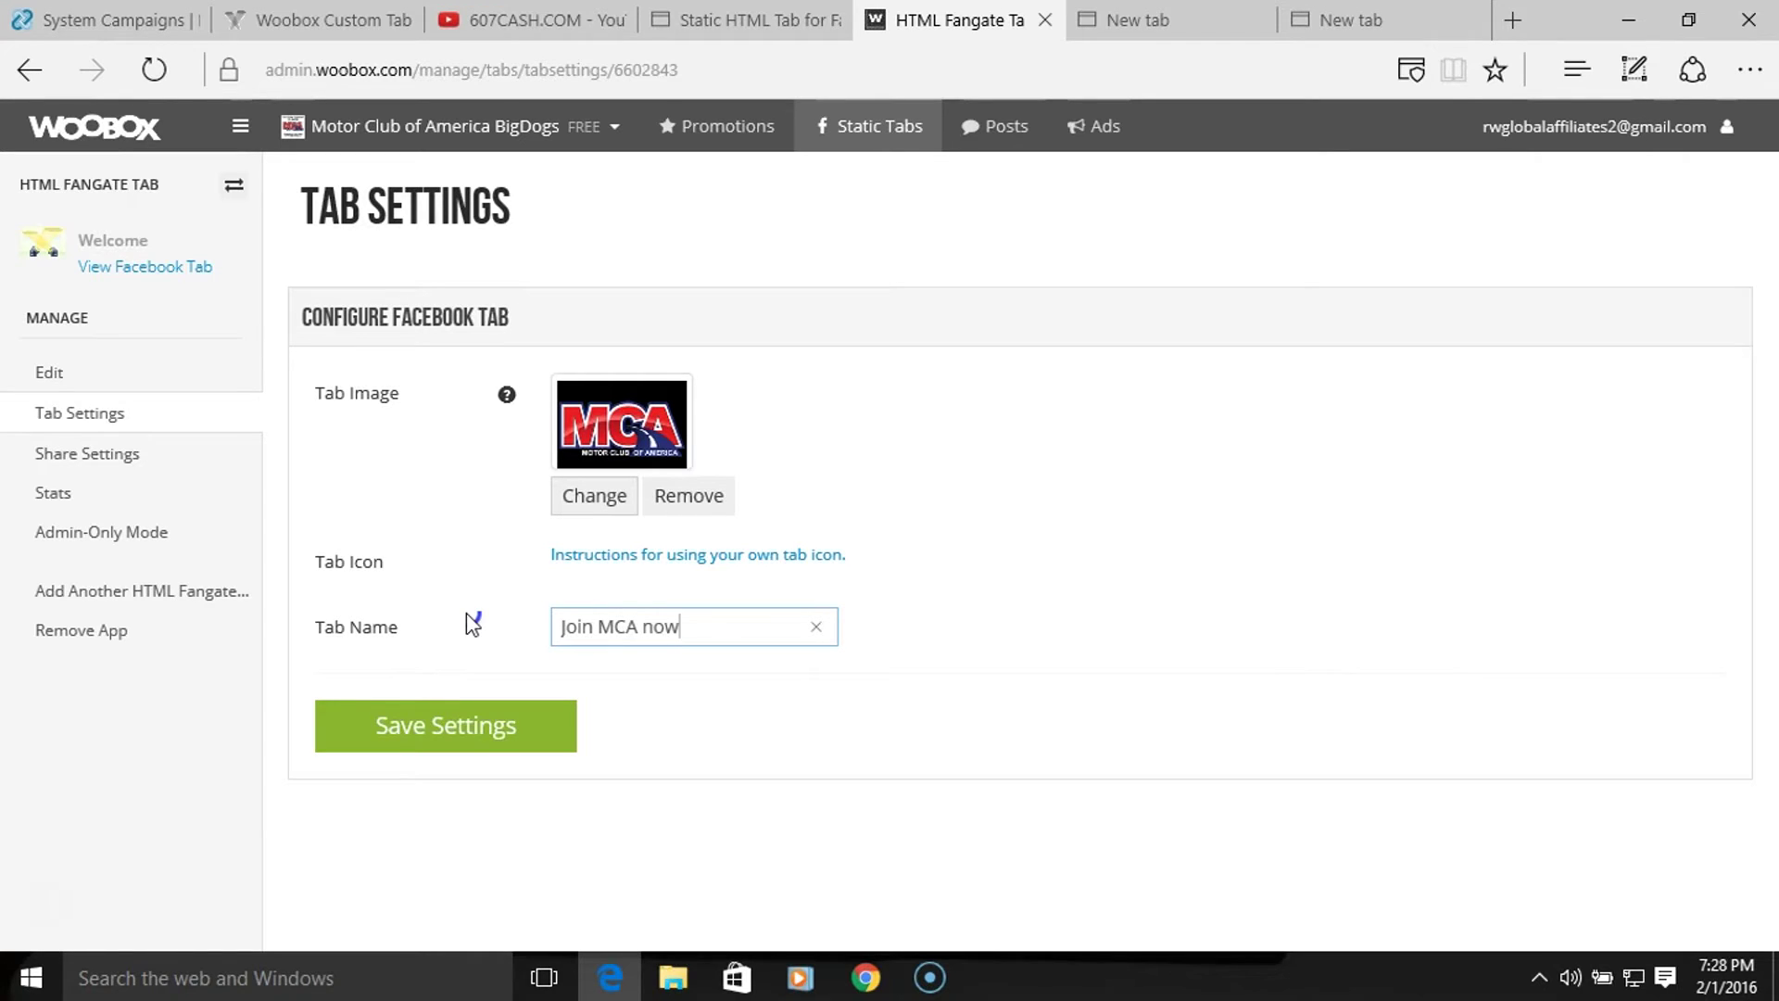
{"action": "left_click", "coordinate": [419, 721]}
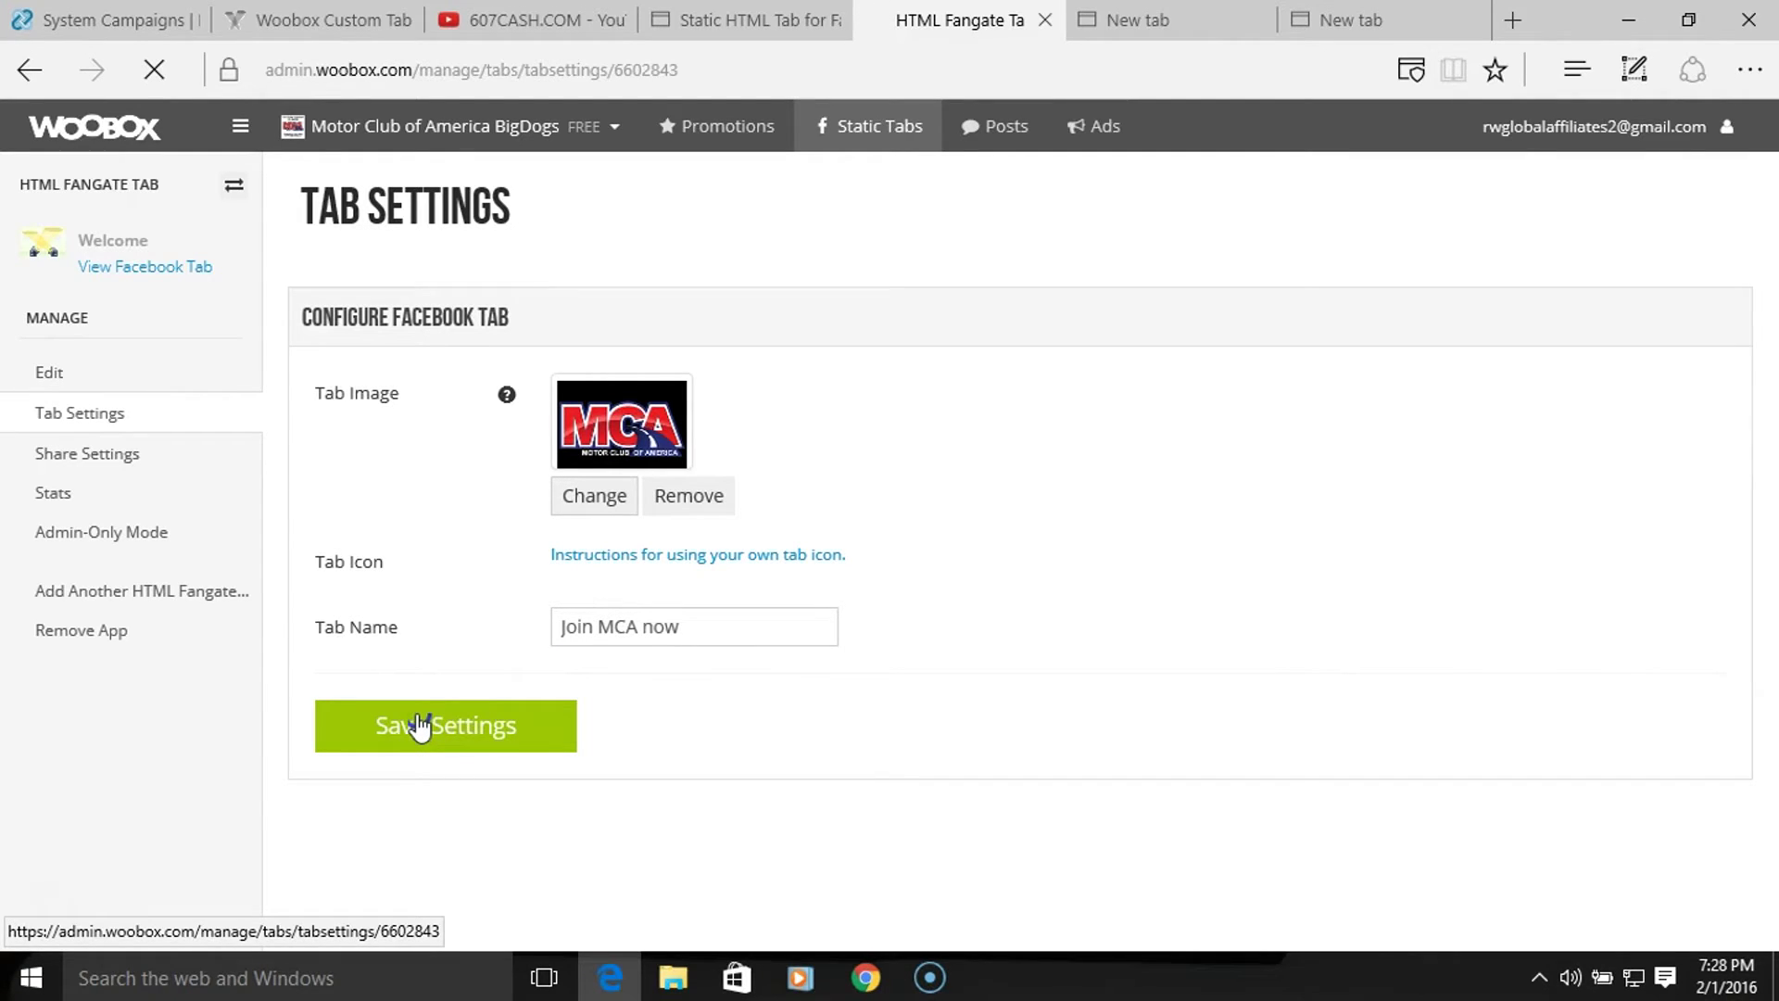
{"action": "left_click", "coordinate": [418, 721]}
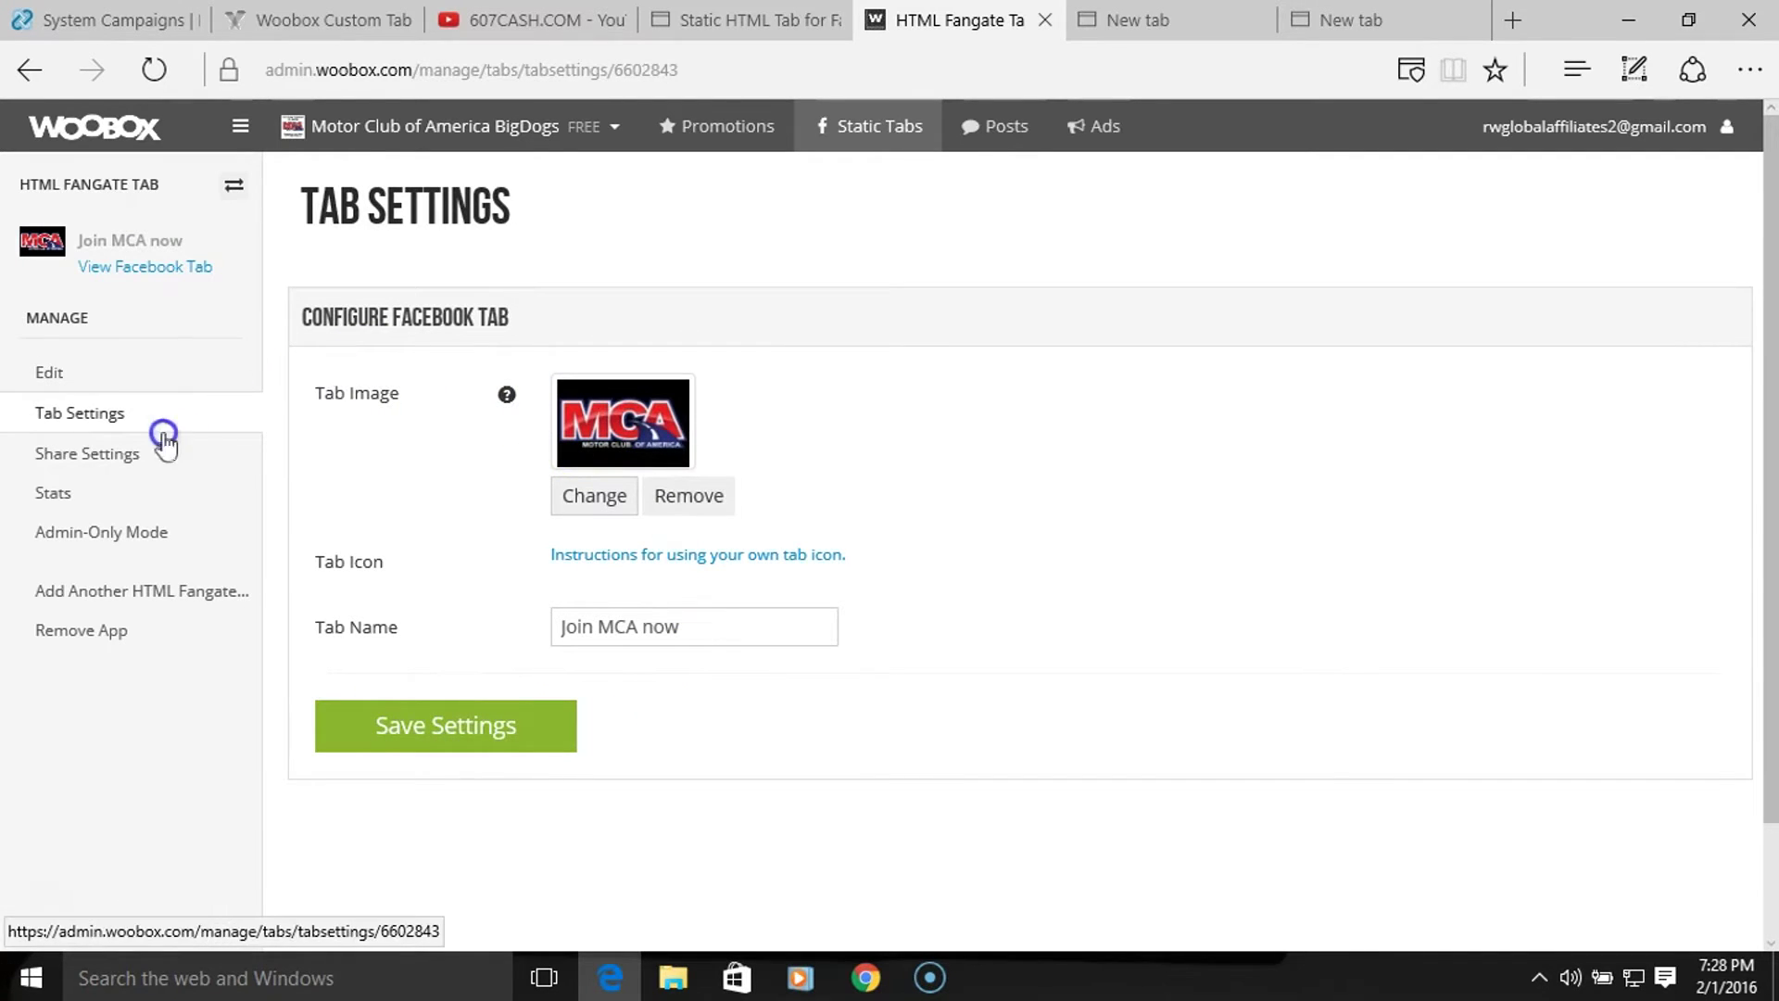
- View the custom tab on the Facebook page, test the MCA logo's link, and close the page it opens
{"action": "left_click", "coordinate": [160, 271]}
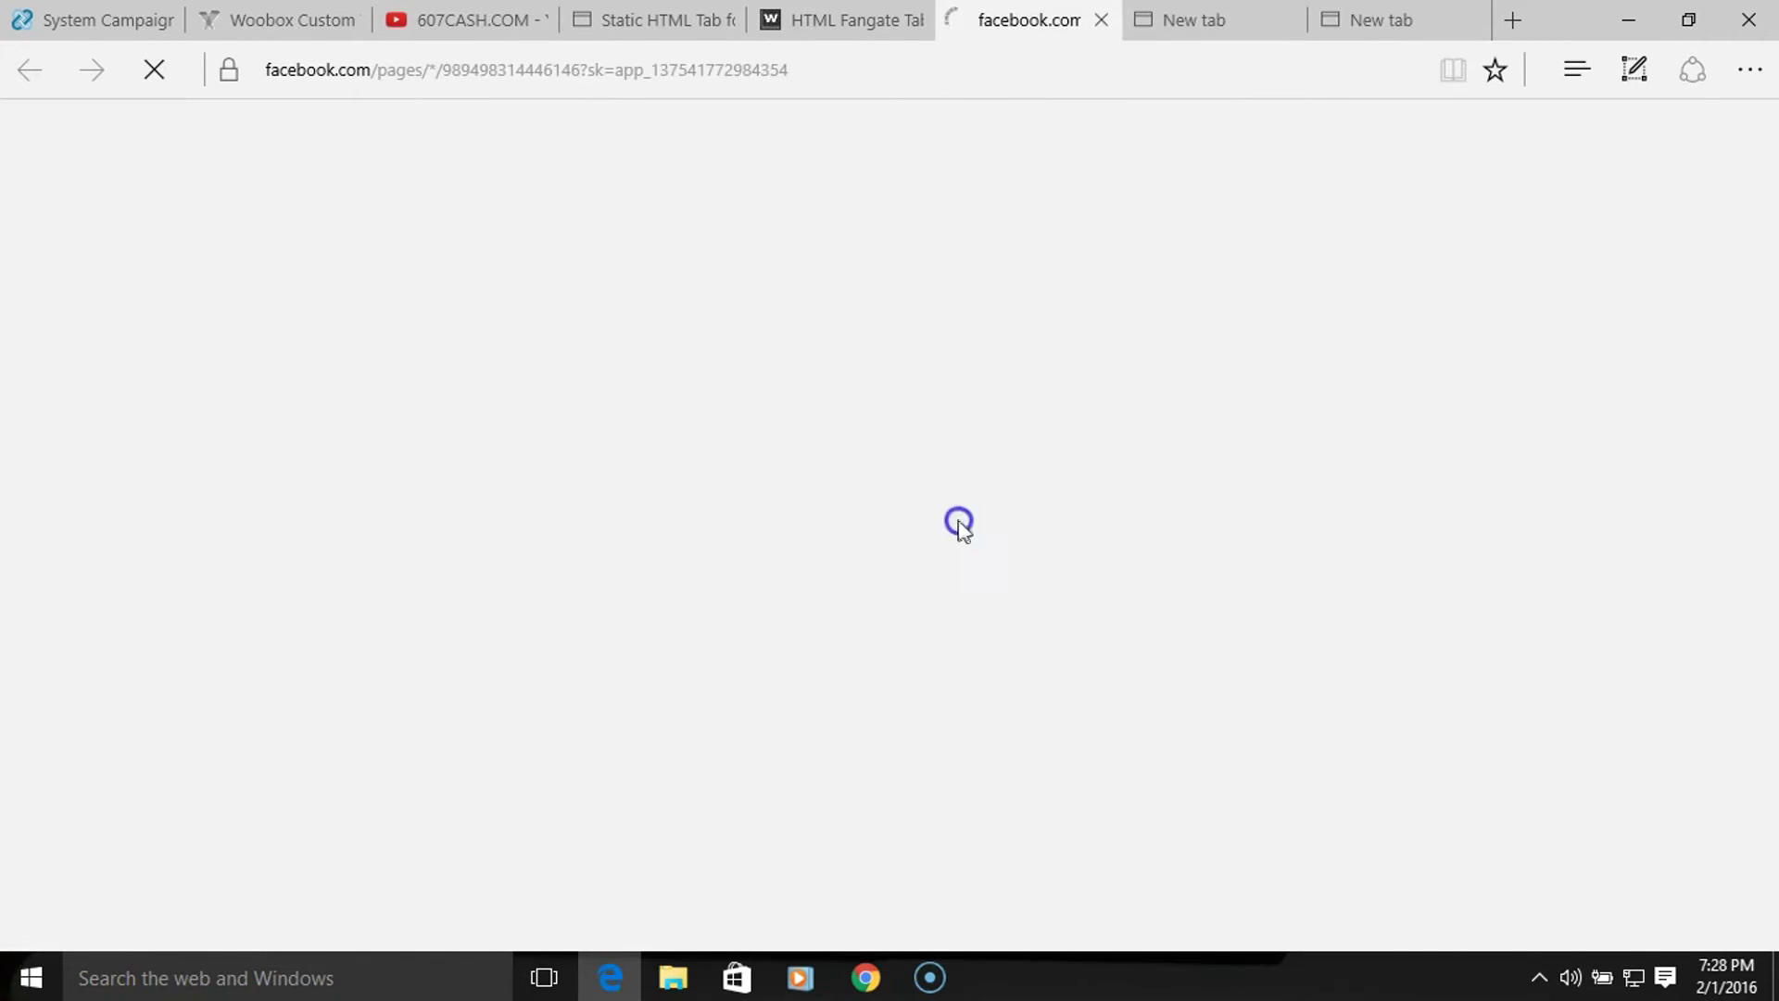
{"action": "left_click", "coordinate": [1244, 660]}
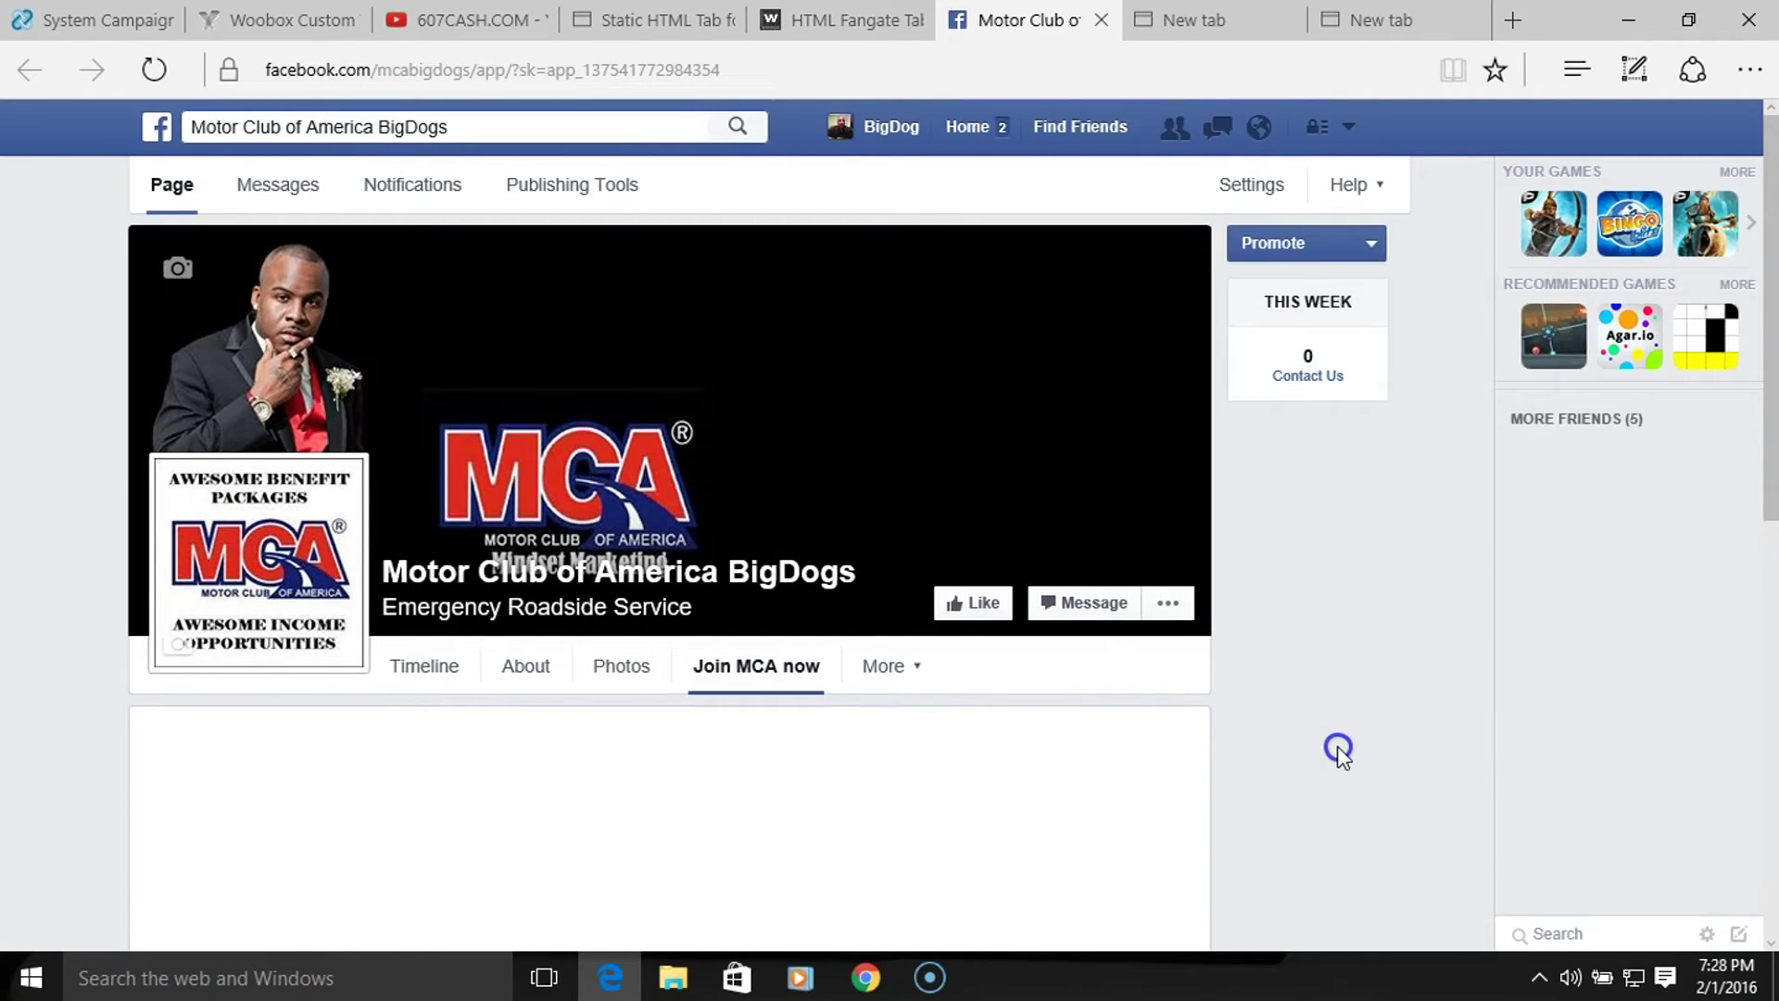
{"action": "scroll", "coordinate": [1339, 752], "scroll_direction": "down", "scroll_amount": 4}
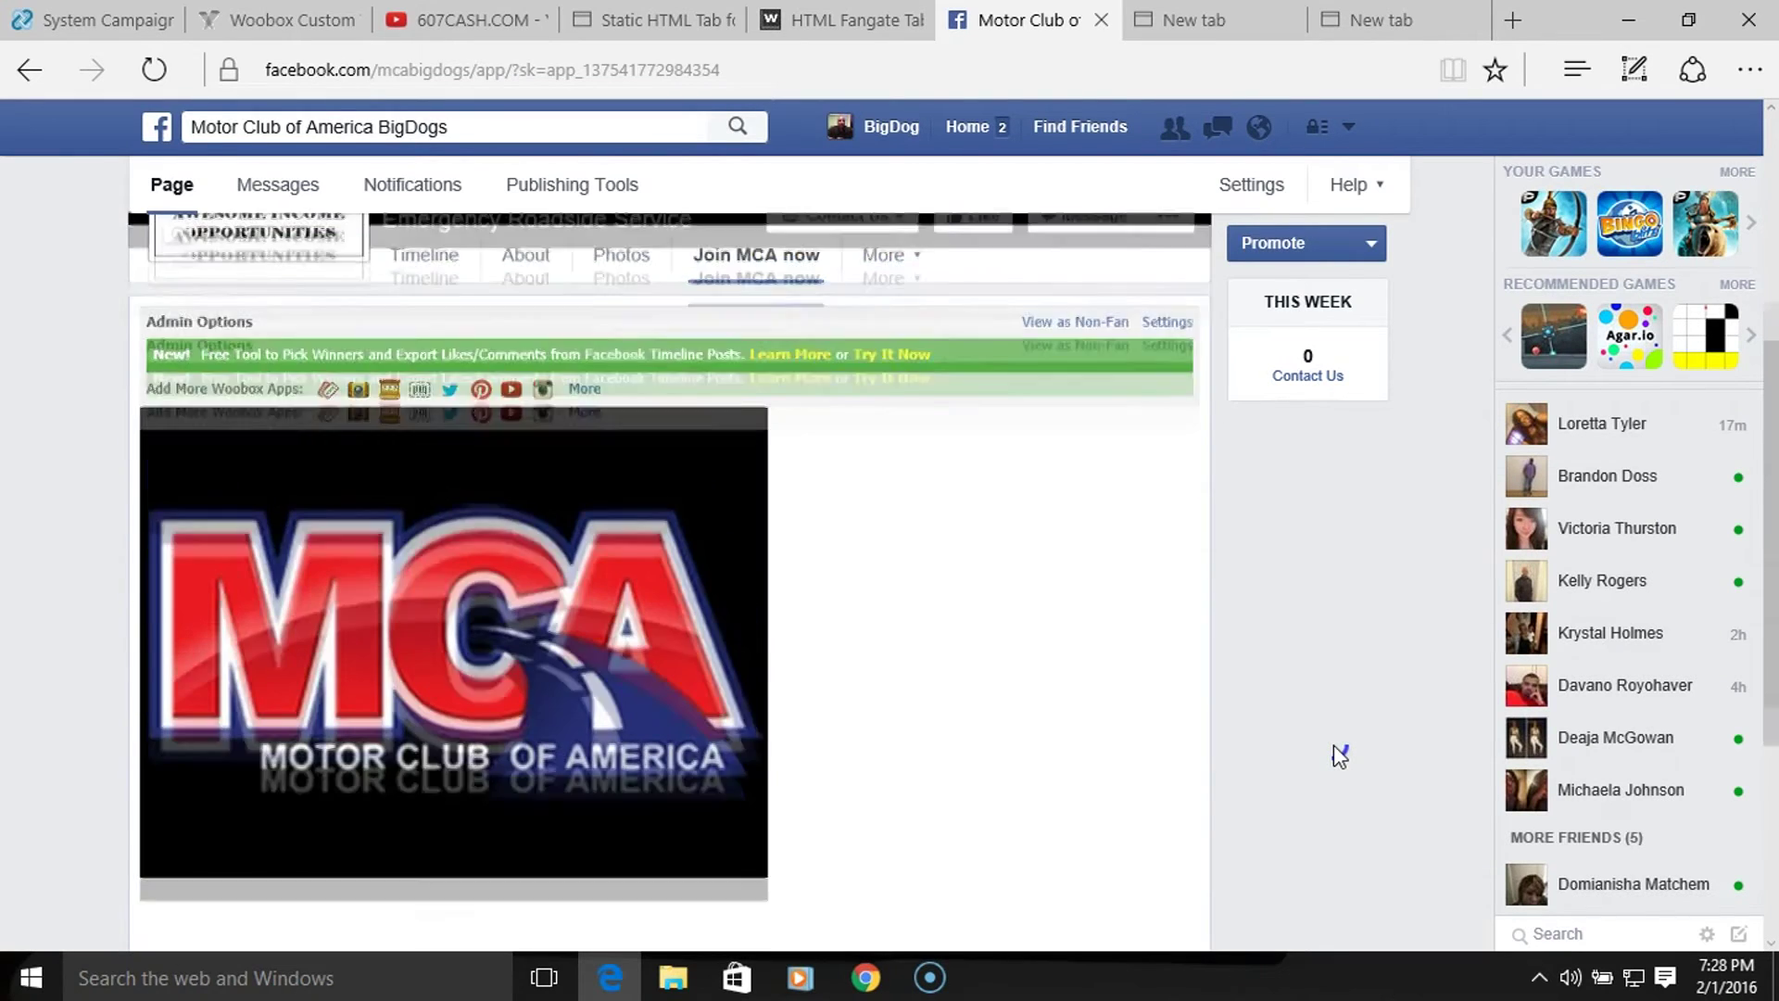
{"action": "left_click", "coordinate": [588, 690]}
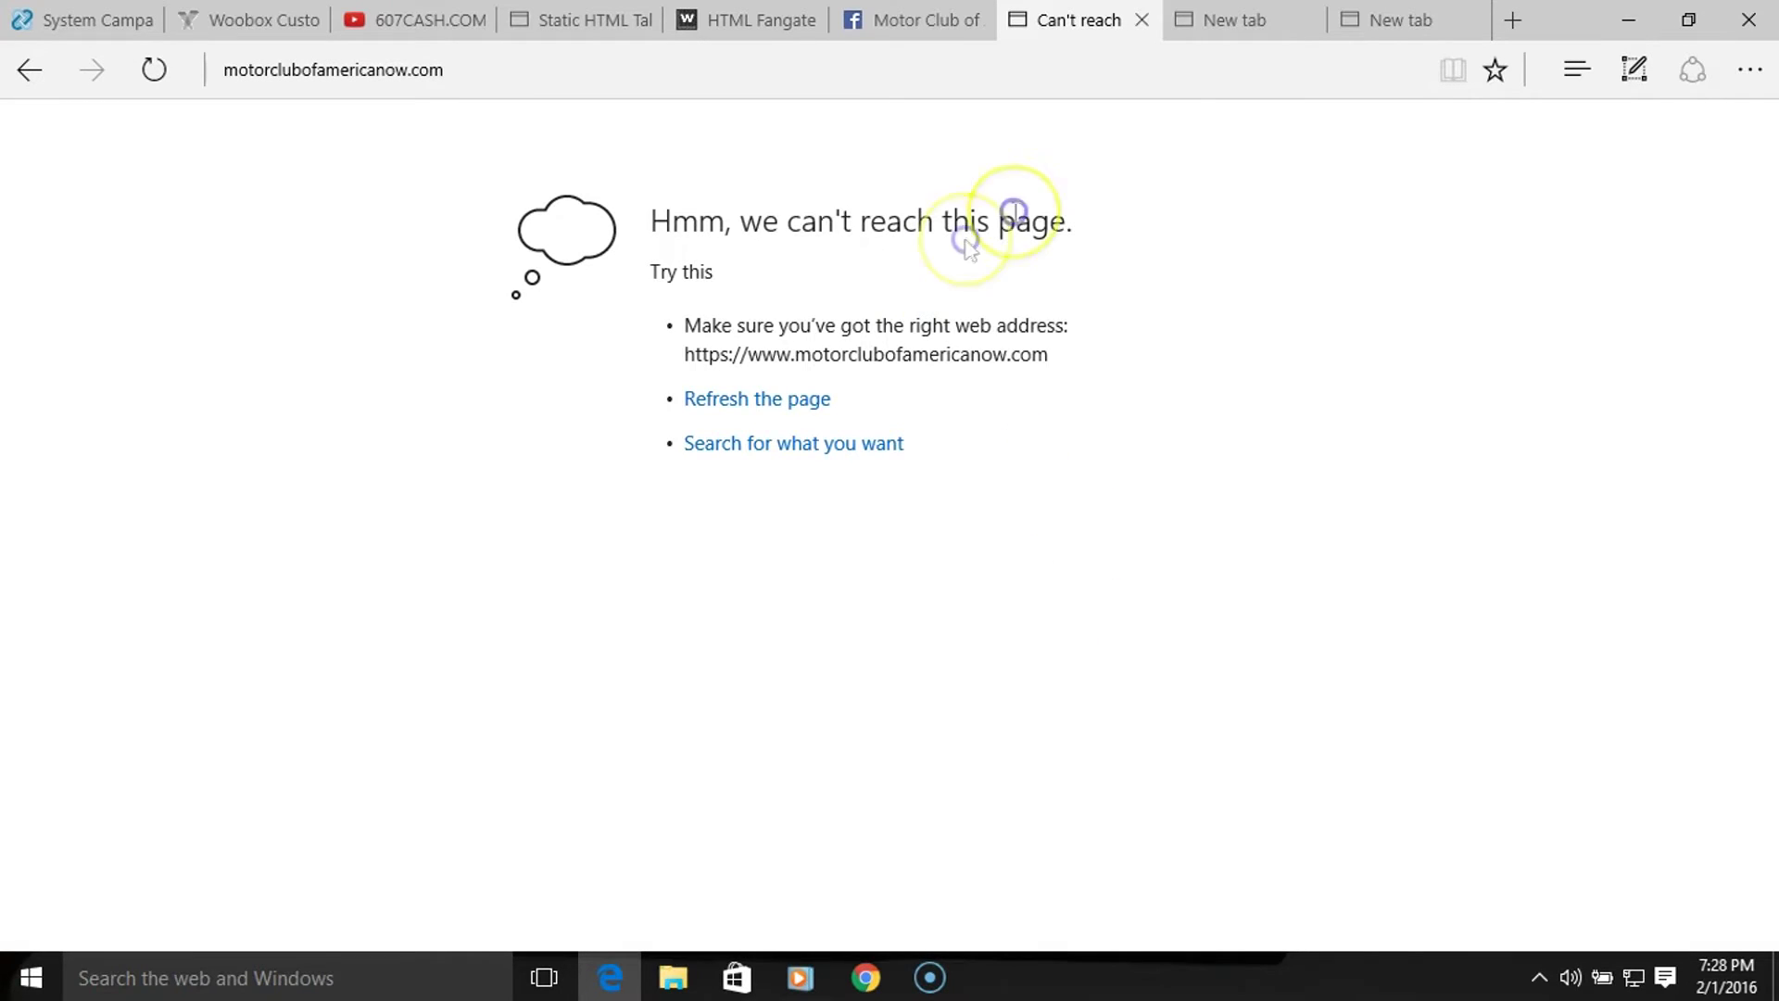
{"action": "left_click", "coordinate": [1148, 19]}
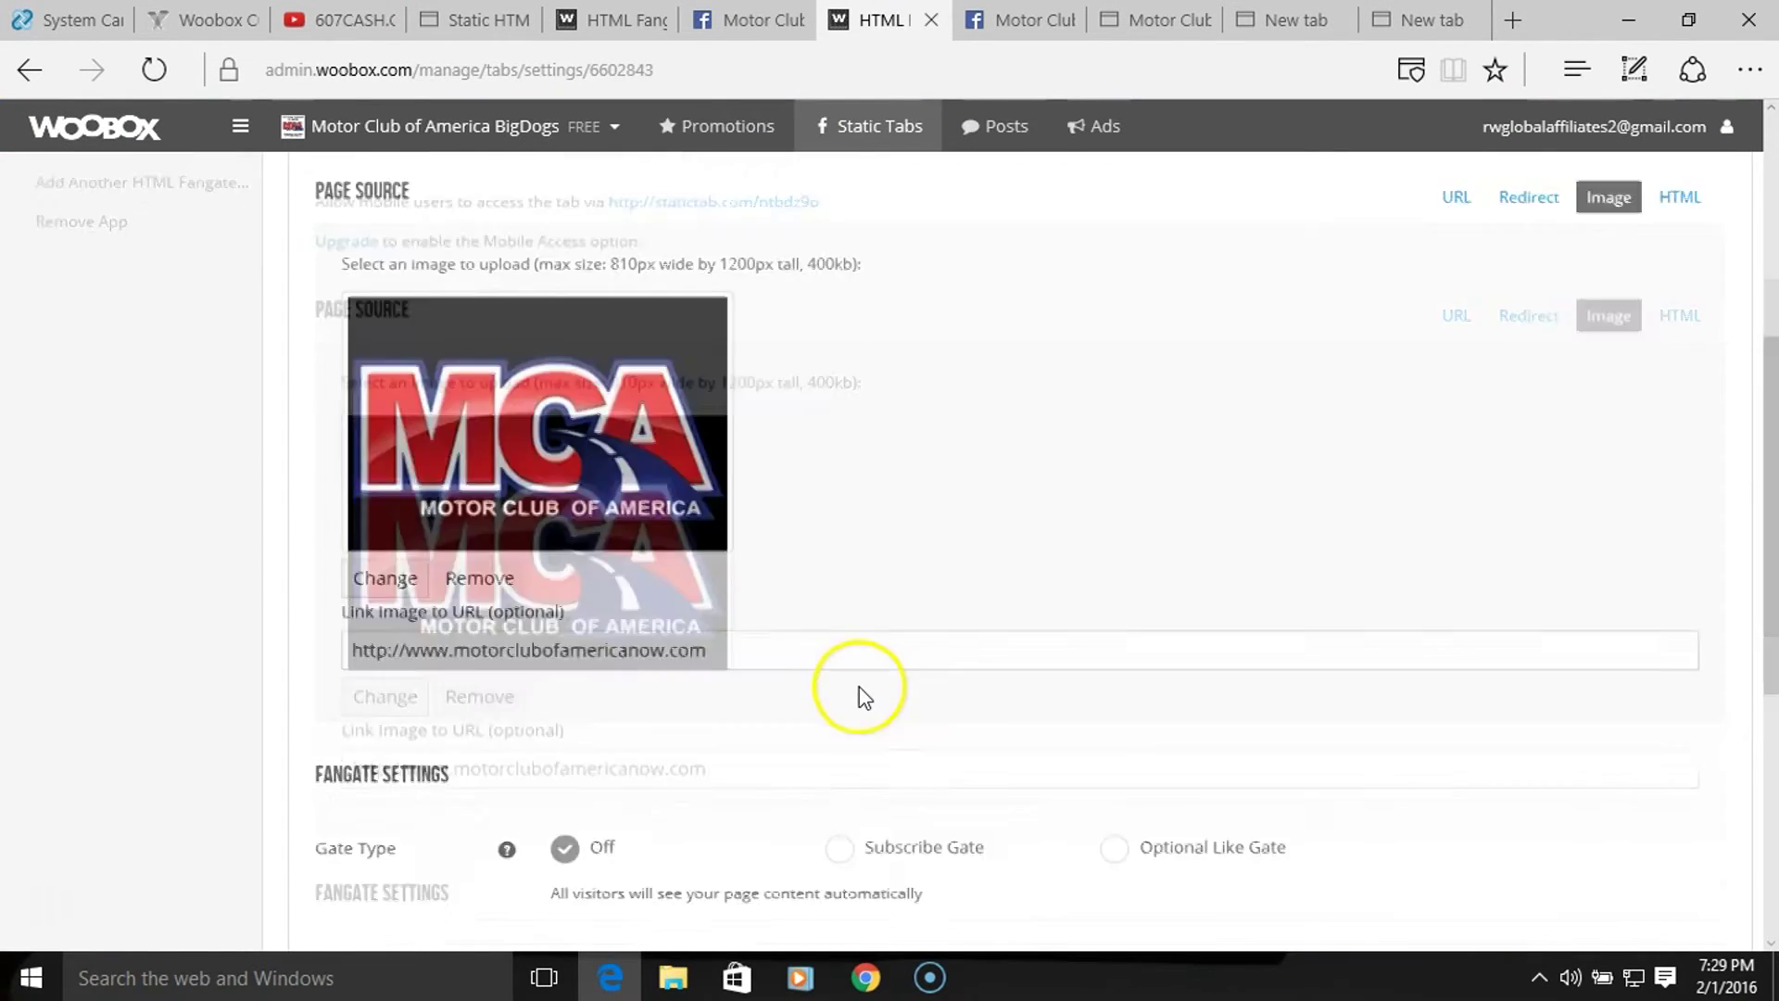
{"action": "scroll", "coordinate": [862, 690], "scroll_direction": "up", "scroll_amount": 3}
{"action": "scroll", "coordinate": [862, 691], "scroll_direction": "down", "scroll_amount": 4}
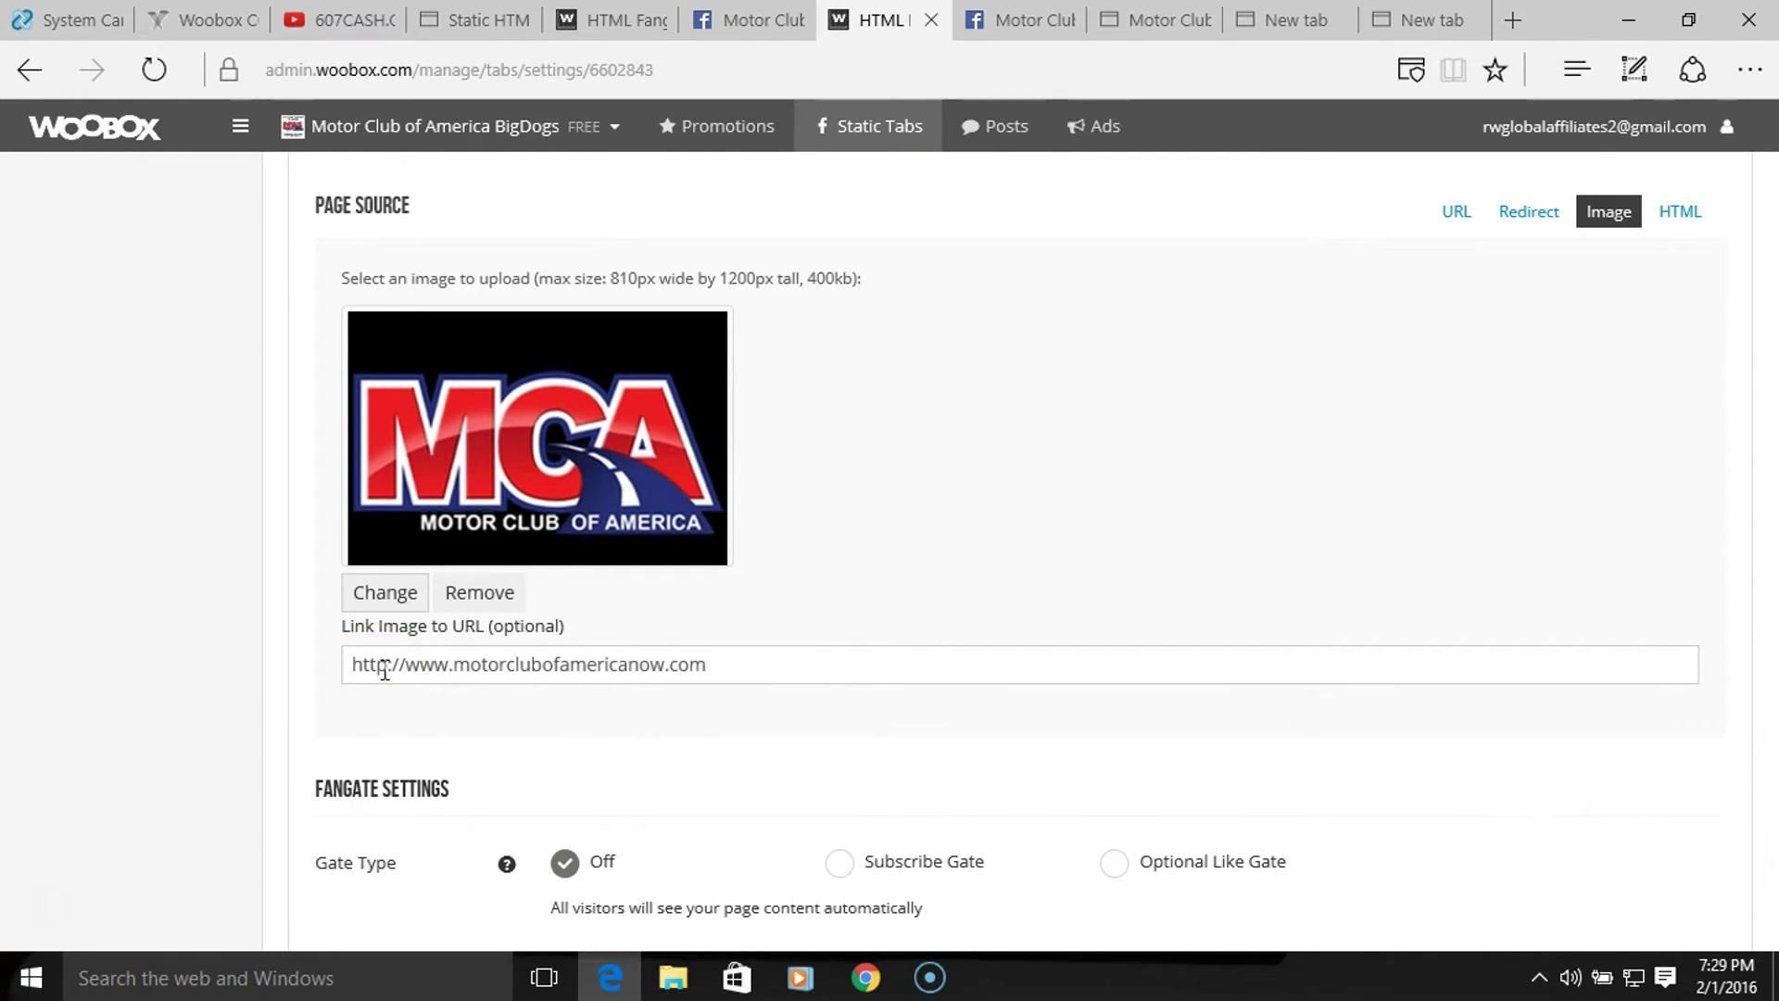
{"action": "left_click", "coordinate": [602, 650]}
{"action": "scroll", "coordinate": [721, 670], "scroll_direction": "down", "scroll_amount": 5}
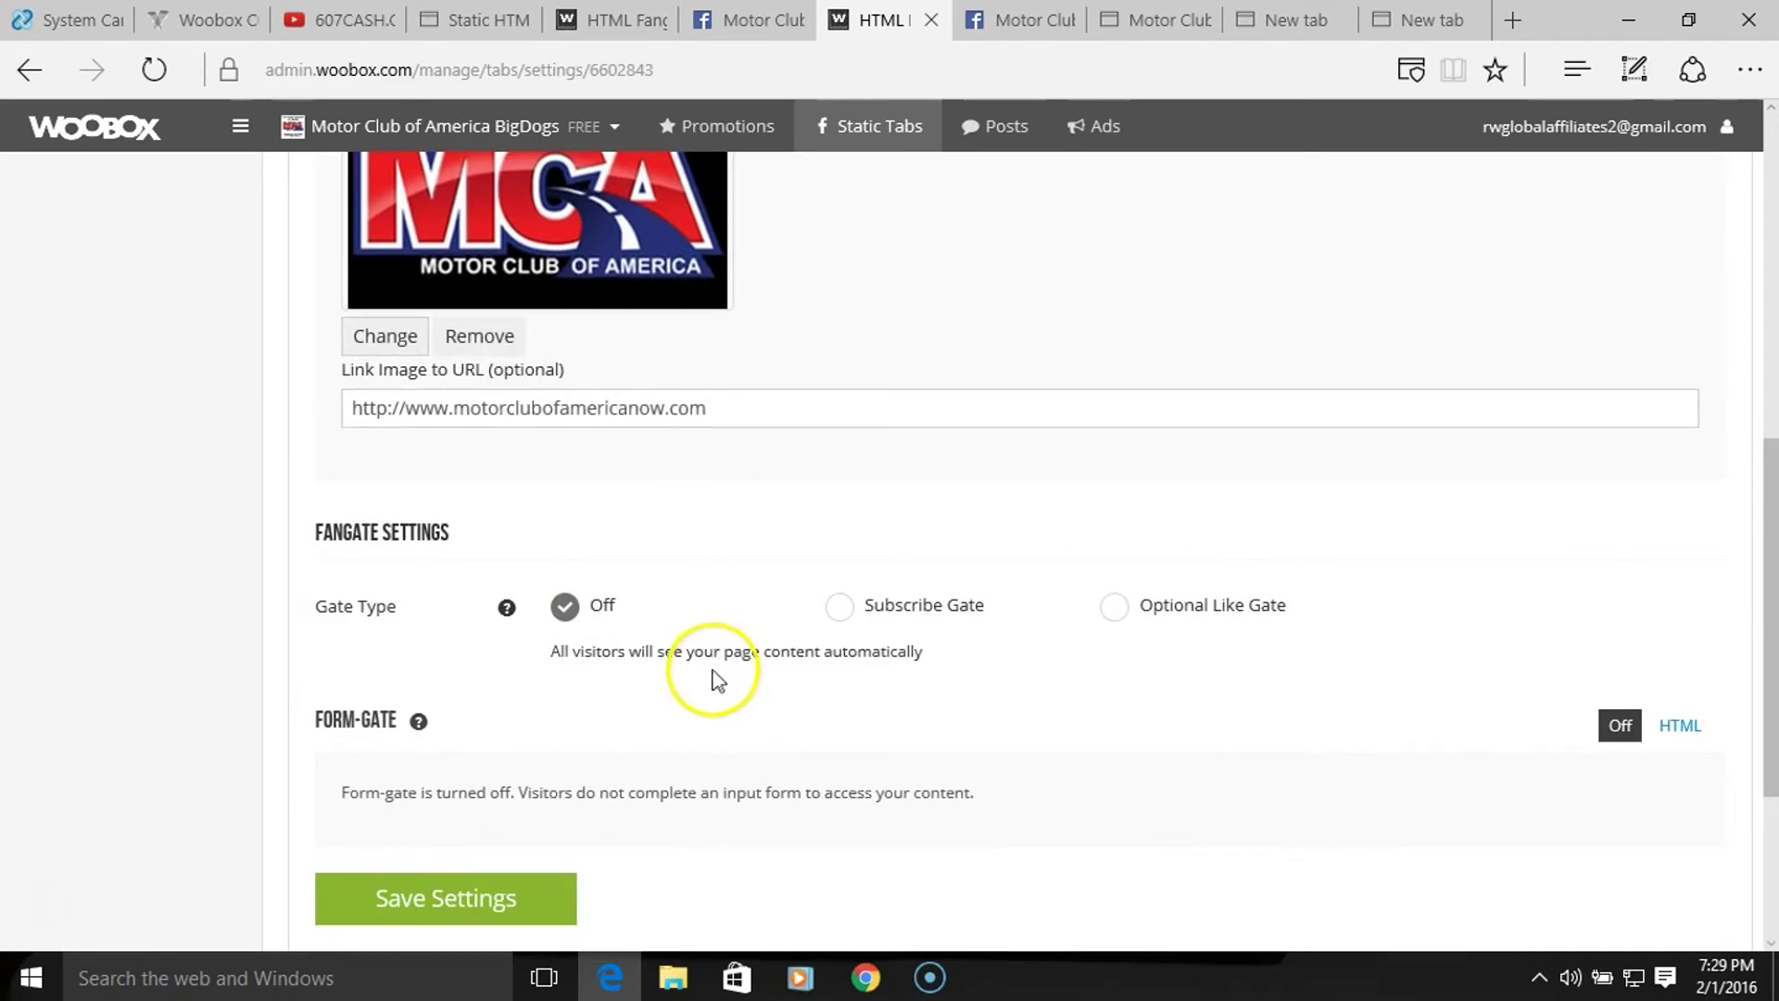
{"action": "left_click", "coordinate": [444, 652]}
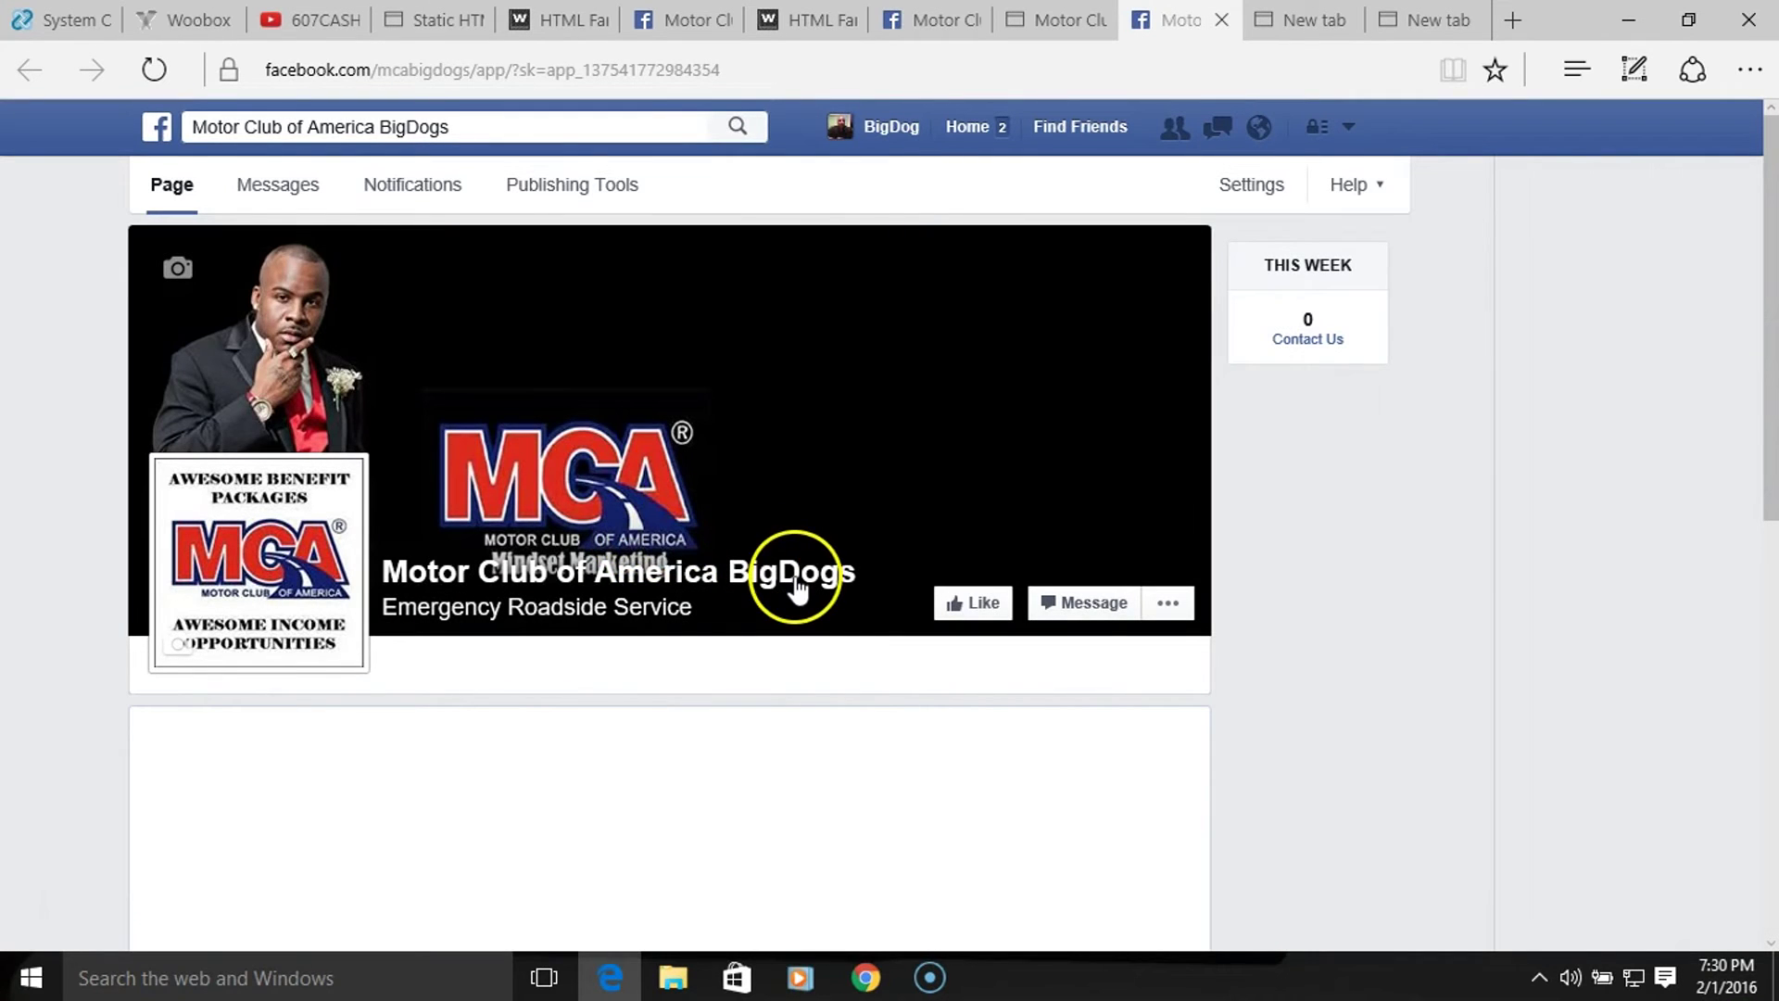
- Test the MCA logo's link on the Join MCA now tab, look over the linked website, and close it
{"action": "scroll", "coordinate": [1103, 705], "scroll_direction": "down", "scroll_amount": 5}
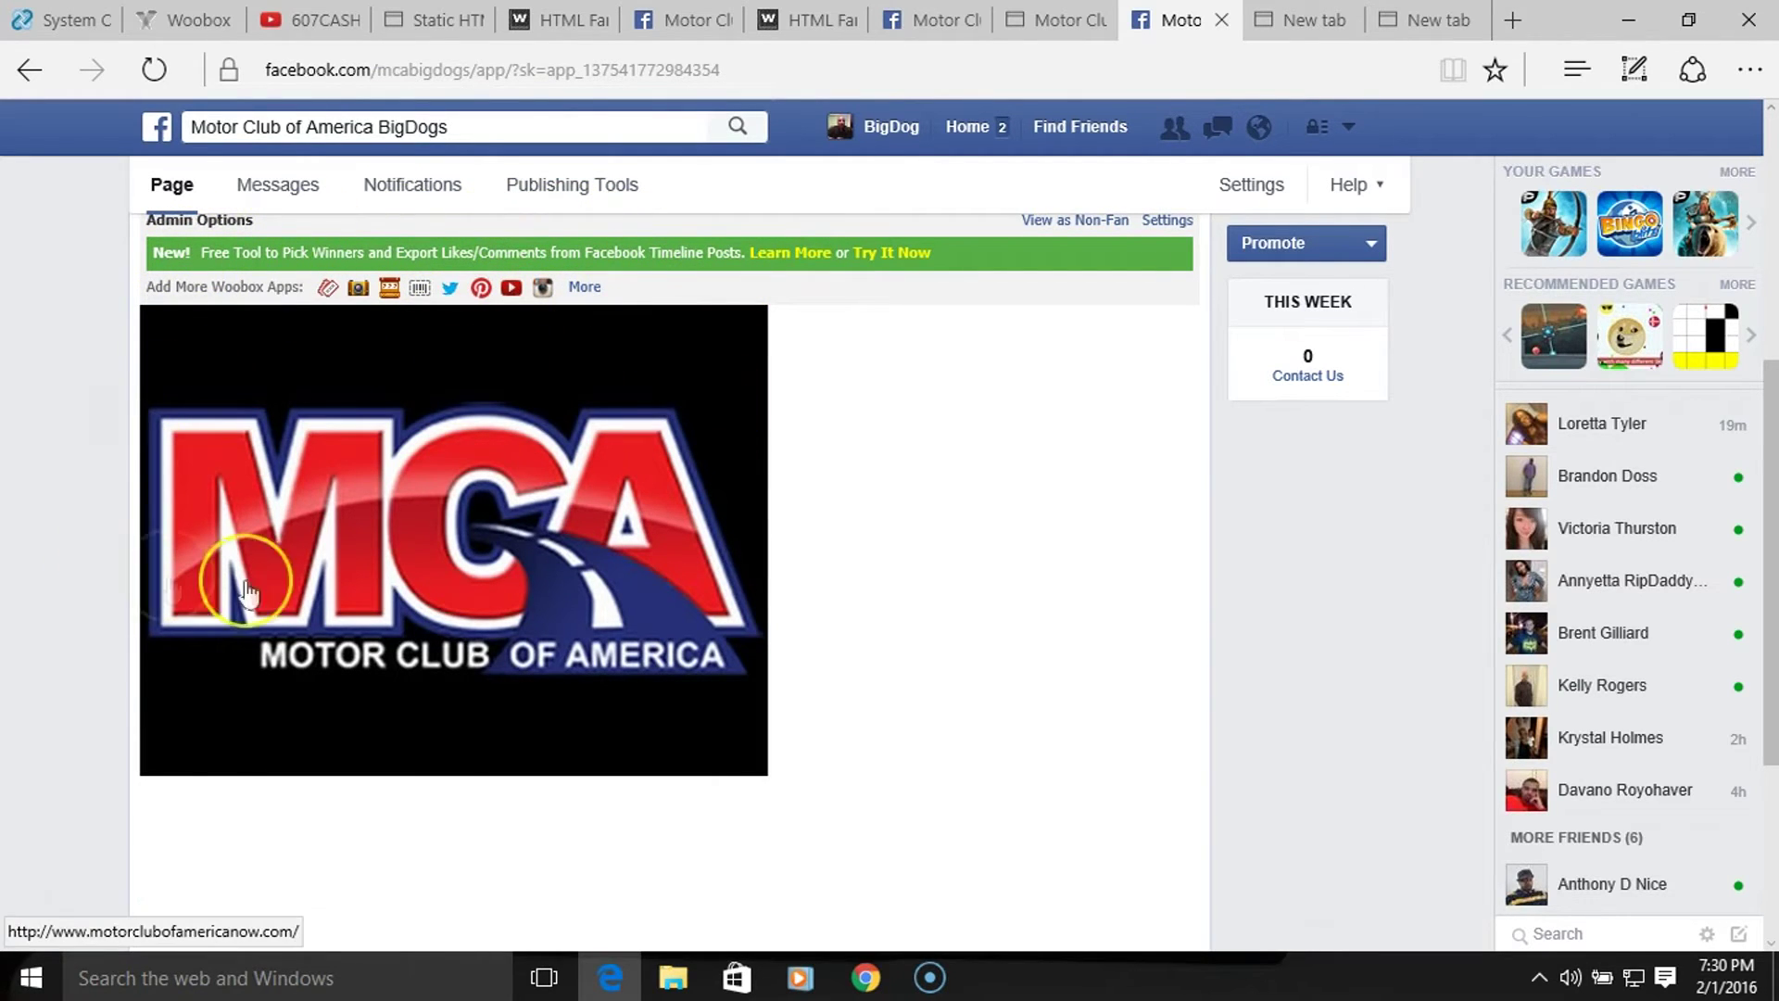
{"action": "left_click", "coordinate": [551, 576]}
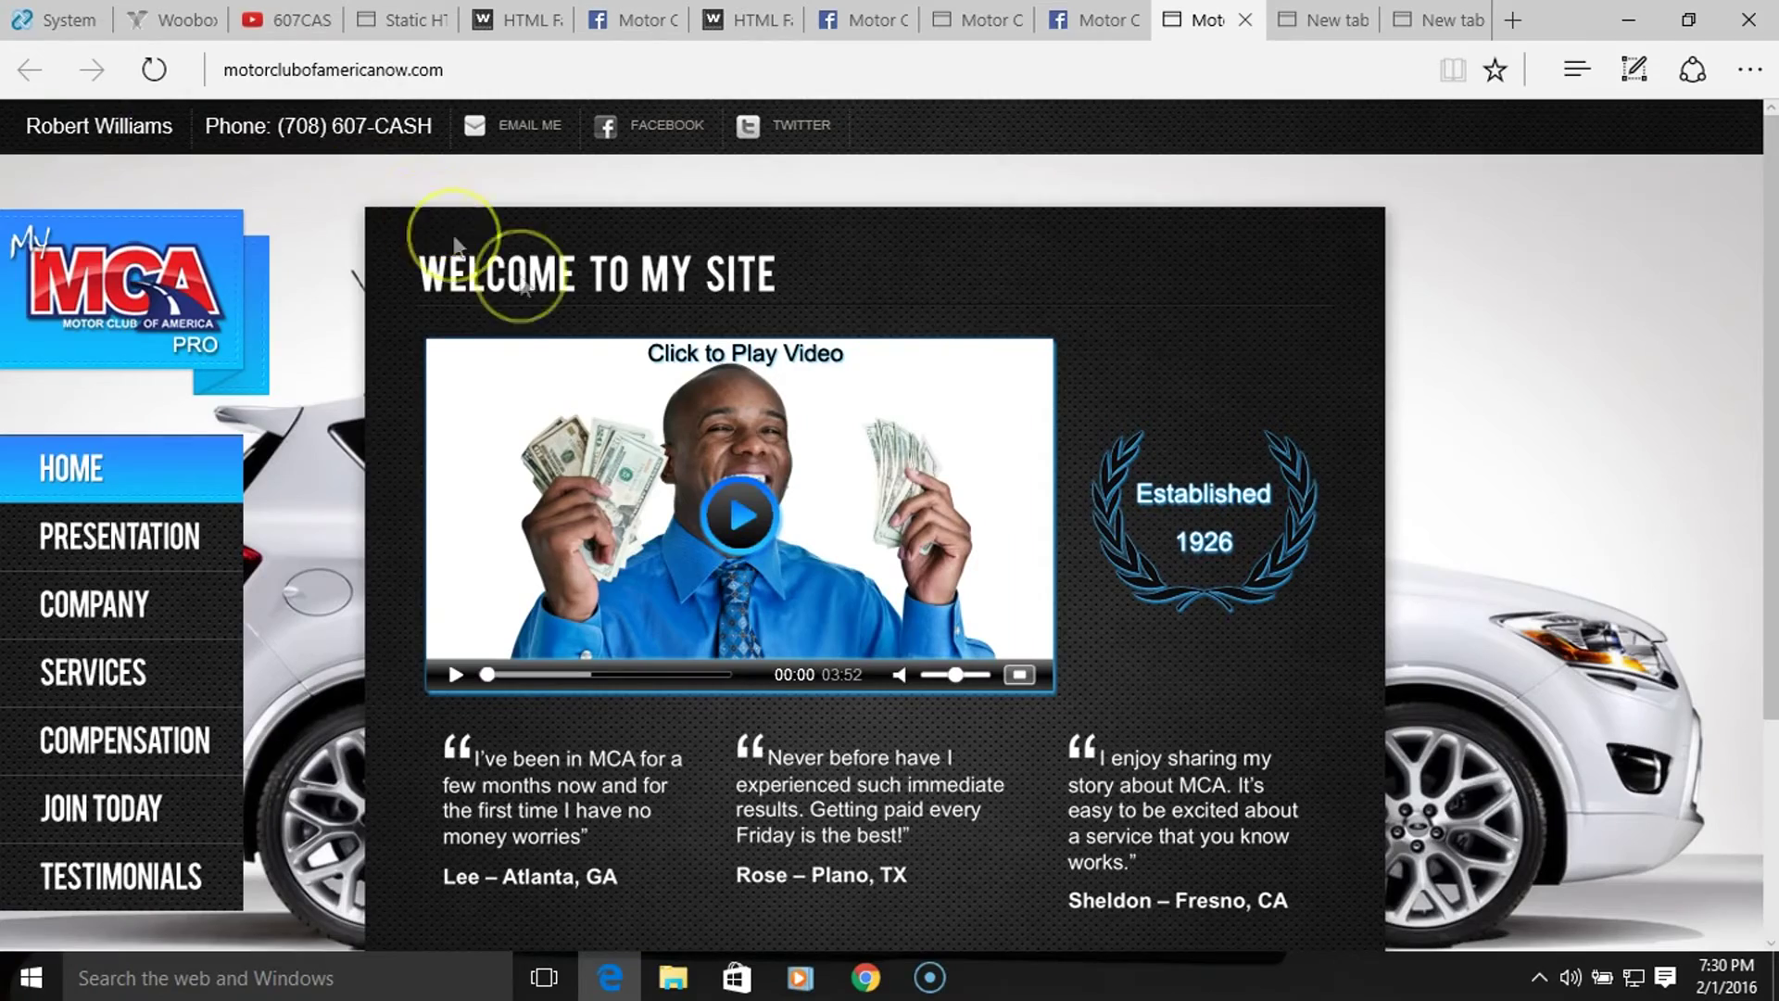
{"action": "scroll", "coordinate": [752, 655], "scroll_direction": "down", "scroll_amount": 2}
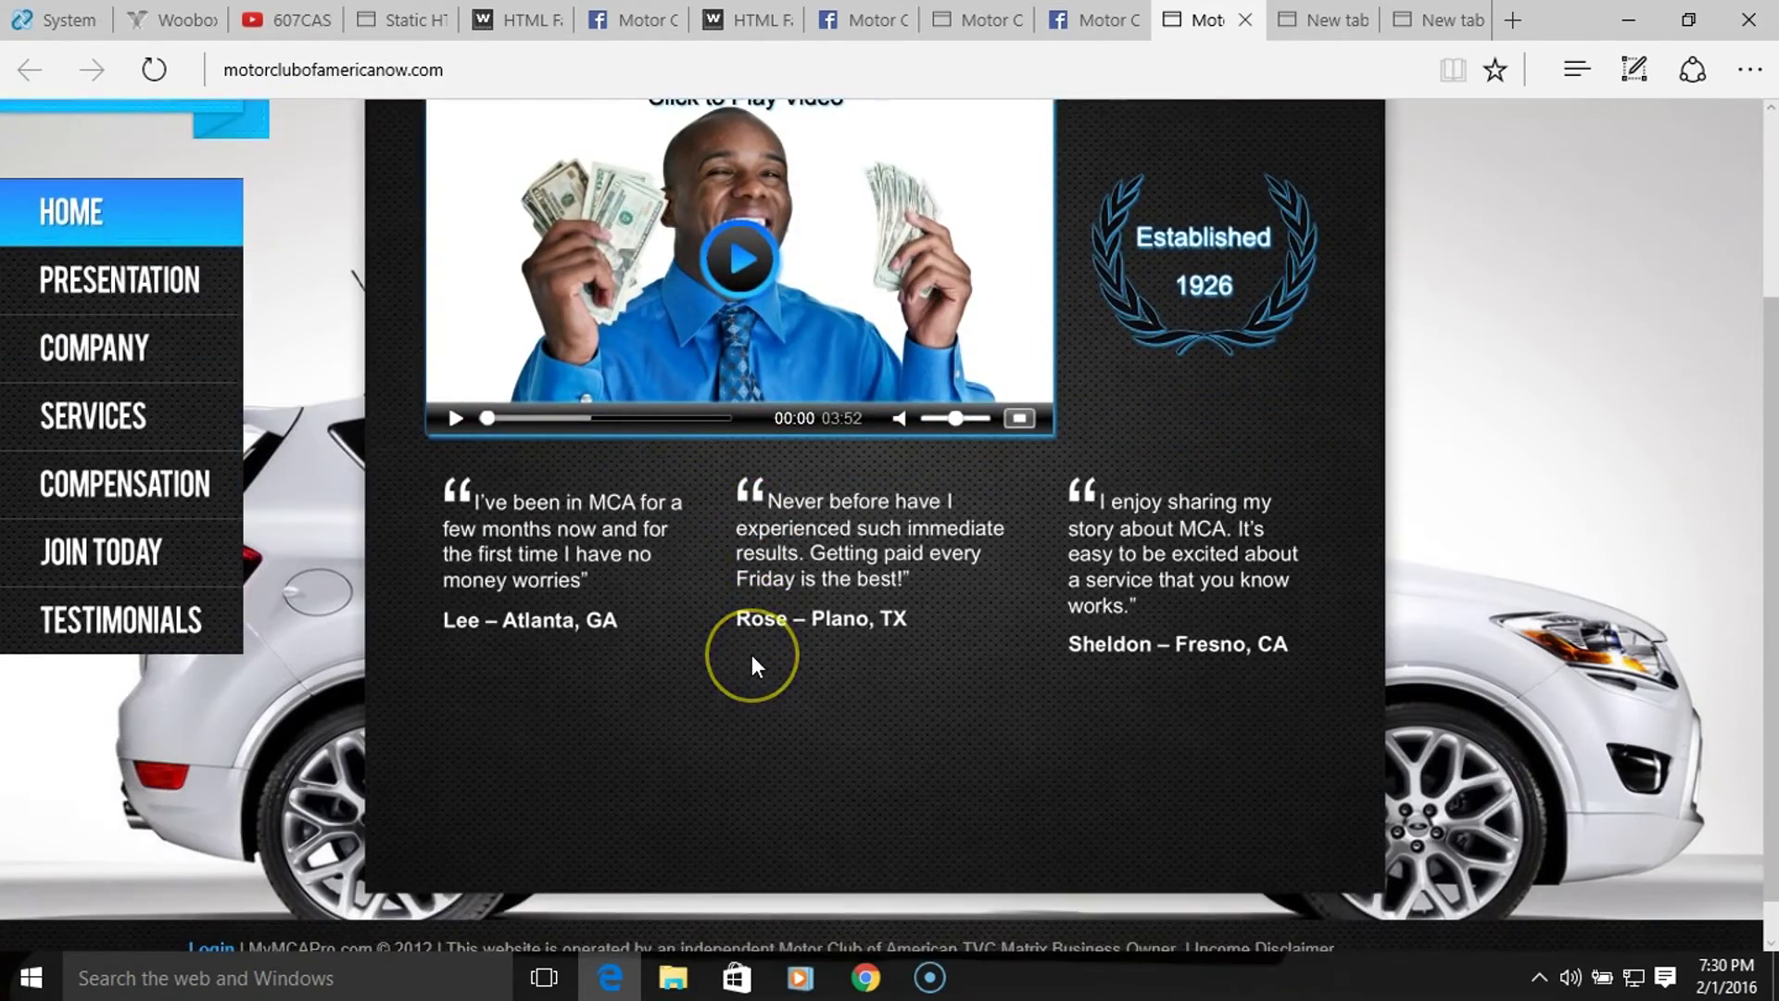
{"action": "scroll", "coordinate": [753, 654], "scroll_direction": "up", "scroll_amount": 3}
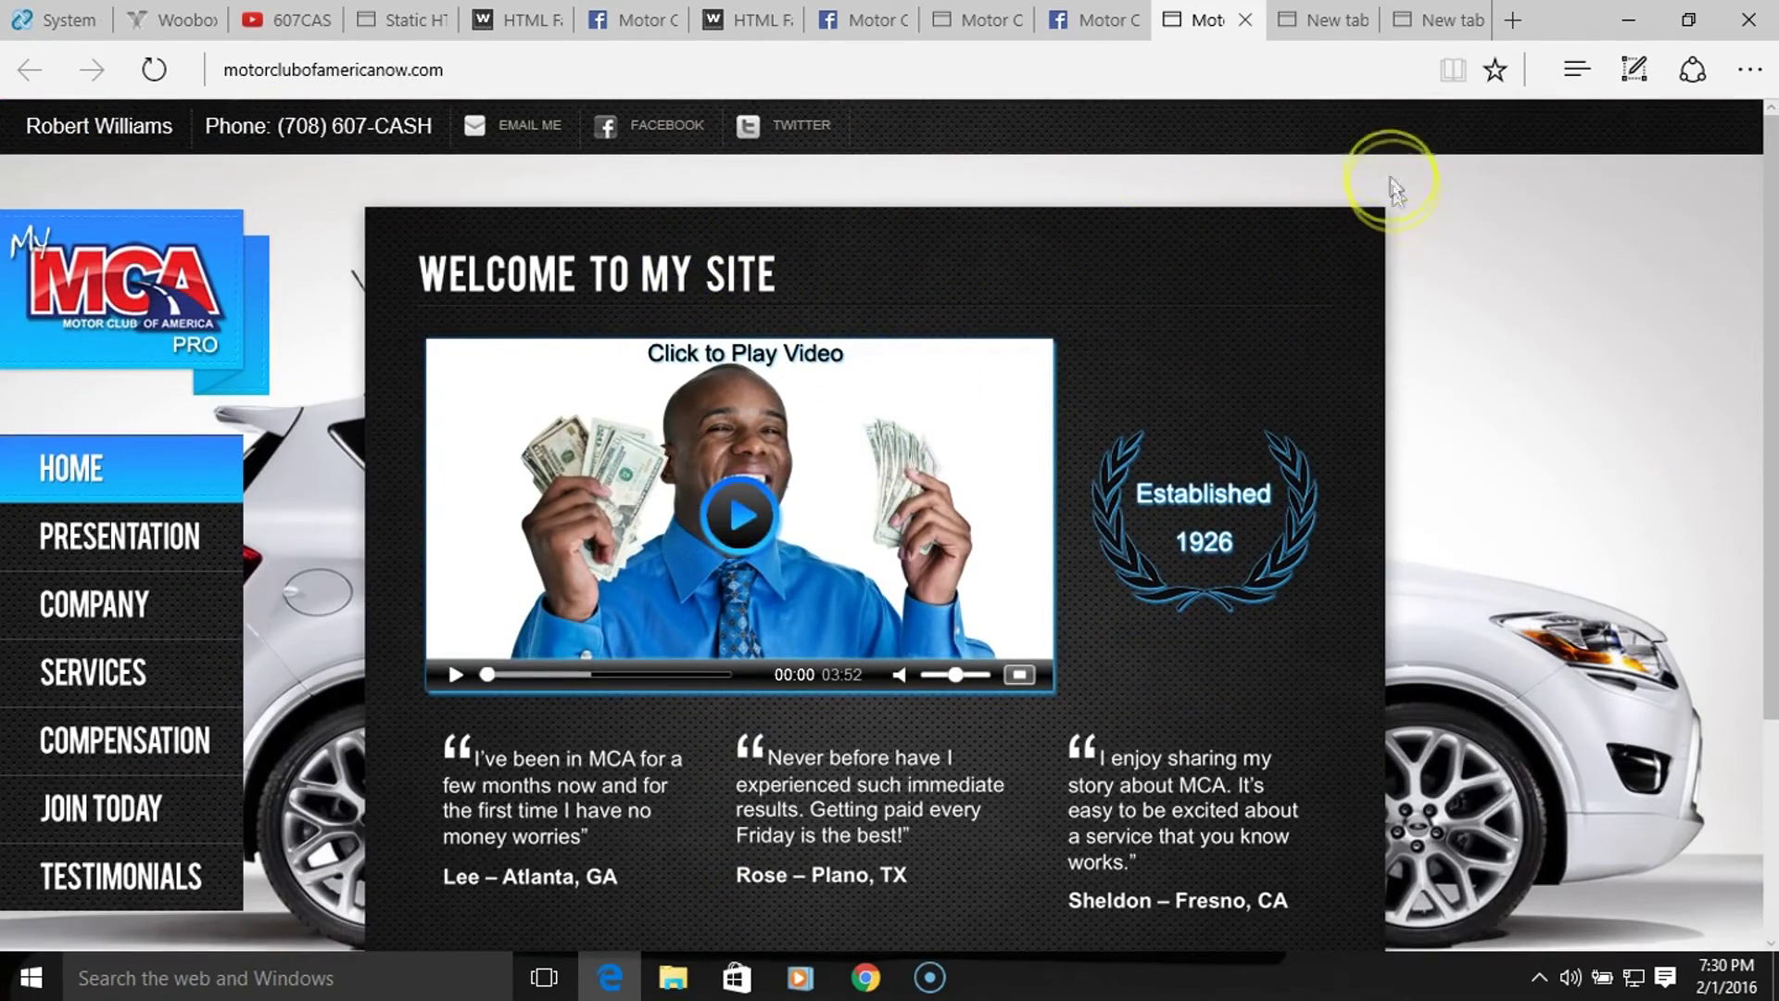
{"action": "left_click", "coordinate": [1246, 20]}
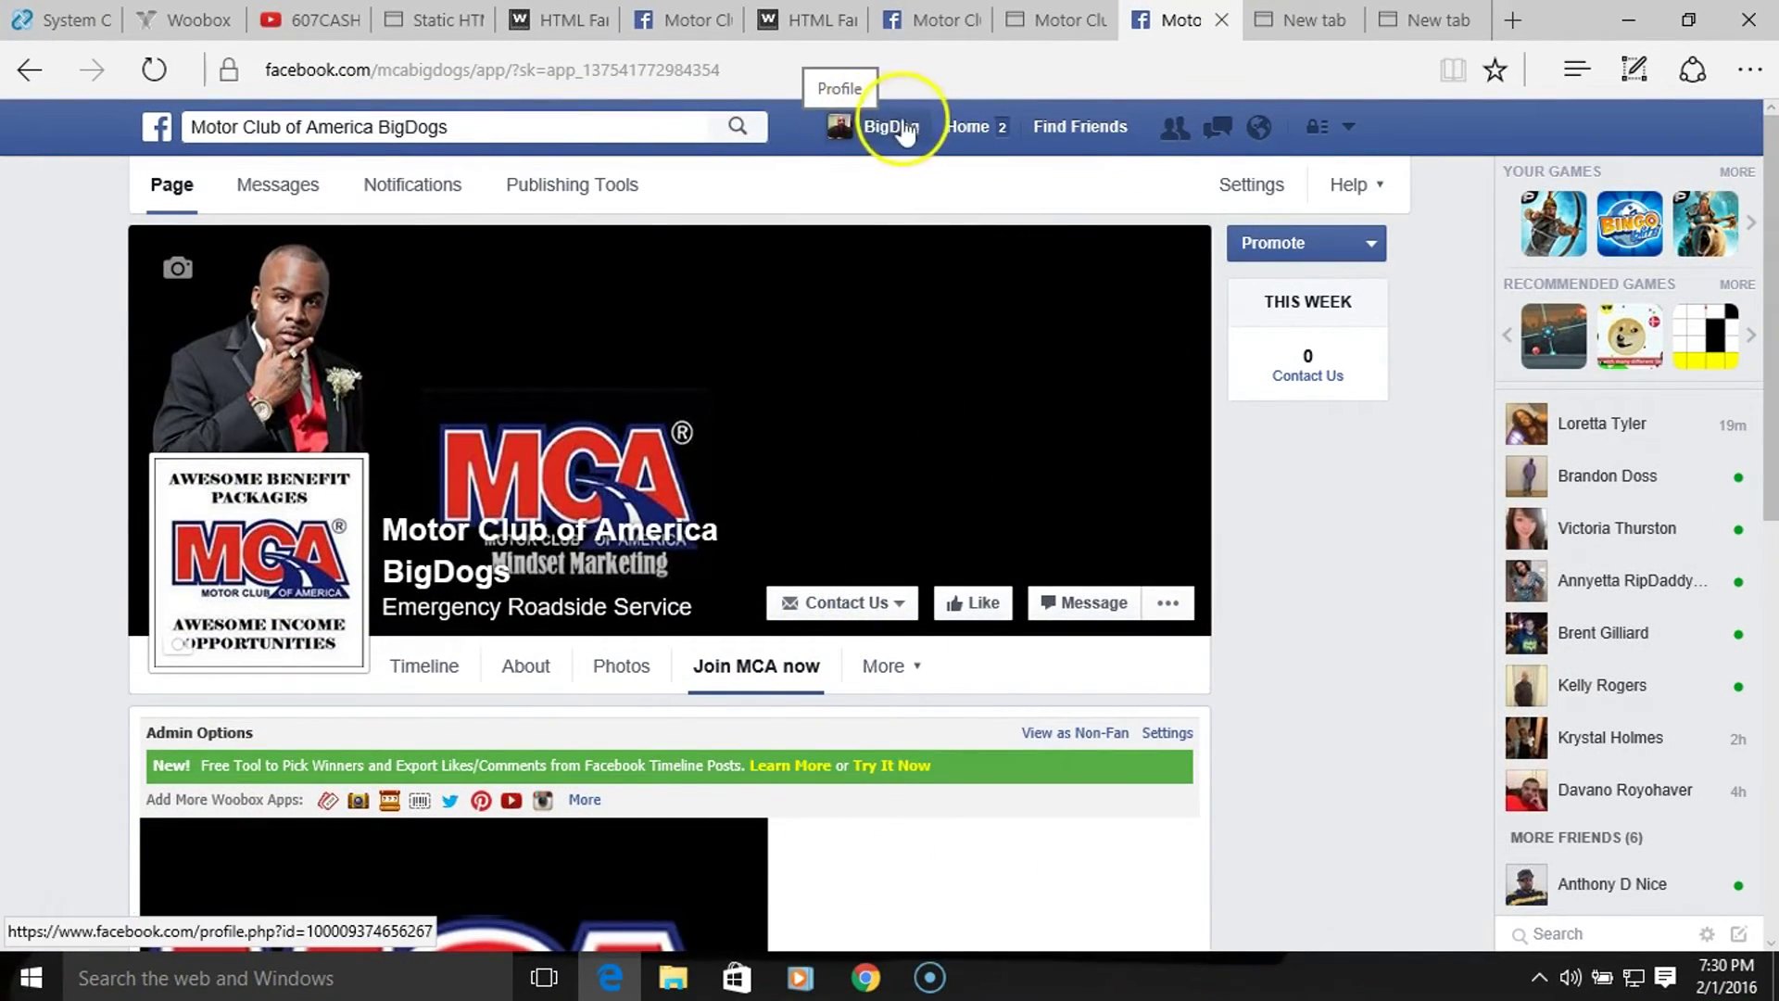
- Switch to using Facebook as 607cash.com, close its page, and return to the Motor Club of America BigDogs tab, dismissing the error dialog
{"action": "left_click", "coordinate": [1351, 134]}
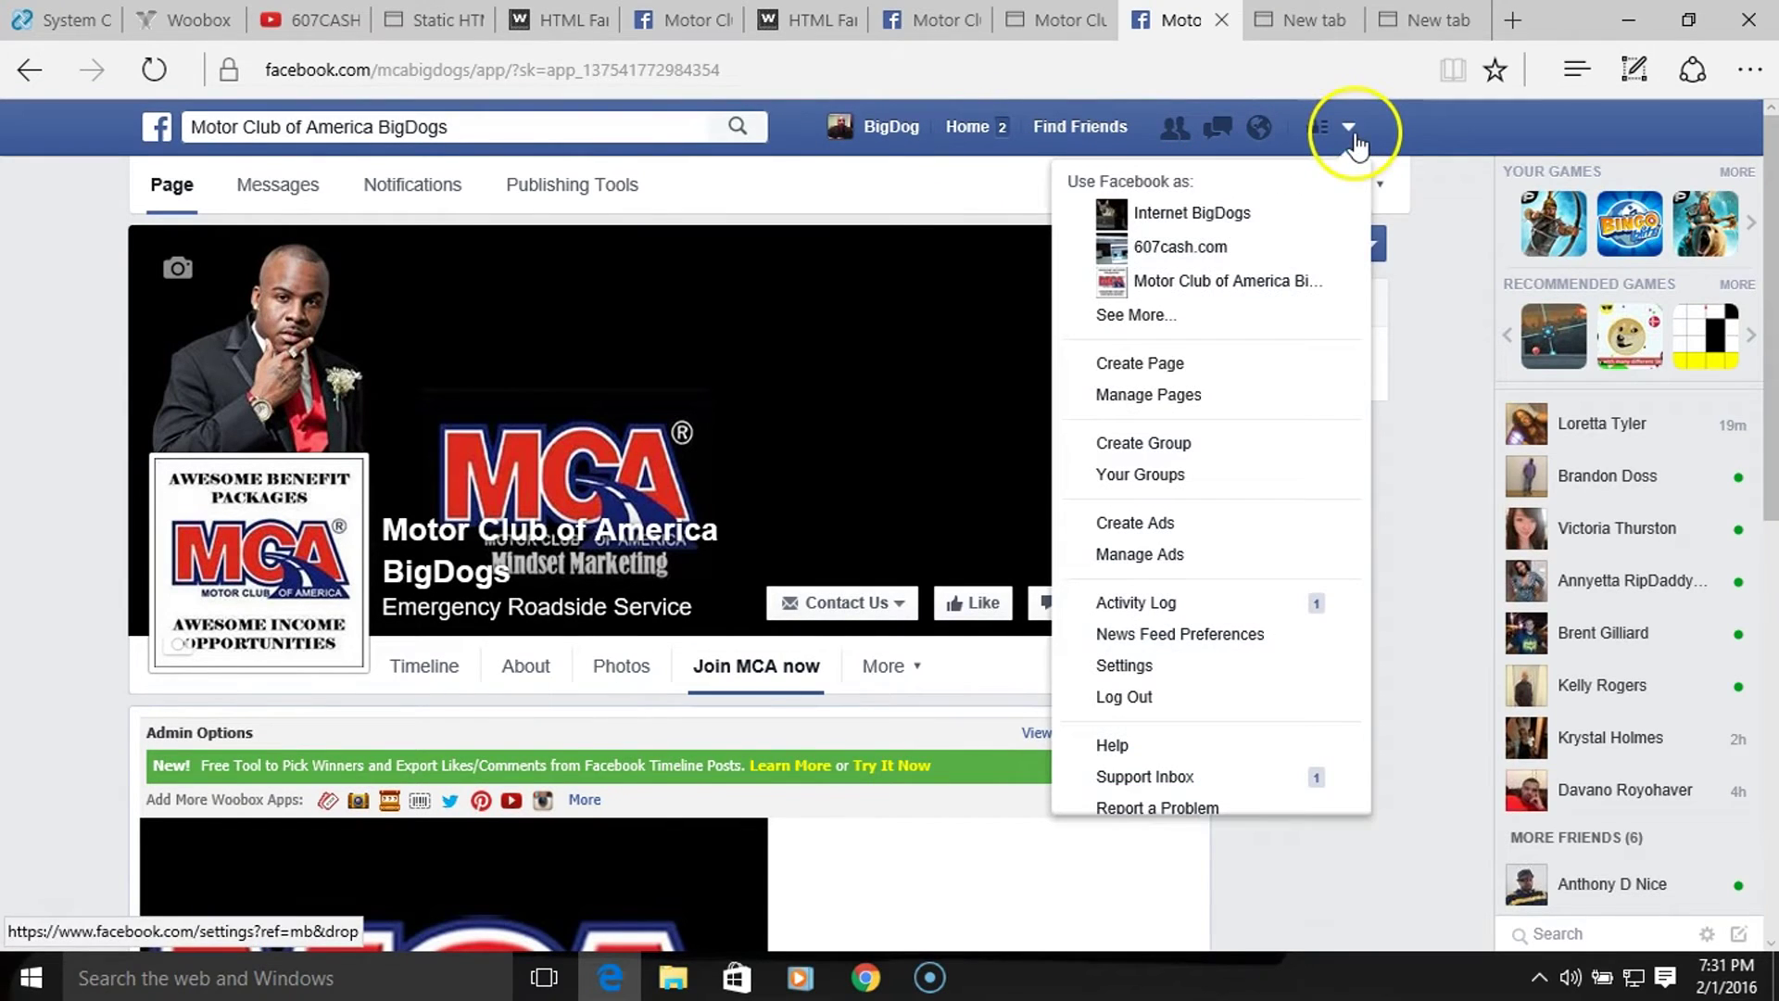
{"action": "left_click", "coordinate": [1248, 244]}
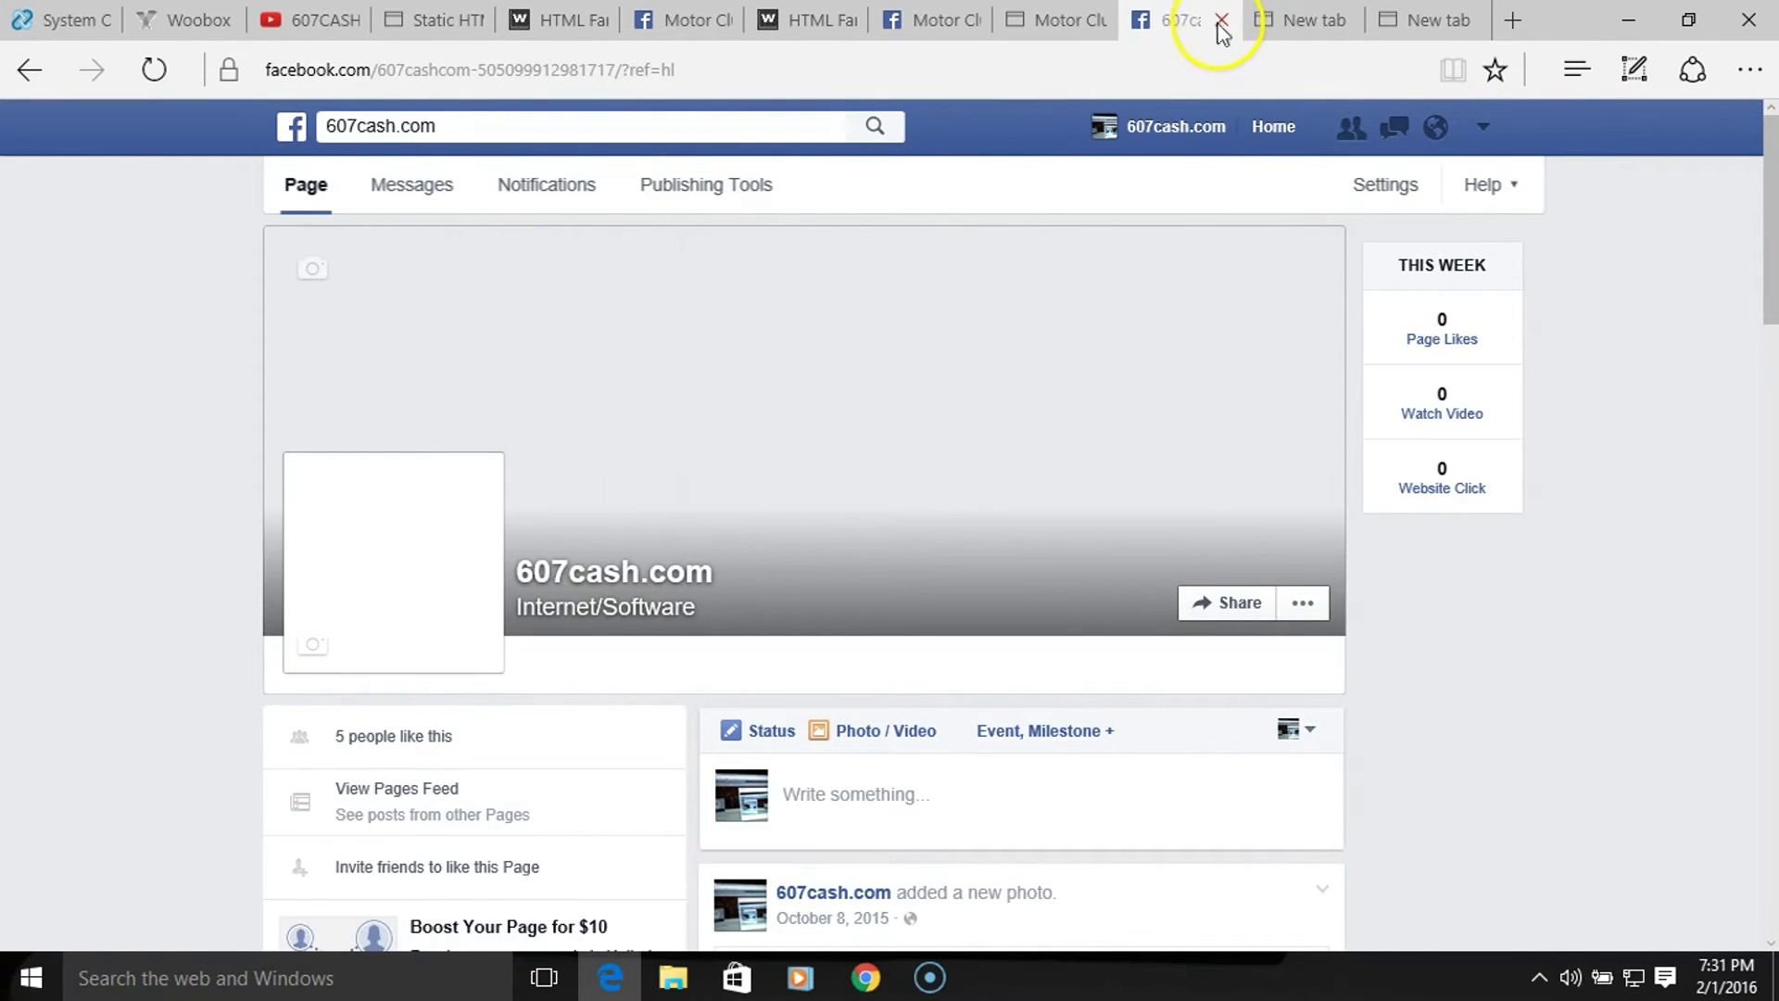
{"action": "left_click", "coordinate": [1220, 23]}
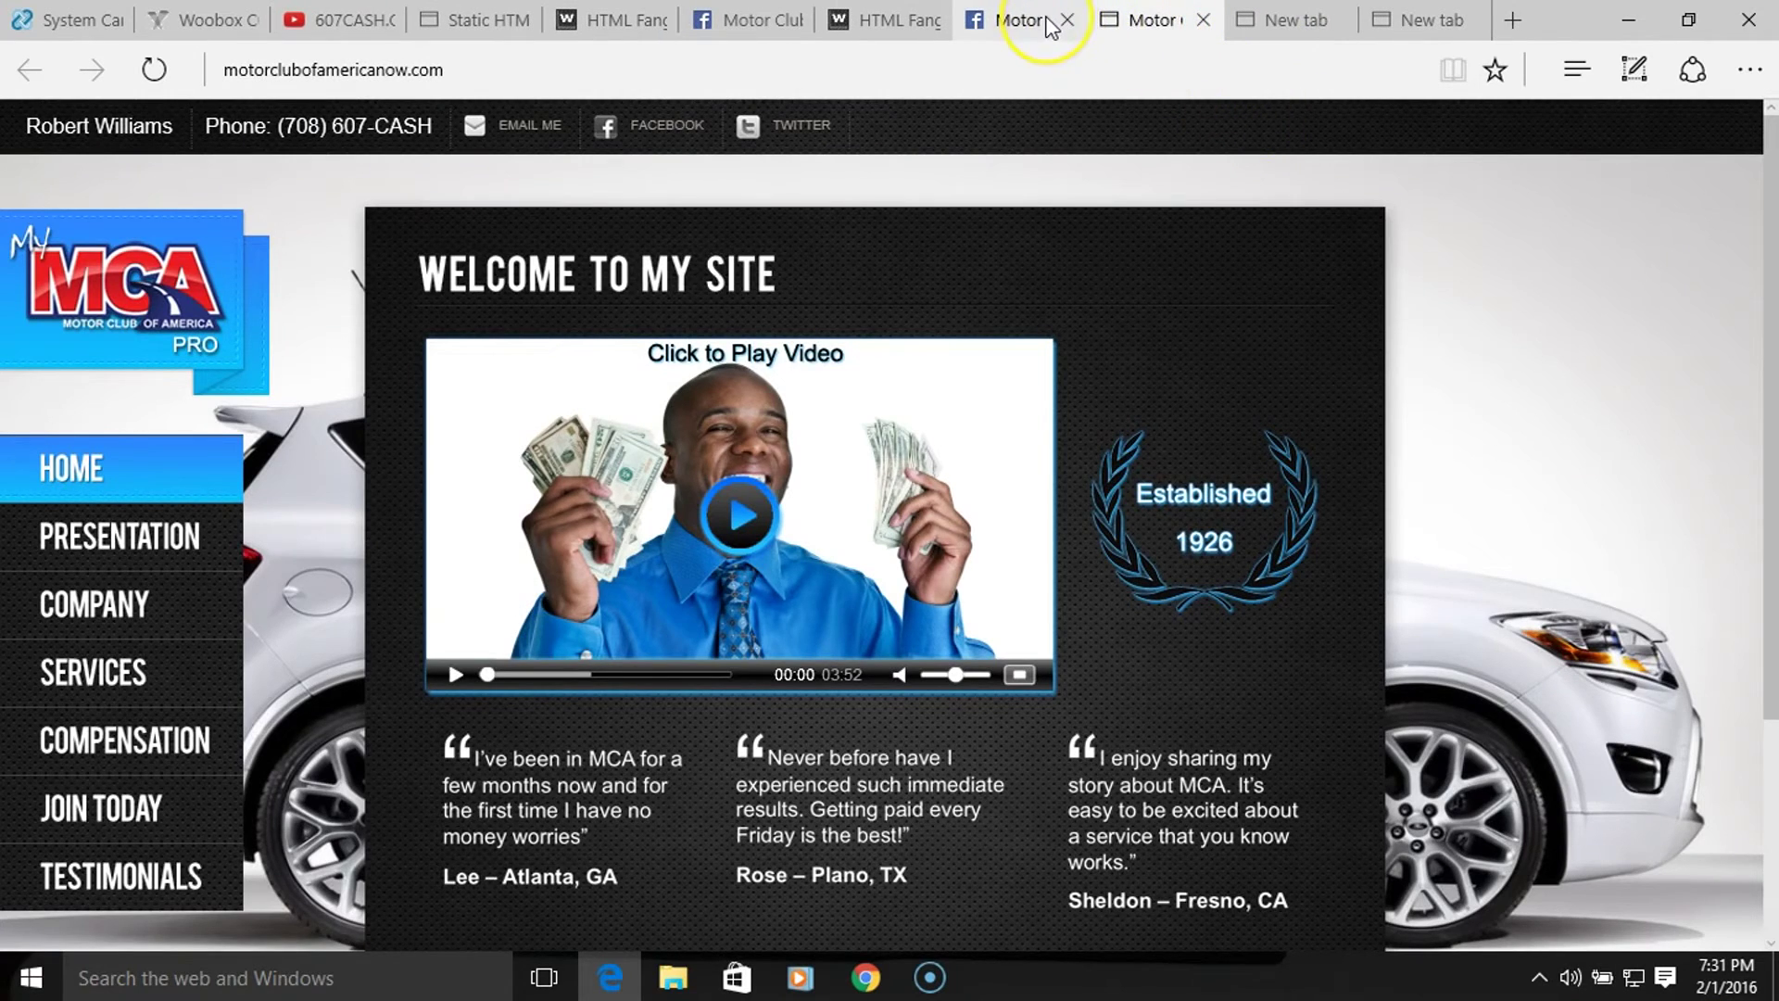
{"action": "left_click", "coordinate": [1050, 26]}
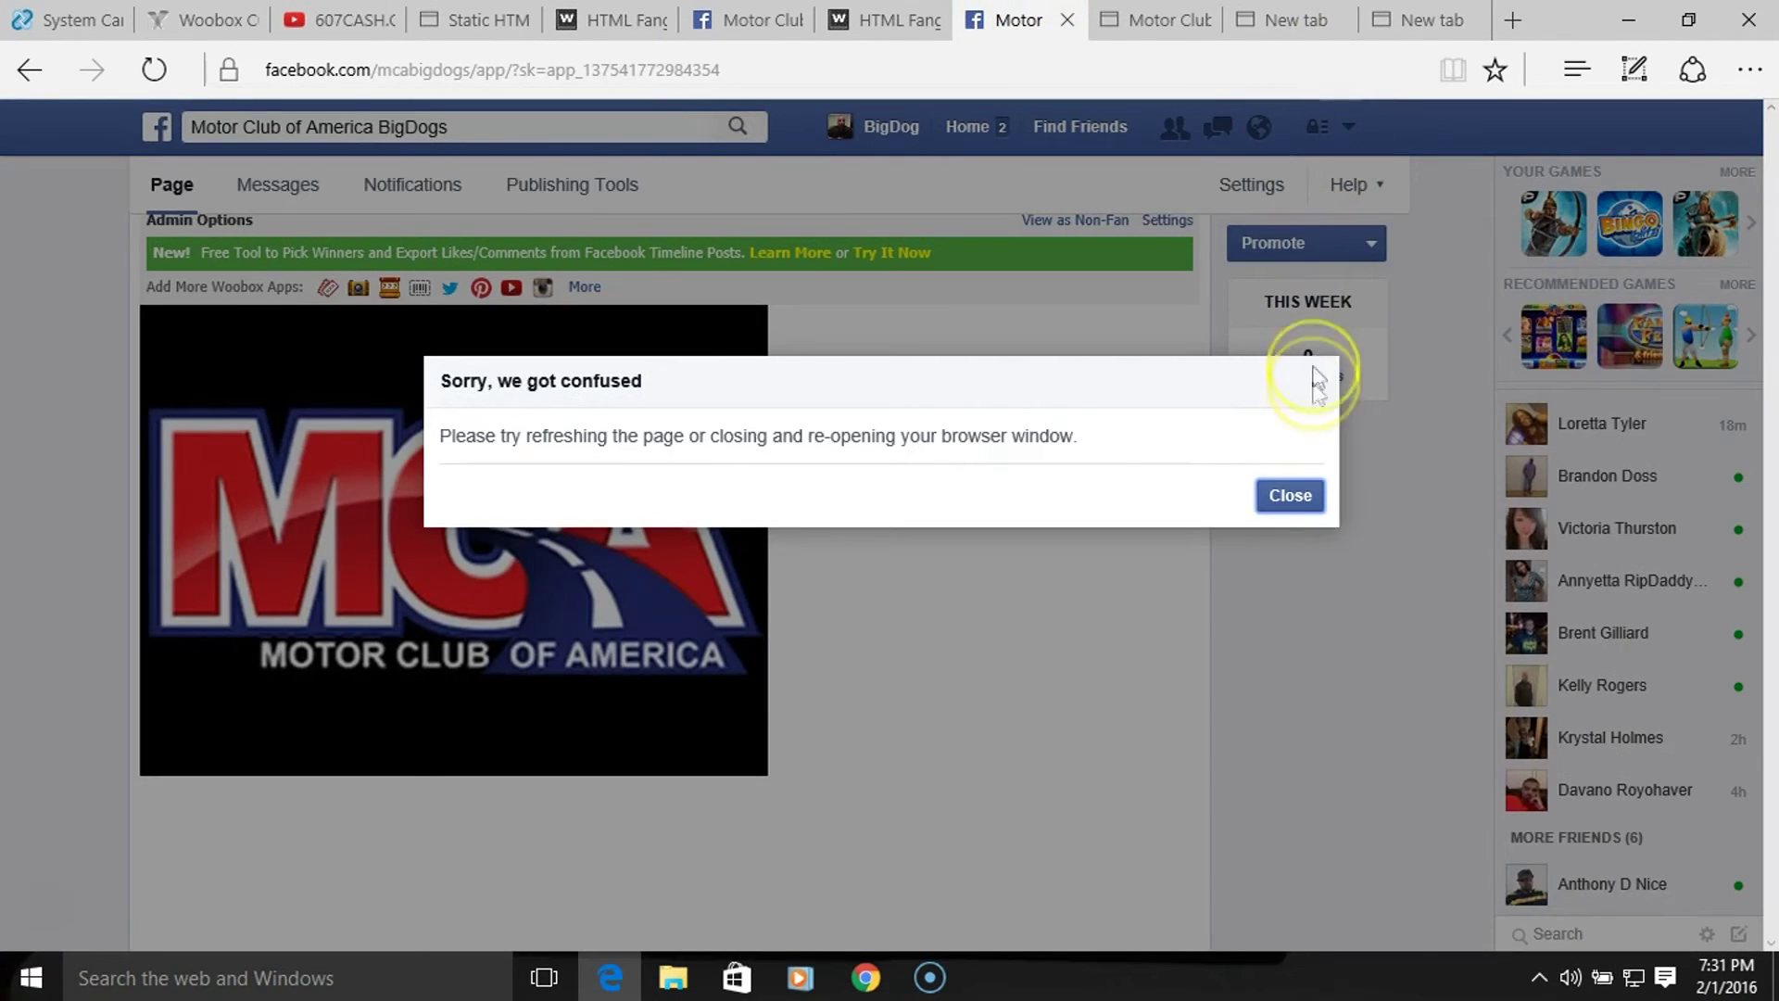
{"action": "left_click", "coordinate": [1290, 495]}
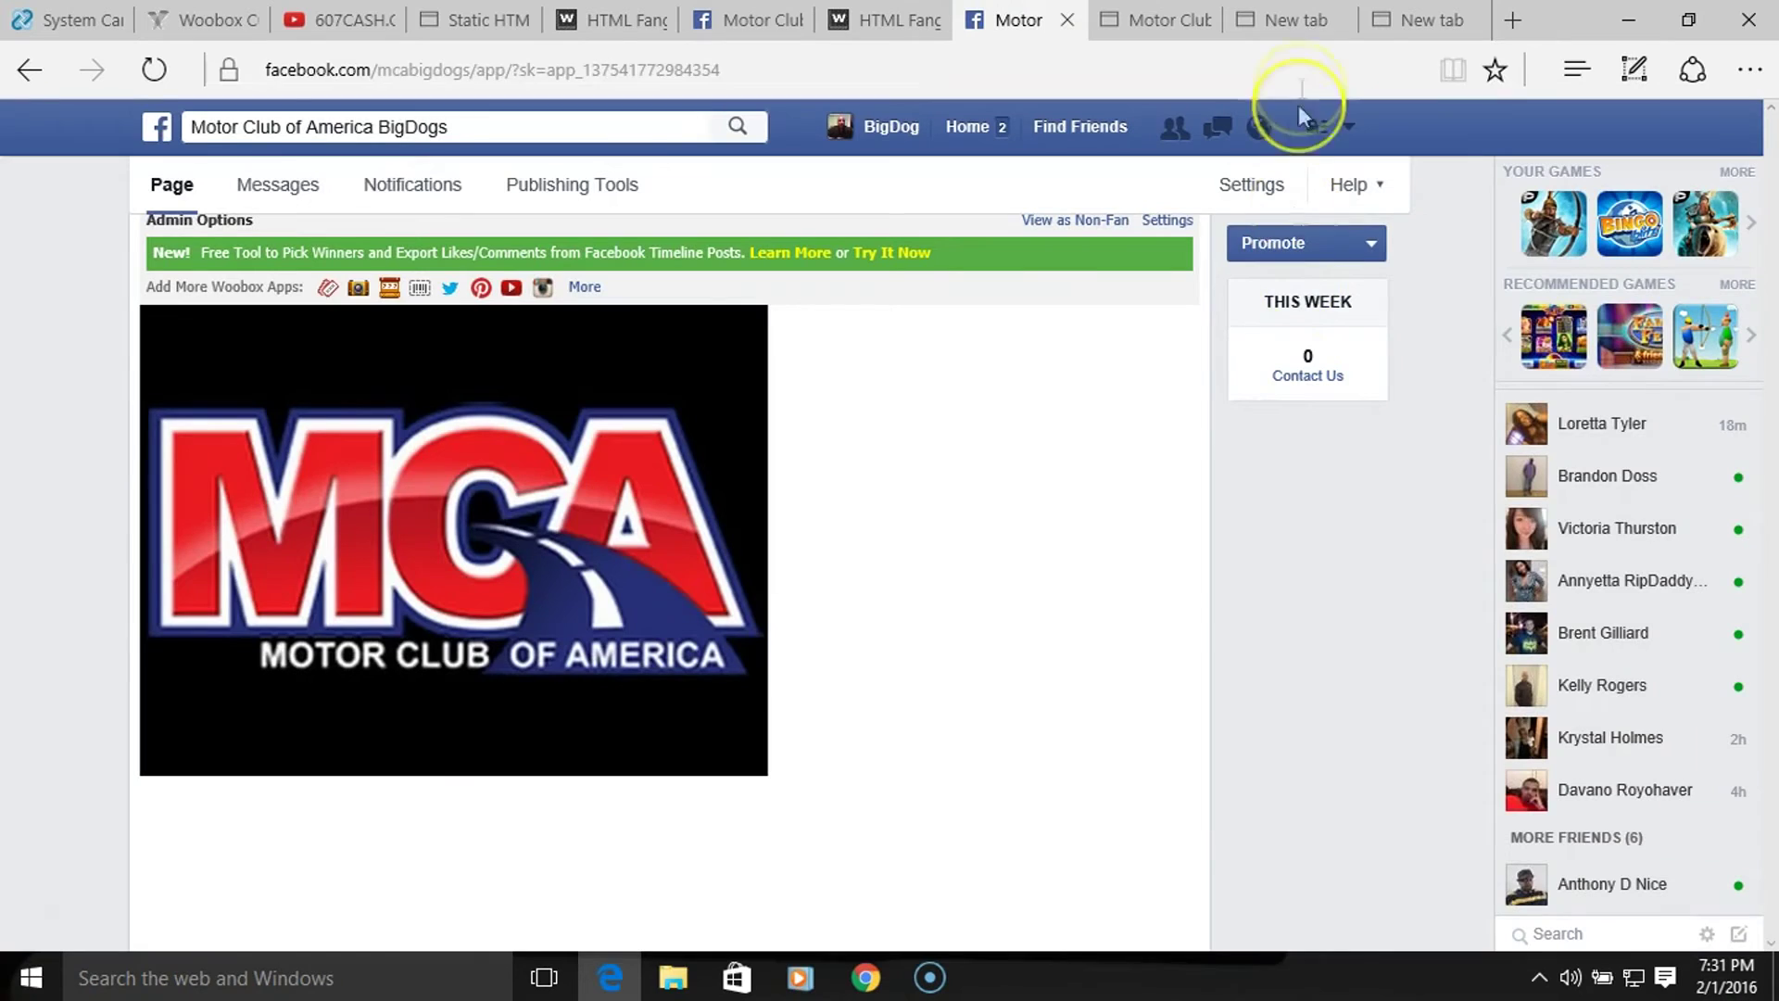
- Dismiss the error dialog, then open Facebook in Chrome and switch to using it as Motor Club of America BigDogs
{"action": "left_click", "coordinate": [1345, 126]}
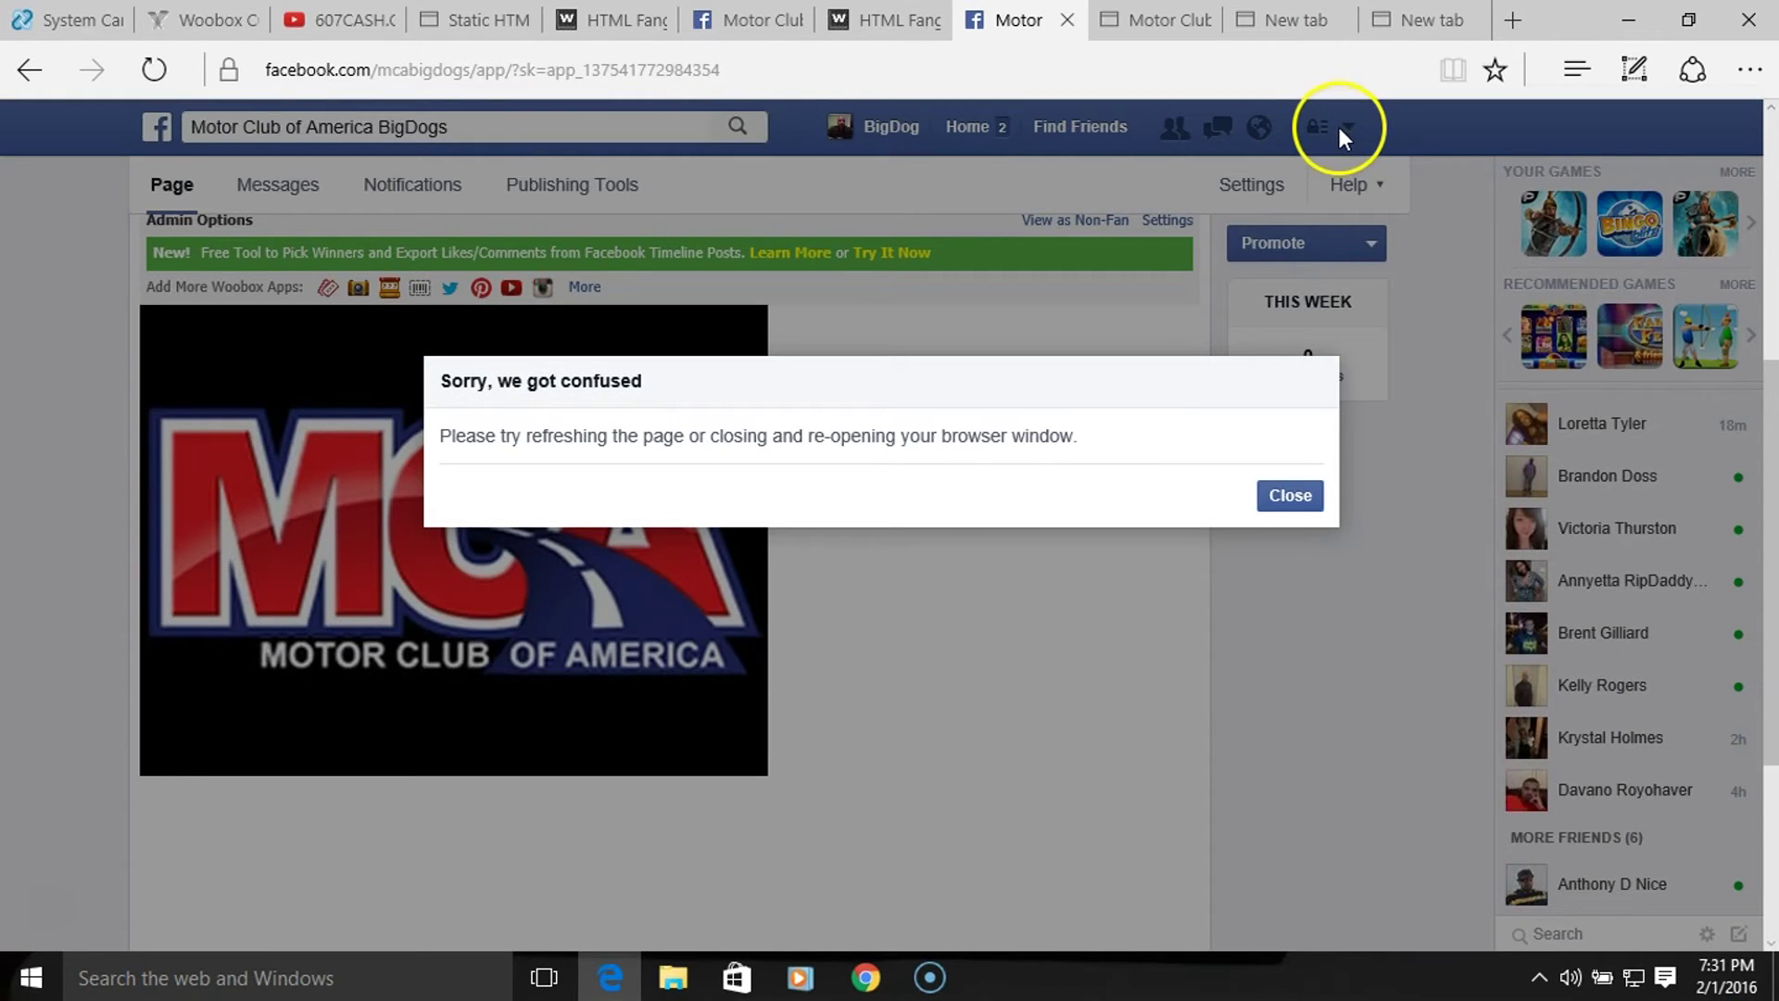
{"action": "left_click", "coordinate": [1288, 498]}
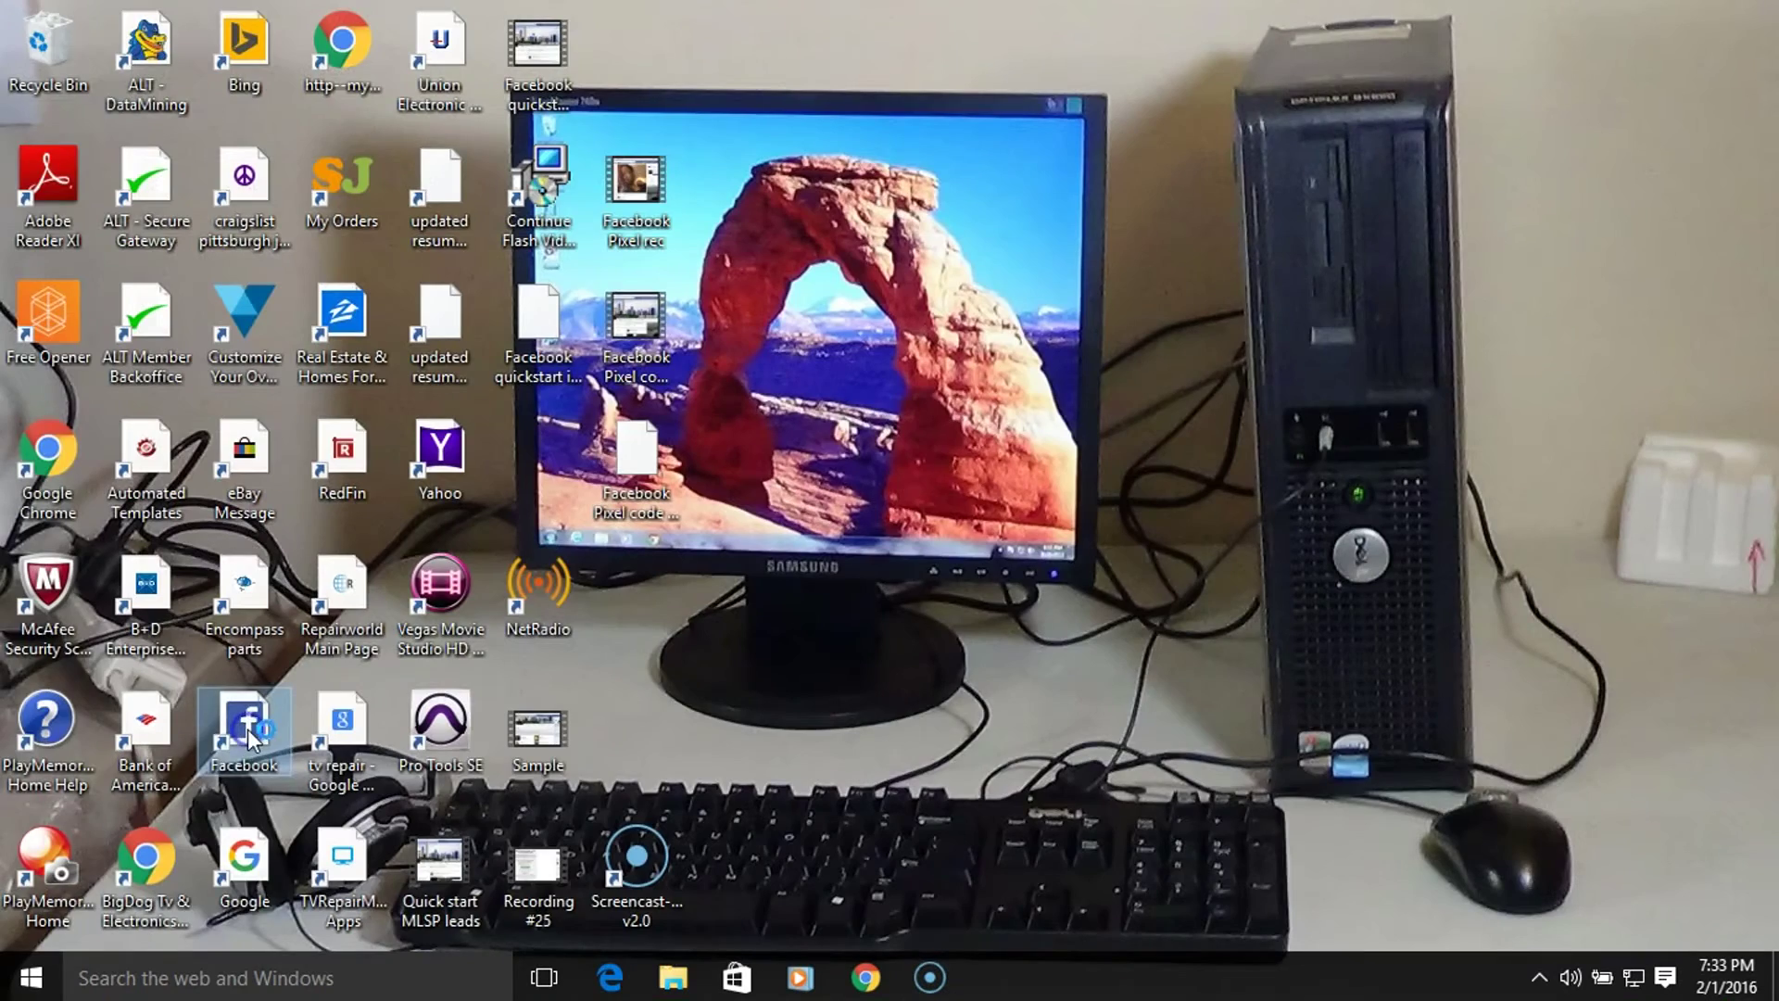
{"action": "double_click", "coordinate": [245, 727]}
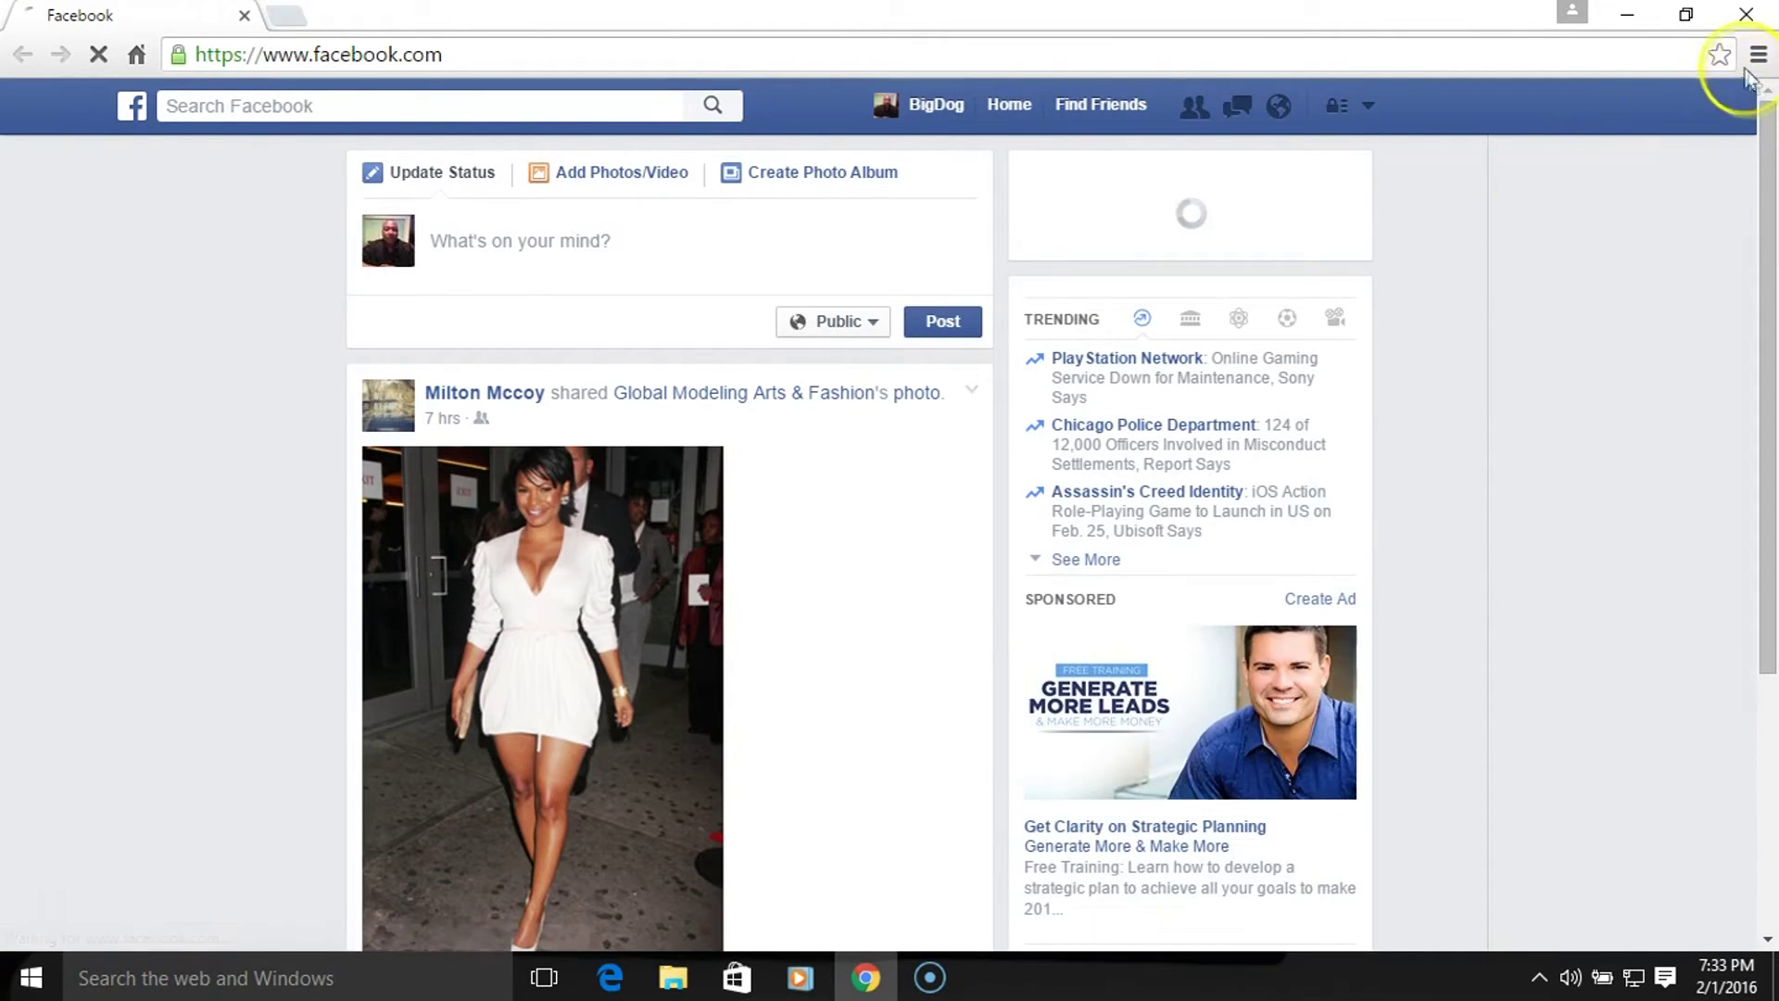
{"action": "left_click", "coordinate": [1367, 107]}
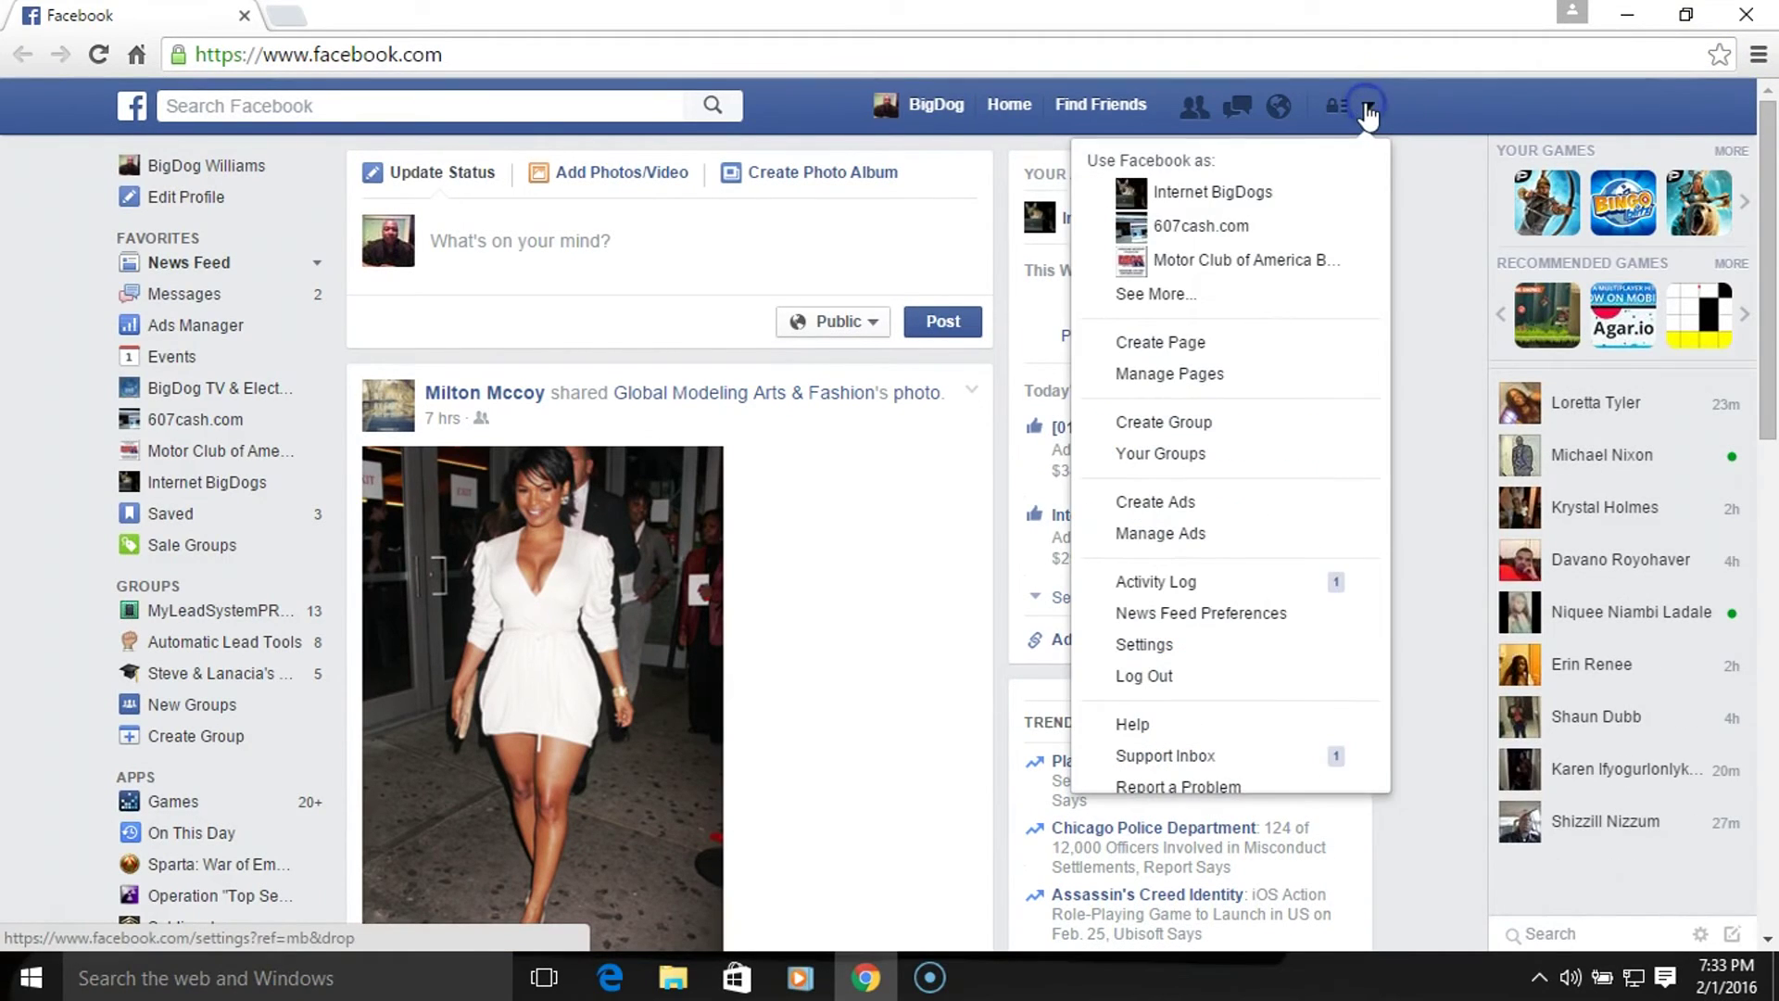
{"action": "left_click", "coordinate": [1265, 262]}
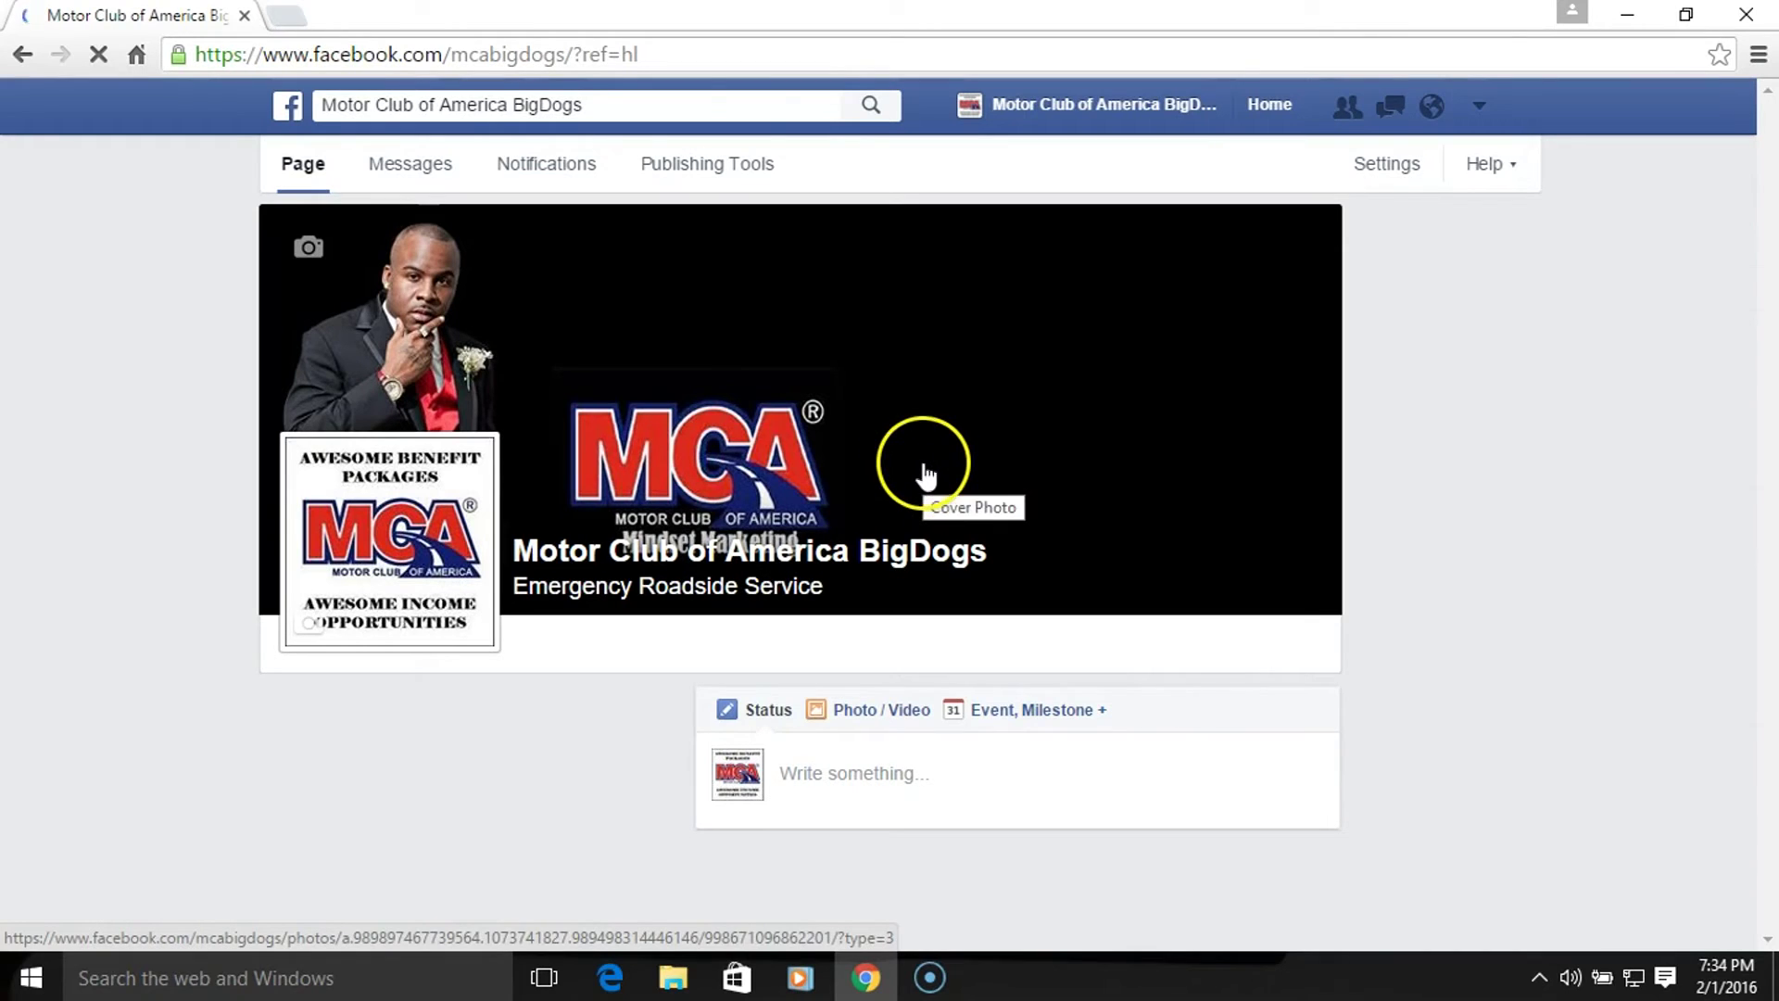
- Open the Join MCA now app from the page, test the MCA logo's link, and return to the Facebook tab
{"action": "scroll", "coordinate": [908, 477], "scroll_direction": "down", "scroll_amount": 2}
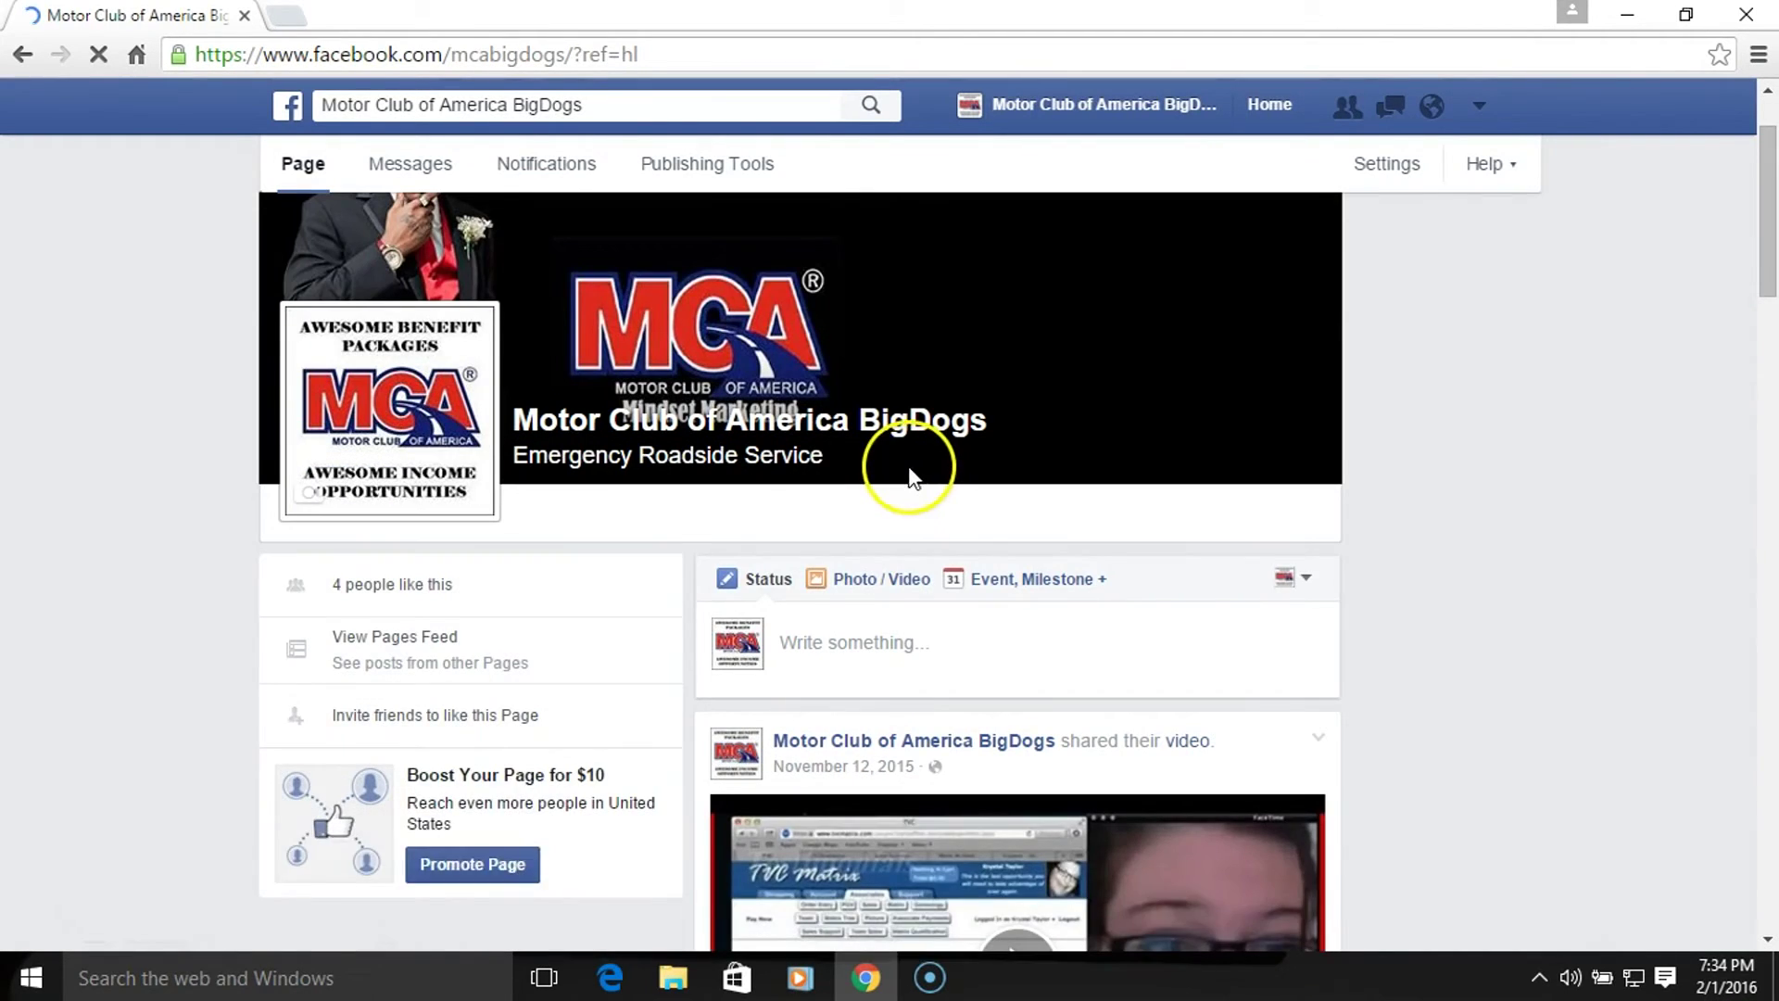
{"action": "scroll", "coordinate": [908, 477], "scroll_direction": "down", "scroll_amount": 2}
{"action": "scroll", "coordinate": [906, 480], "scroll_direction": "down", "scroll_amount": 8}
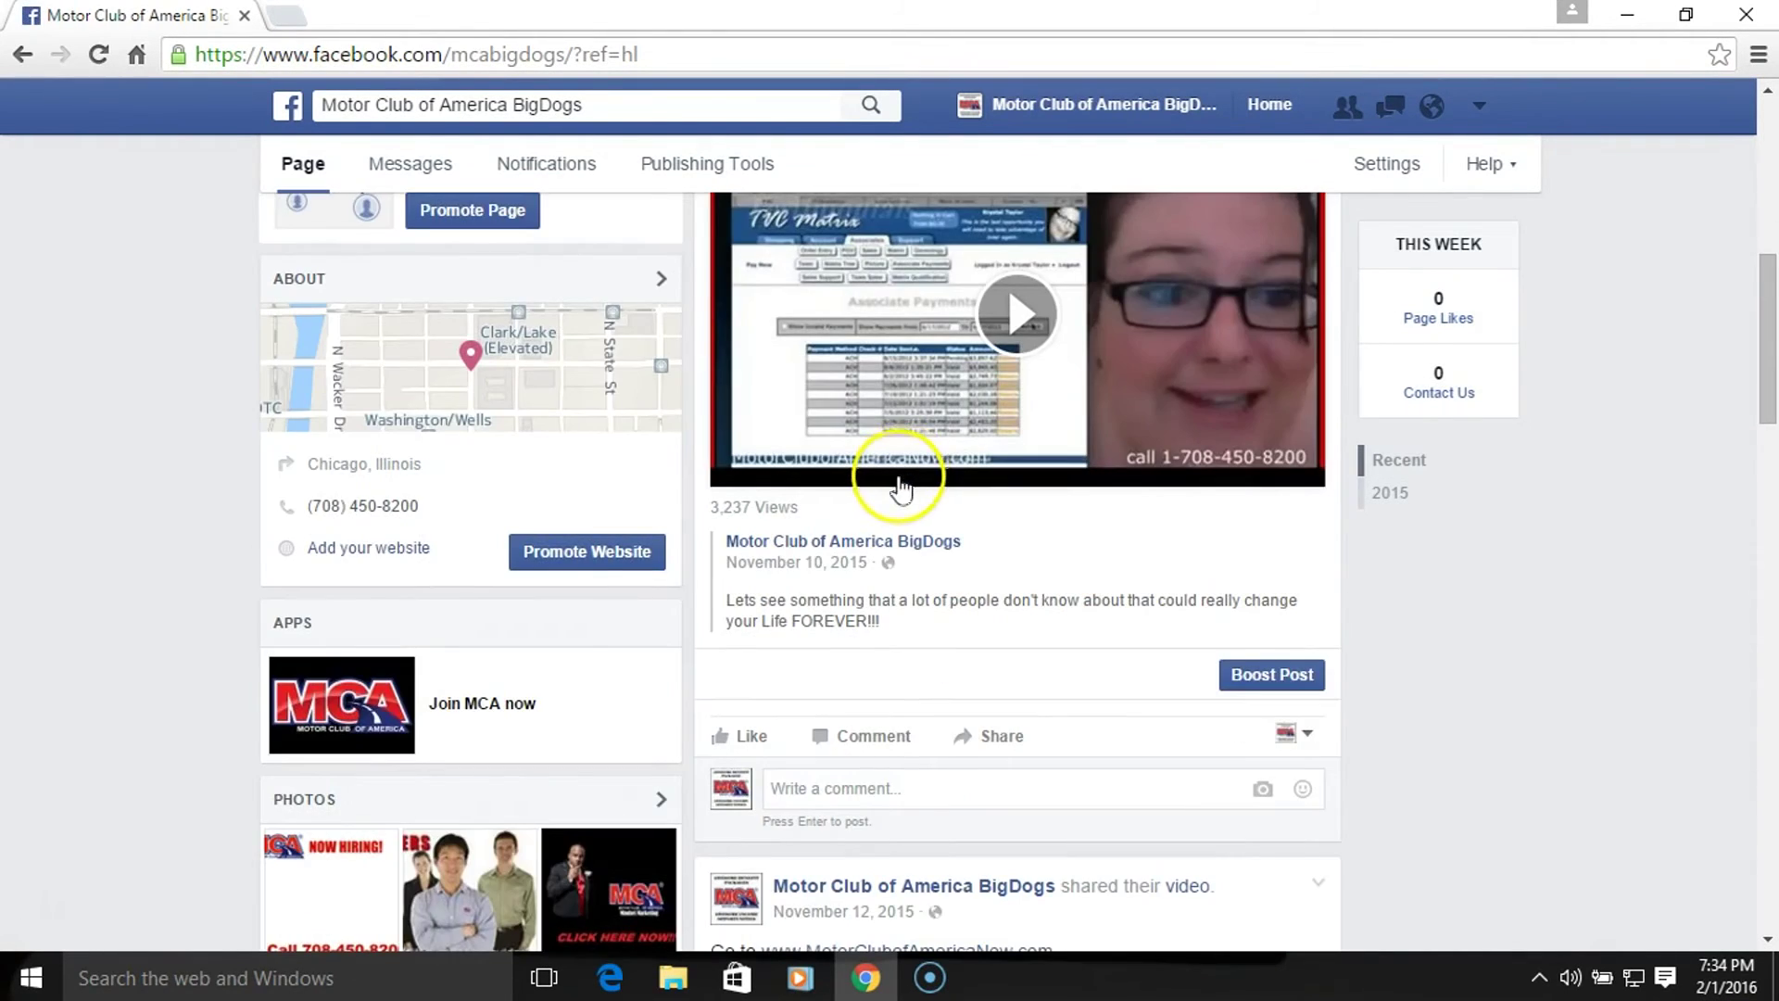
{"action": "scroll", "coordinate": [903, 482], "scroll_direction": "down", "scroll_amount": 2}
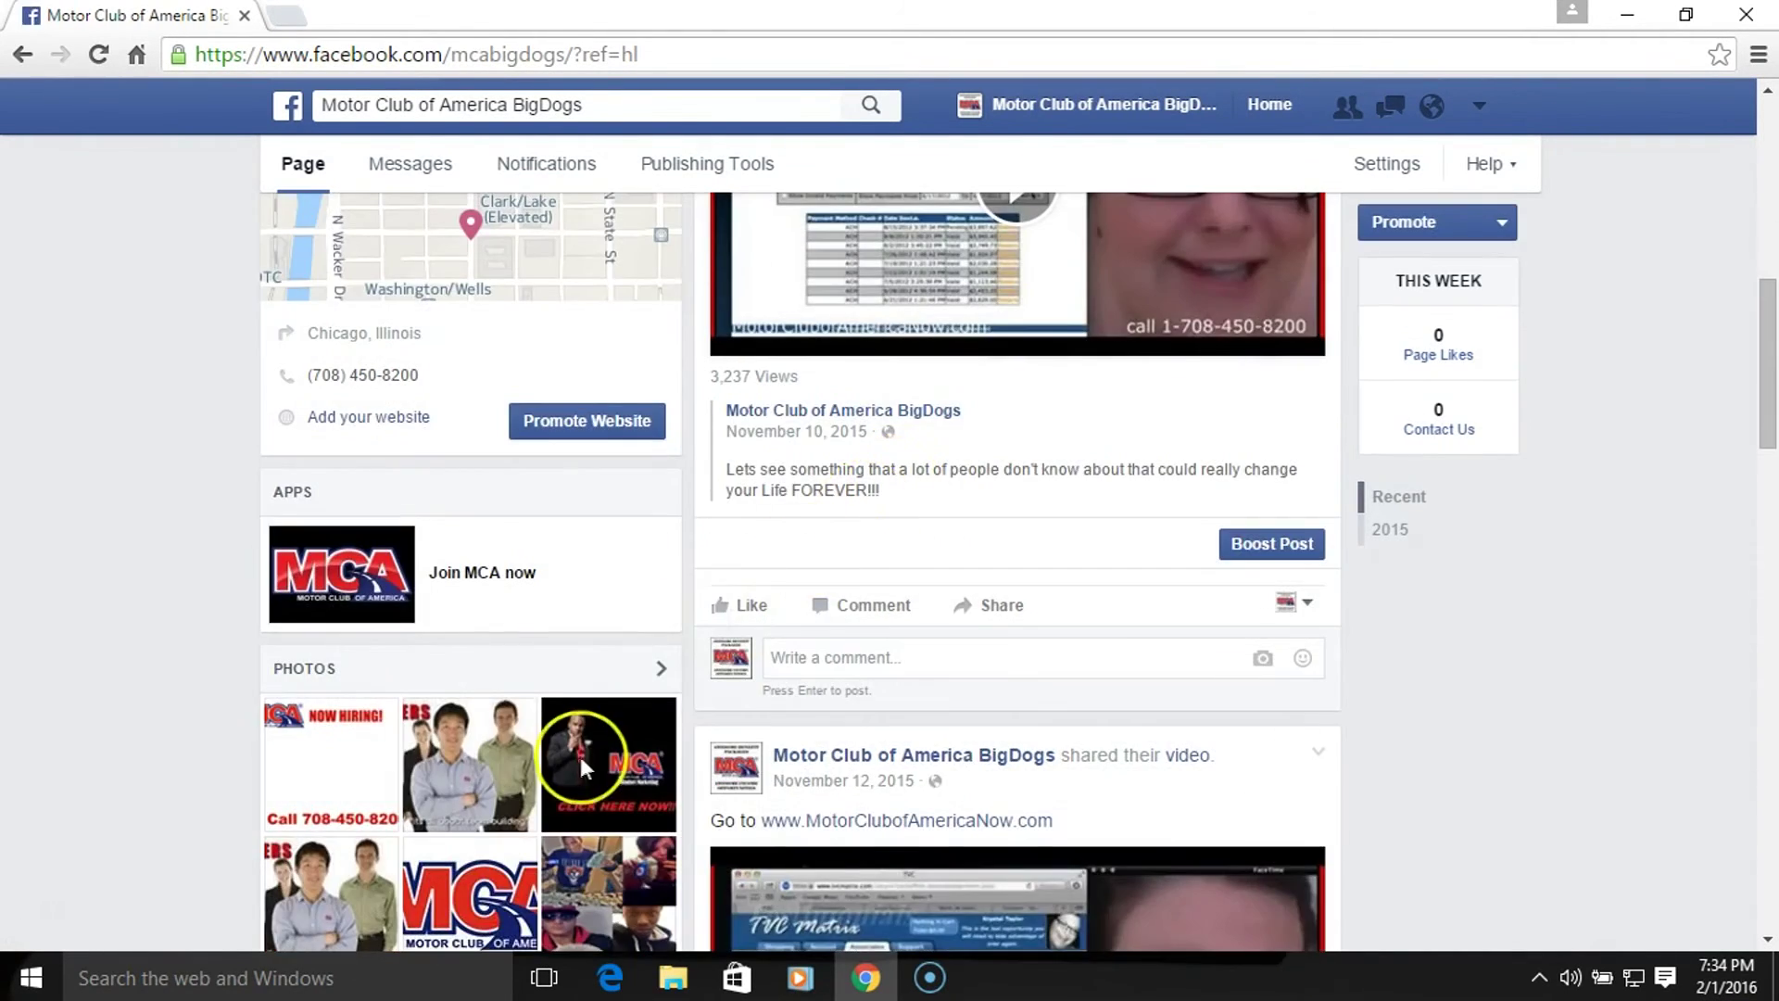
{"action": "left_click", "coordinate": [486, 577]}
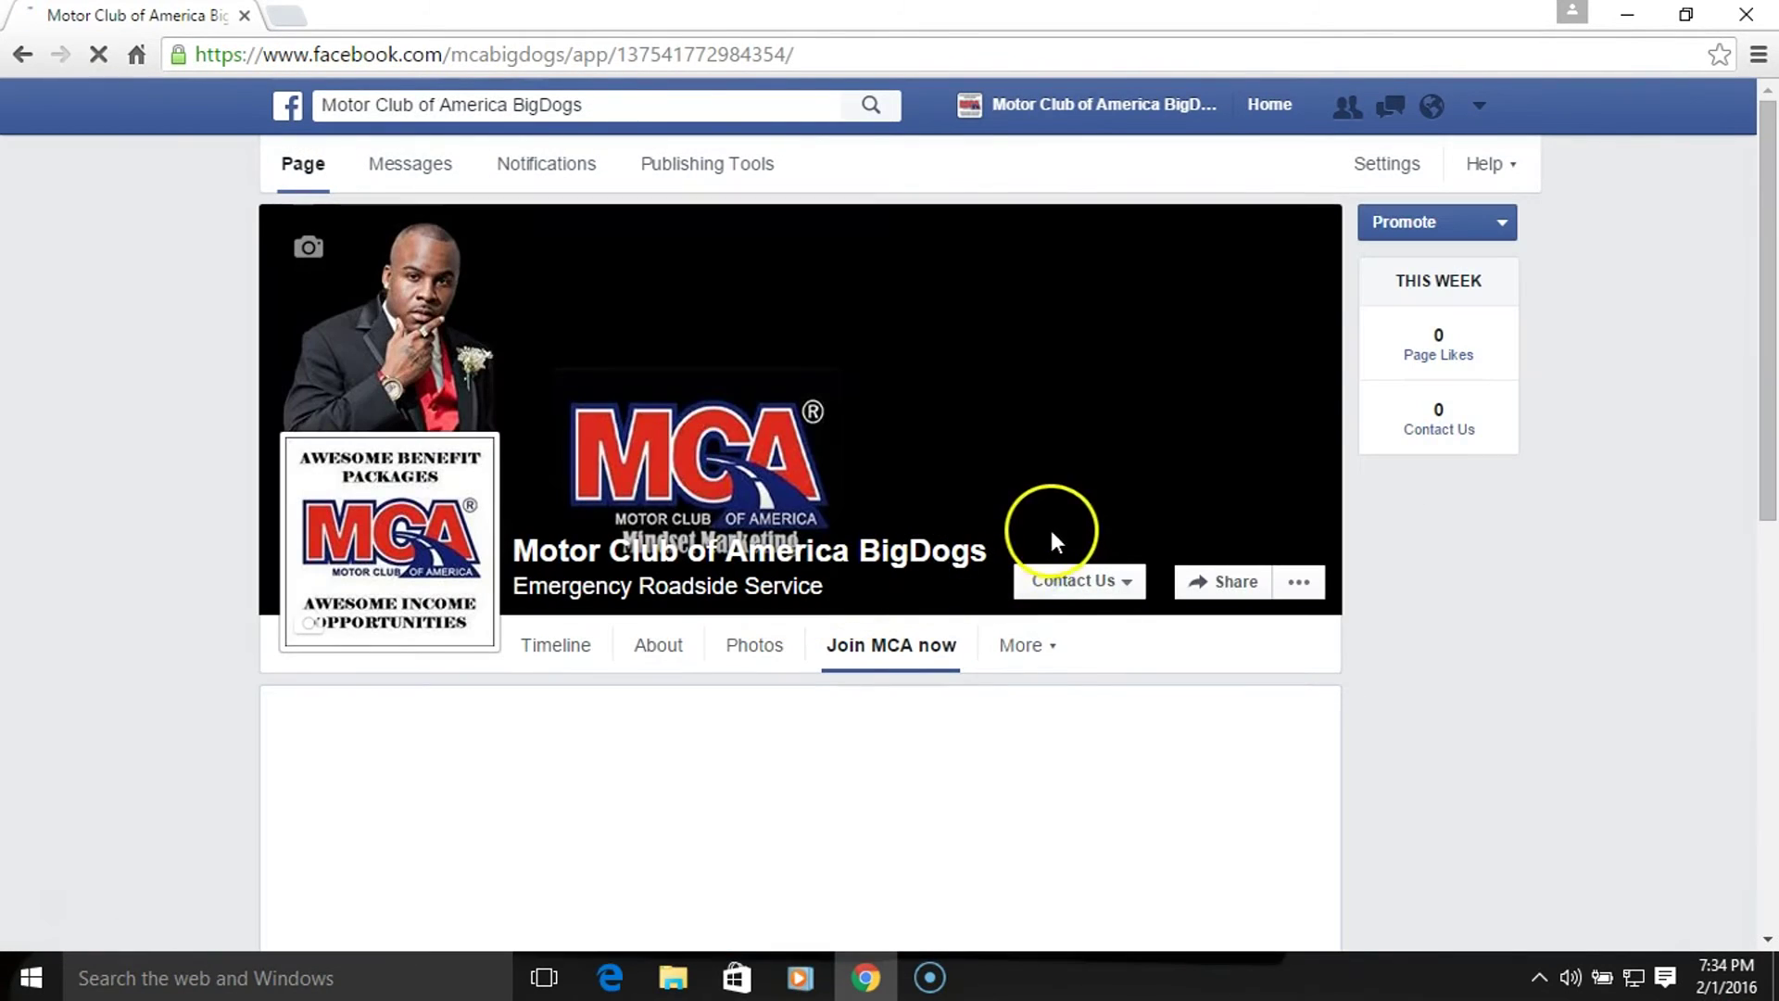
{"action": "scroll", "coordinate": [1025, 659], "scroll_direction": "down", "scroll_amount": 3}
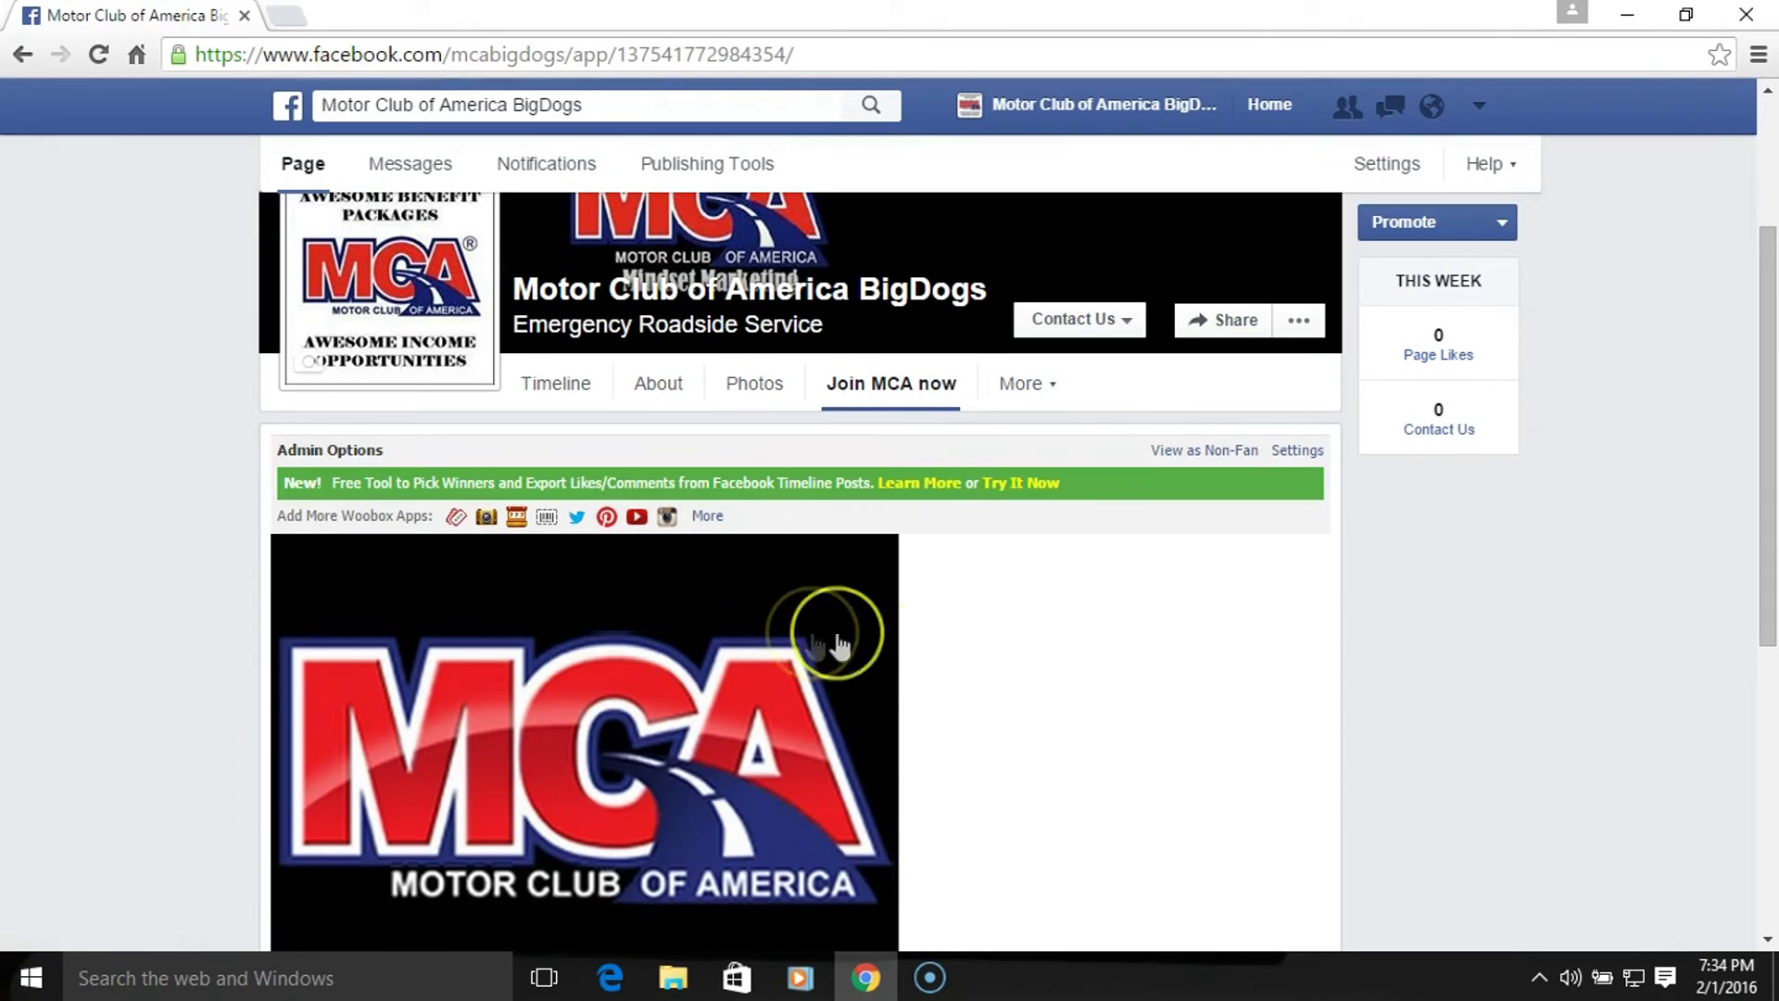
{"action": "left_click", "coordinate": [638, 638]}
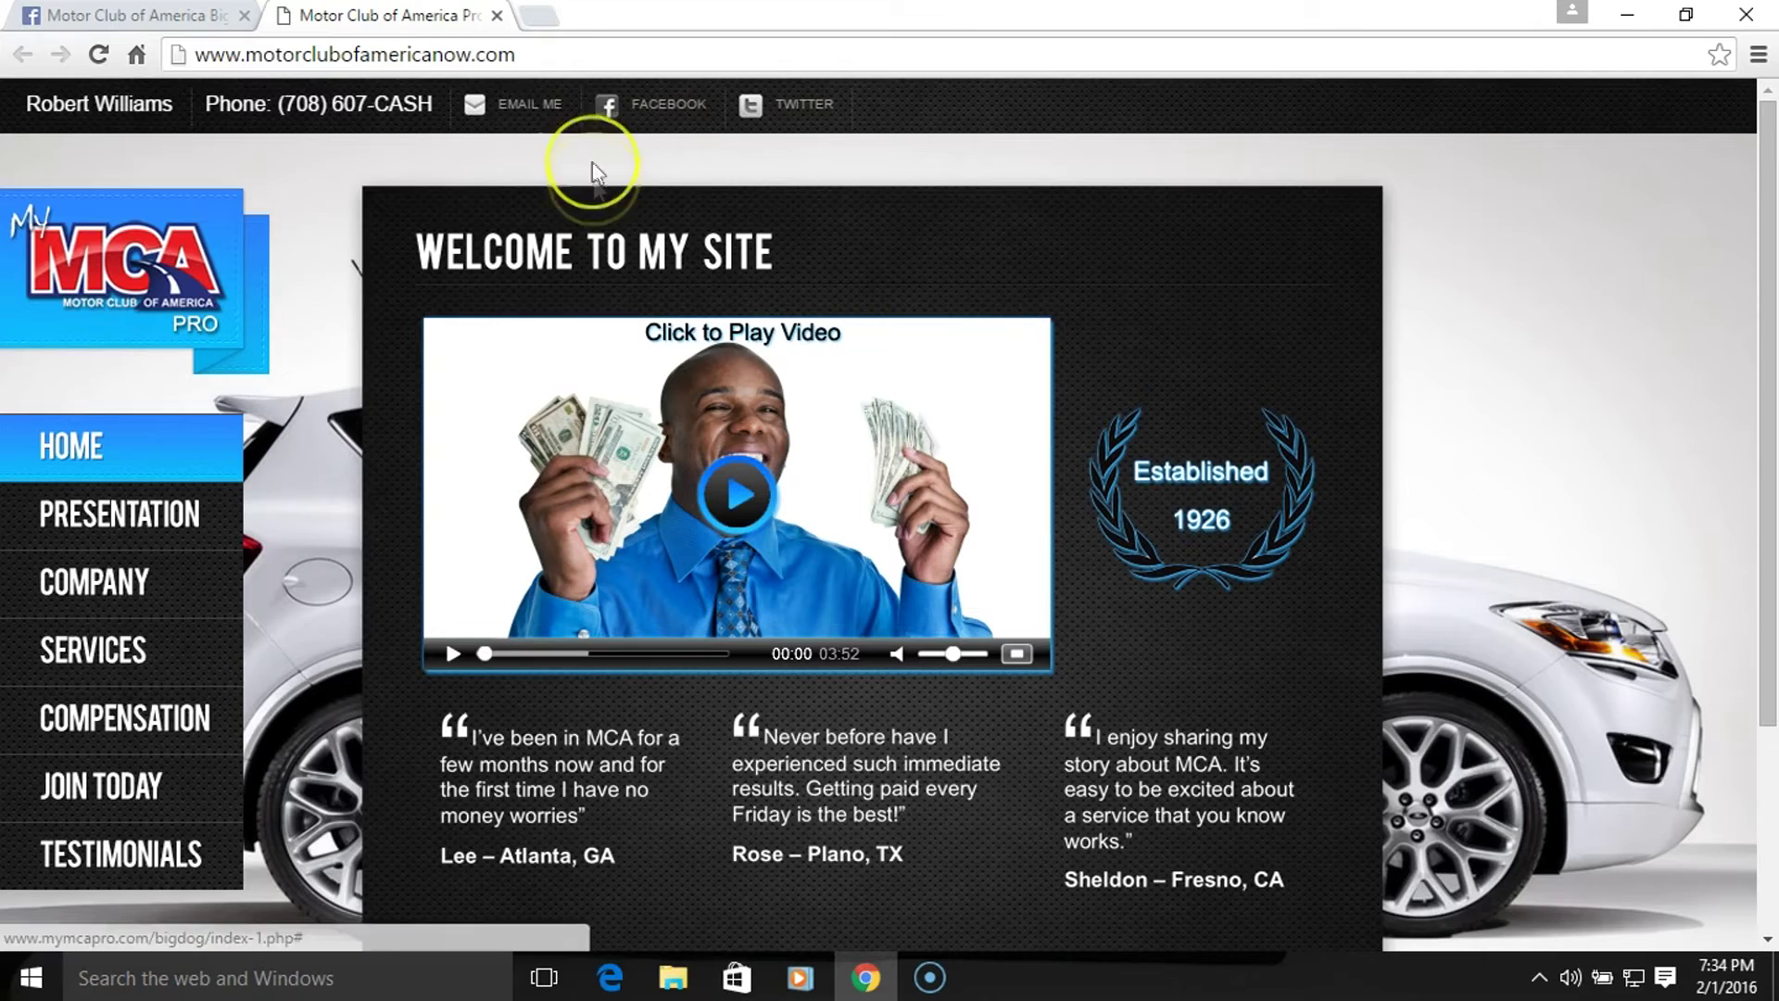
{"action": "left_click", "coordinate": [186, 15]}
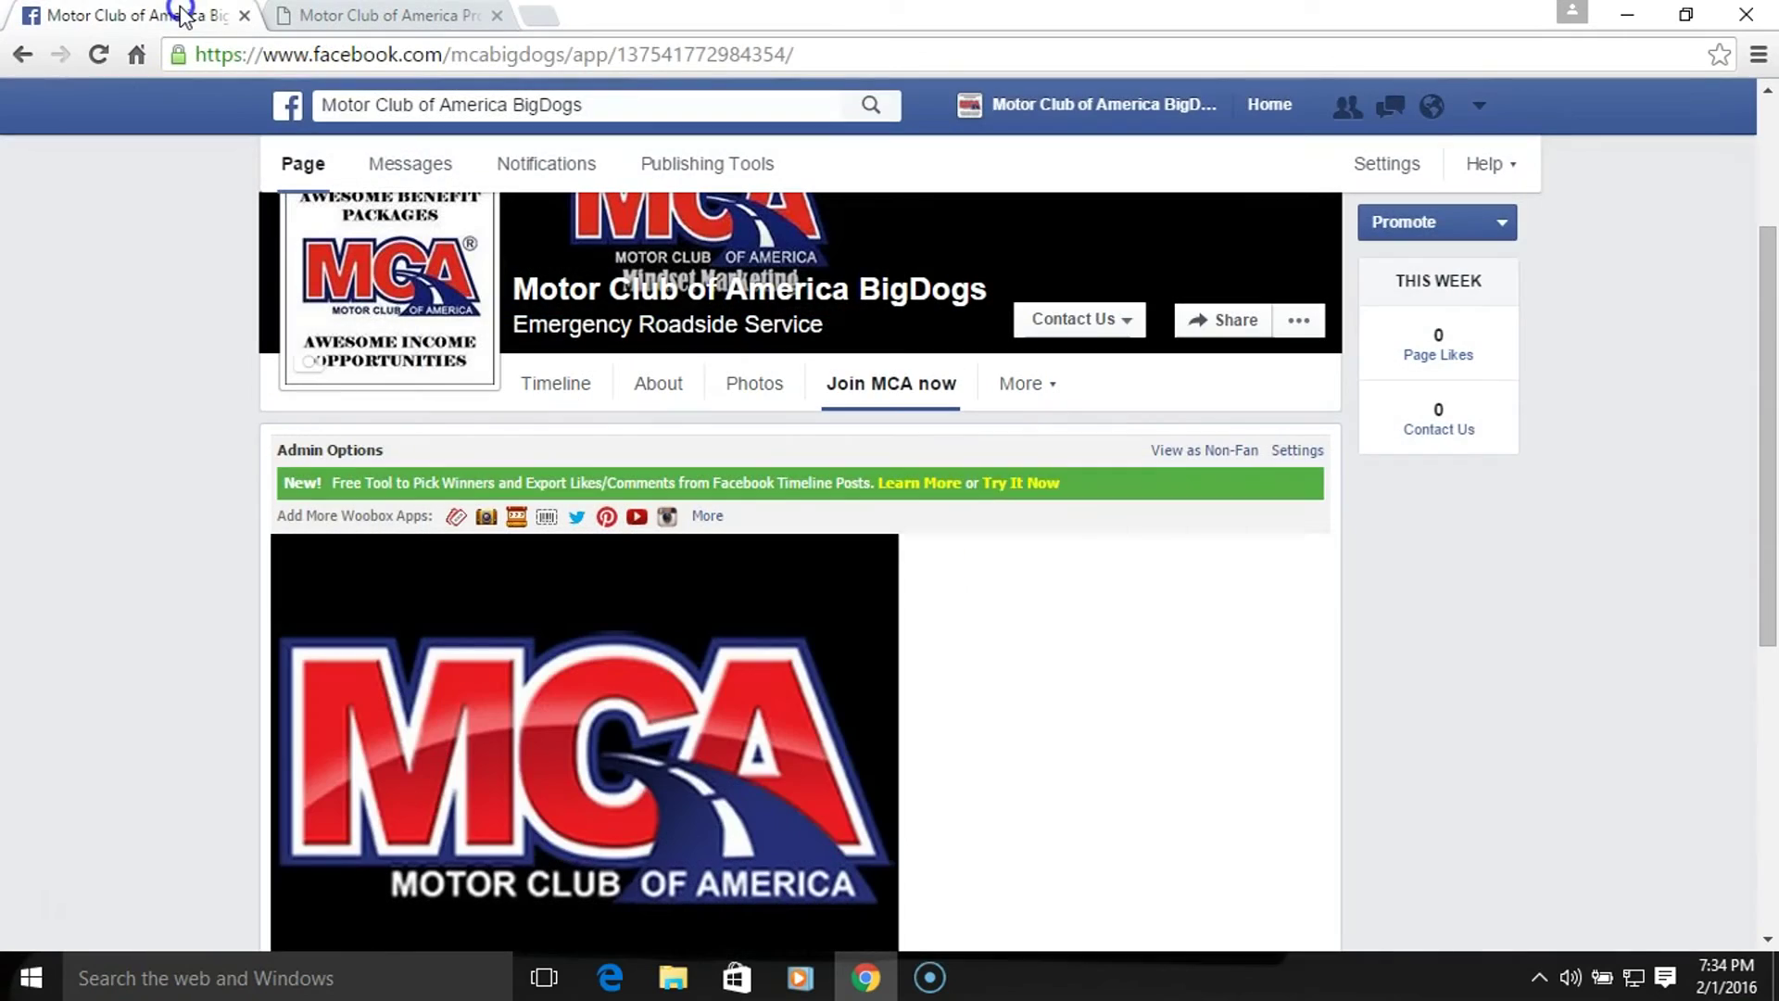
- Return to the page's timeline and reopen Join MCA now from its Apps section
{"action": "scroll", "coordinate": [1140, 648], "scroll_direction": "down", "scroll_amount": 2}
{"action": "scroll", "coordinate": [1140, 649], "scroll_direction": "up", "scroll_amount": 5}
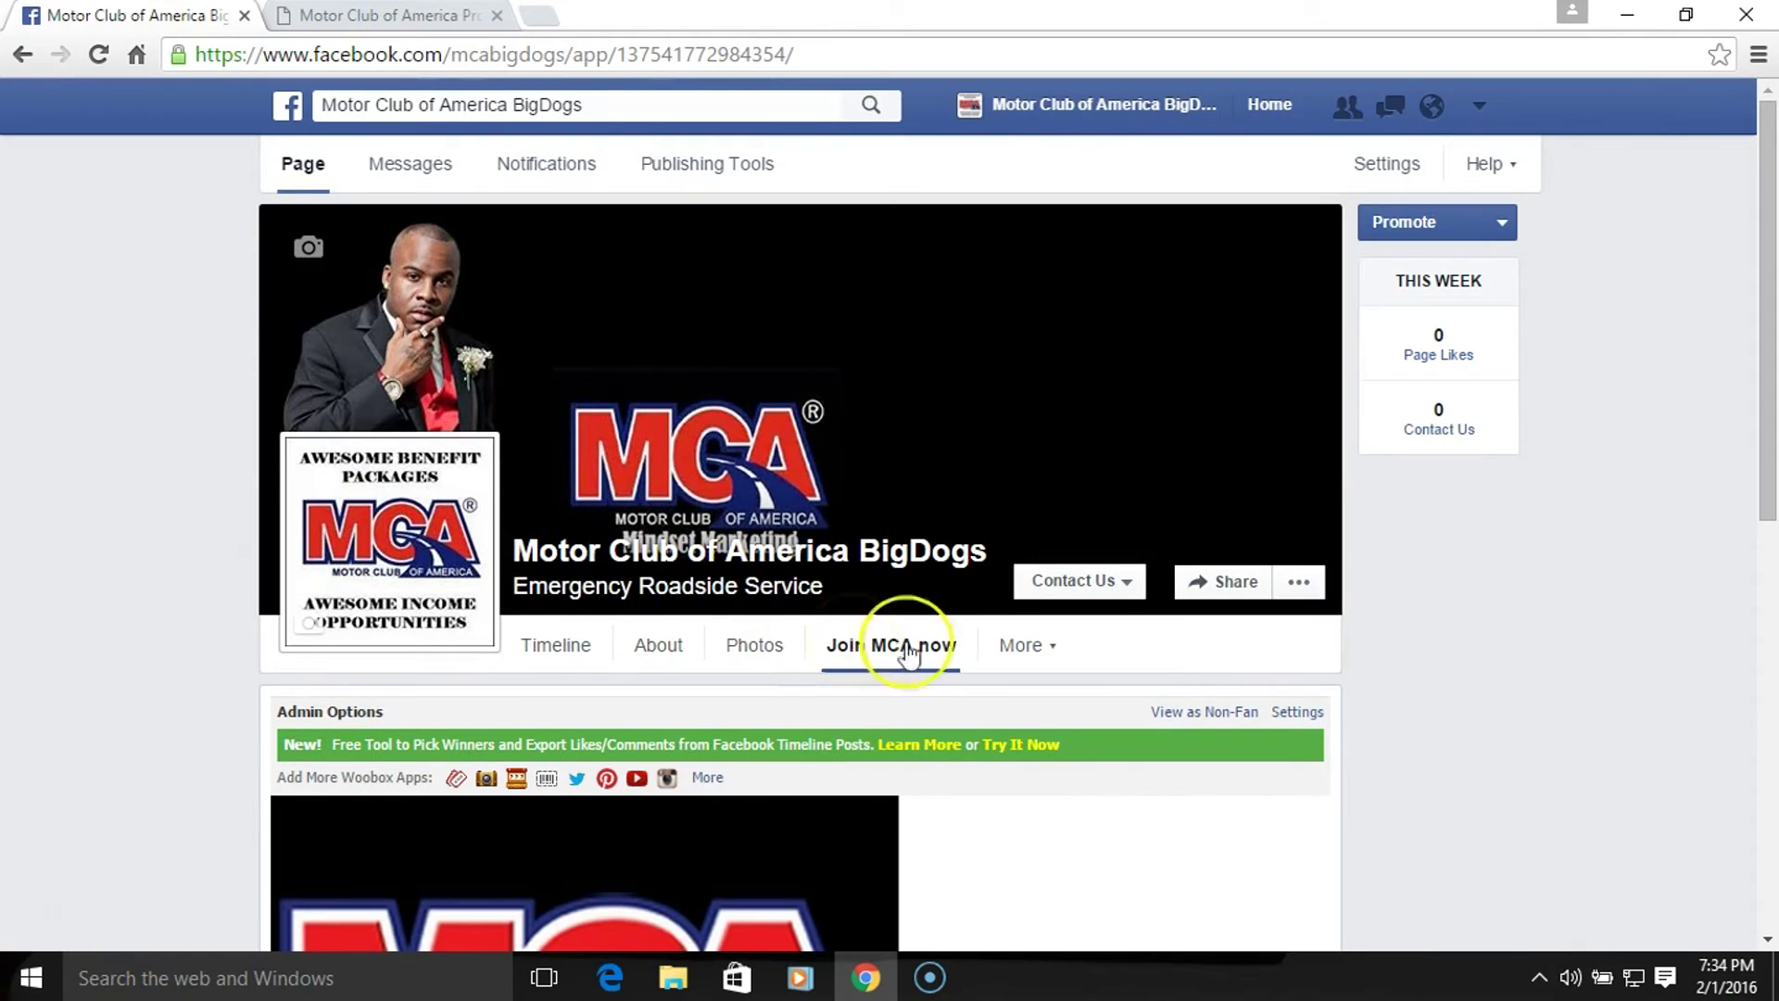
{"action": "left_click", "coordinate": [21, 54]}
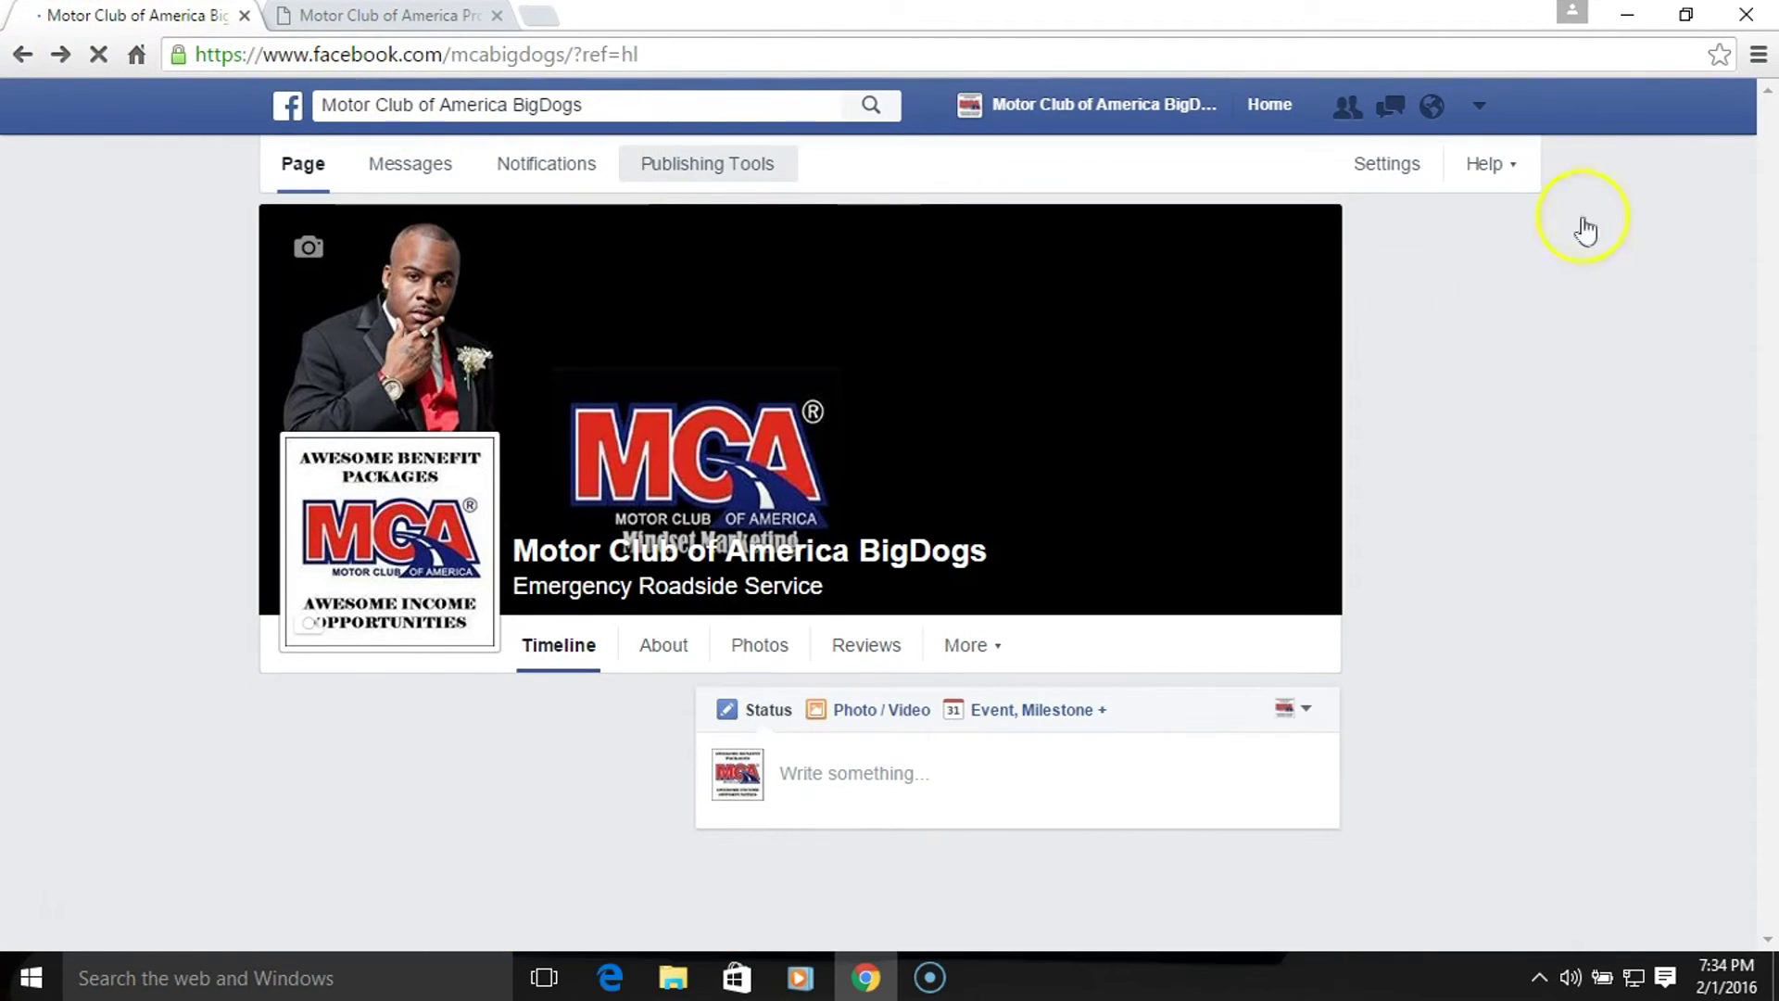
{"action": "scroll", "coordinate": [1511, 126], "scroll_direction": "down", "scroll_amount": 10}
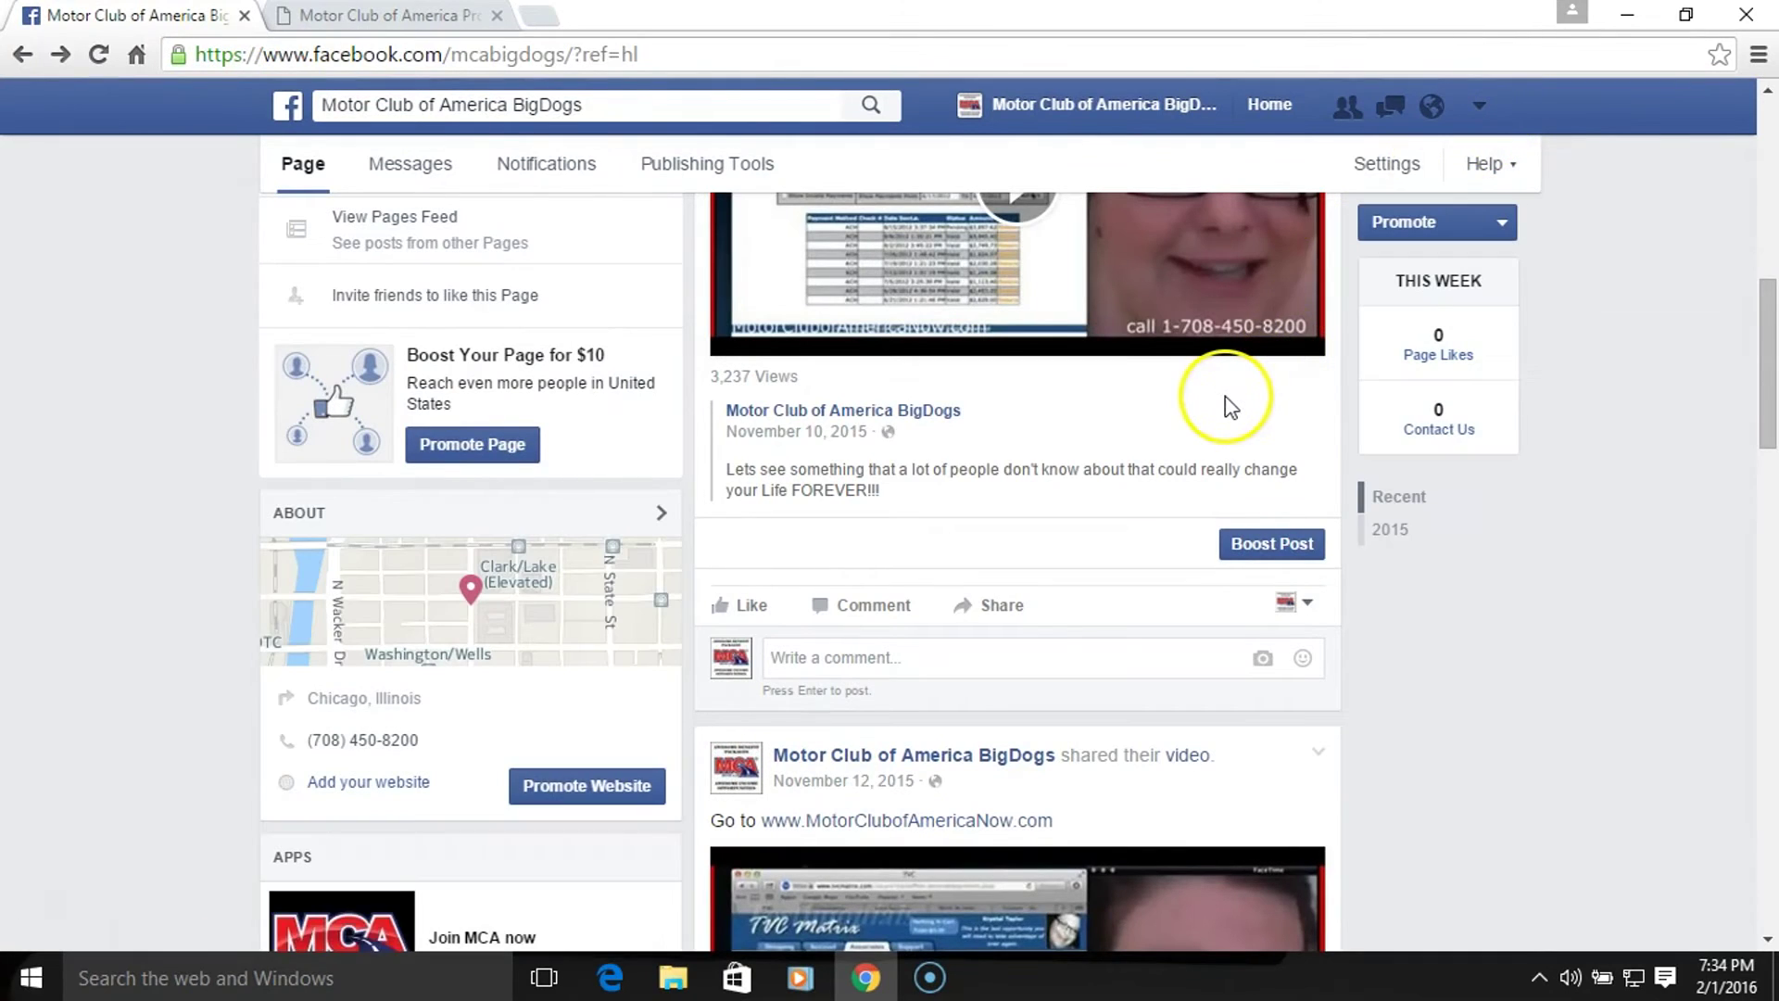
{"action": "scroll", "coordinate": [1227, 397], "scroll_direction": "down", "scroll_amount": 2}
{"action": "scroll", "coordinate": [1227, 397], "scroll_direction": "down", "scroll_amount": 3}
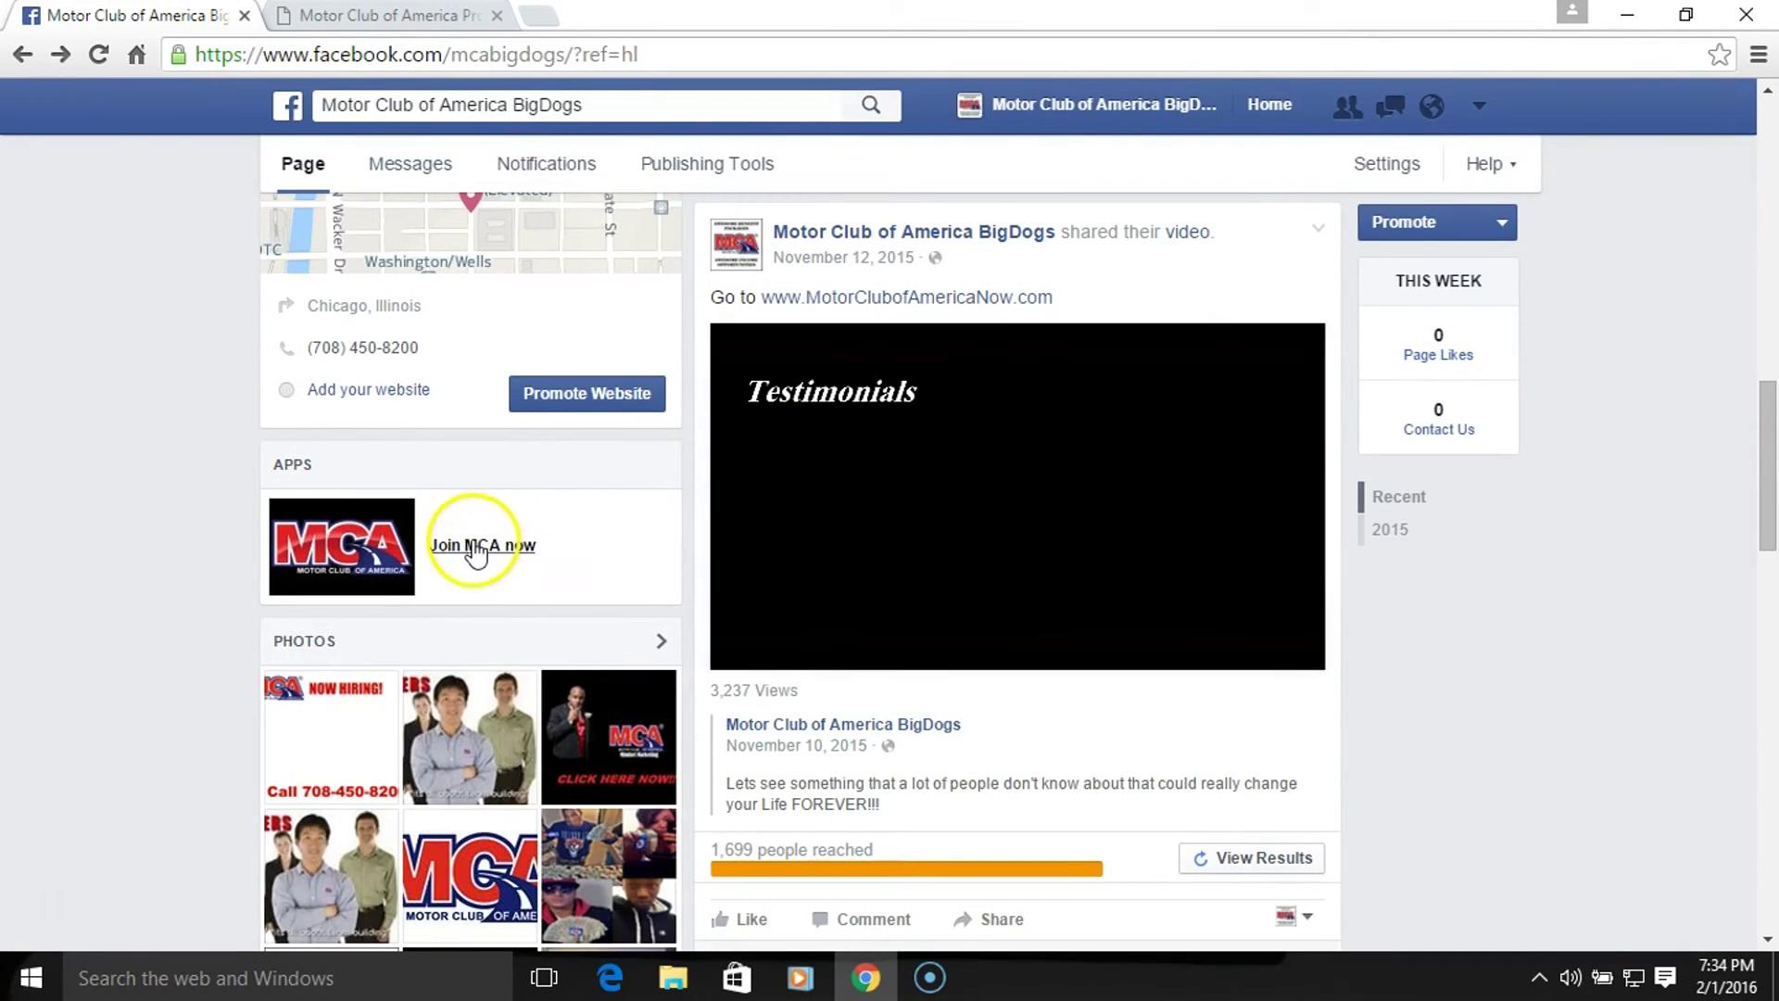
{"action": "left_click", "coordinate": [477, 546]}
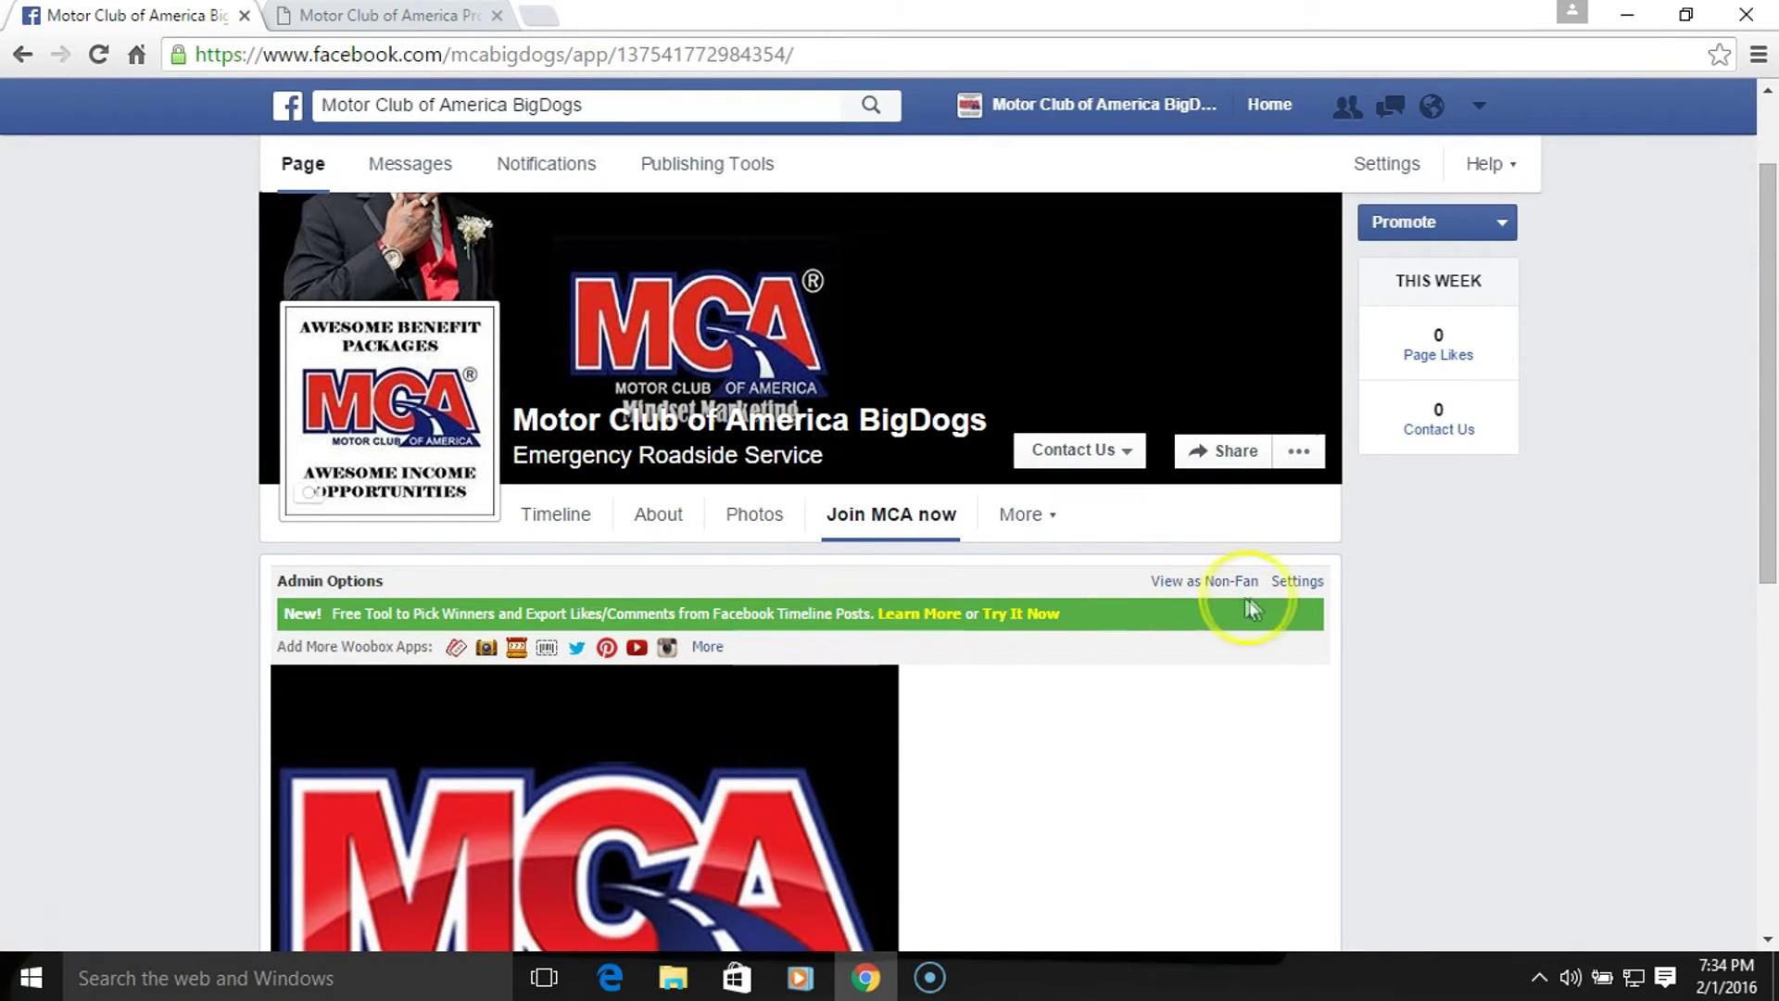
- Open the Join MCA now tab's Woobox settings, switching to the personal profile, and add another HTML Fangate tab
{"action": "left_click", "coordinate": [1305, 589]}
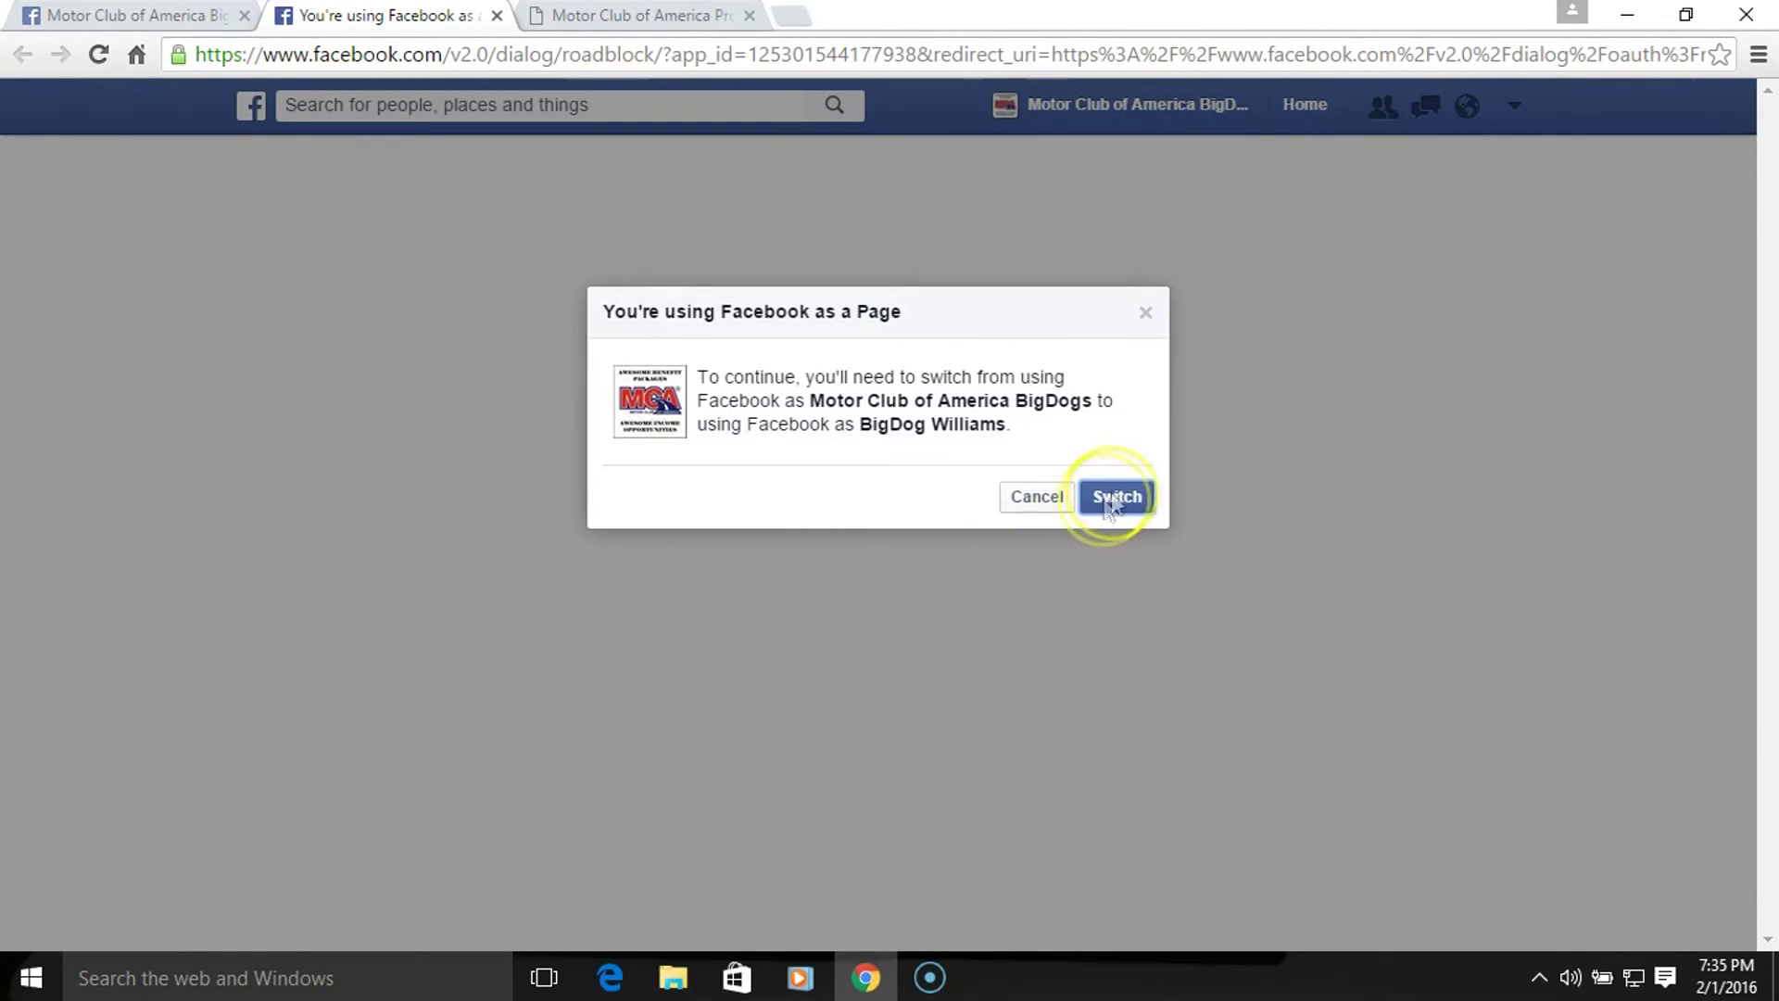
{"action": "left_click", "coordinate": [1117, 497]}
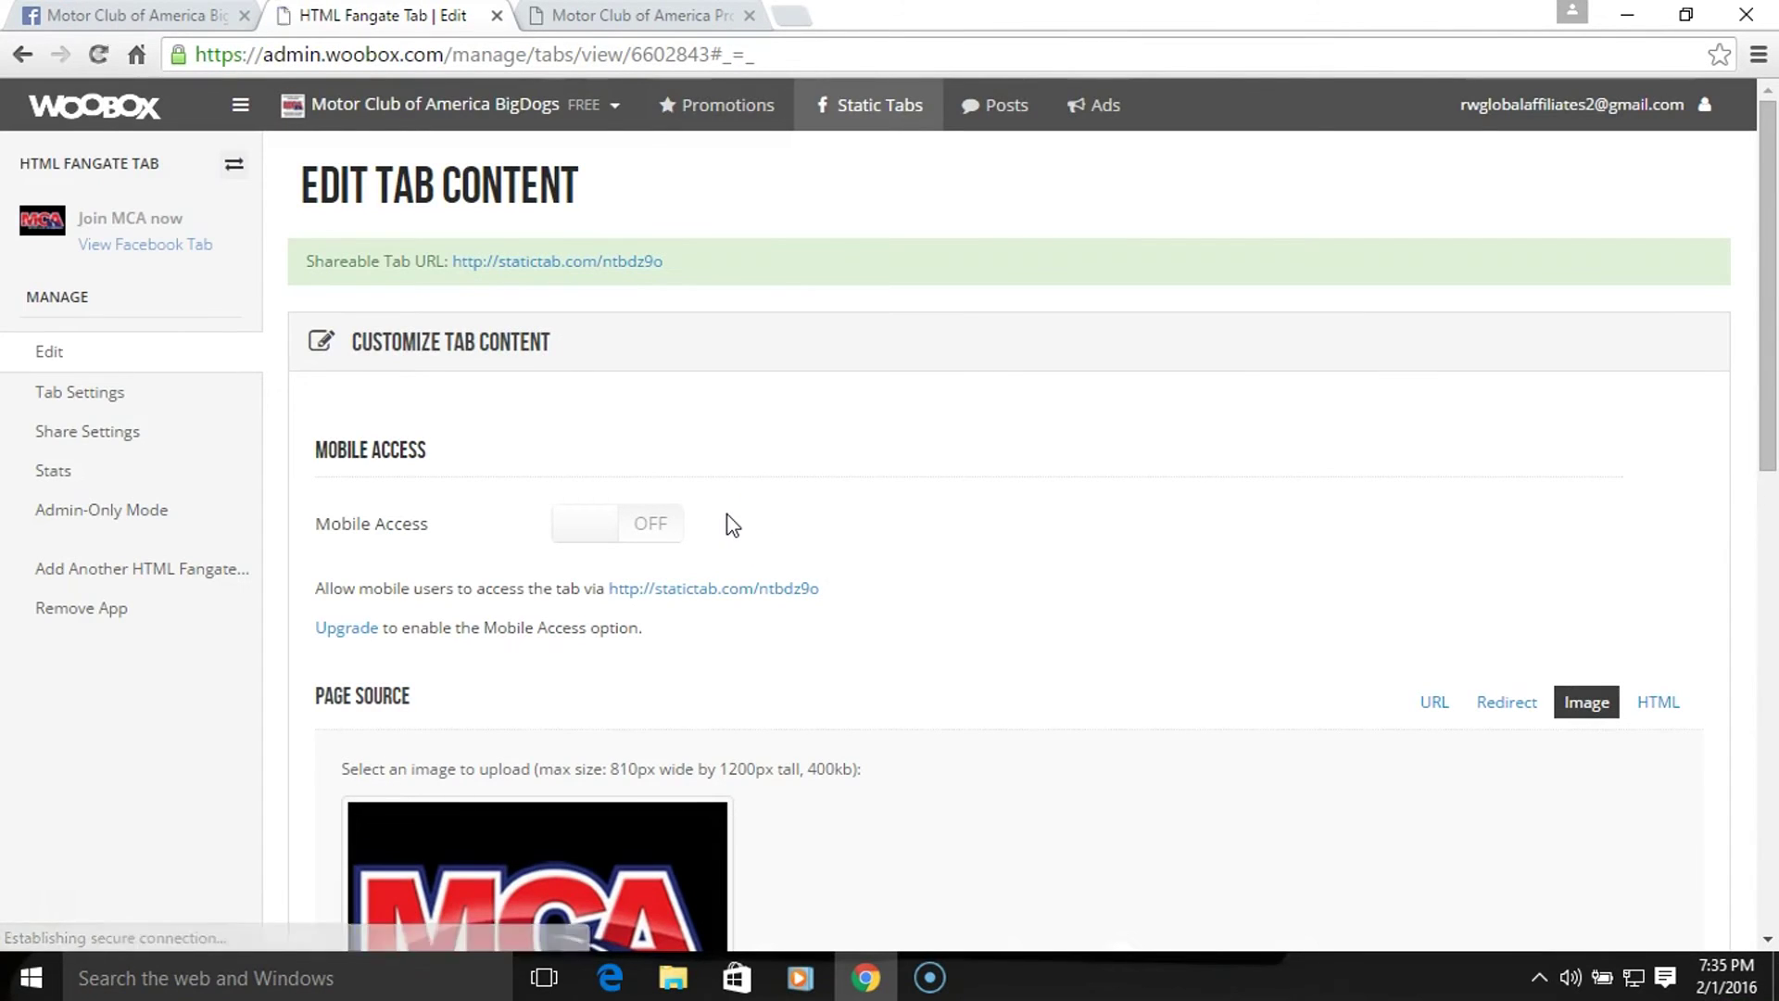
{"action": "scroll", "coordinate": [732, 525], "scroll_direction": "down", "scroll_amount": 1}
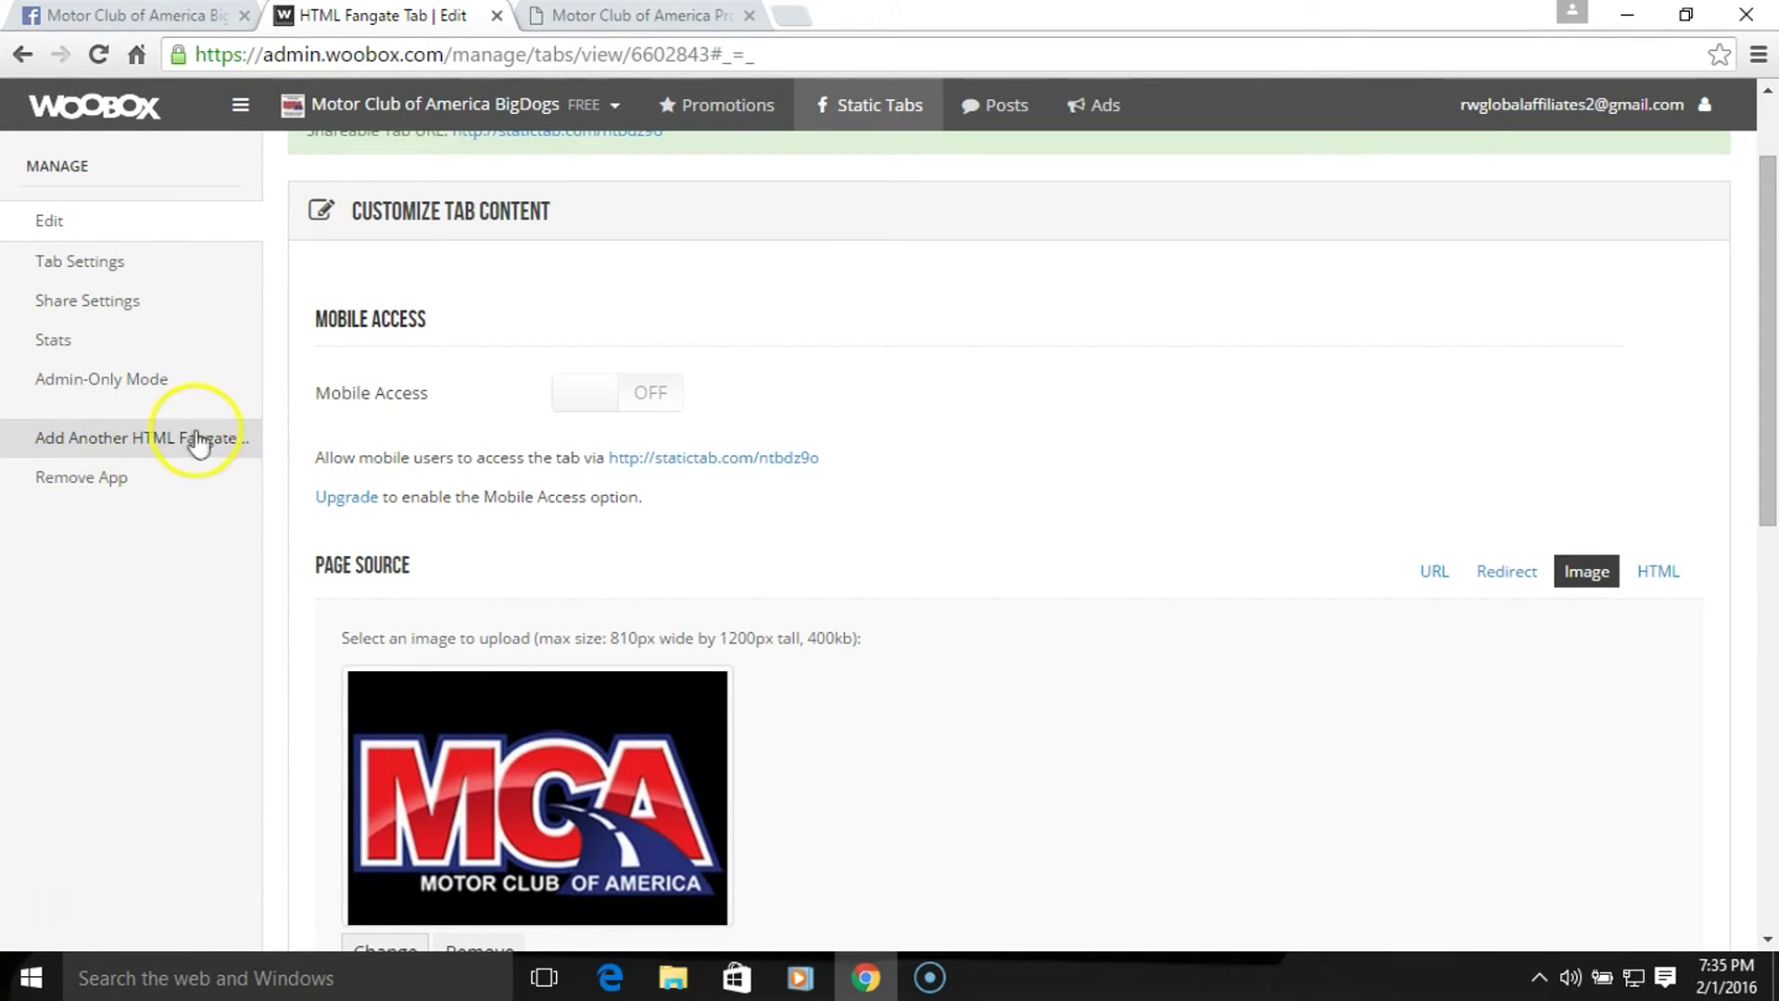
{"action": "left_click", "coordinate": [150, 439]}
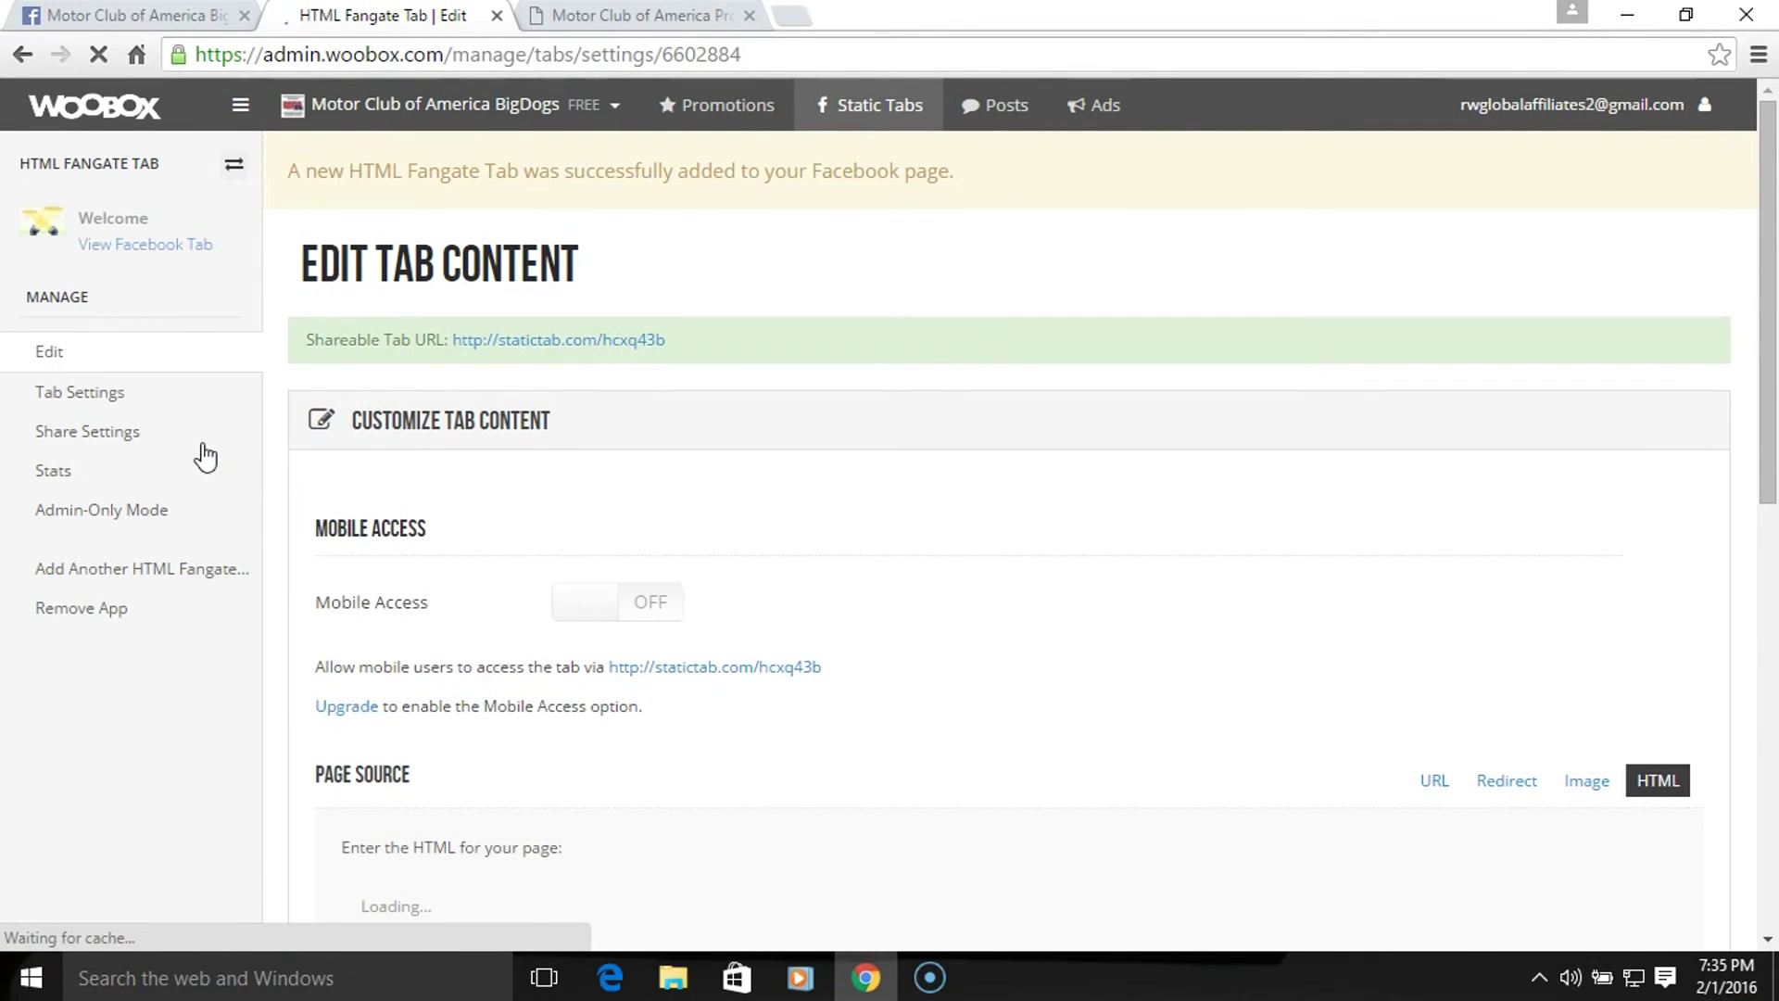
- Show the Image page source for the new Welcome tab and examine its link and Fangate options and its tab image and name settings
{"action": "scroll", "coordinate": [982, 649], "scroll_direction": "down", "scroll_amount": 3}
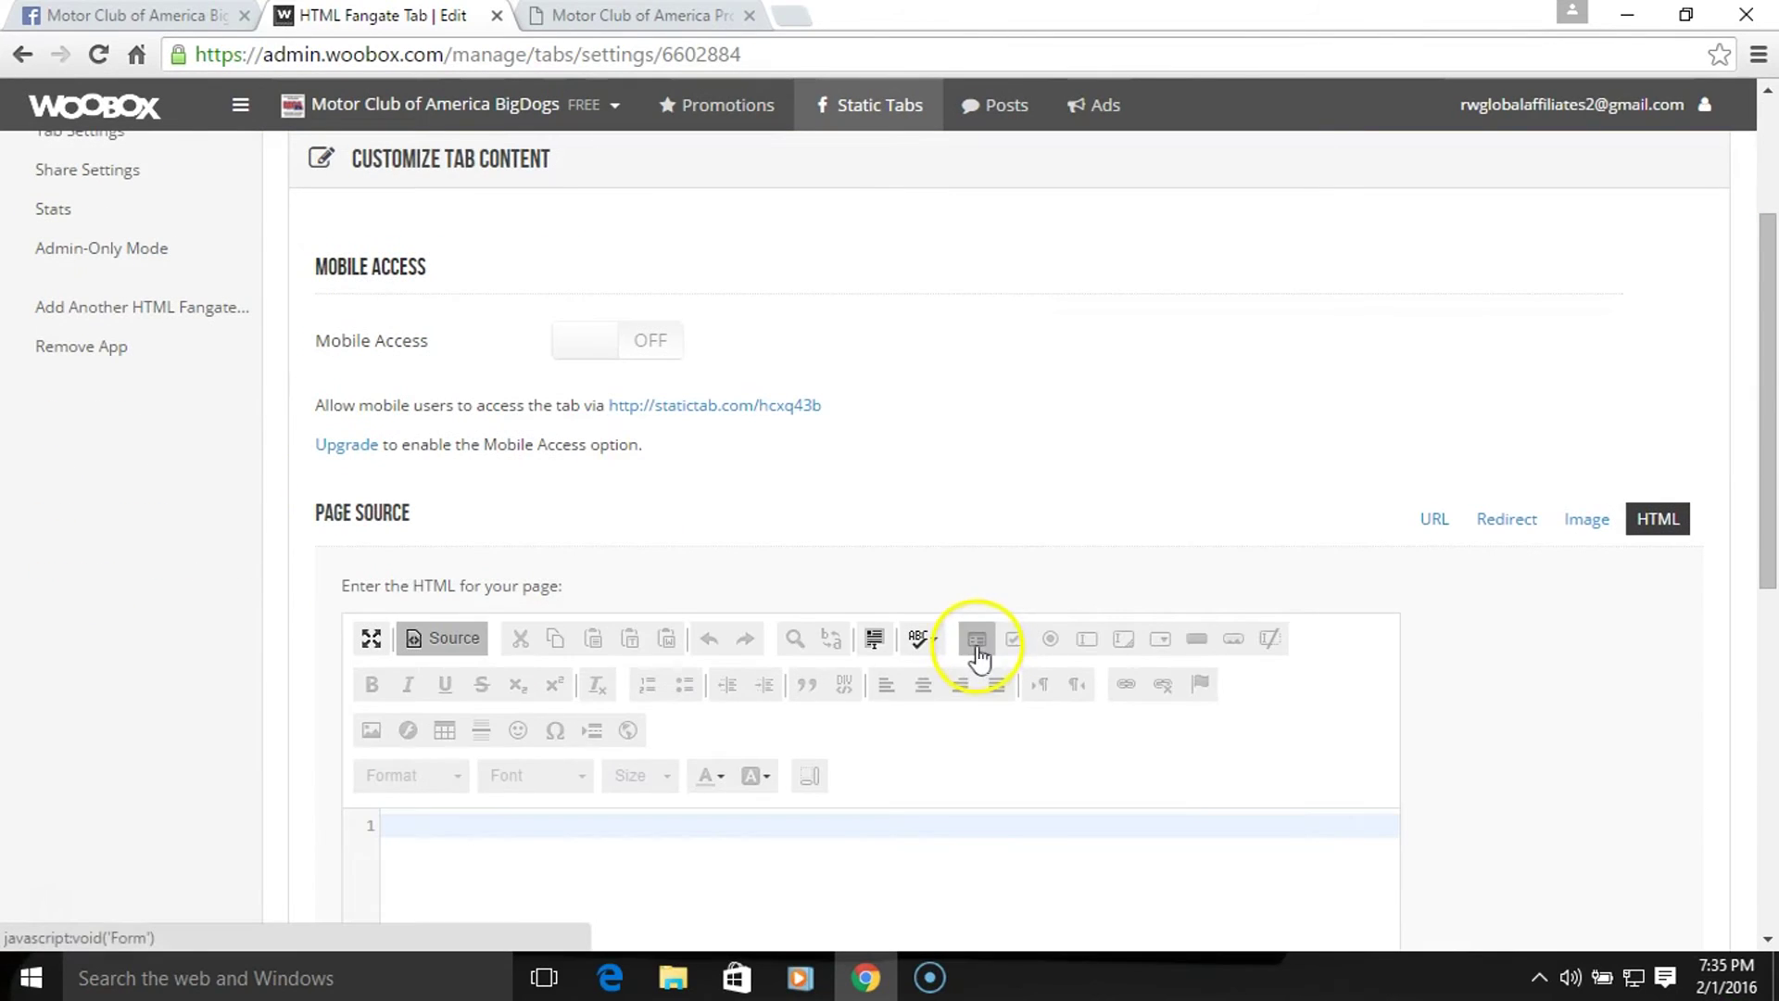
{"action": "scroll", "coordinate": [1307, 662], "scroll_direction": "up", "scroll_amount": 3}
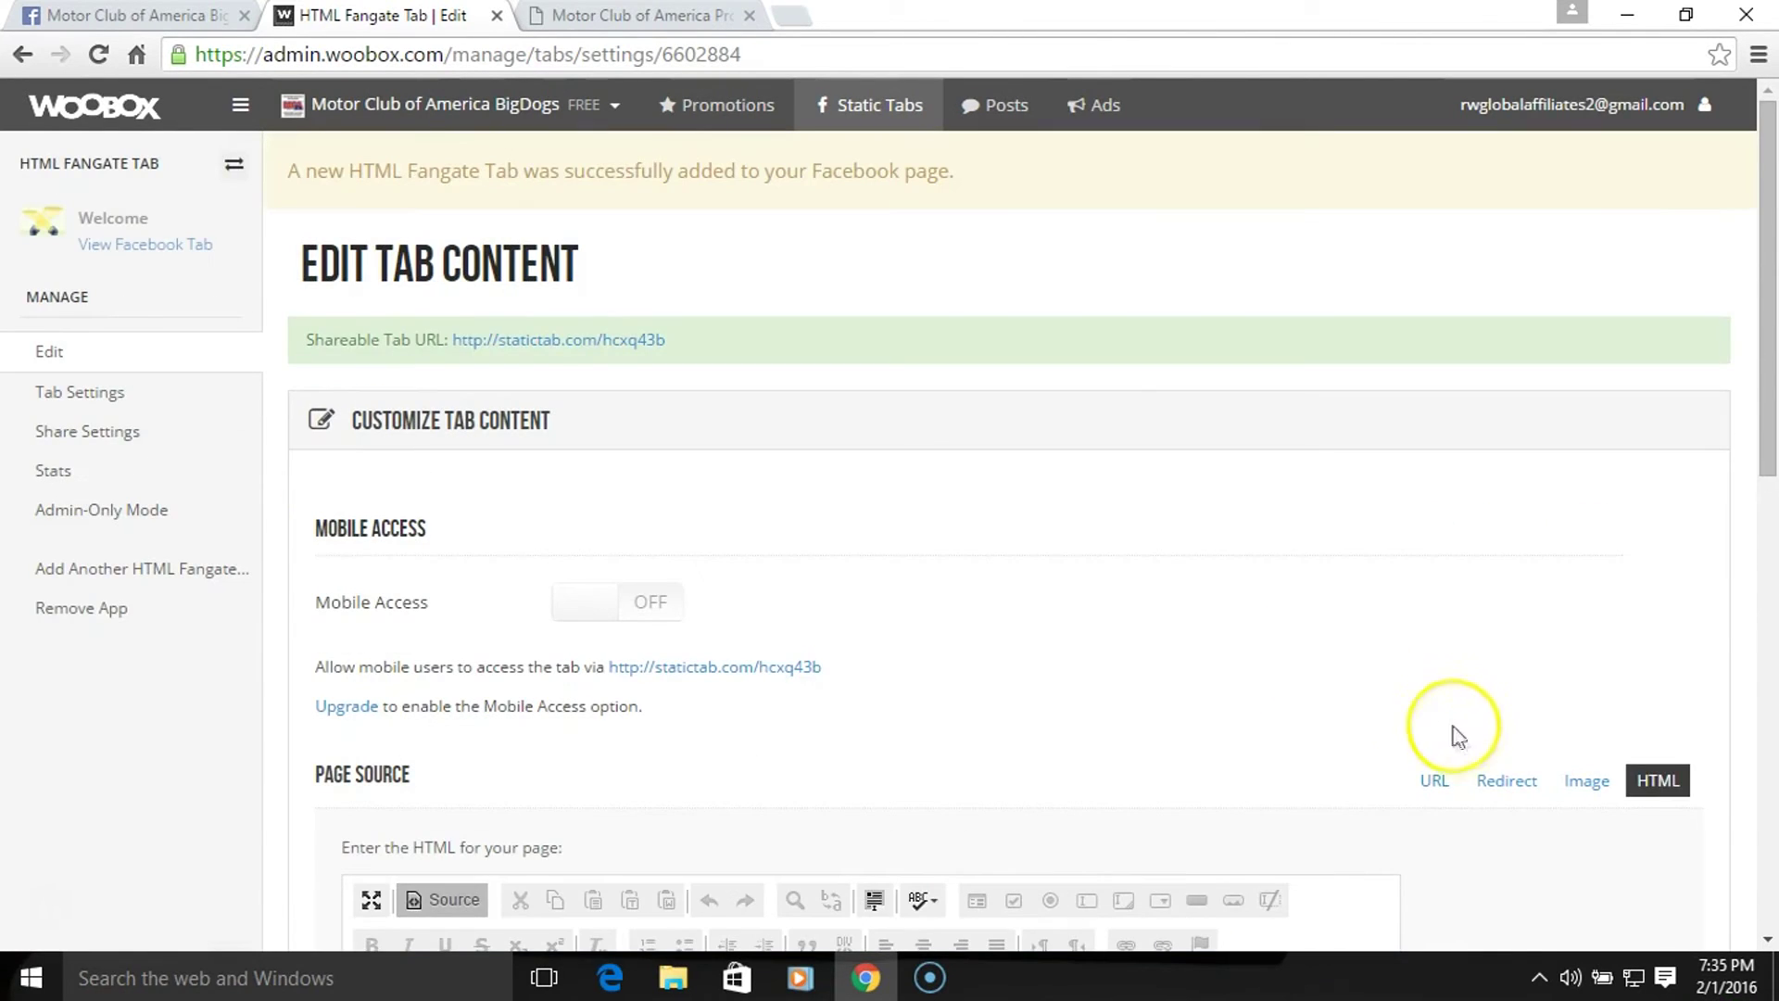
{"action": "scroll", "coordinate": [1455, 736], "scroll_direction": "down", "scroll_amount": 2}
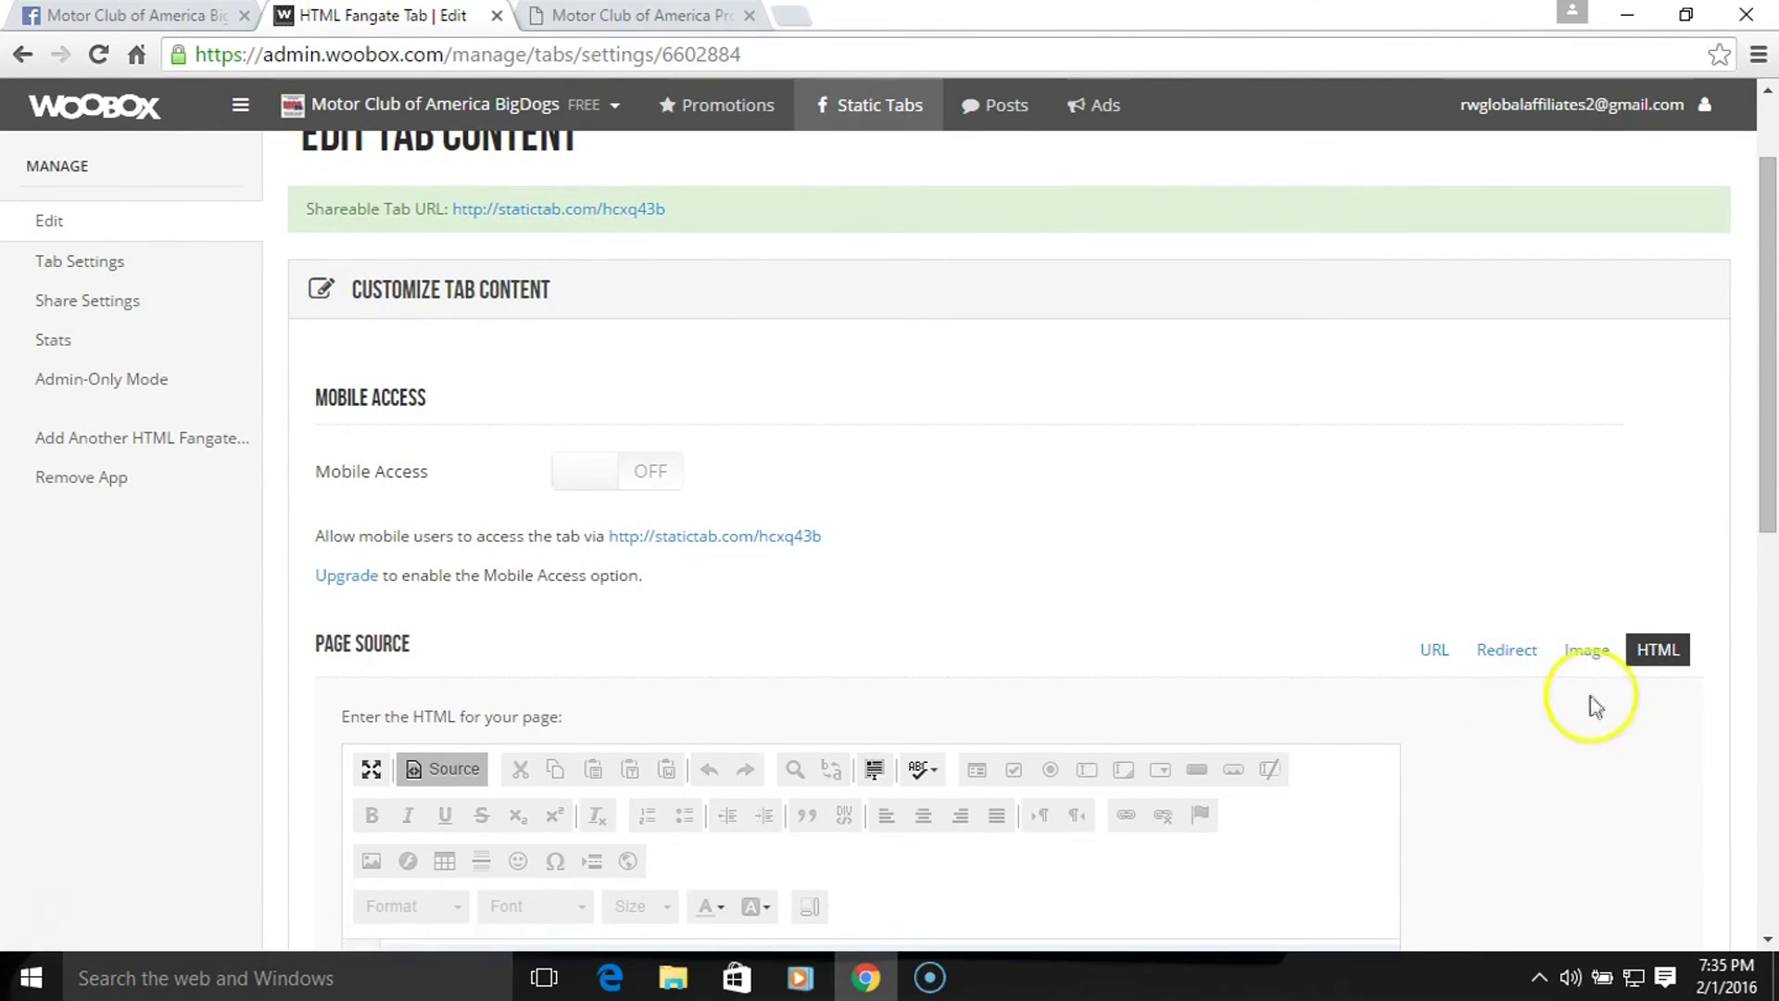
{"action": "left_click", "coordinate": [1587, 651]}
{"action": "scroll", "coordinate": [1069, 723], "scroll_direction": "down", "scroll_amount": 3}
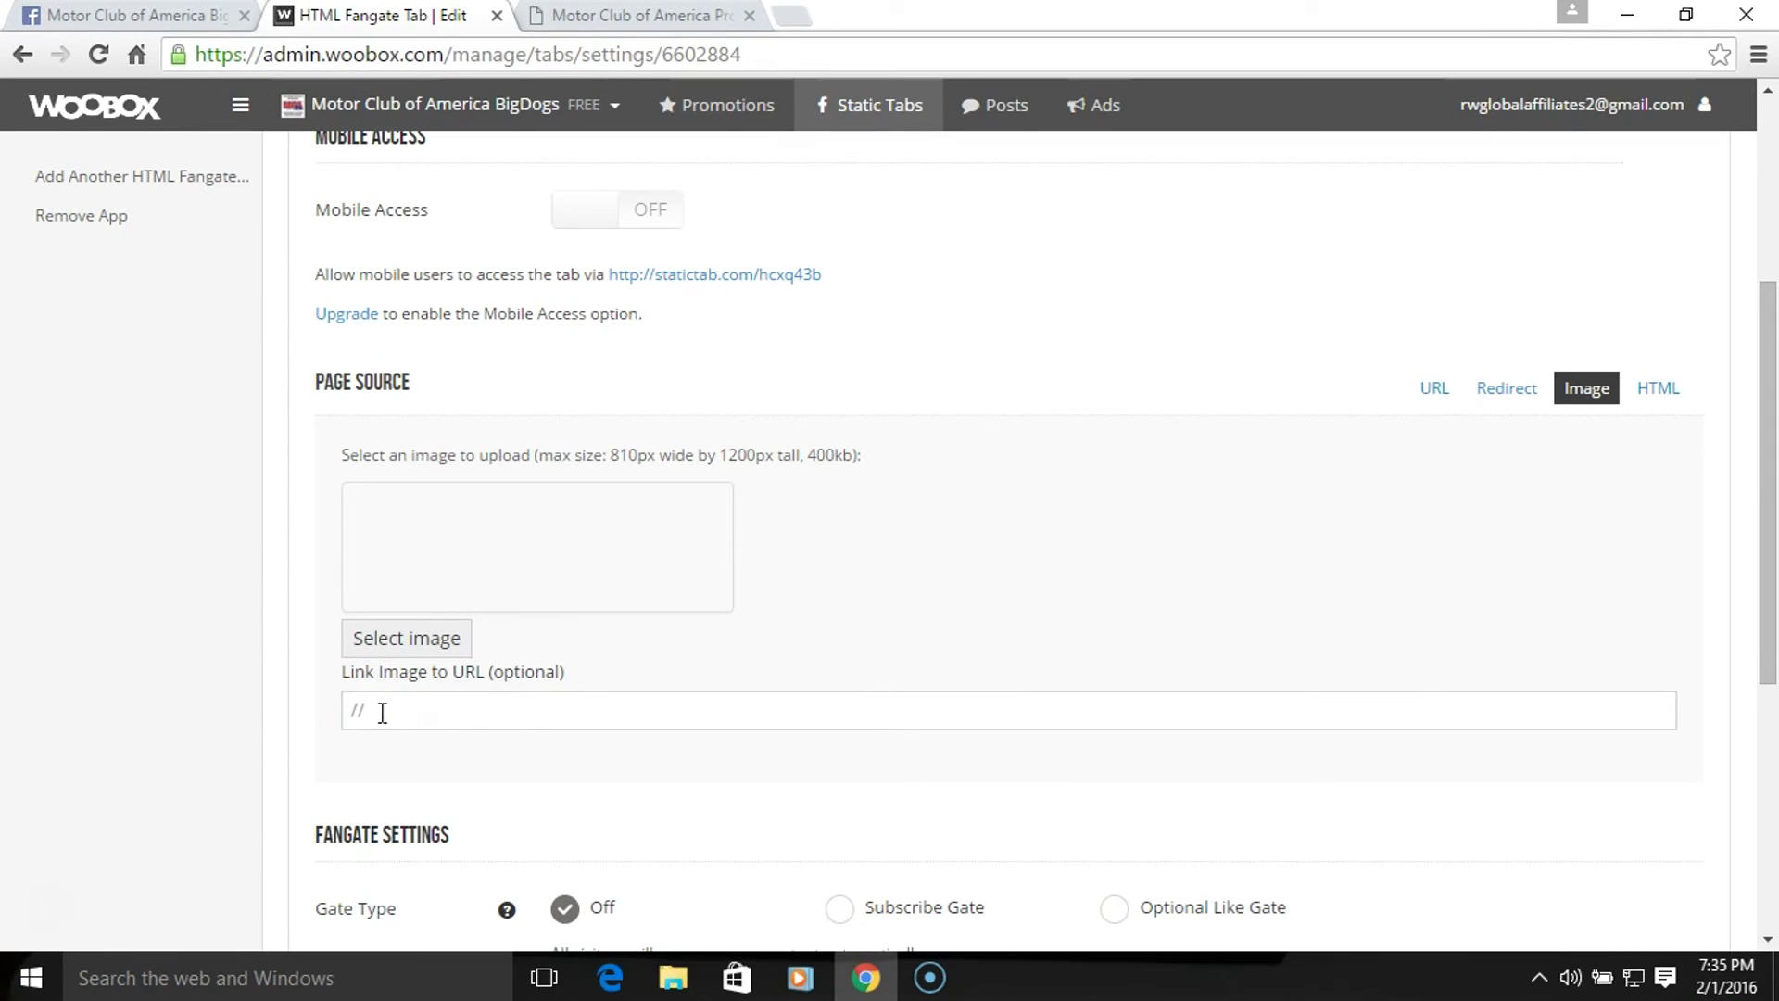
{"action": "scroll", "coordinate": [655, 750], "scroll_direction": "down", "scroll_amount": 1}
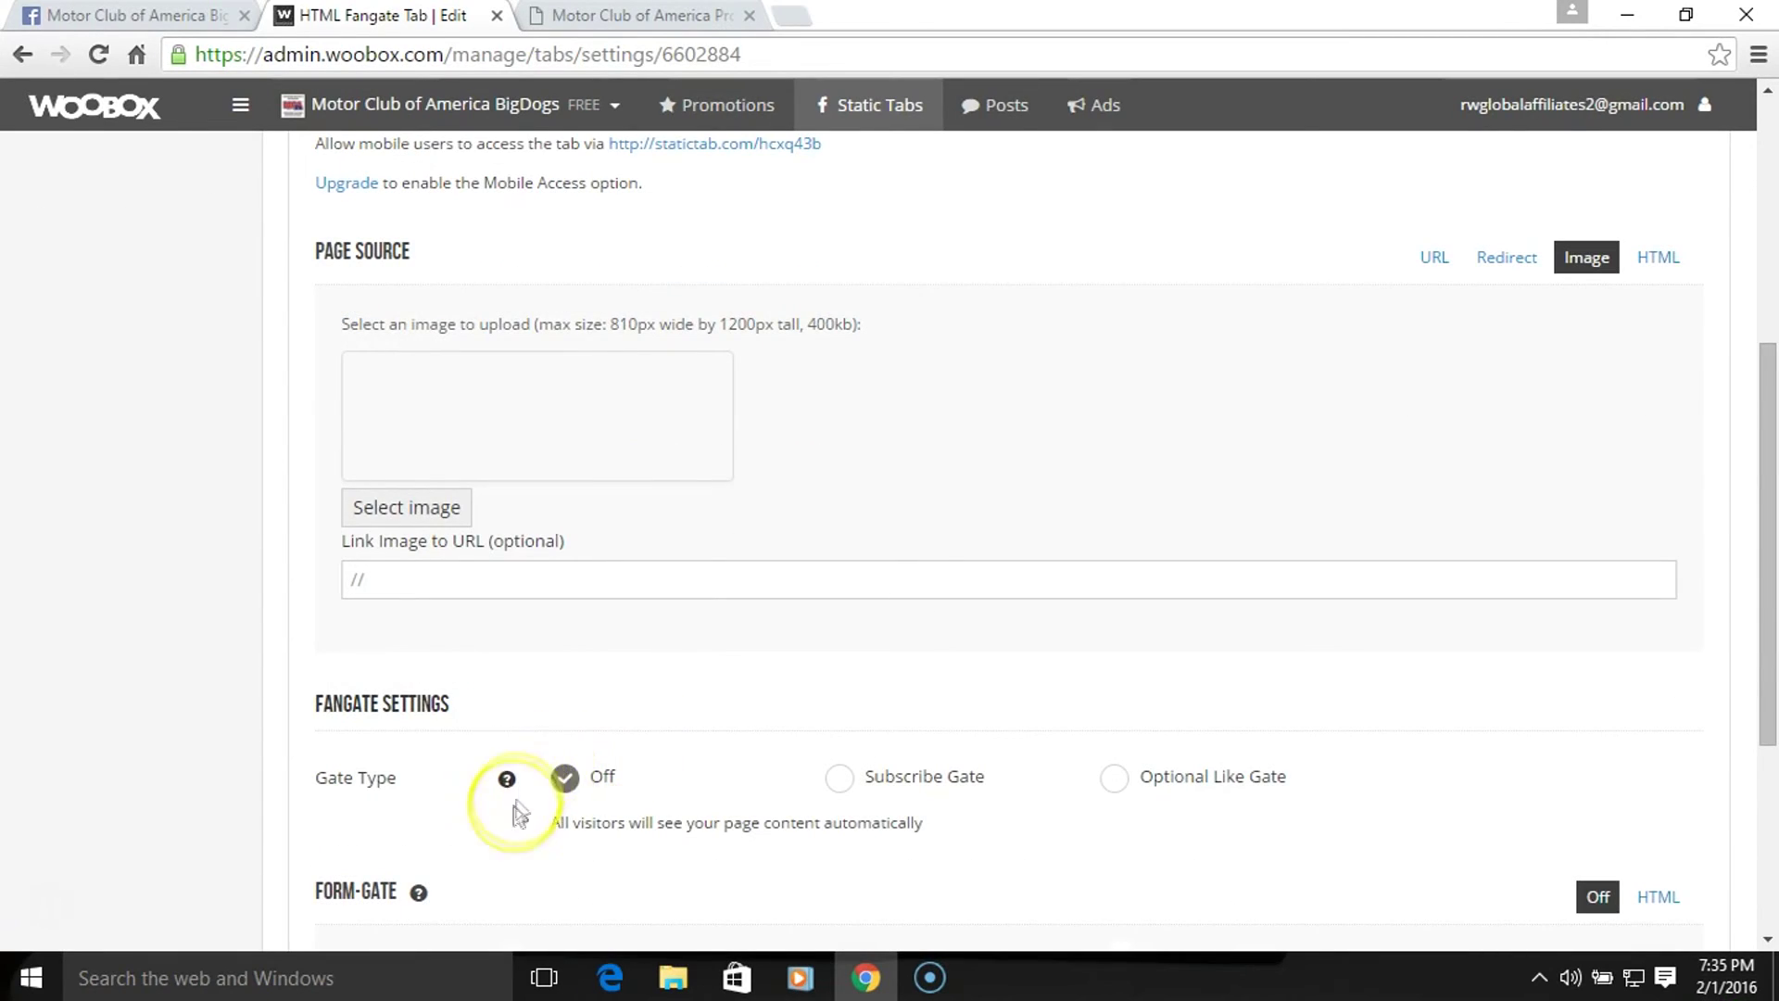
{"action": "scroll", "coordinate": [529, 825], "scroll_direction": "down", "scroll_amount": 2}
{"action": "left_click", "coordinate": [542, 830]}
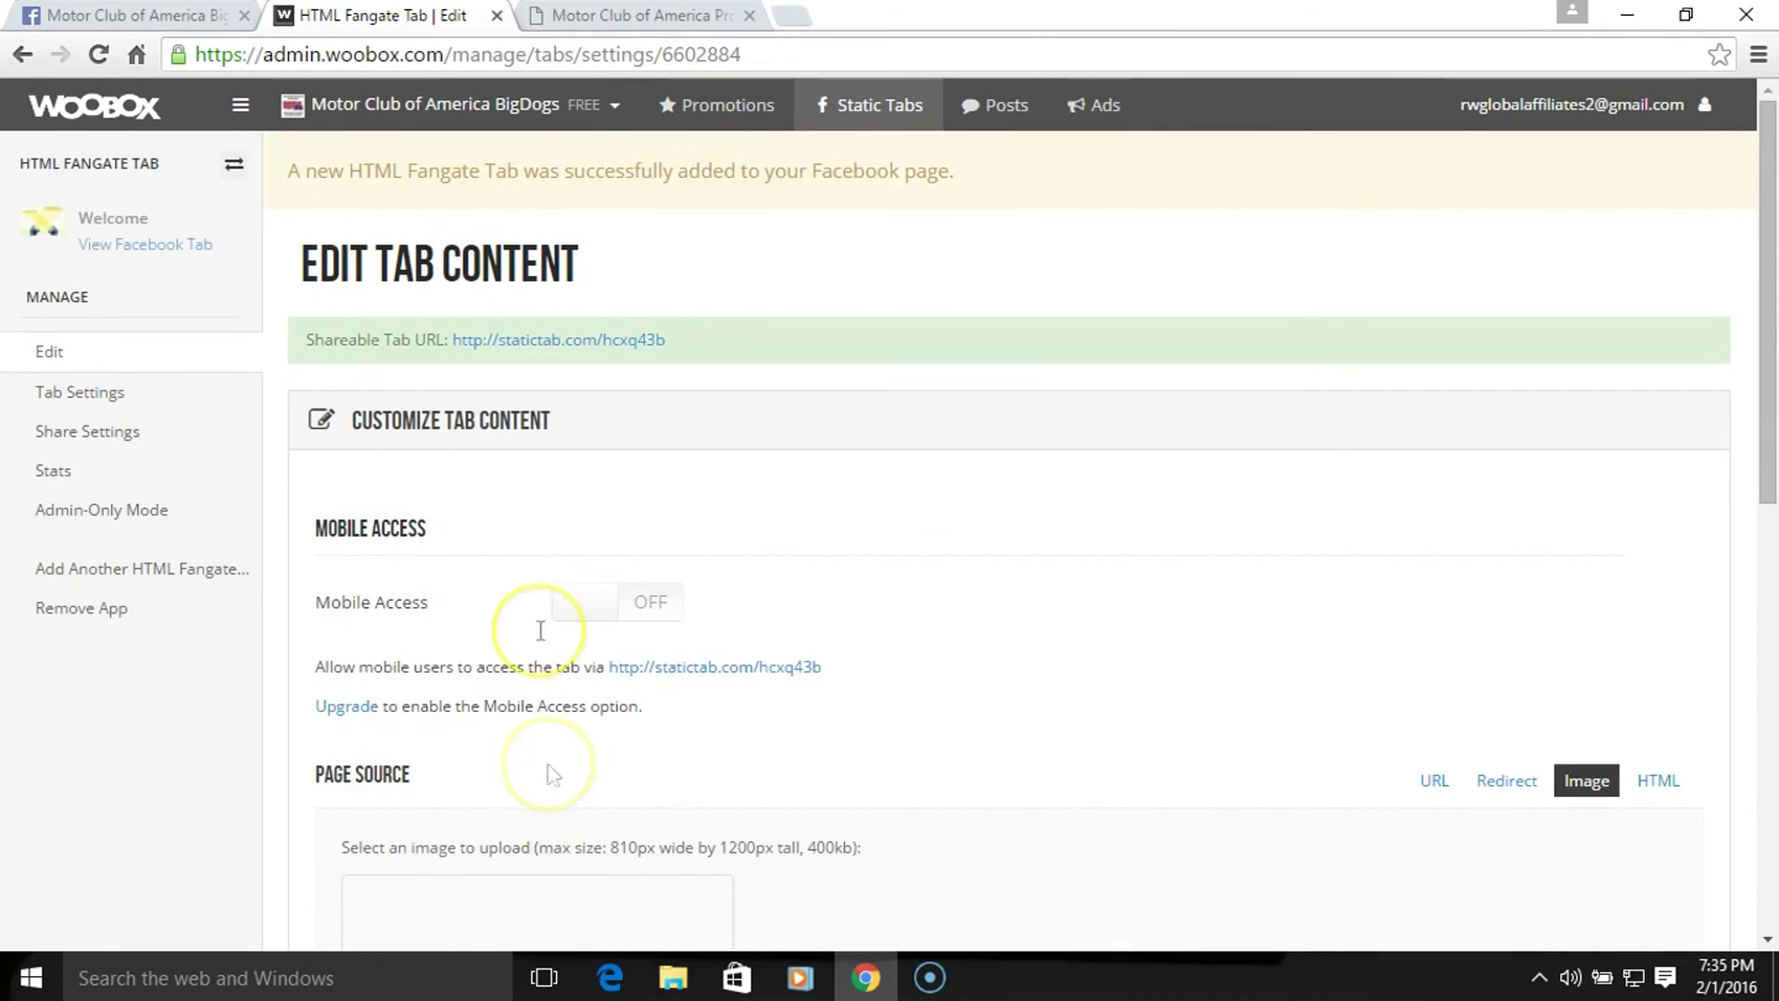
{"action": "left_click", "coordinate": [93, 391]}
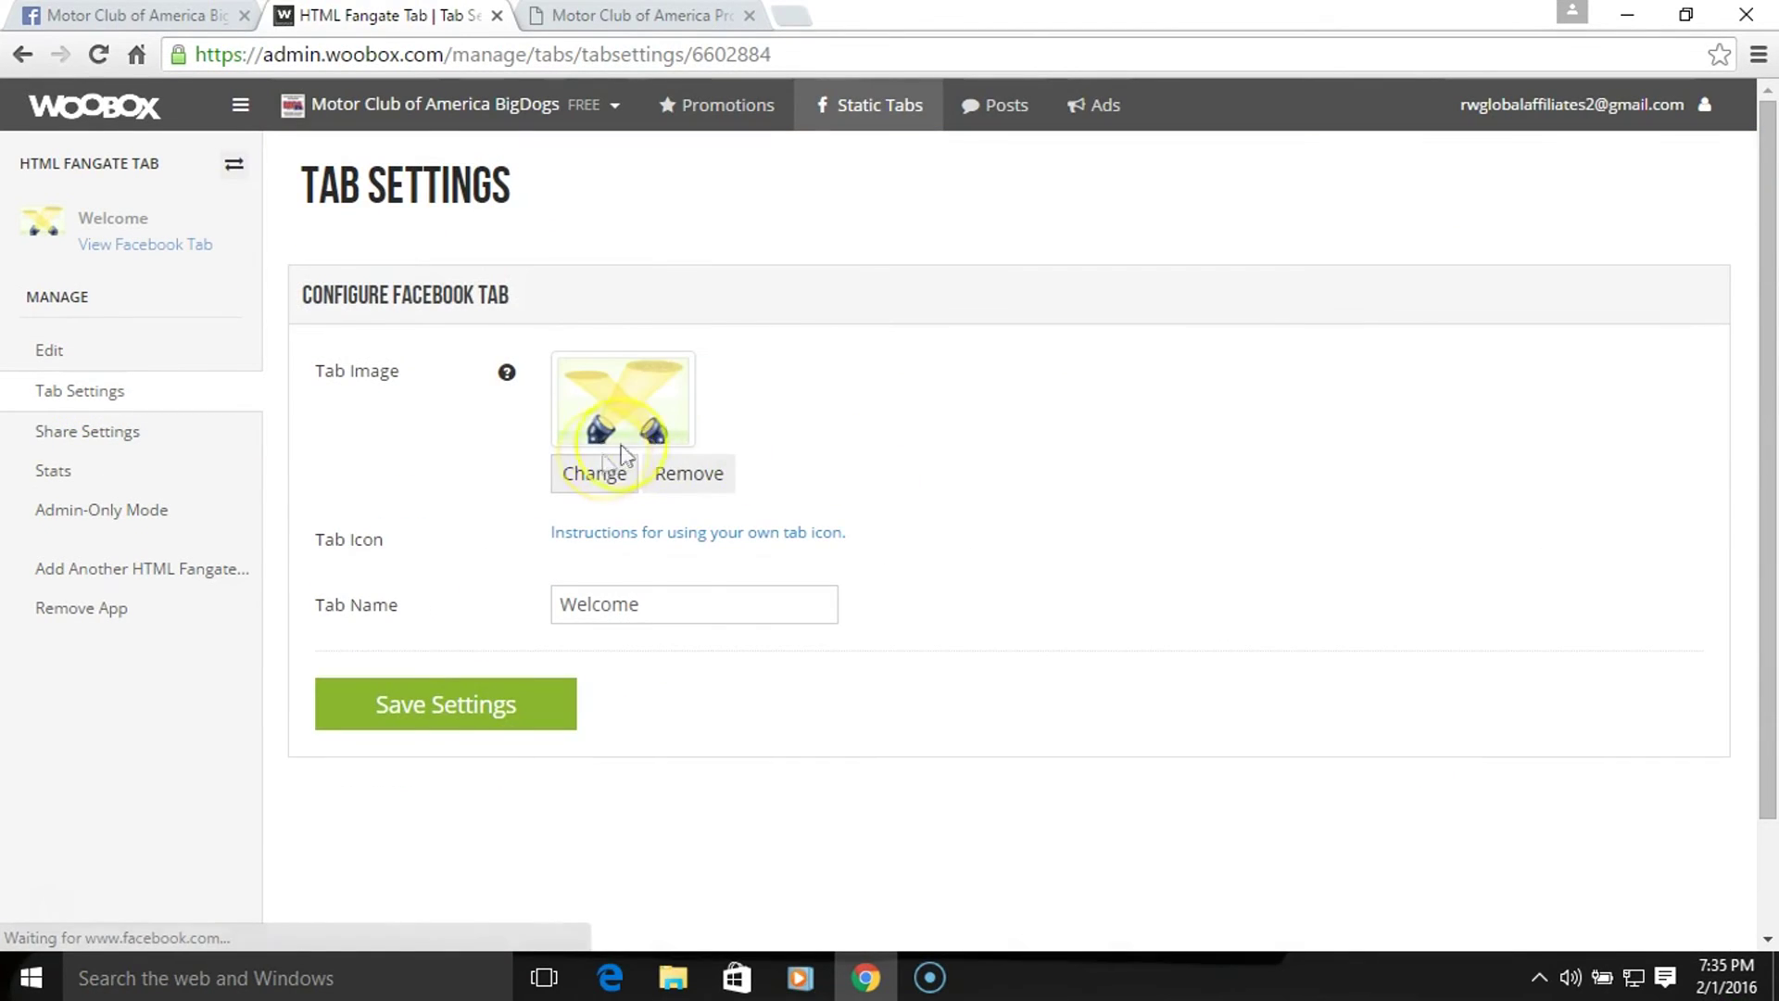
{"action": "left_click", "coordinate": [581, 604]}
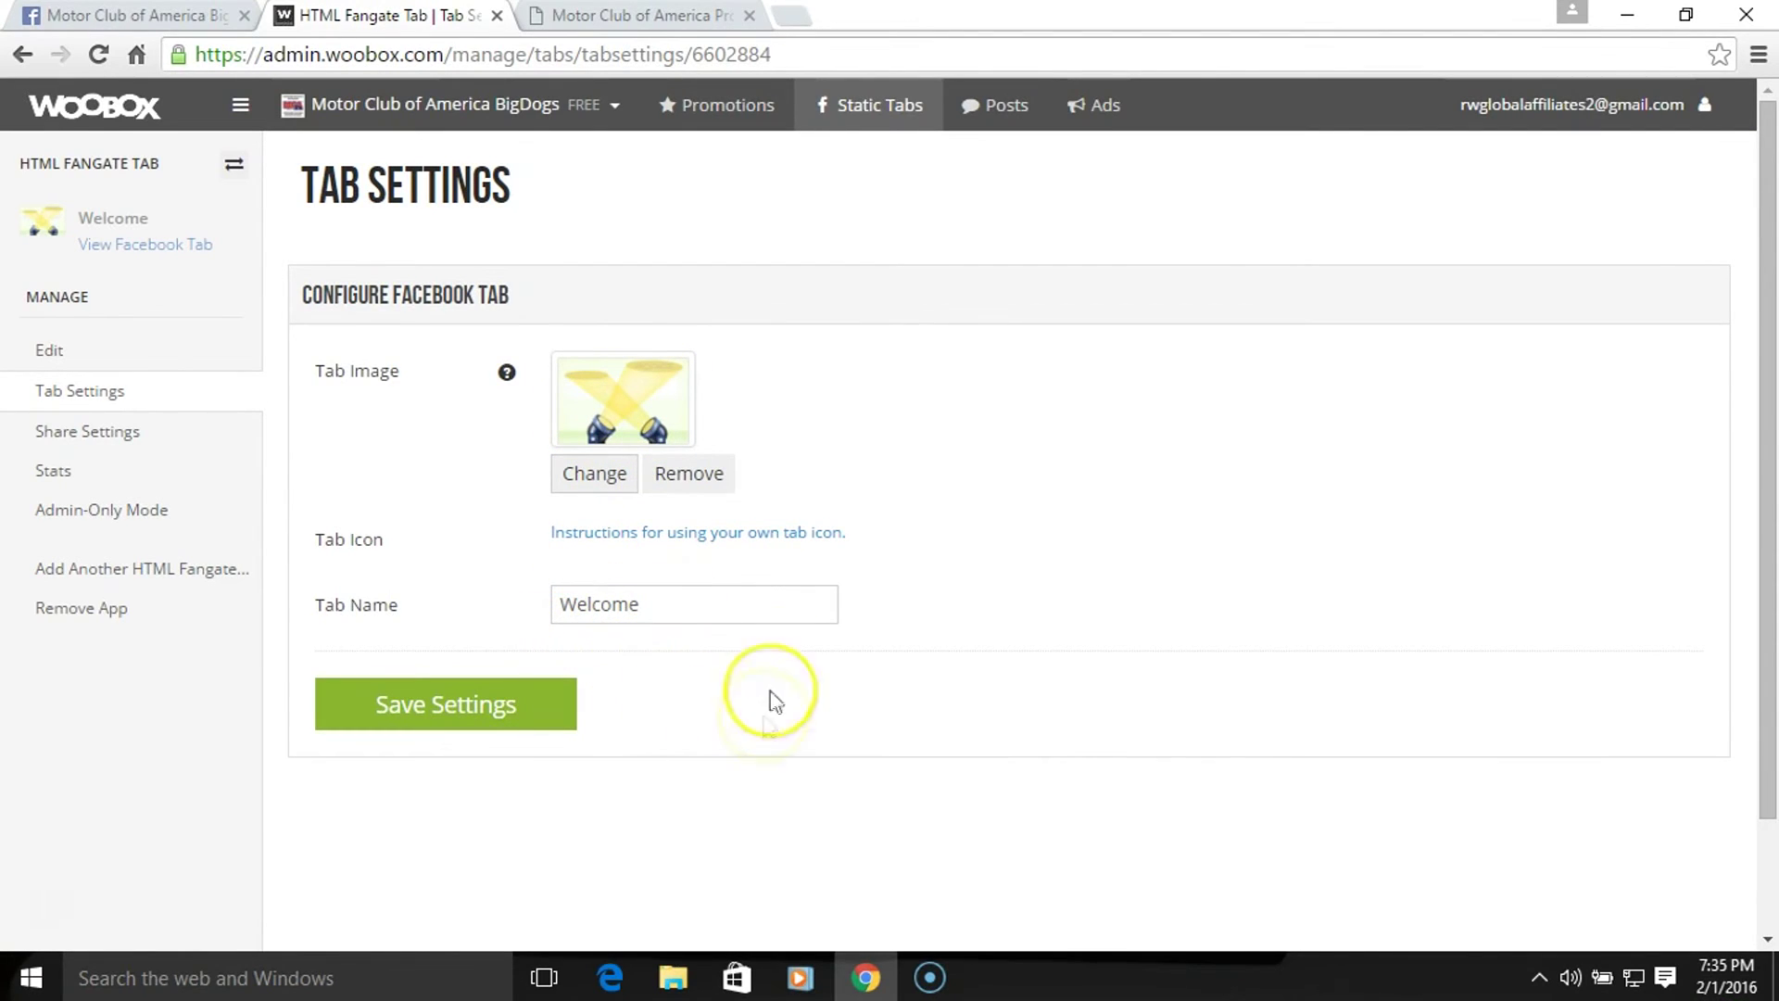
- Open the MyLeadSystemPRO member area in a new browser tab and close the weekly schedule popup and the MLSP Notepad
{"action": "left_click", "coordinate": [792, 20]}
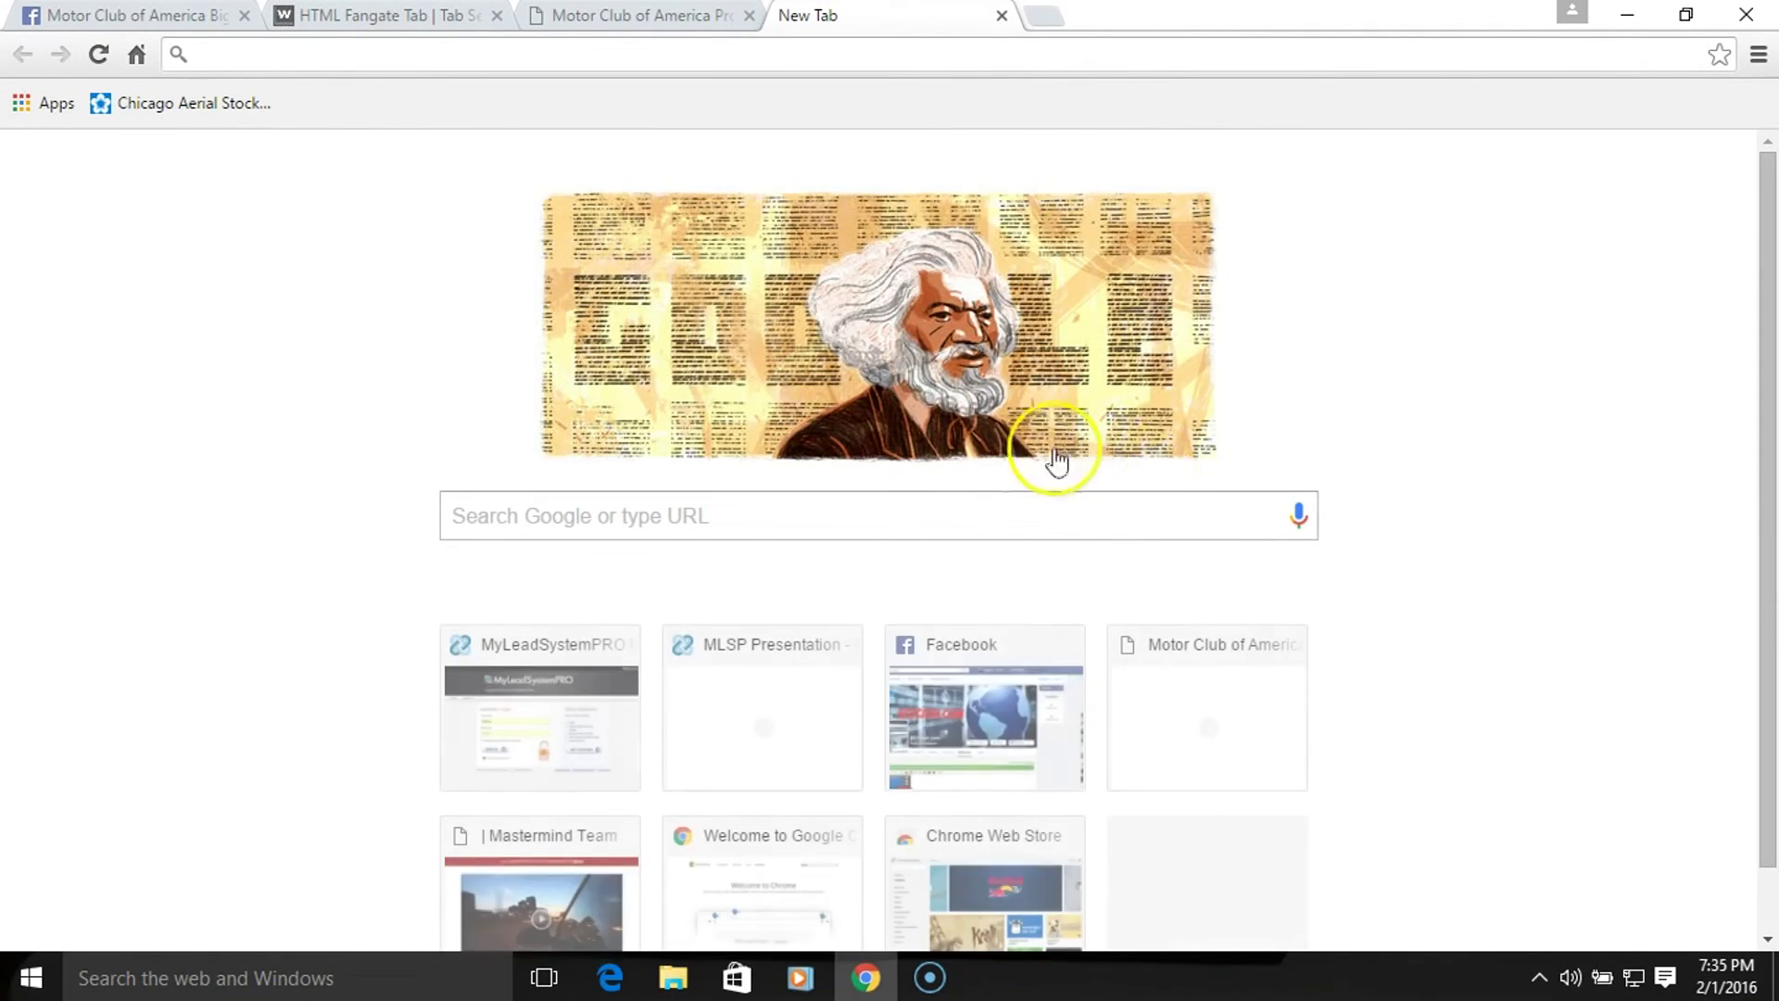
{"action": "left_click", "coordinate": [608, 695]}
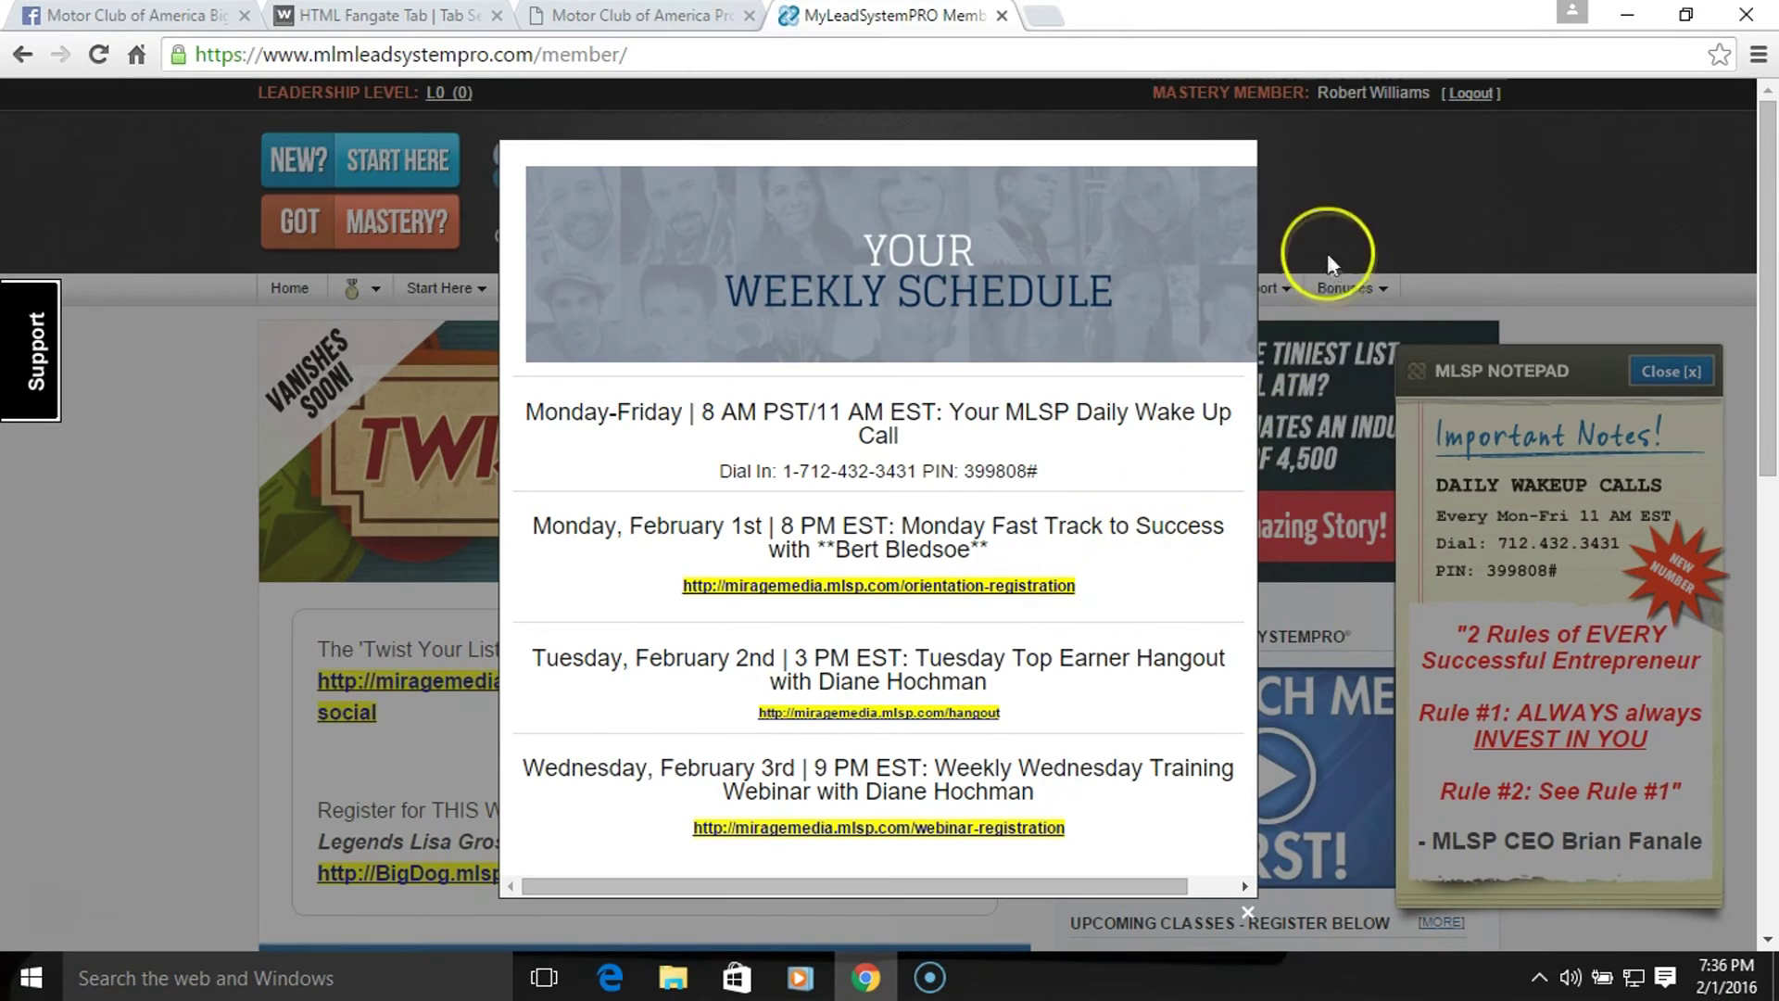
{"action": "left_click", "coordinate": [1247, 911]}
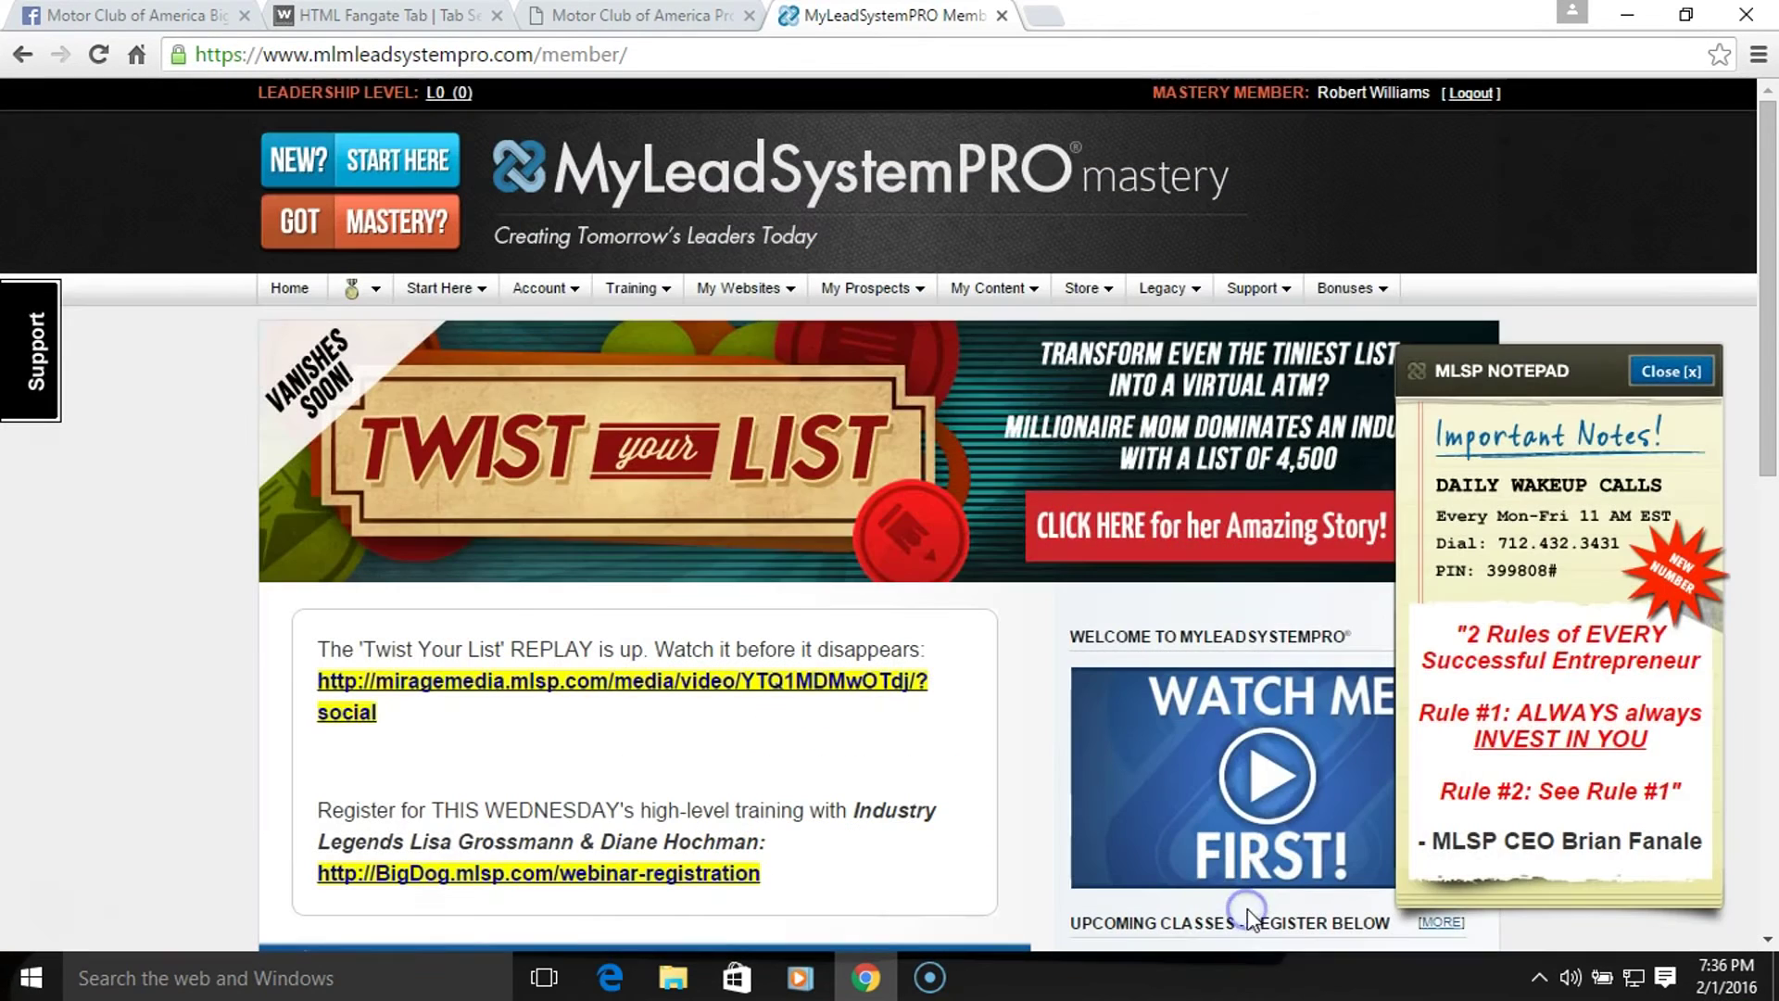
{"action": "left_click", "coordinate": [1668, 371]}
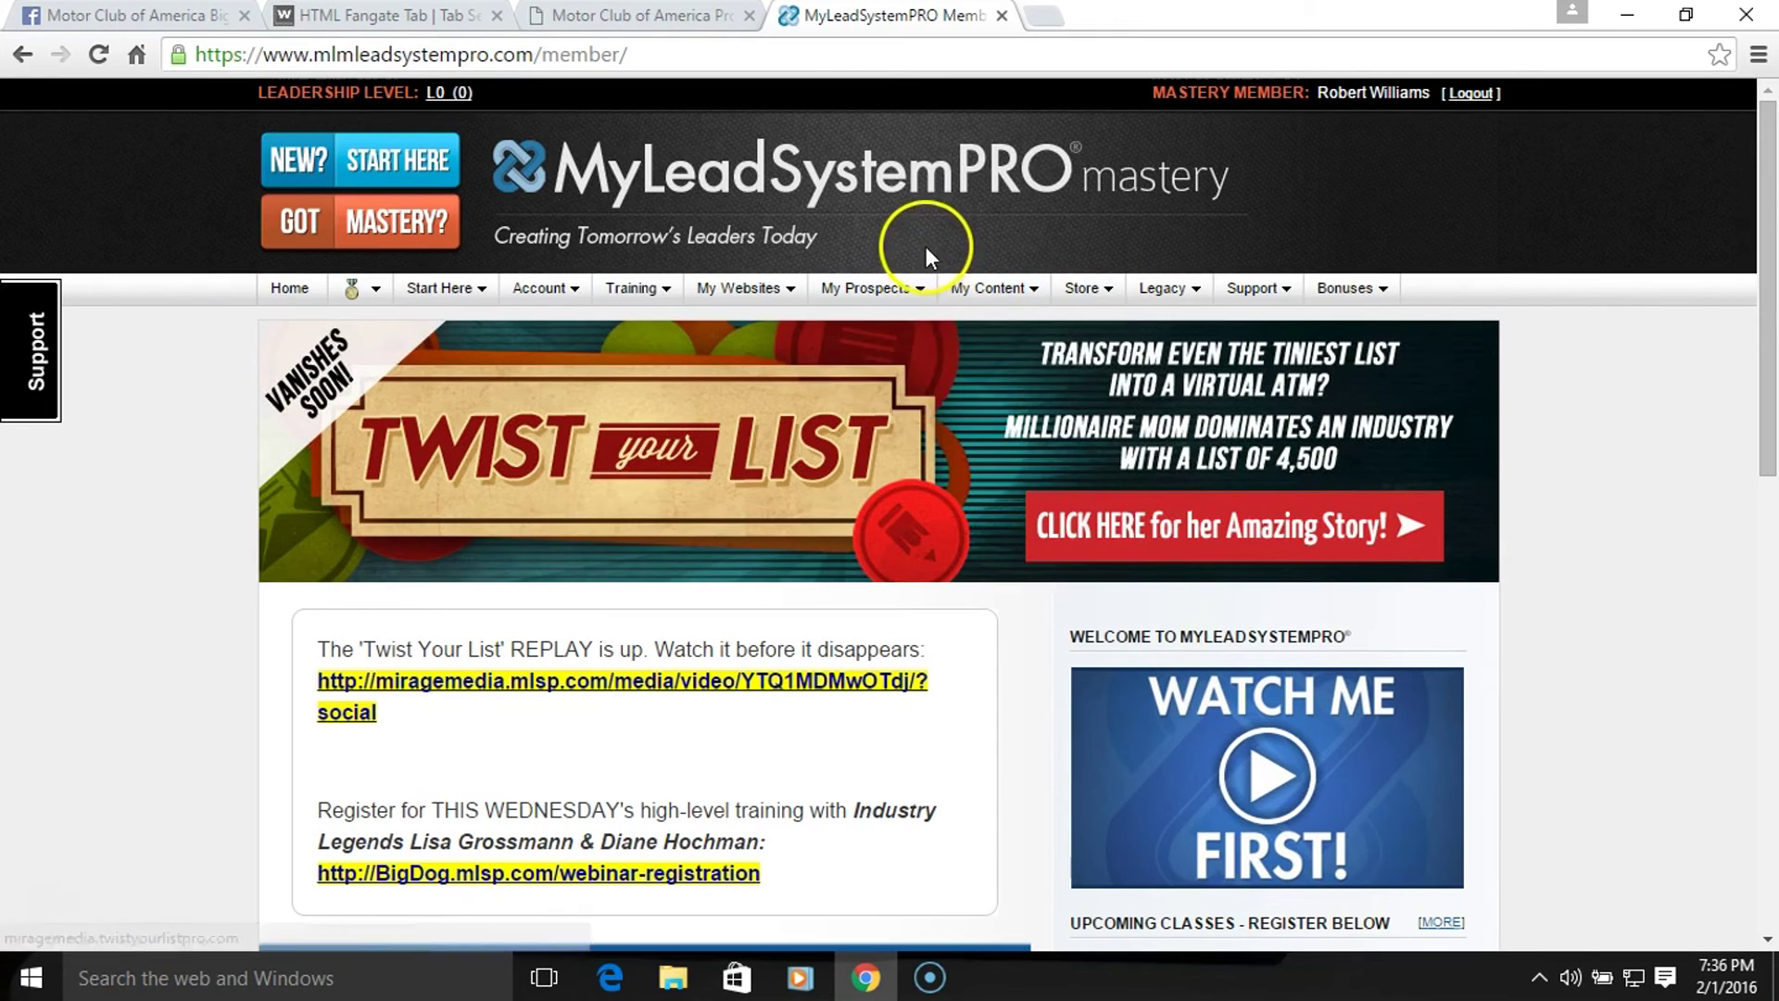
- Look over the MyLeadSystemPRO member home page and open the MLSP Funnelizer launcher page
{"action": "mouse_move", "coordinate": [922, 293]}
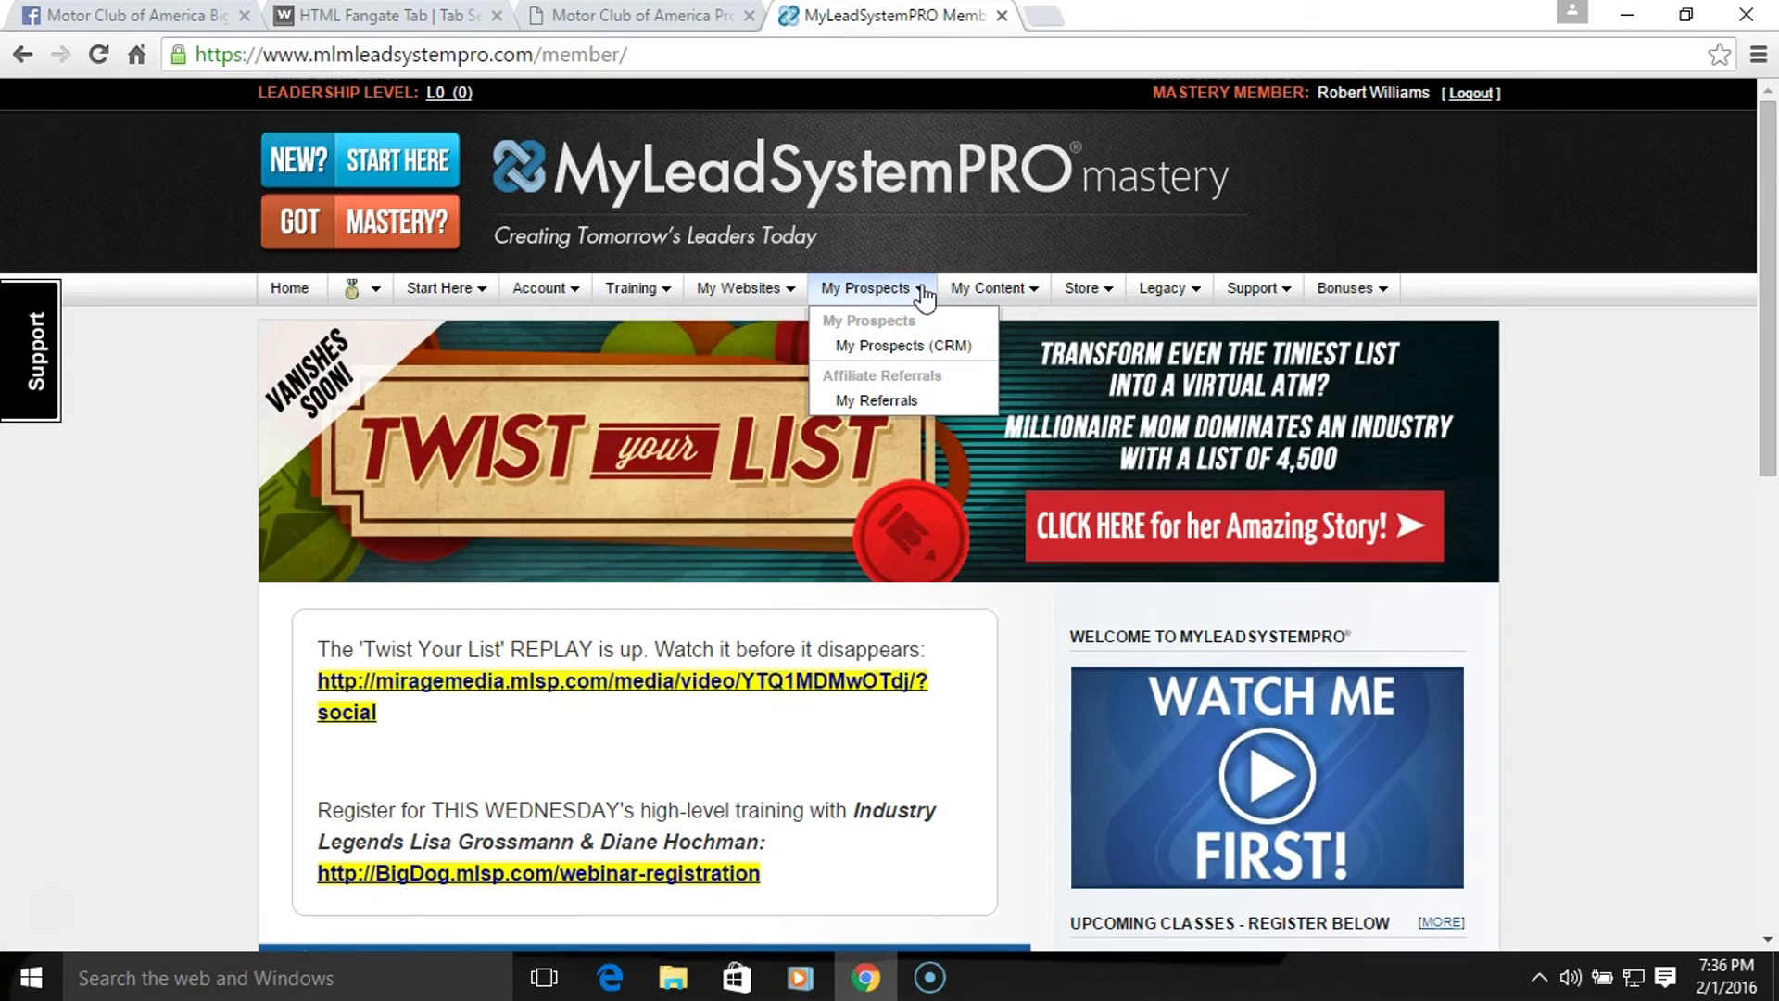
{"action": "scroll", "coordinate": [910, 491], "scroll_direction": "down", "scroll_amount": 3}
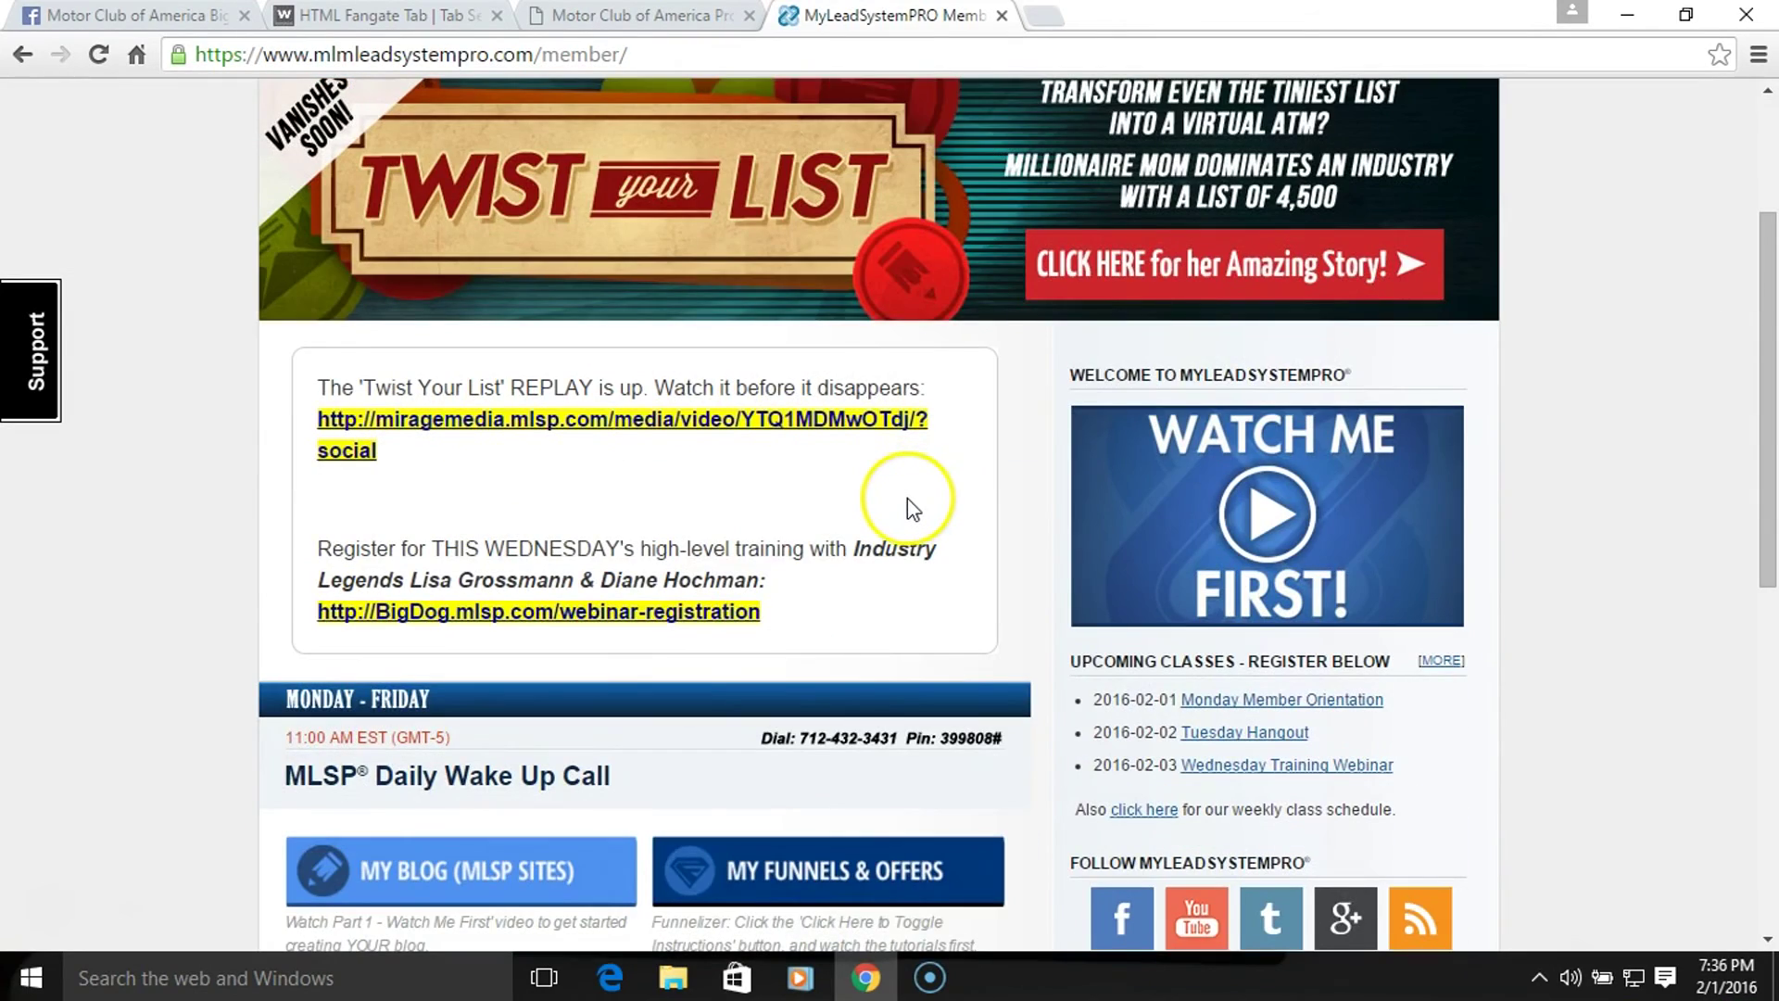
{"action": "scroll", "coordinate": [909, 497], "scroll_direction": "up", "scroll_amount": 3}
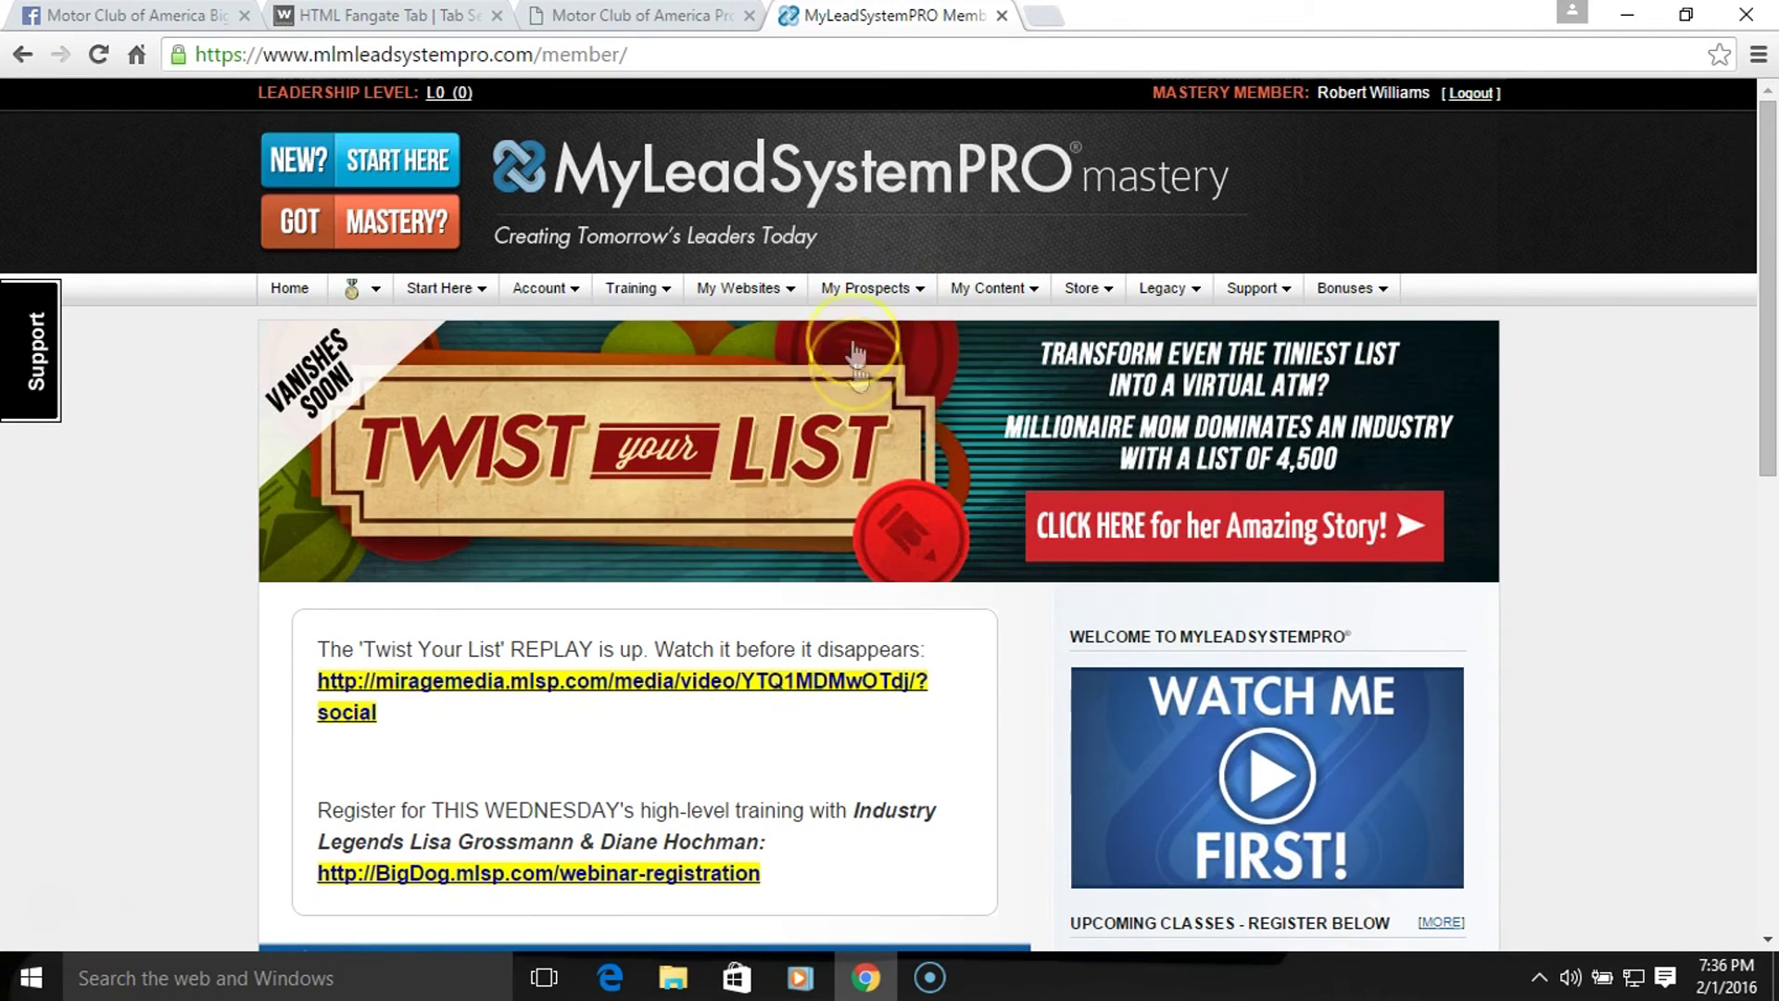
{"action": "mouse_move", "coordinate": [828, 308]}
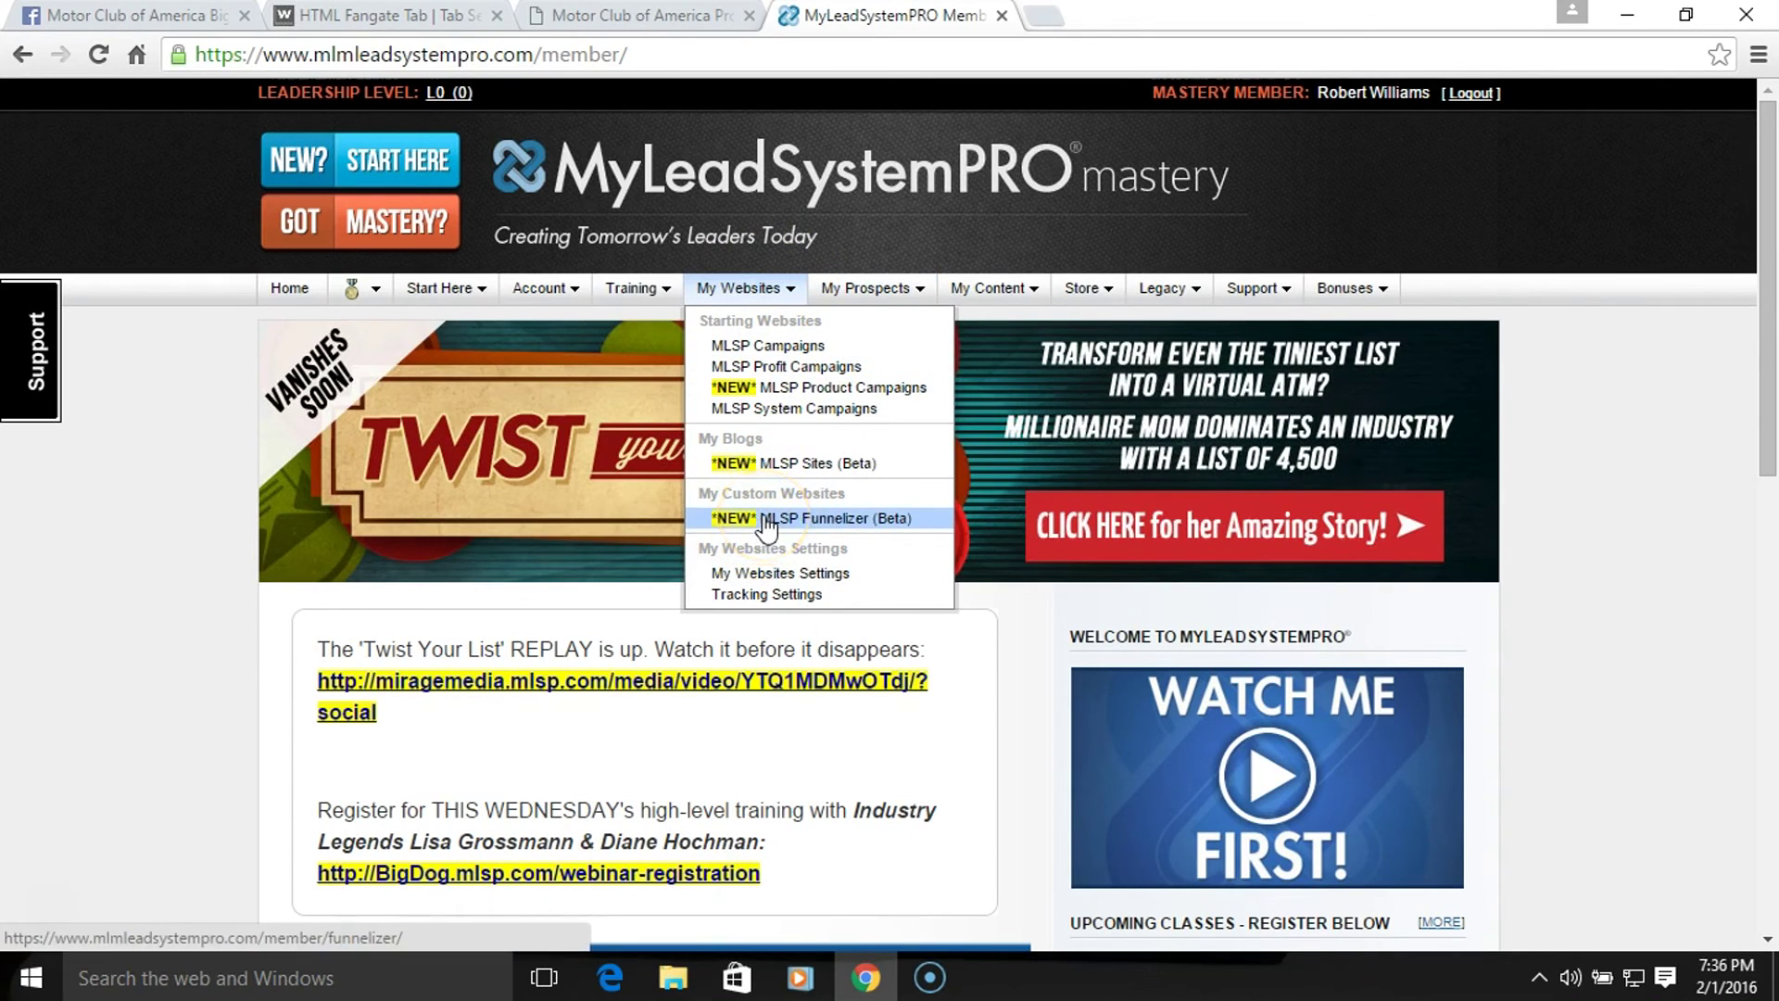
{"action": "left_click", "coordinate": [766, 521]}
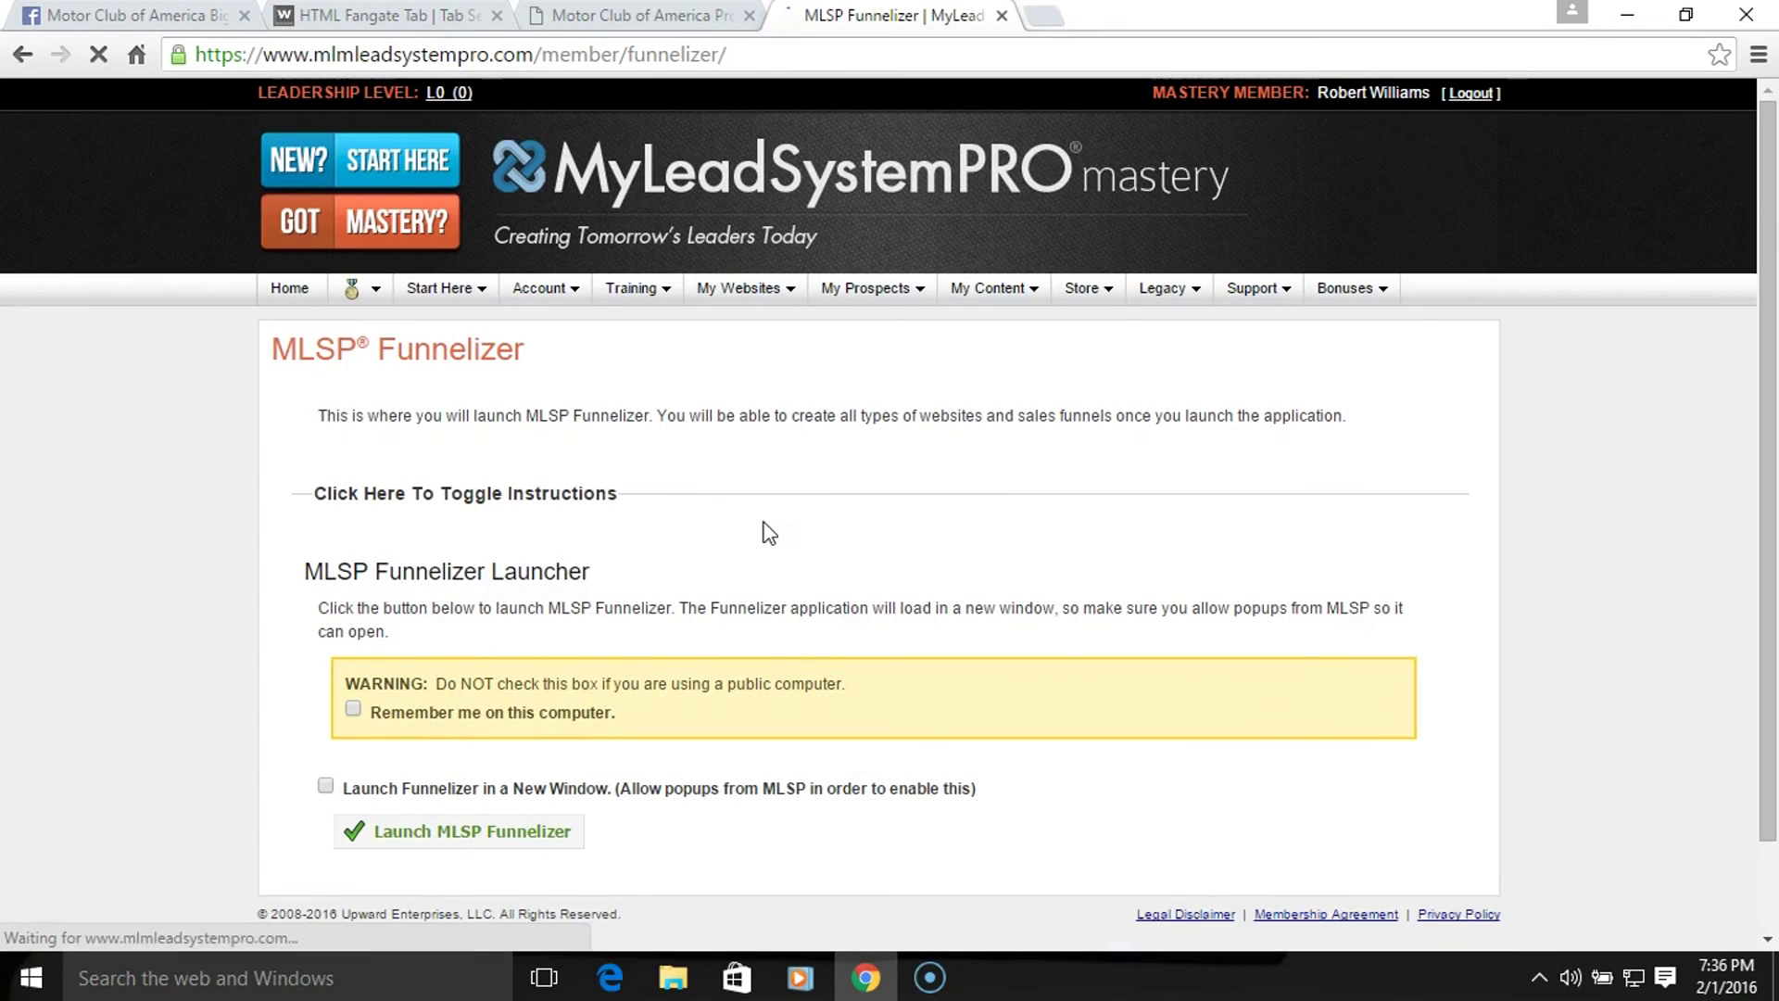
{"action": "scroll", "coordinate": [768, 553], "scroll_direction": "down", "scroll_amount": 2}
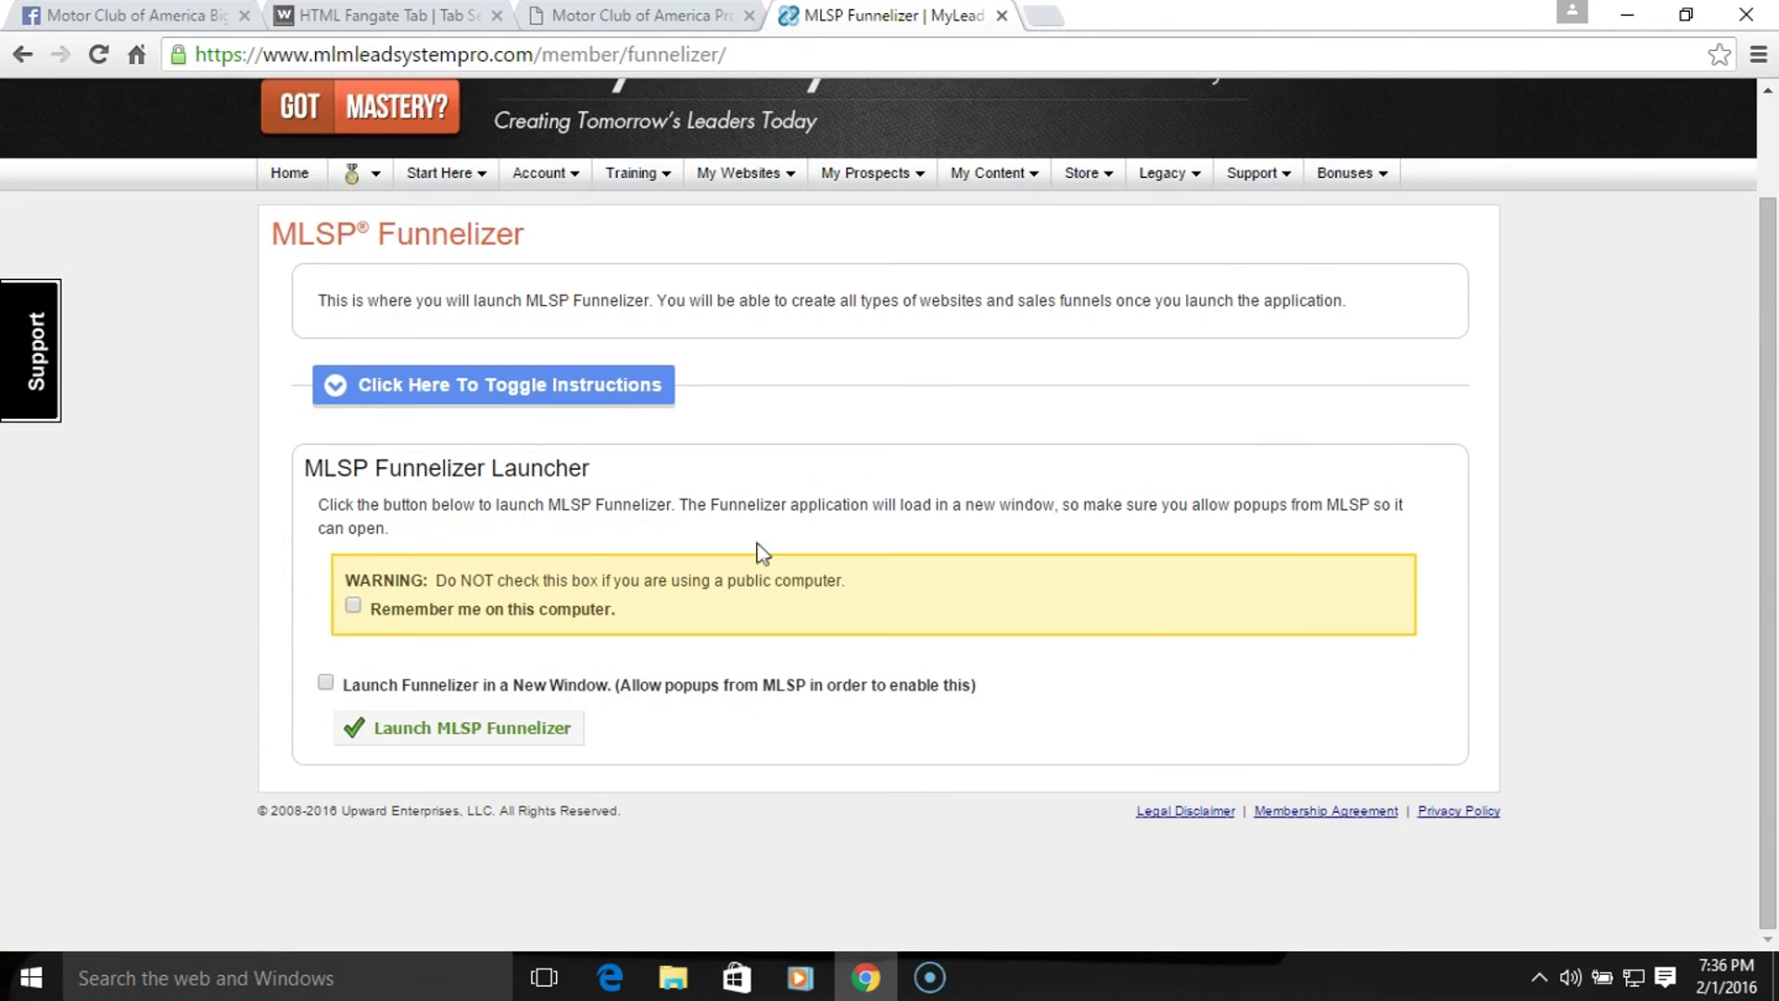